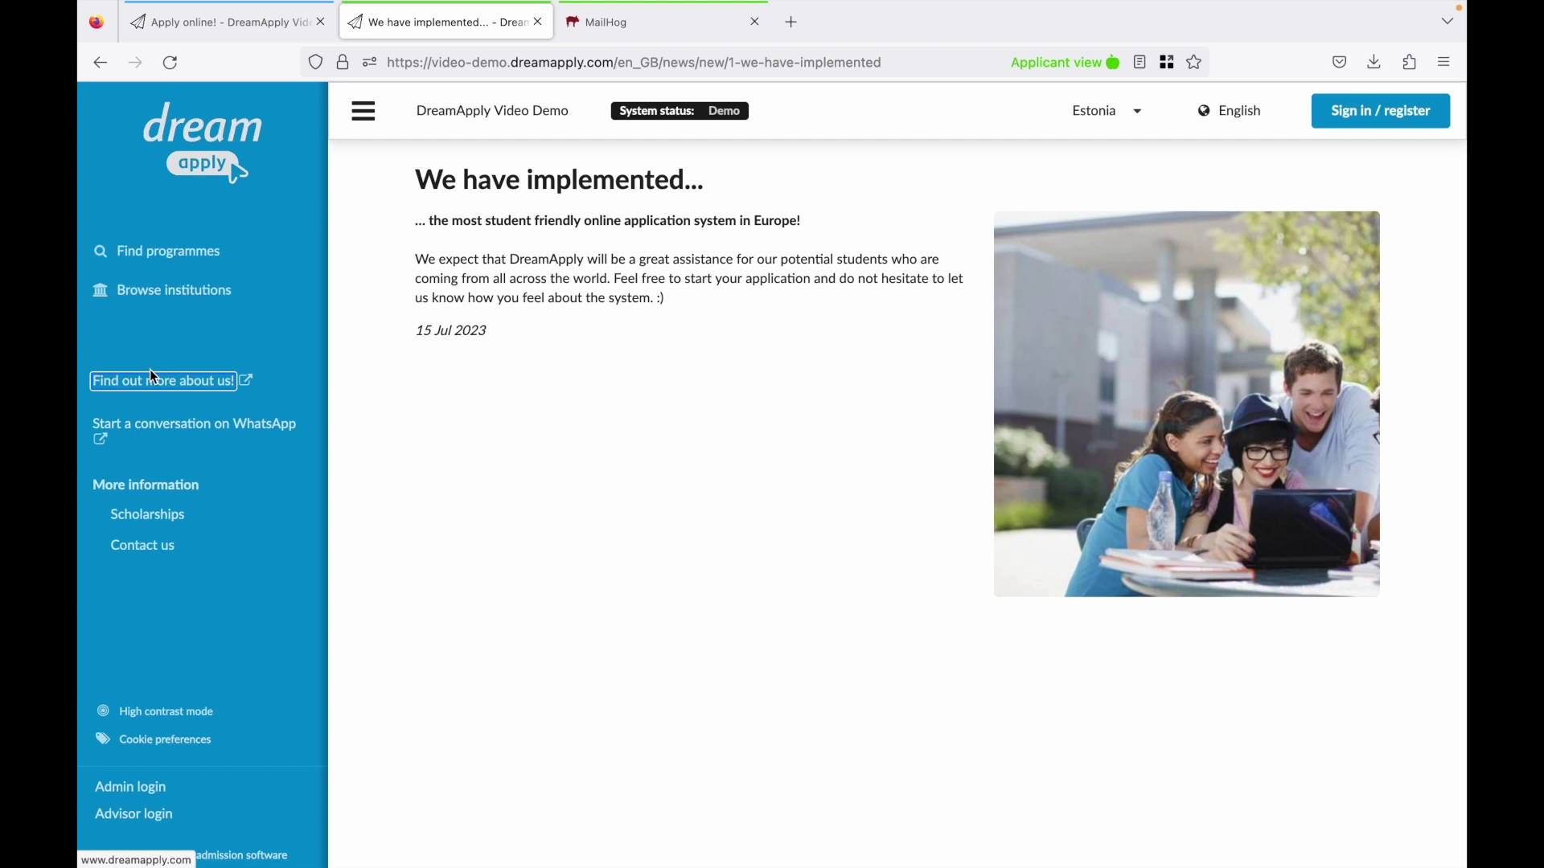
# Browse institutions on the map, checking the Pärnu, Tartu and Tallinn markers, then return home.
pyautogui.click(144, 301)
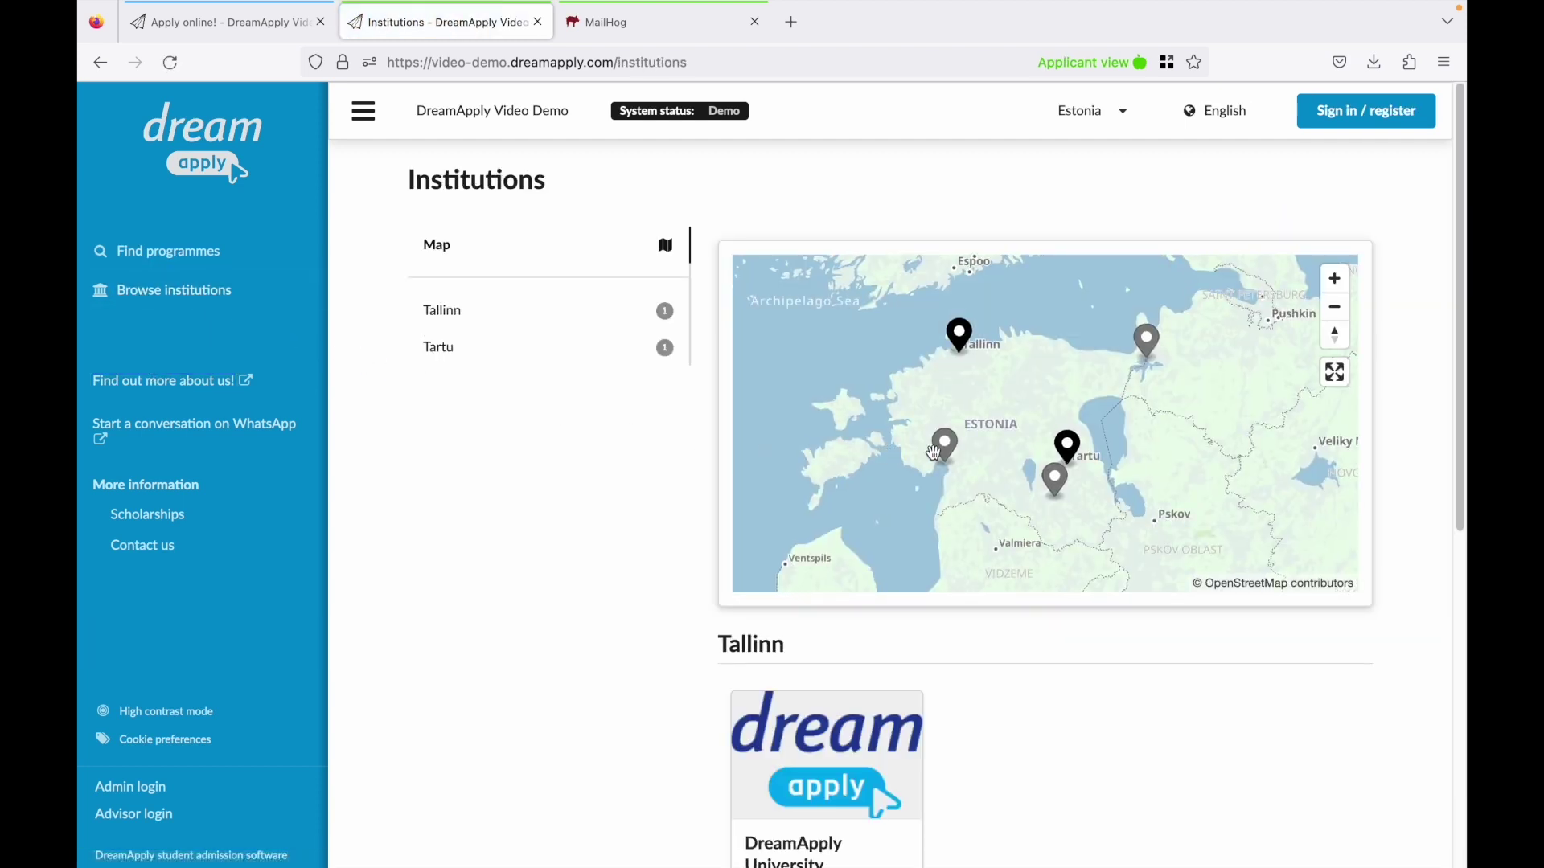
pyautogui.click(946, 449)
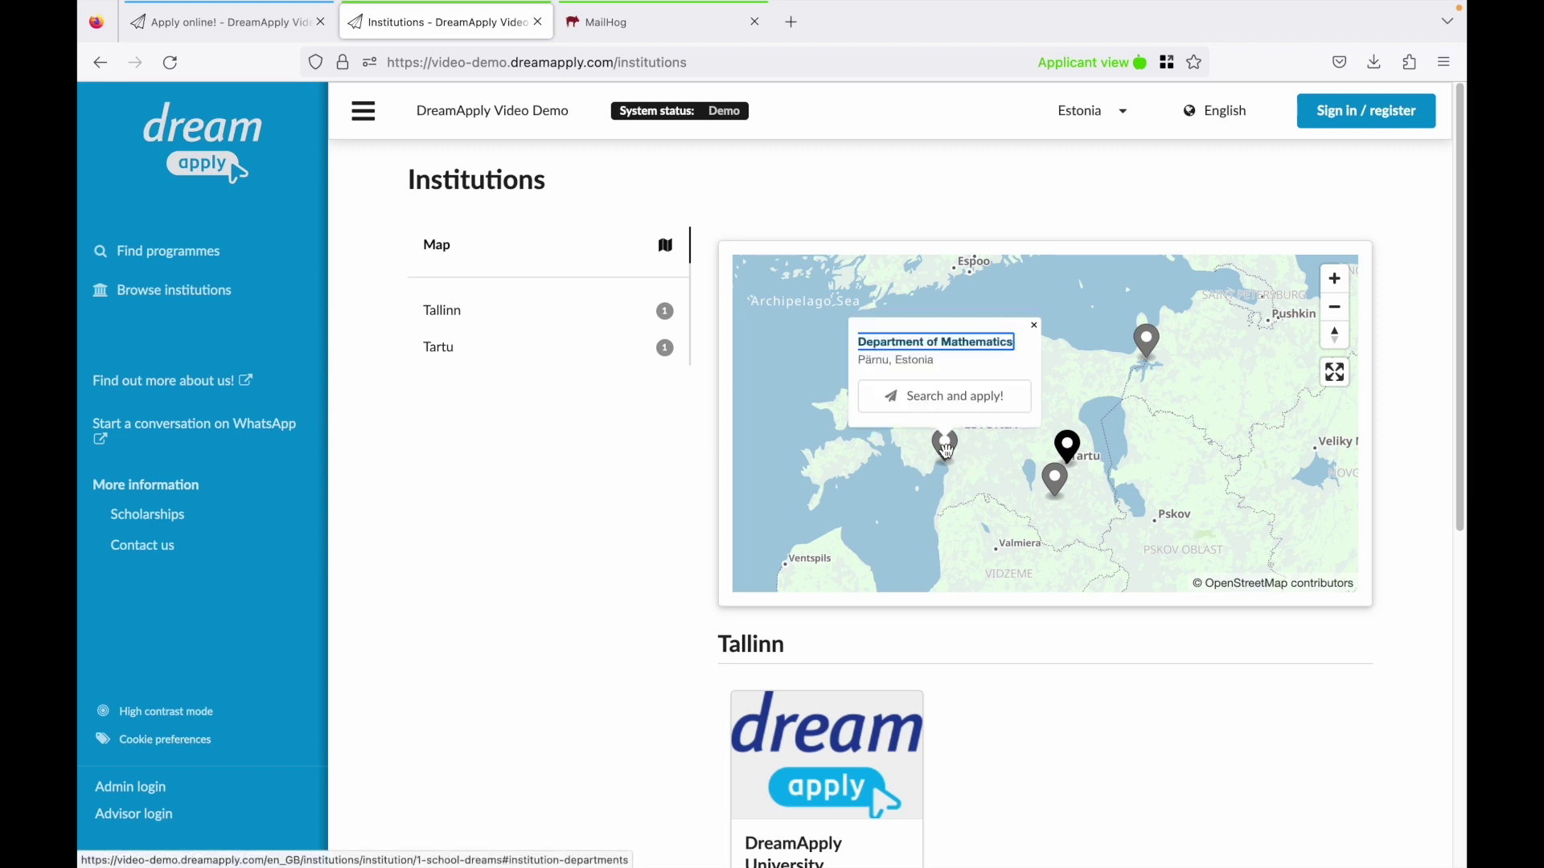
pyautogui.click(1067, 444)
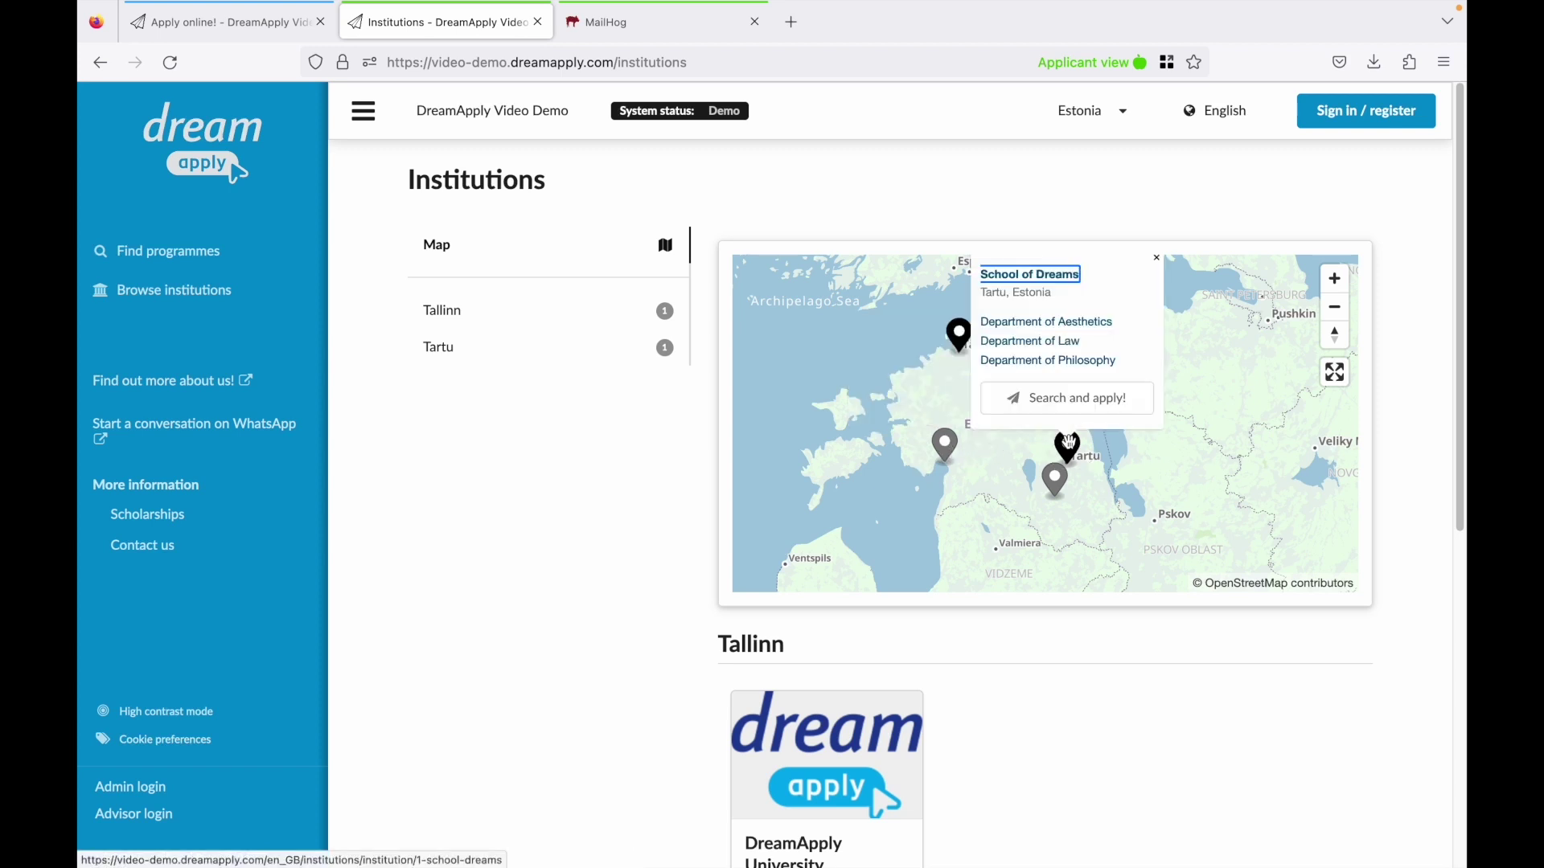
pyautogui.click(959, 331)
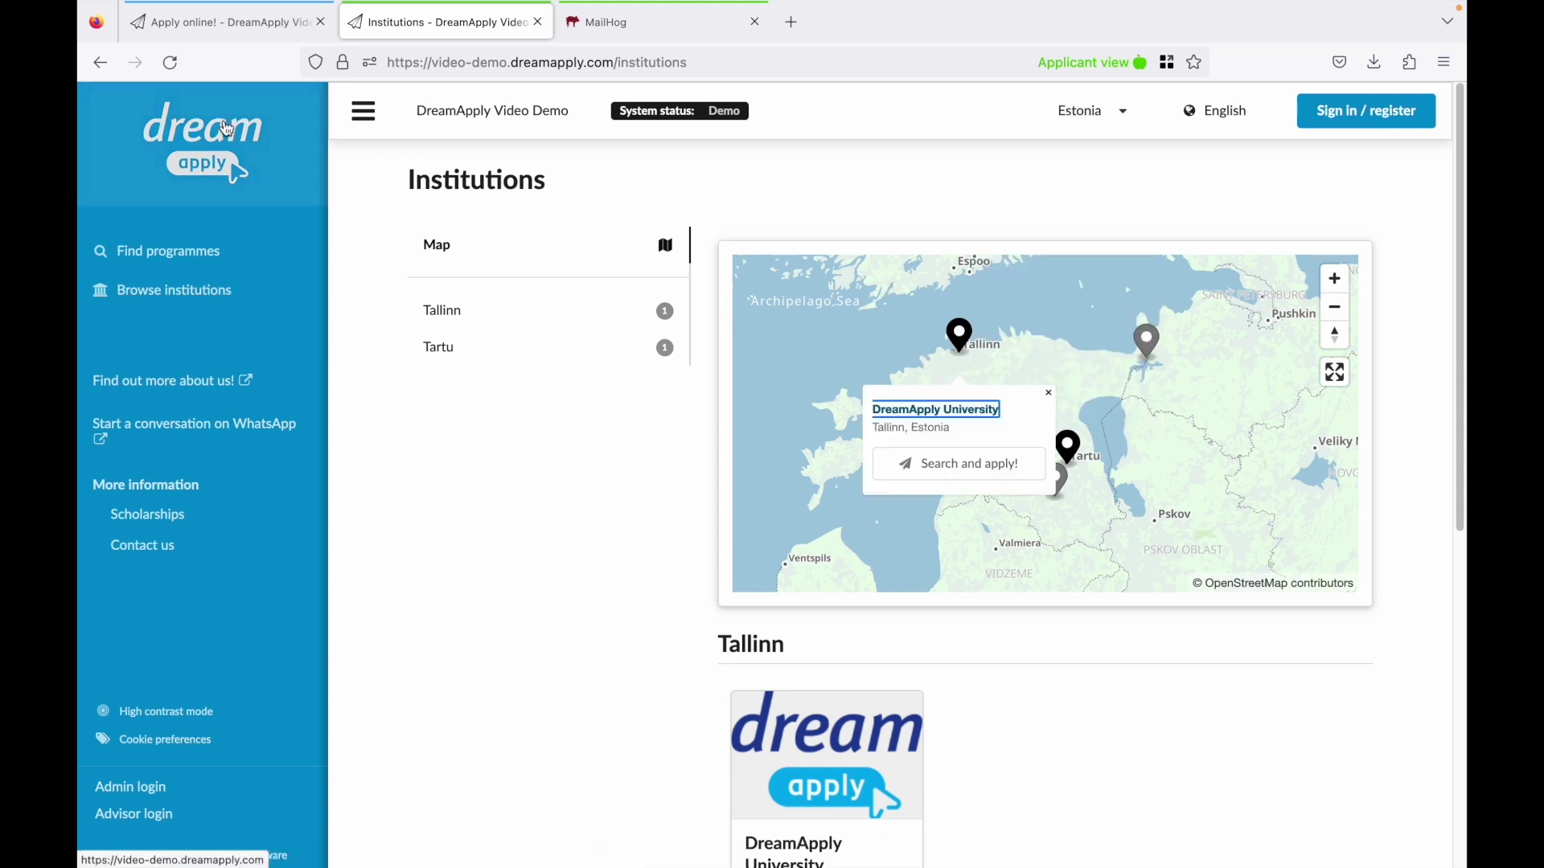
pyautogui.click(243, 148)
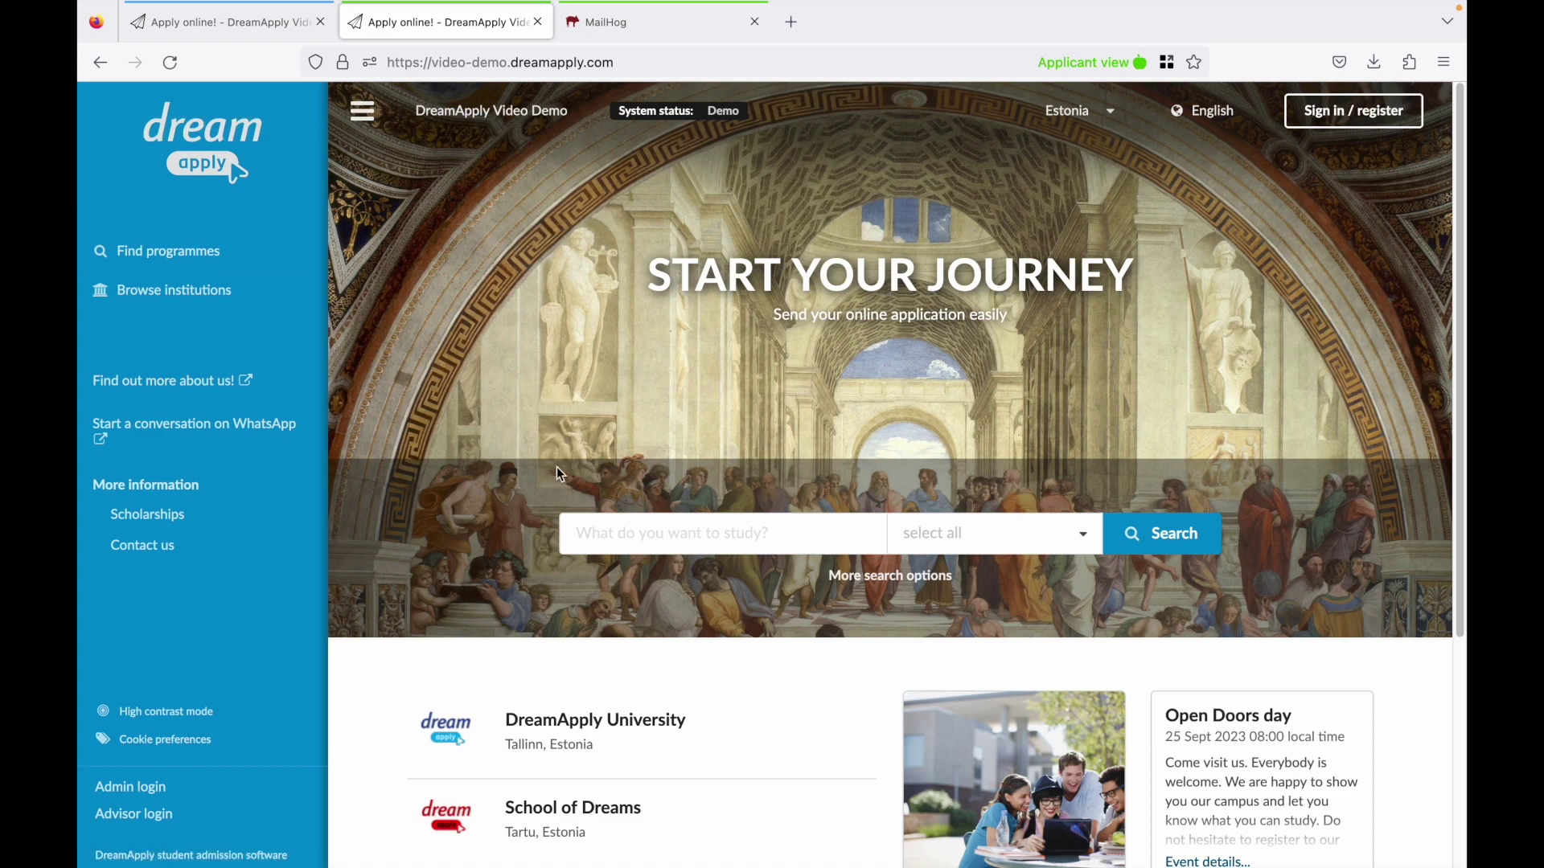
# Search for 'MBA' and open the Master of Business Administration programme page.
pyautogui.click(619, 531)
pyautogui.write('MB')
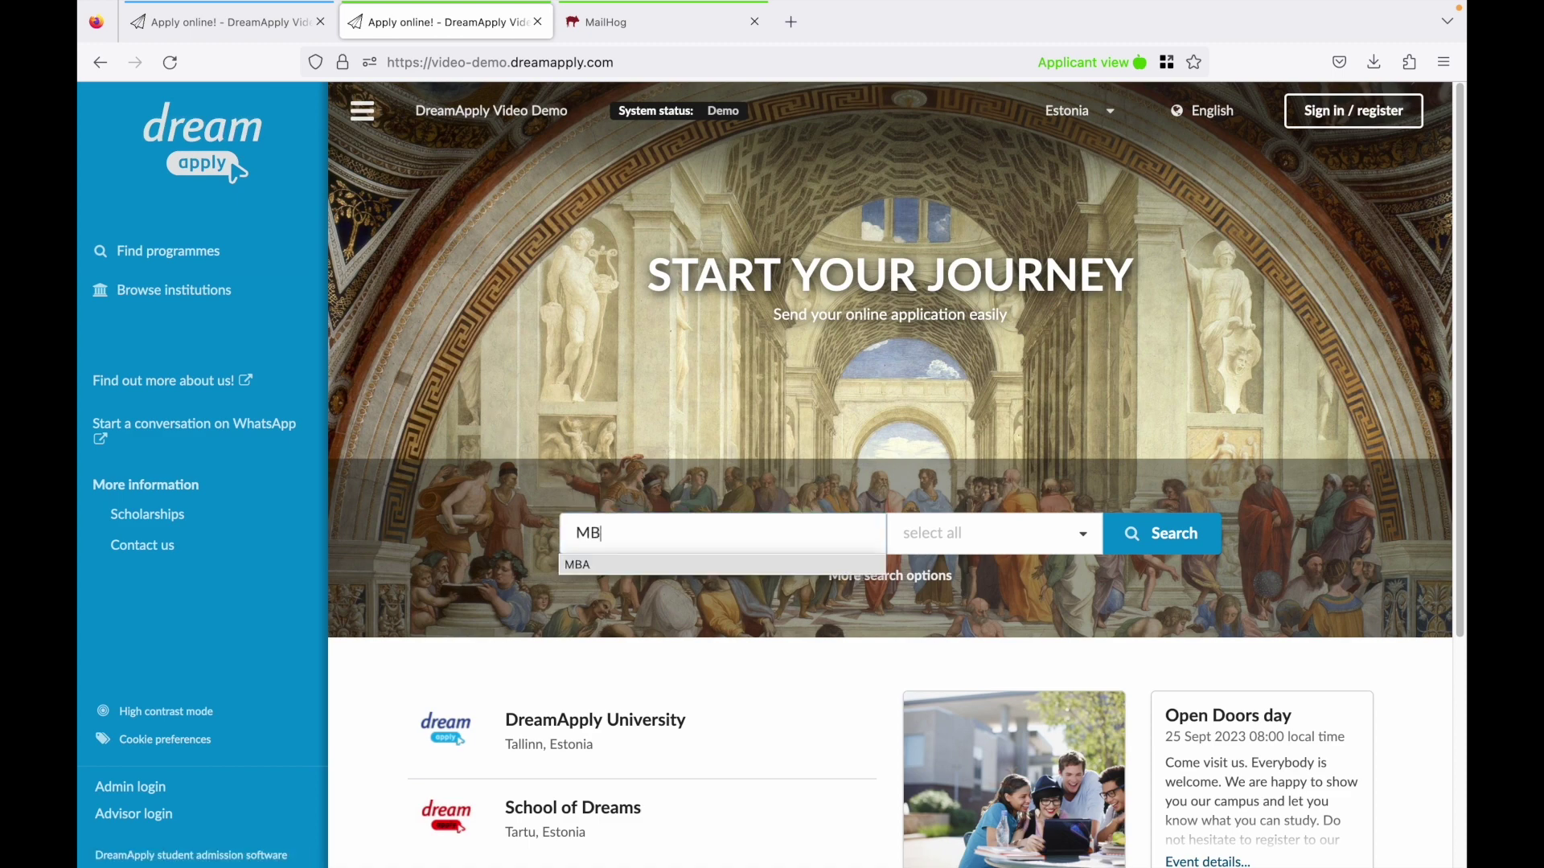
pyautogui.write('A')
pyautogui.press('Return')
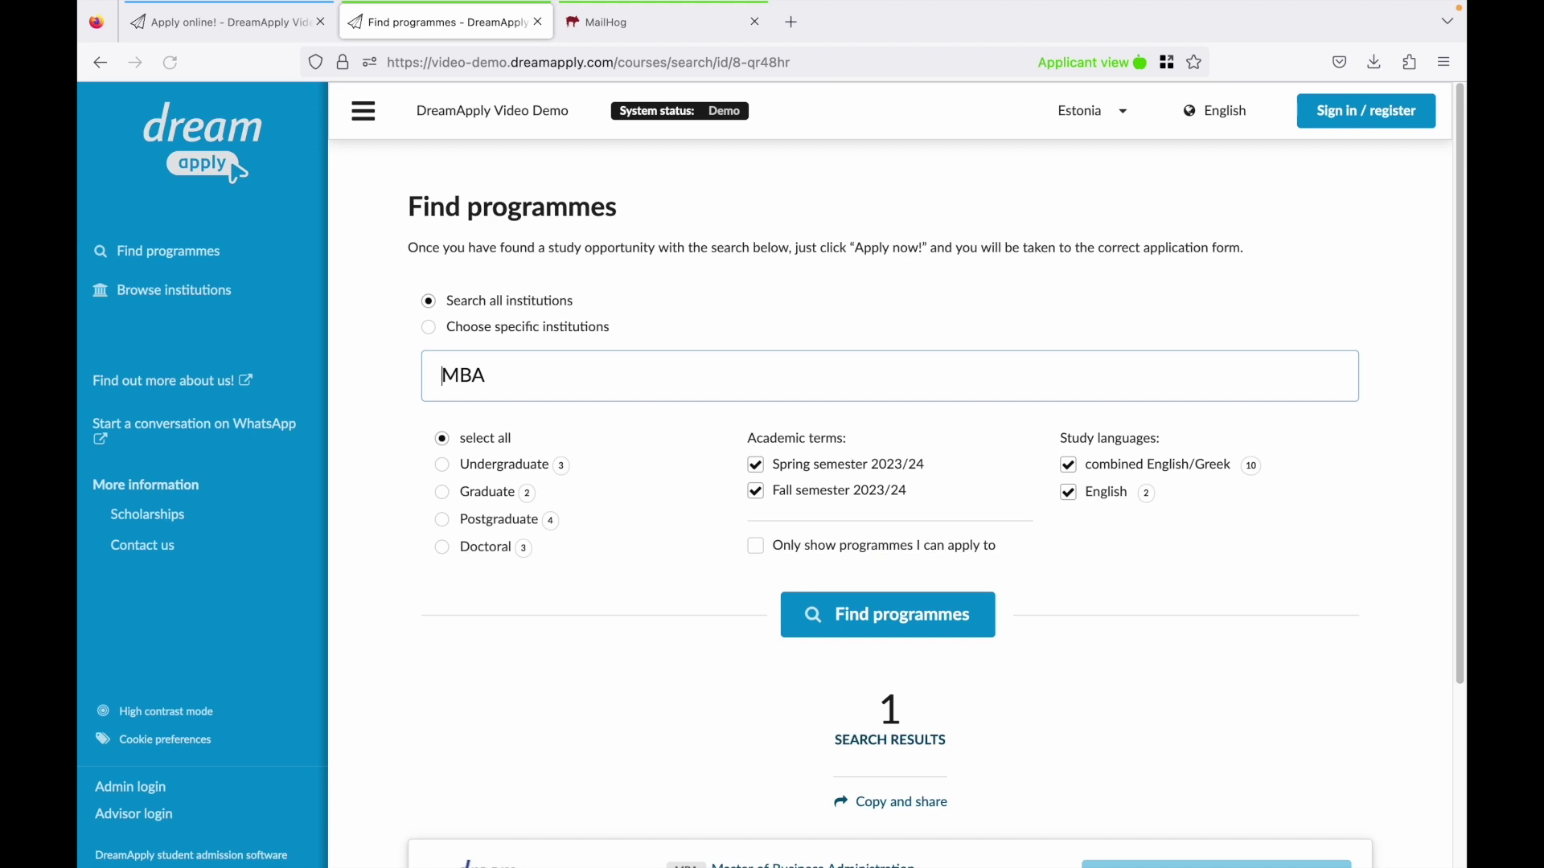
pyautogui.scroll(-3, 621, 532)
pyautogui.click(807, 648)
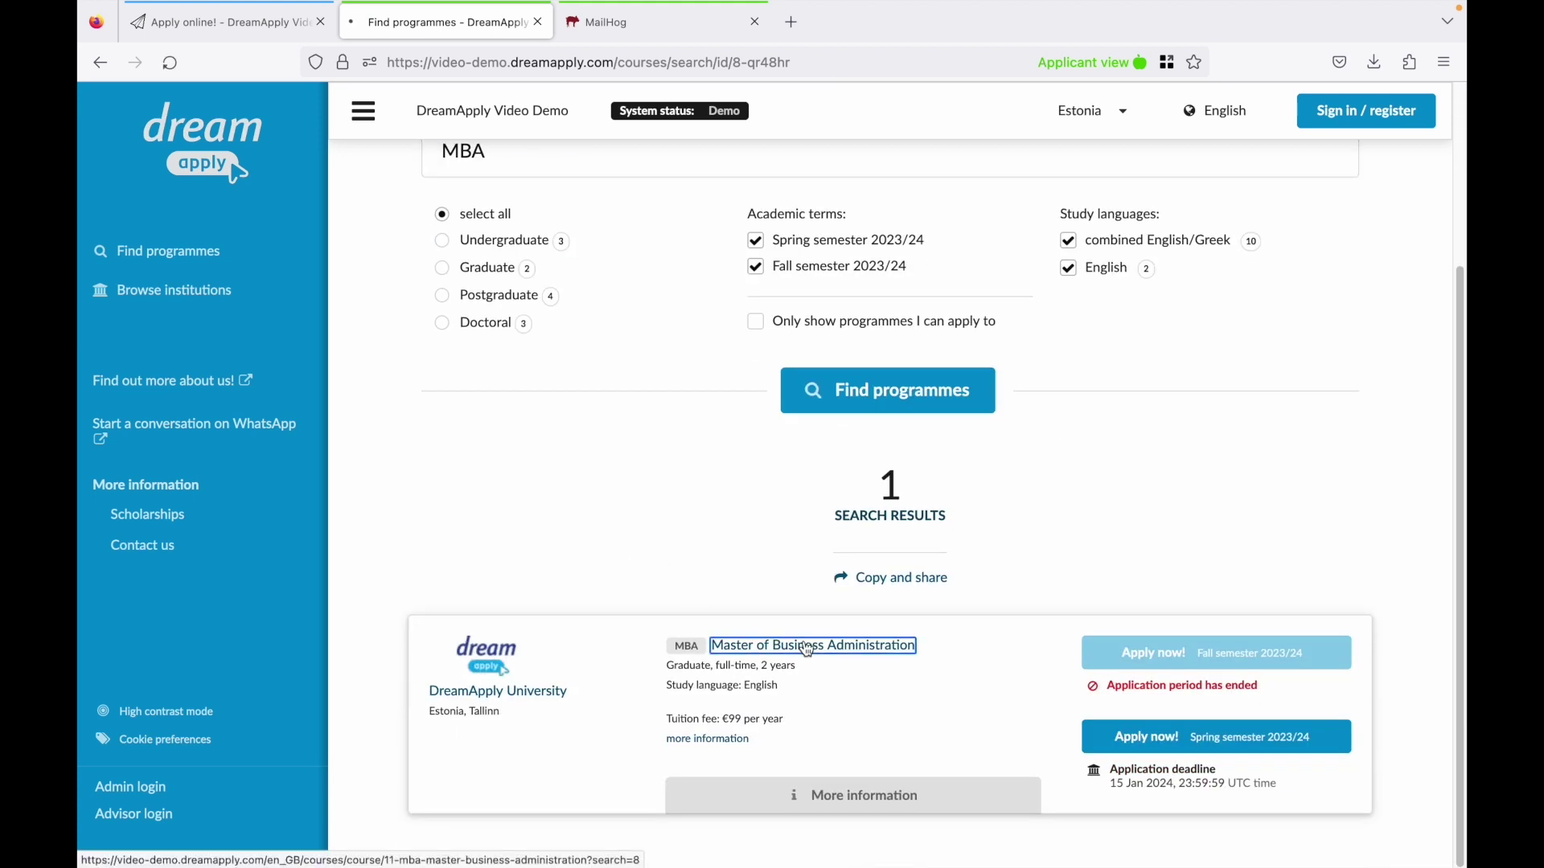
# Convert the programme's tuition fee into other currencies.
pyautogui.scroll(-2, 804, 641)
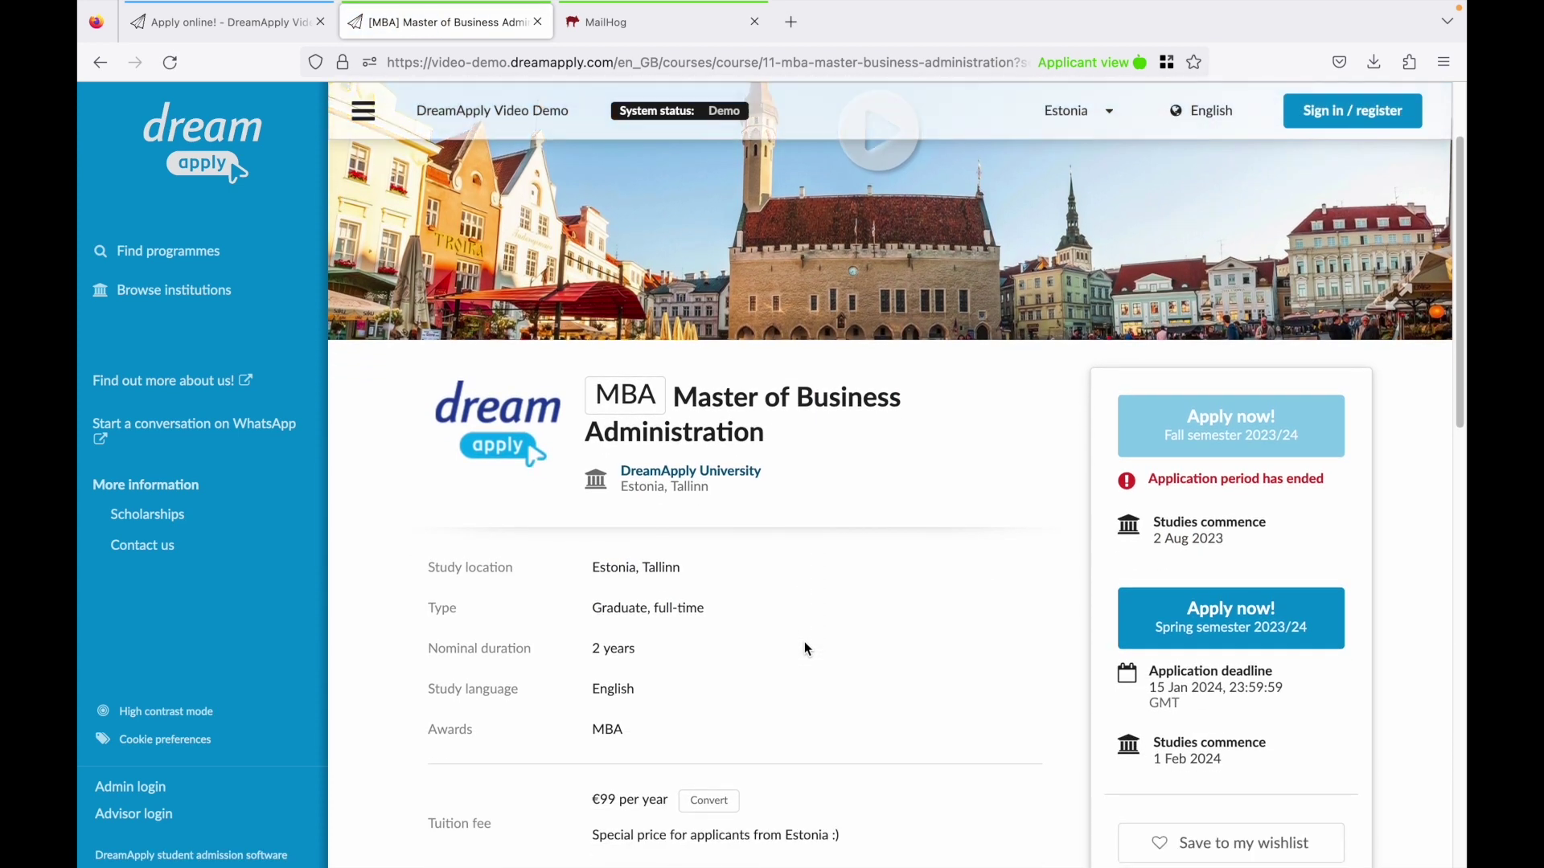
pyautogui.scroll(-3, 806, 648)
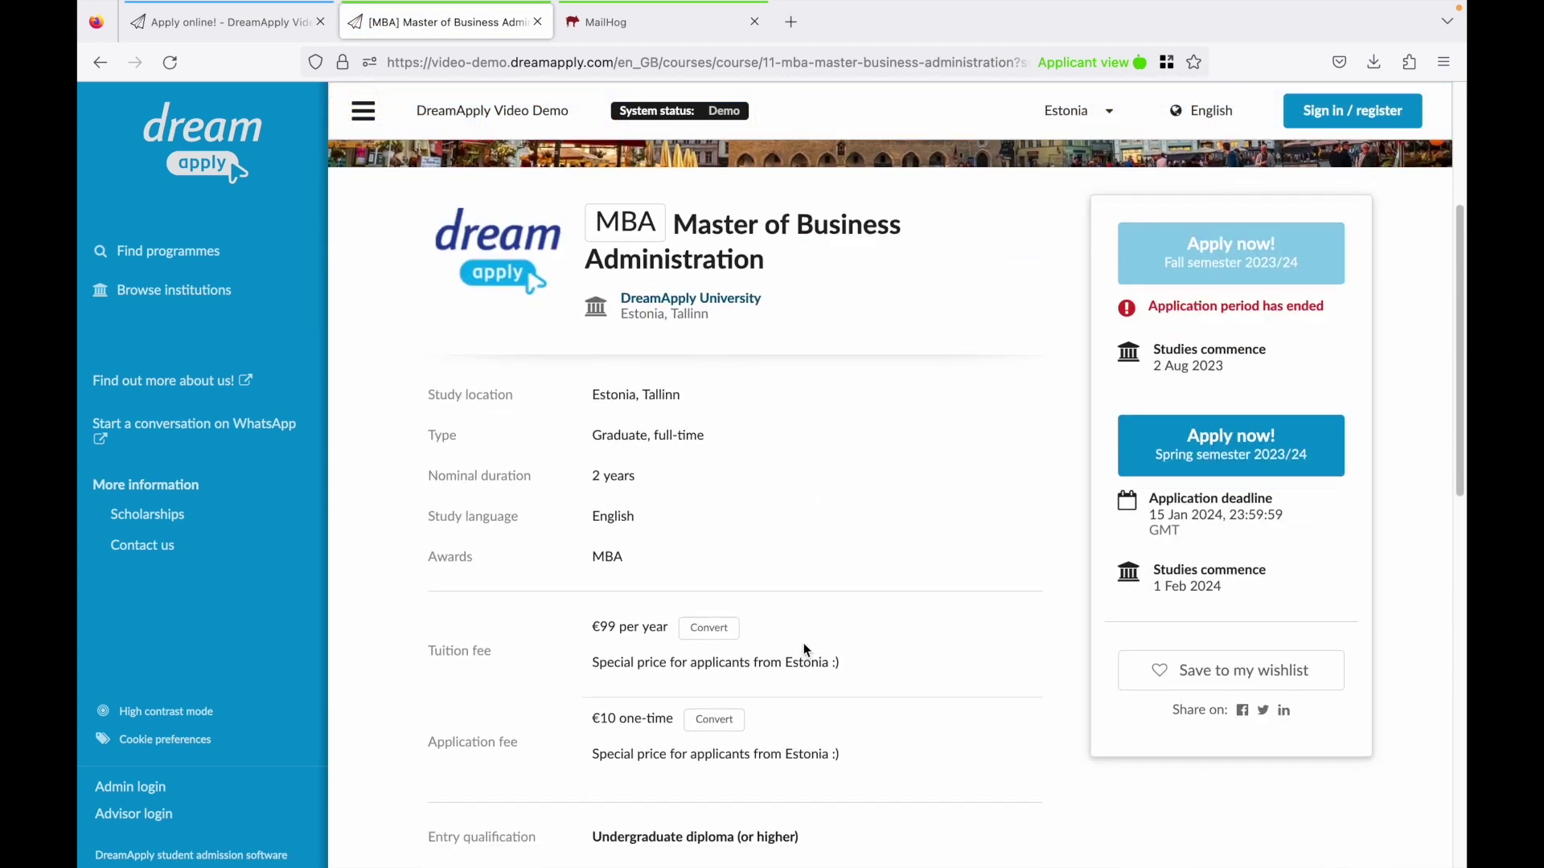
pyautogui.click(713, 627)
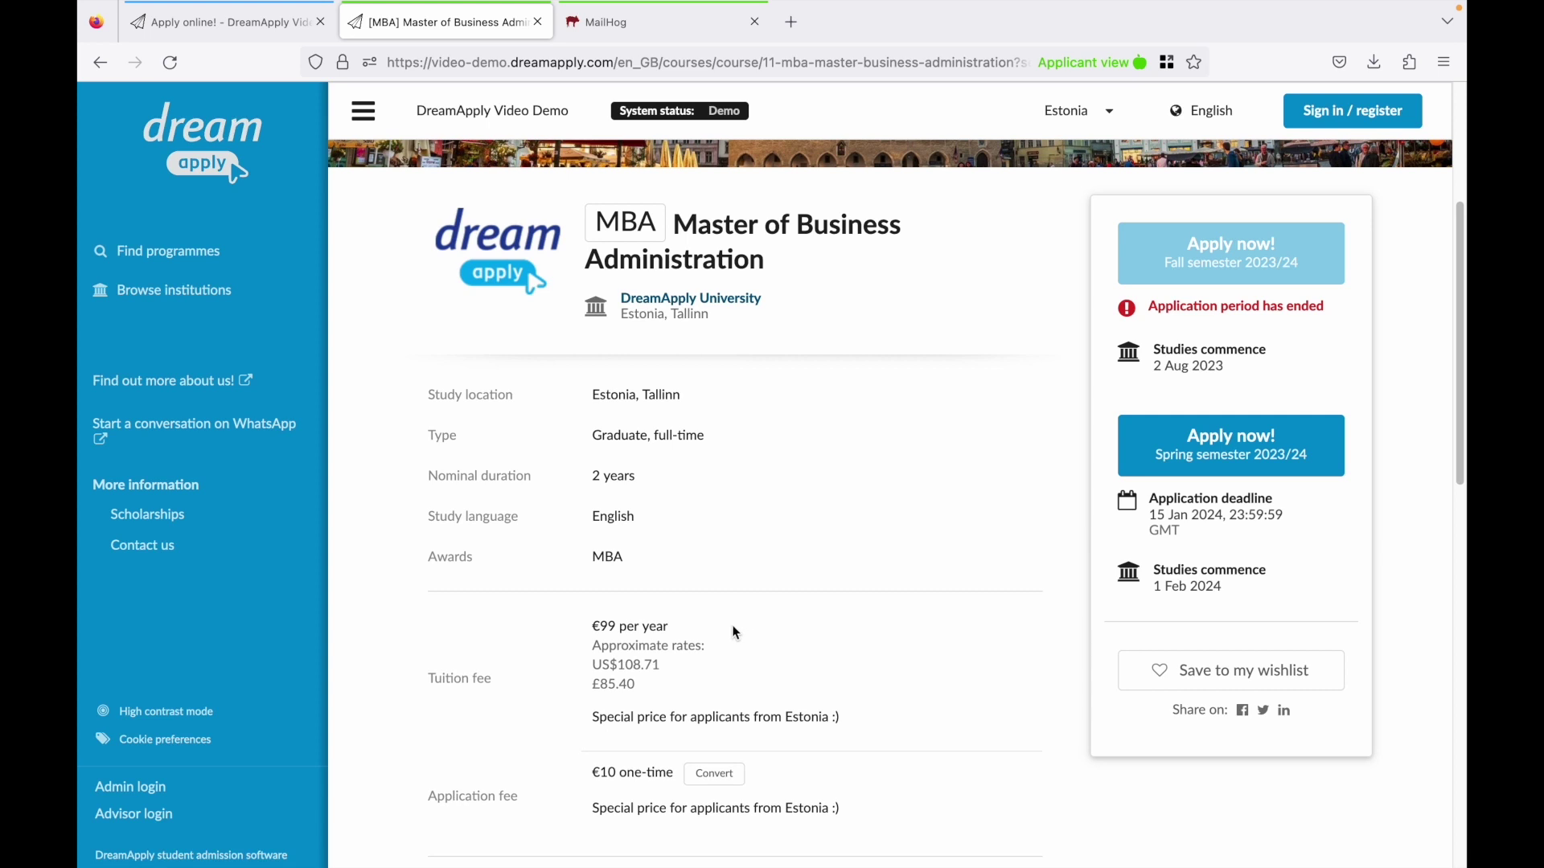
# Play the 'Meet the system' video and select the 'More information can be added' heading.
pyautogui.scroll(-3, 794, 638)
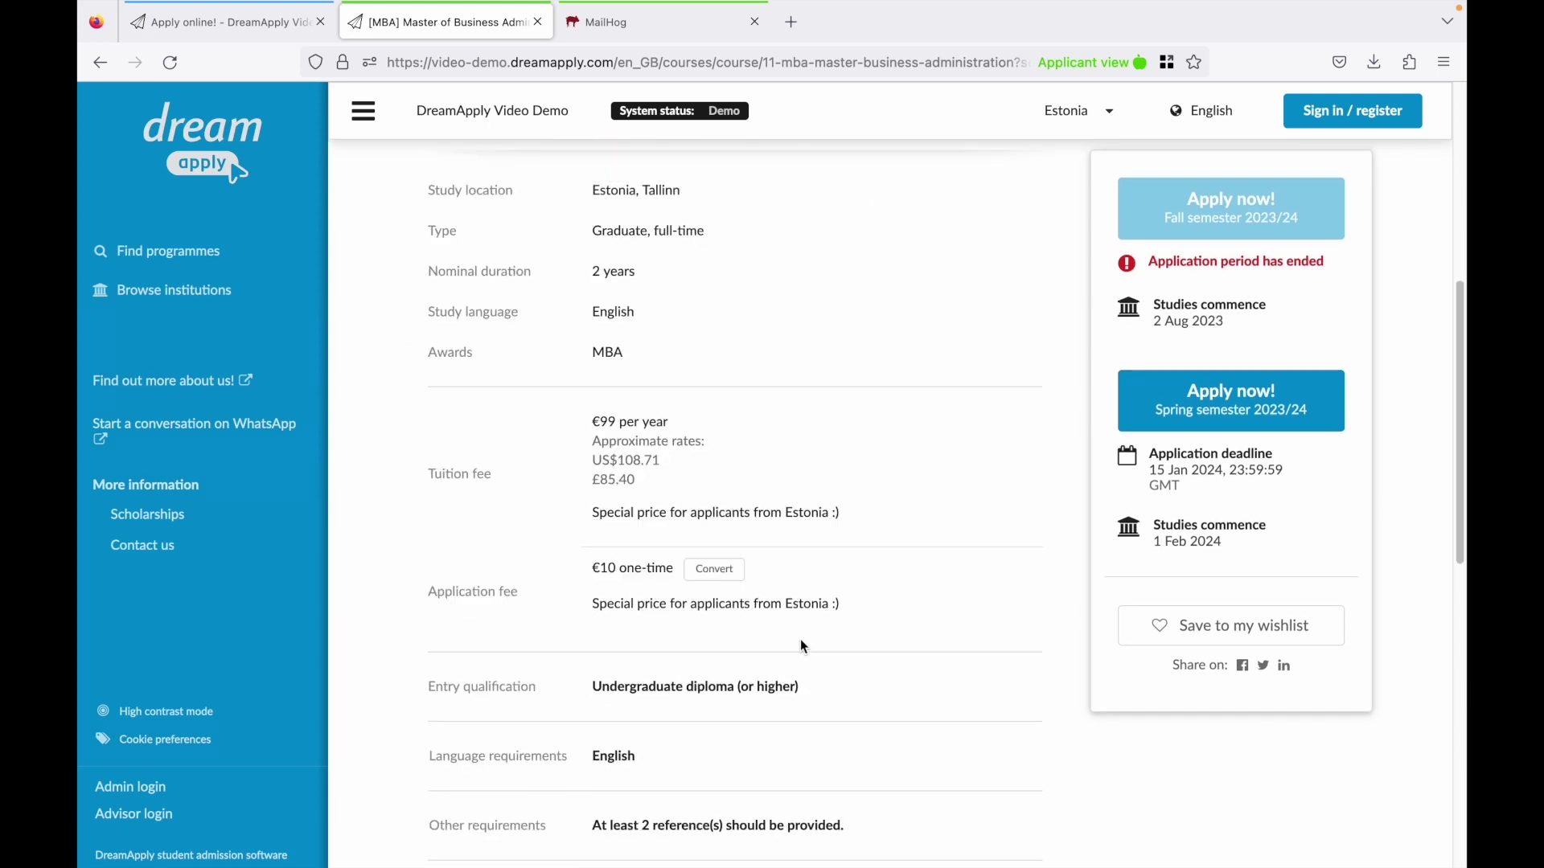
pyautogui.scroll(-2, 802, 647)
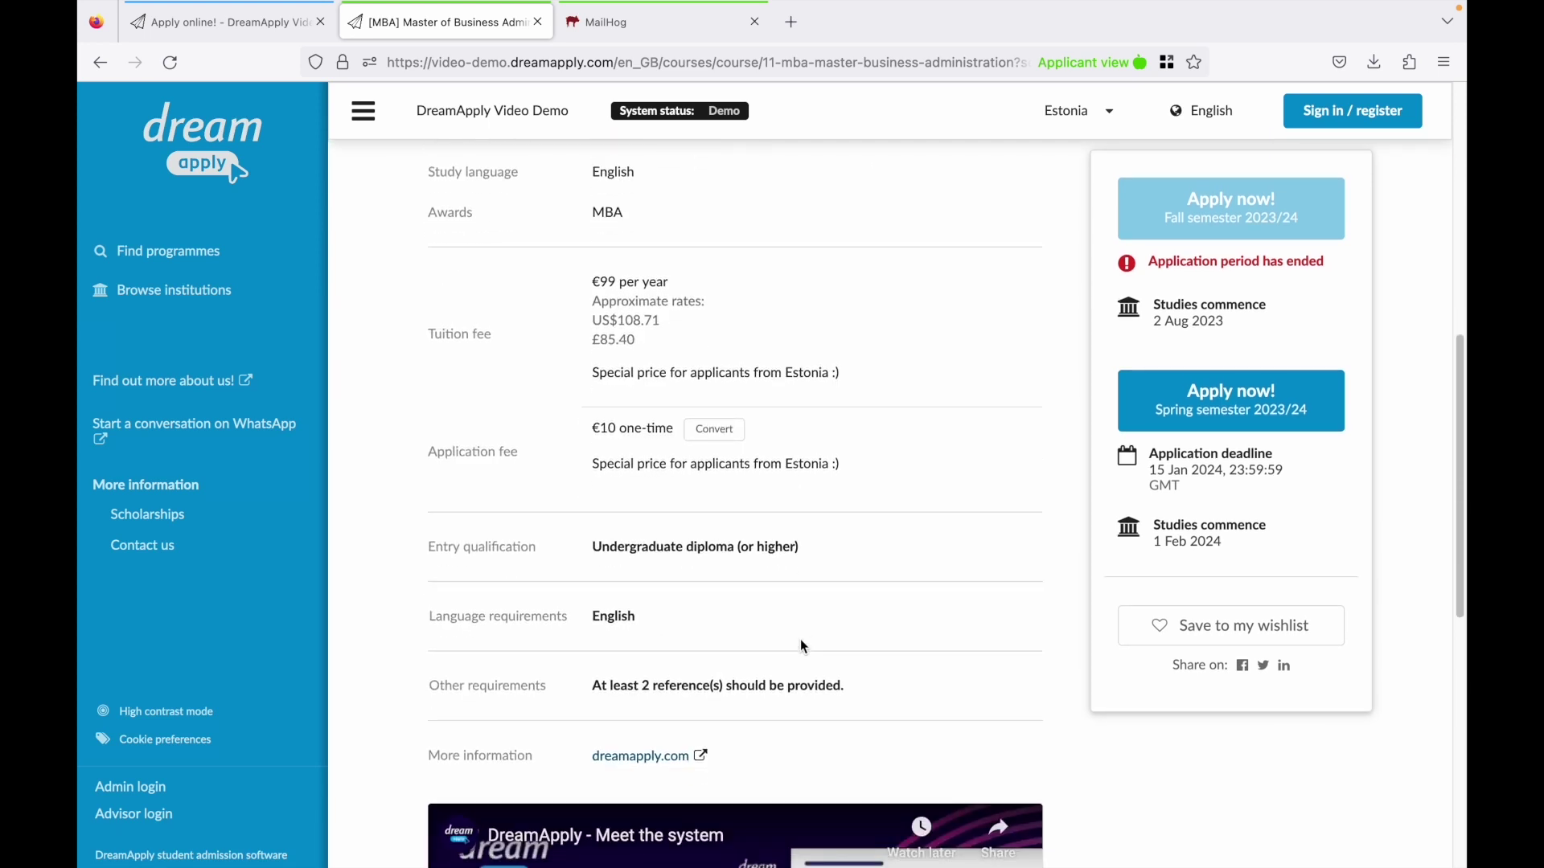
pyautogui.scroll(-2, 800, 645)
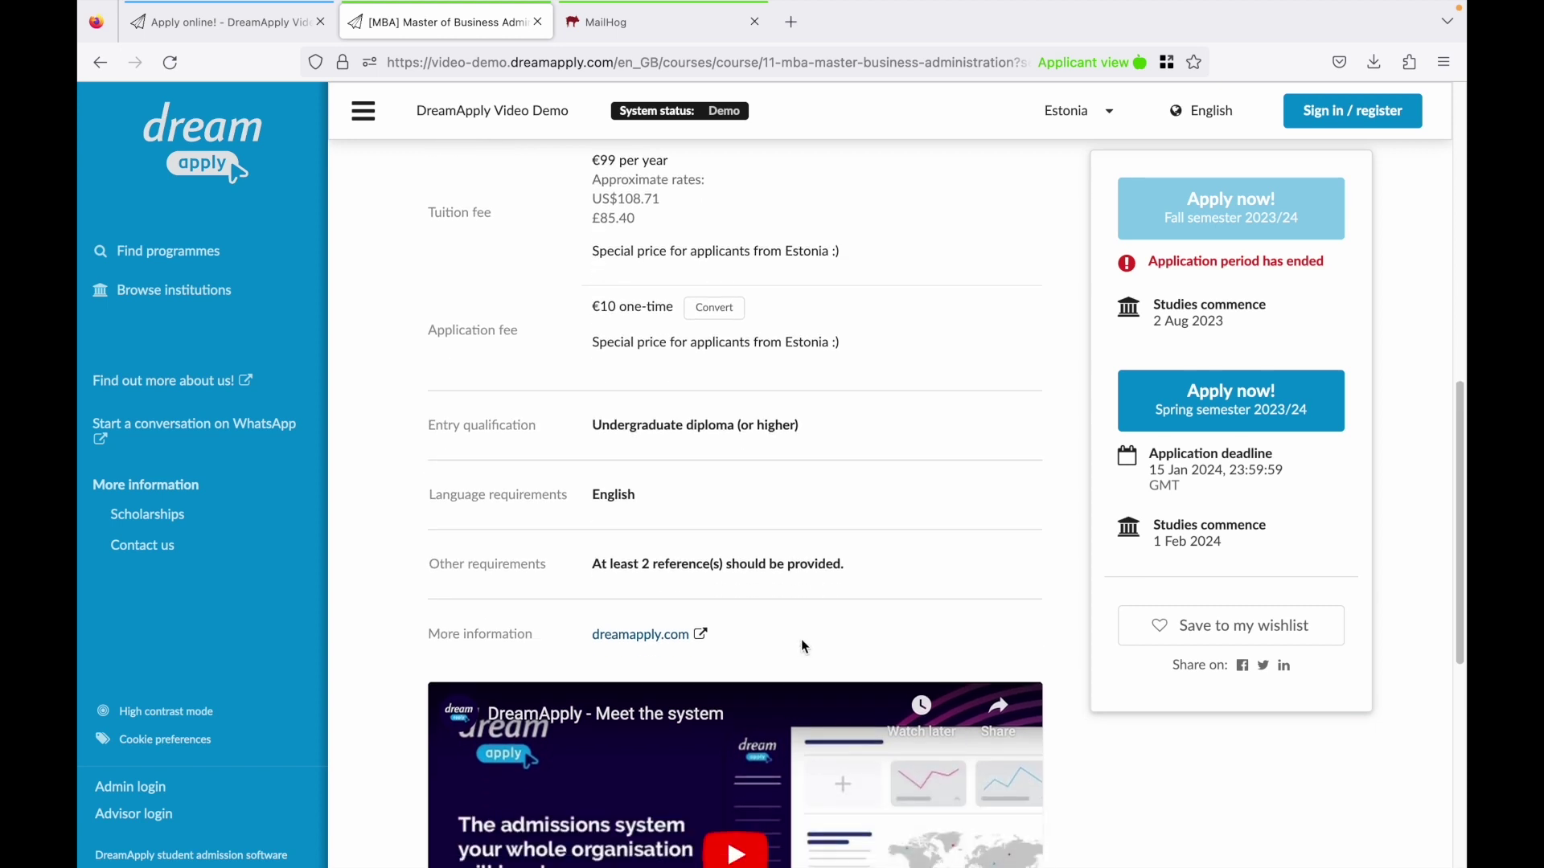
pyautogui.scroll(-2, 802, 642)
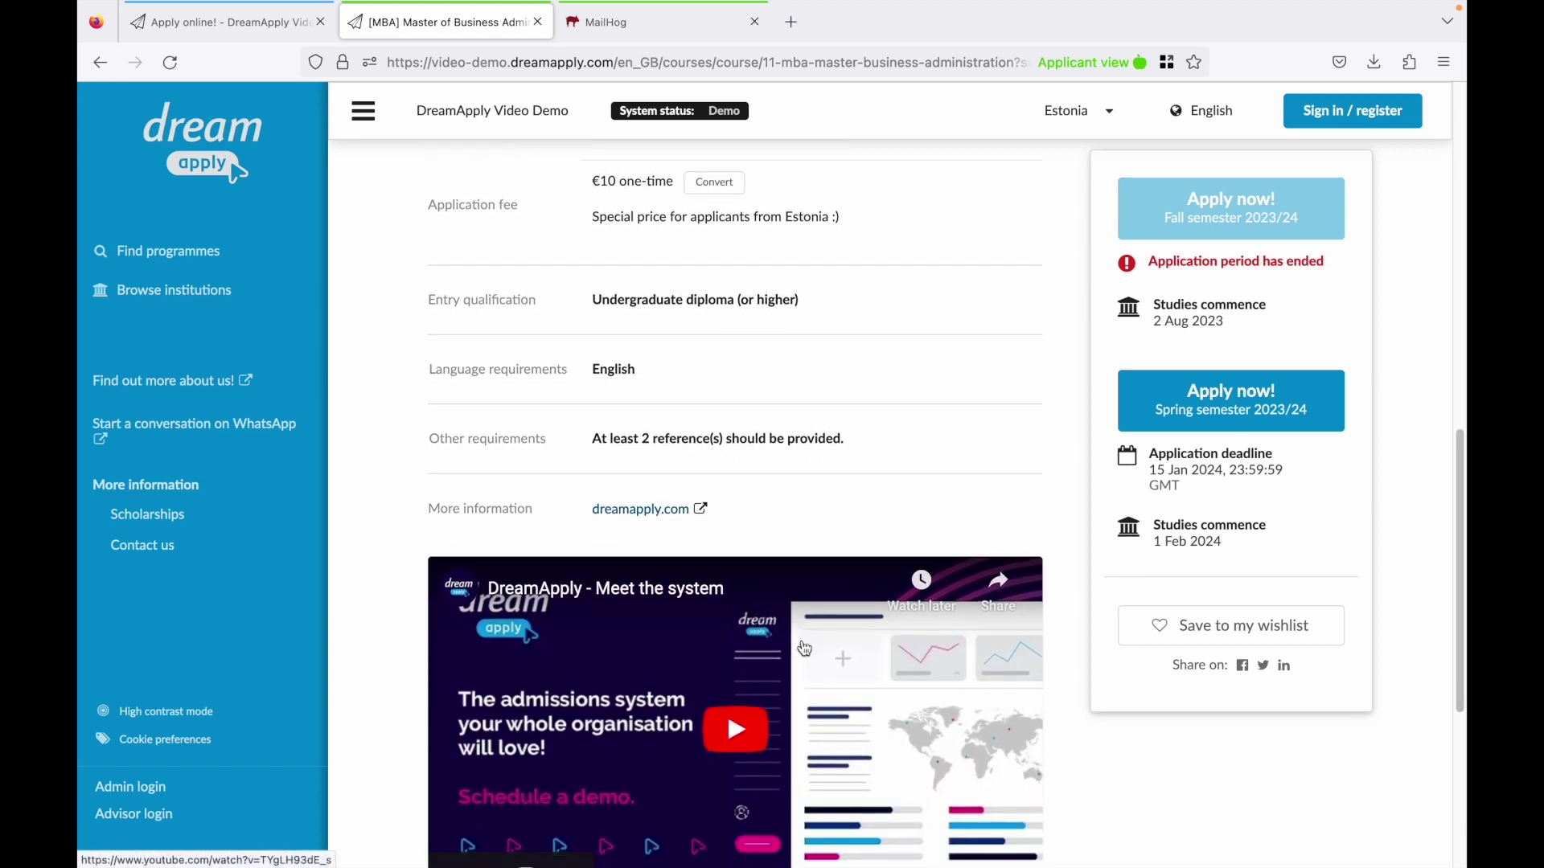
pyautogui.scroll(-1, 804, 648)
pyautogui.click(744, 648)
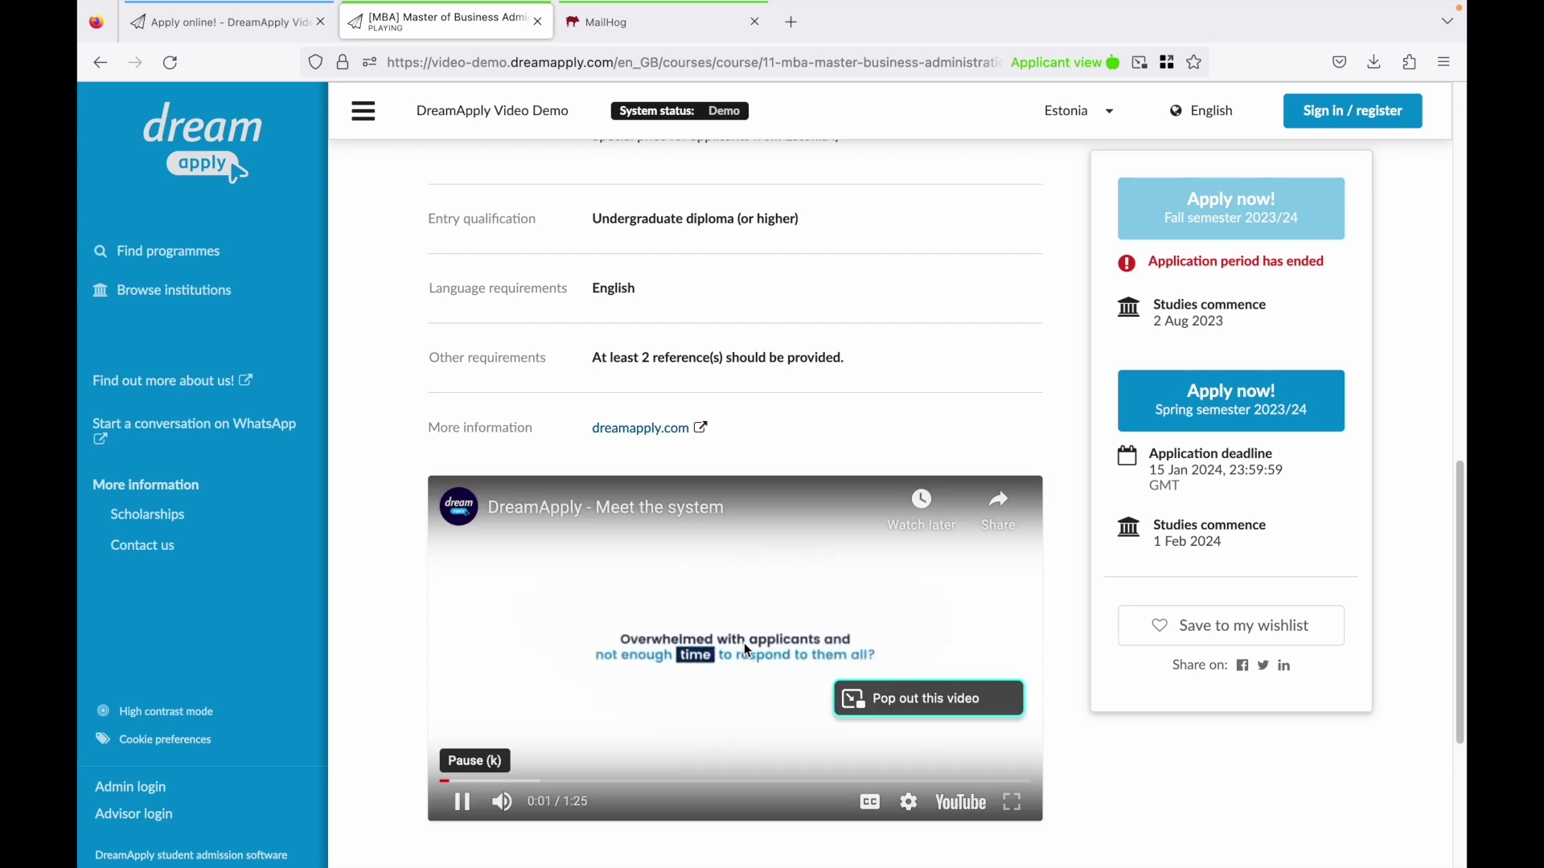
pyautogui.scroll(-3, 743, 645)
pyautogui.scroll(-4, 733, 650)
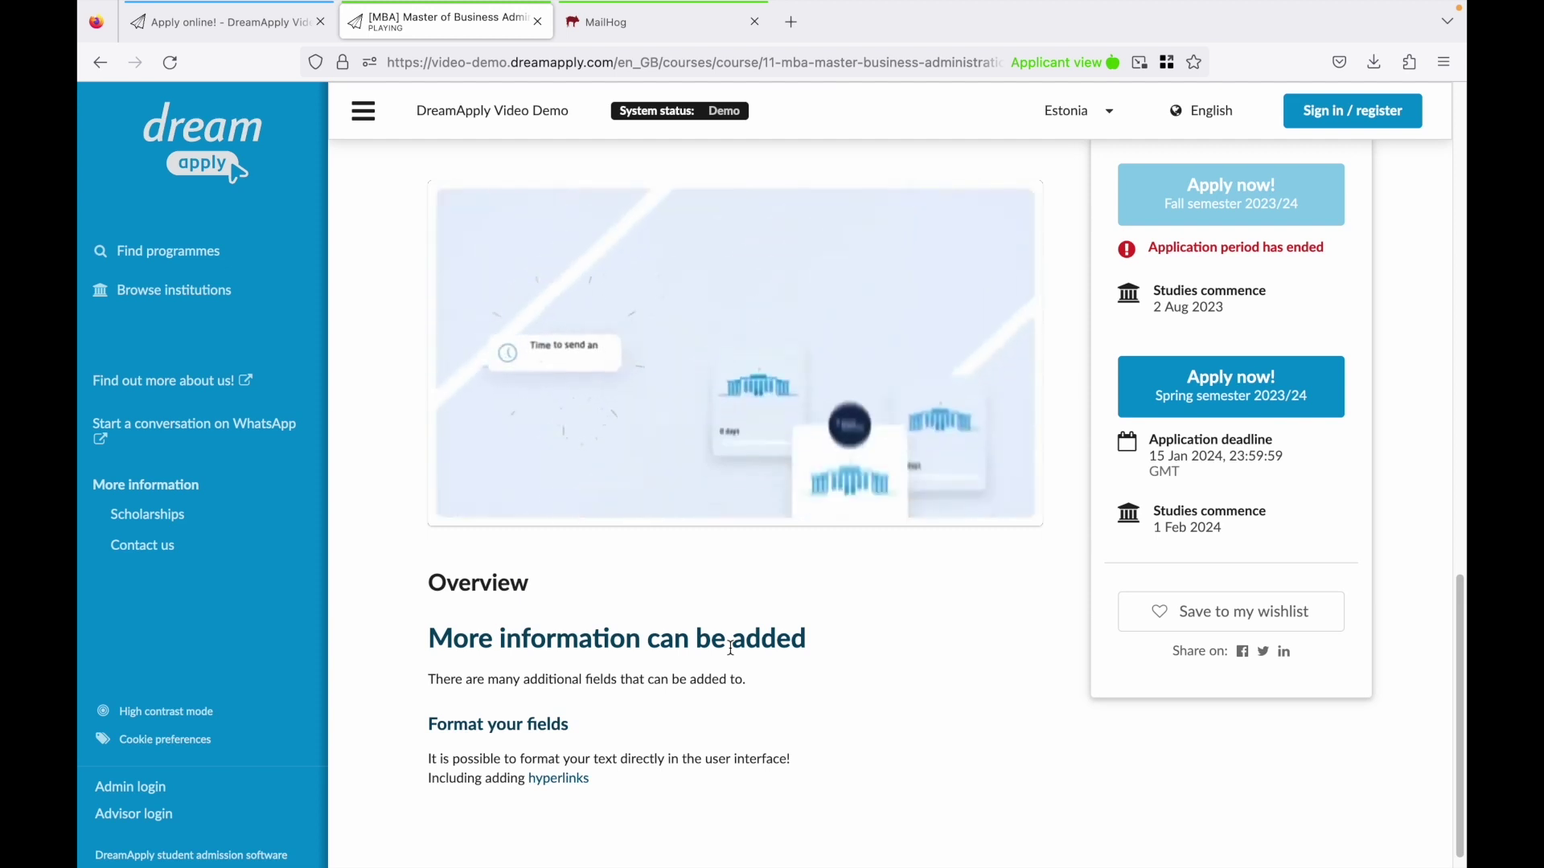
pyautogui.scroll(-1, 724, 649)
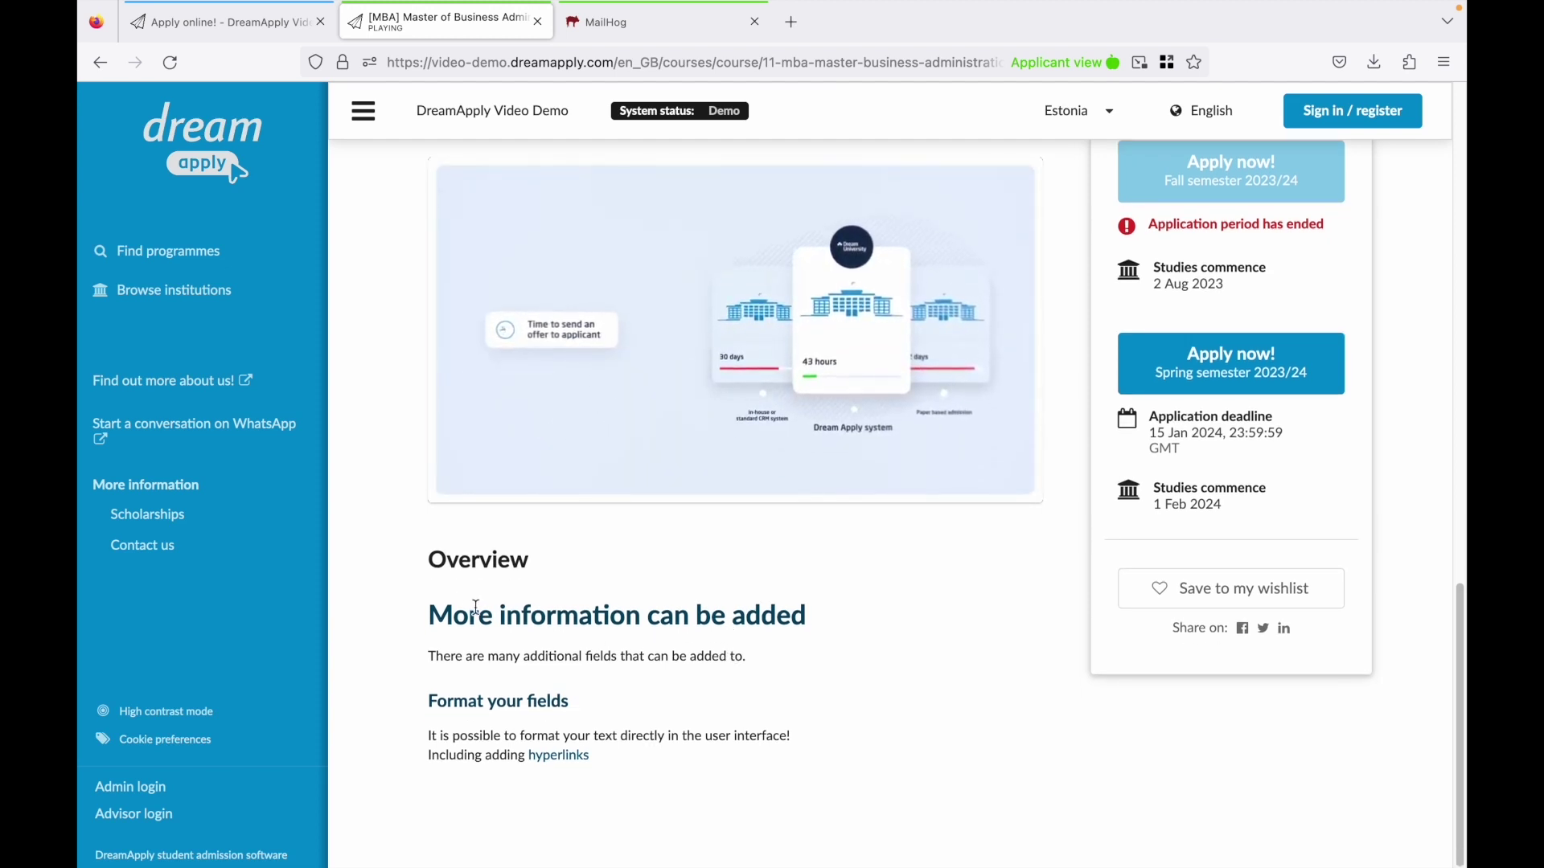
pyautogui.moveTo(427, 616); pyautogui.dragTo(736, 643)
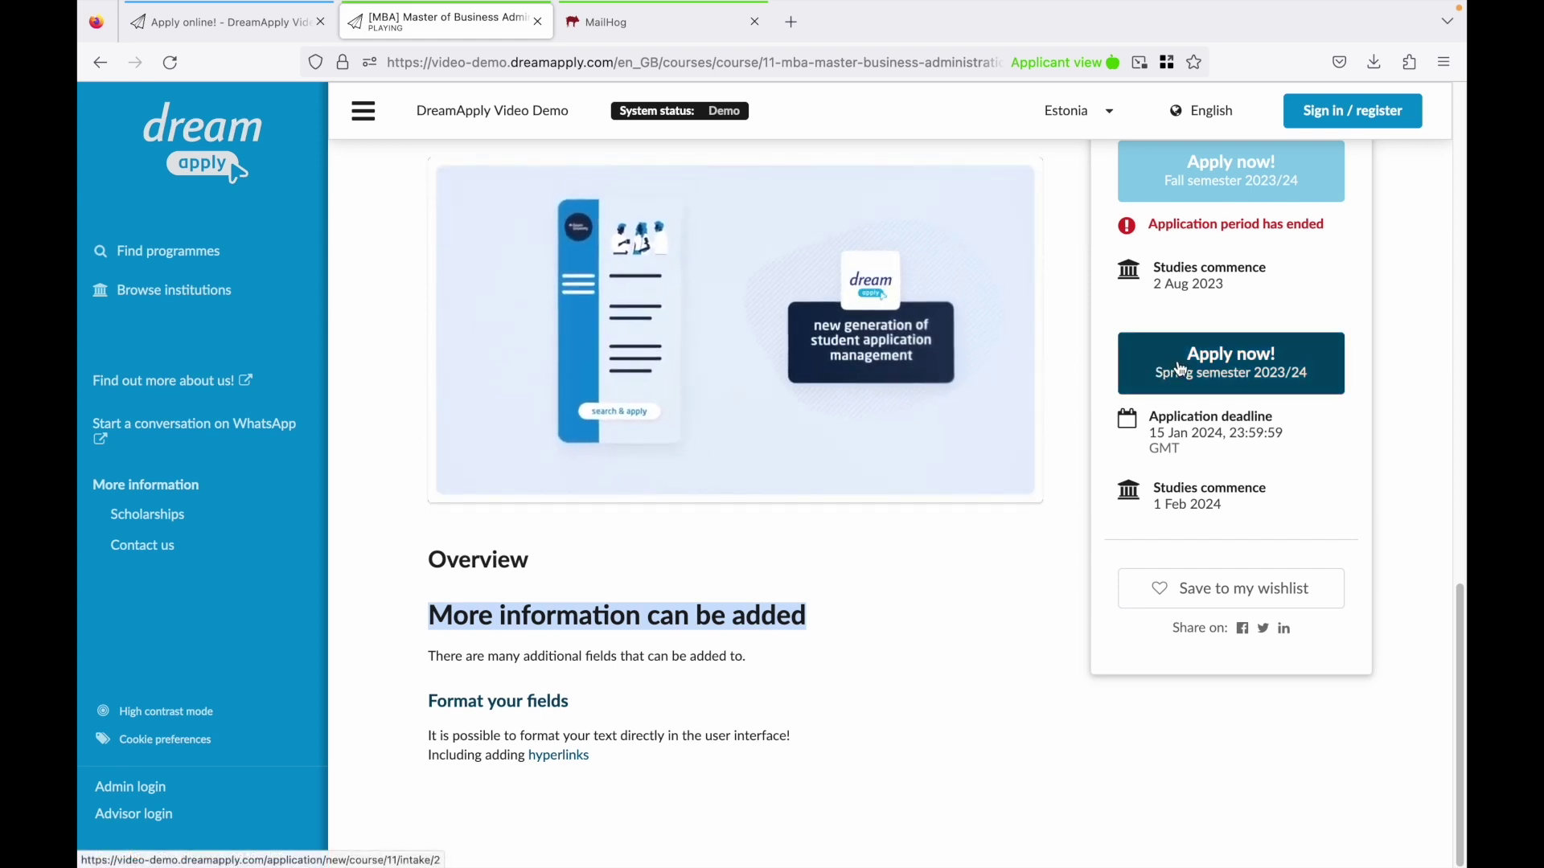
# Apply for the Spring semester 2023/24 intake and register a new Dream ID with the applicant's e-mail.
pyautogui.click(1180, 368)
pyautogui.click(631, 357)
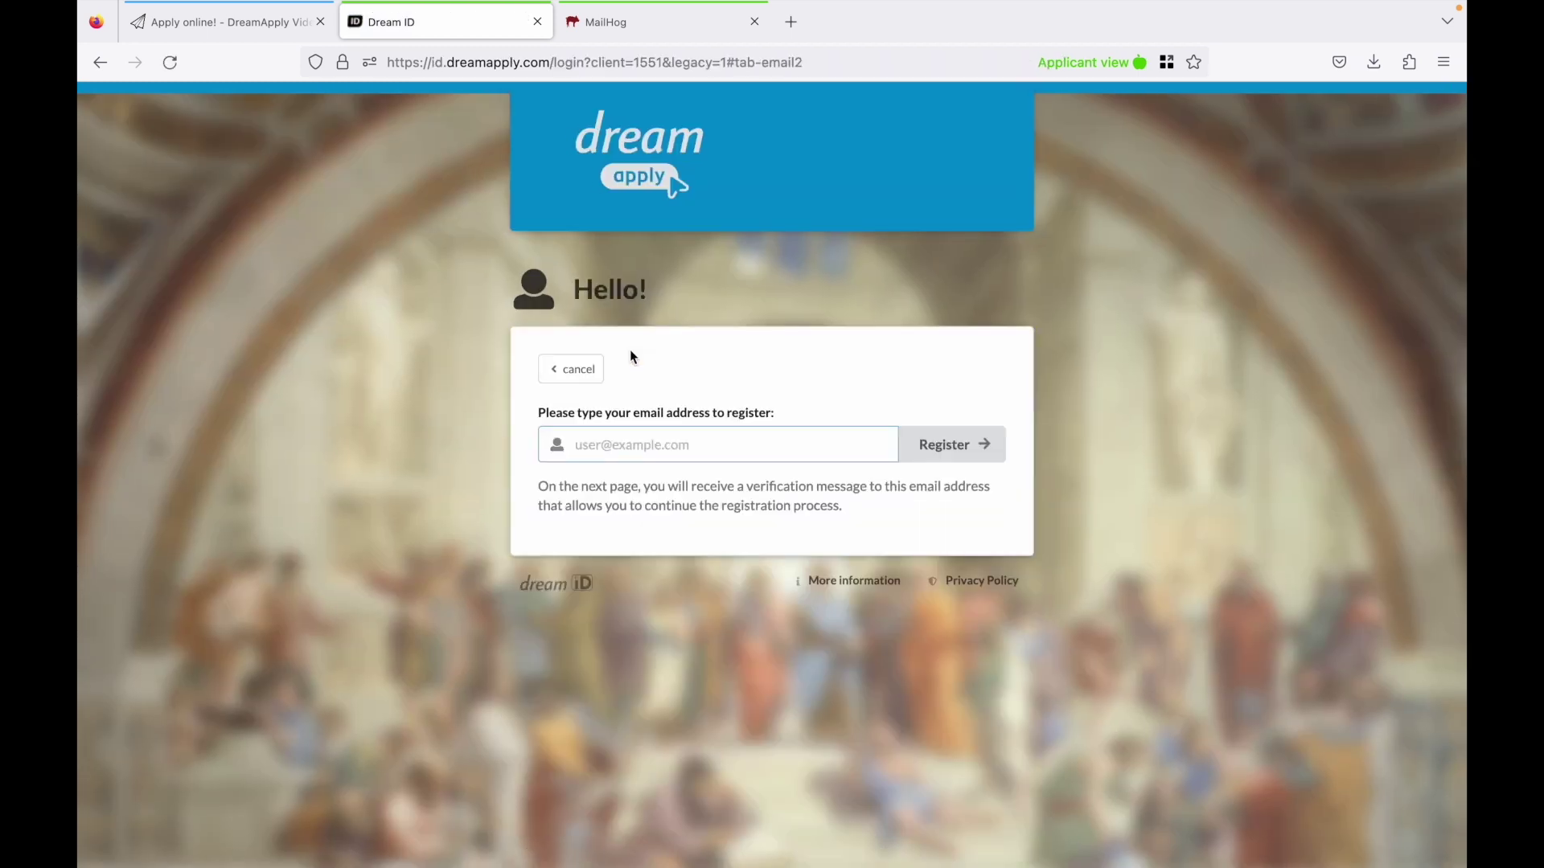
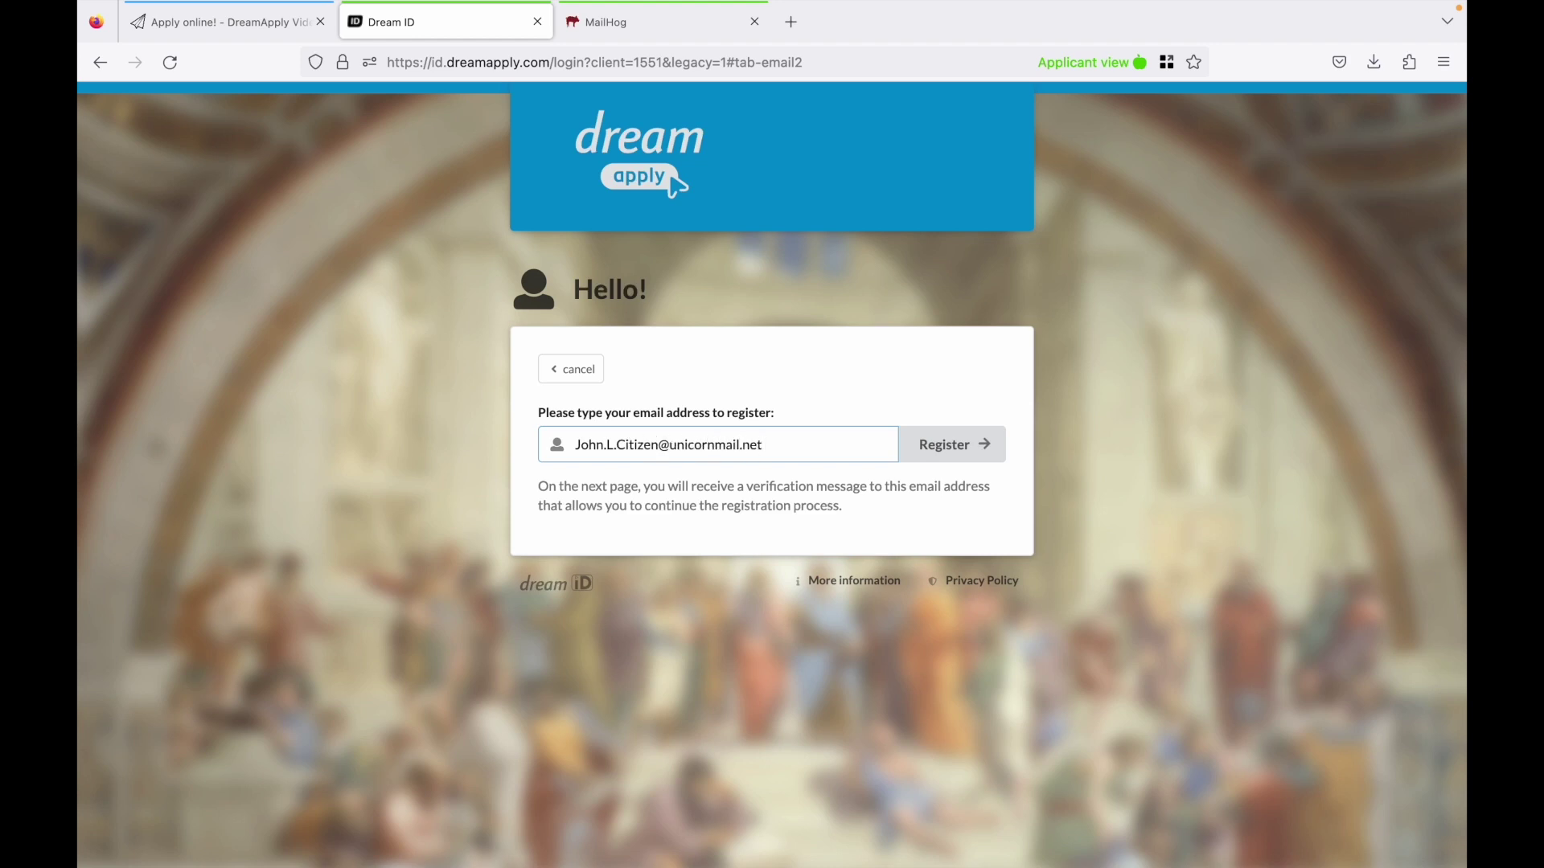
pyautogui.press('Return')
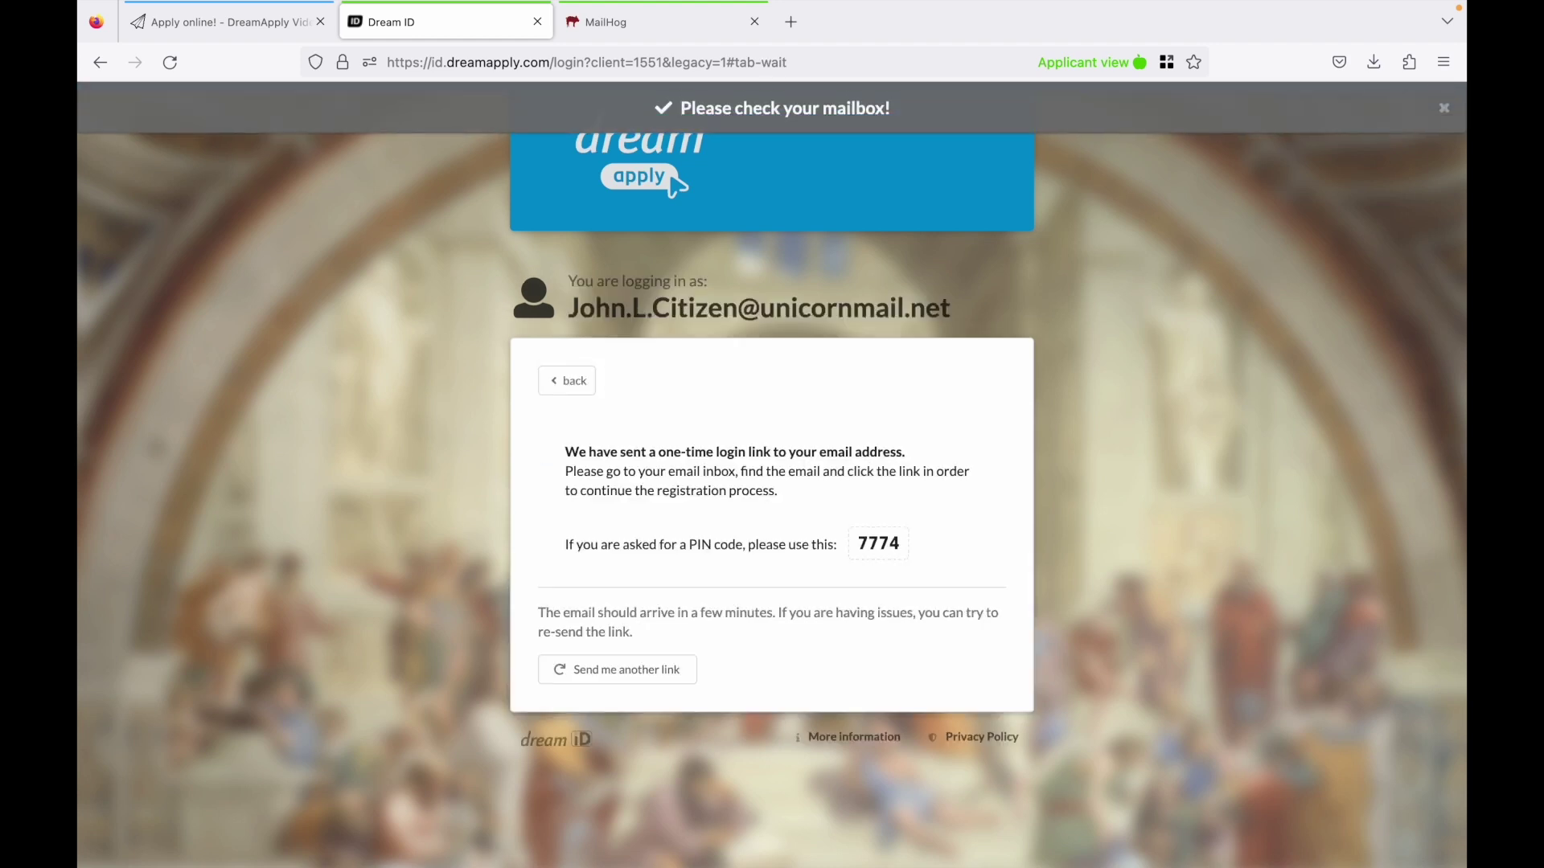
# Confirm registration via the MailHog email link, entering the applicant's full name and password.
pyautogui.click(607, 22)
pyautogui.click(654, 193)
pyautogui.click(662, 533)
pyautogui.write('John Citizen')
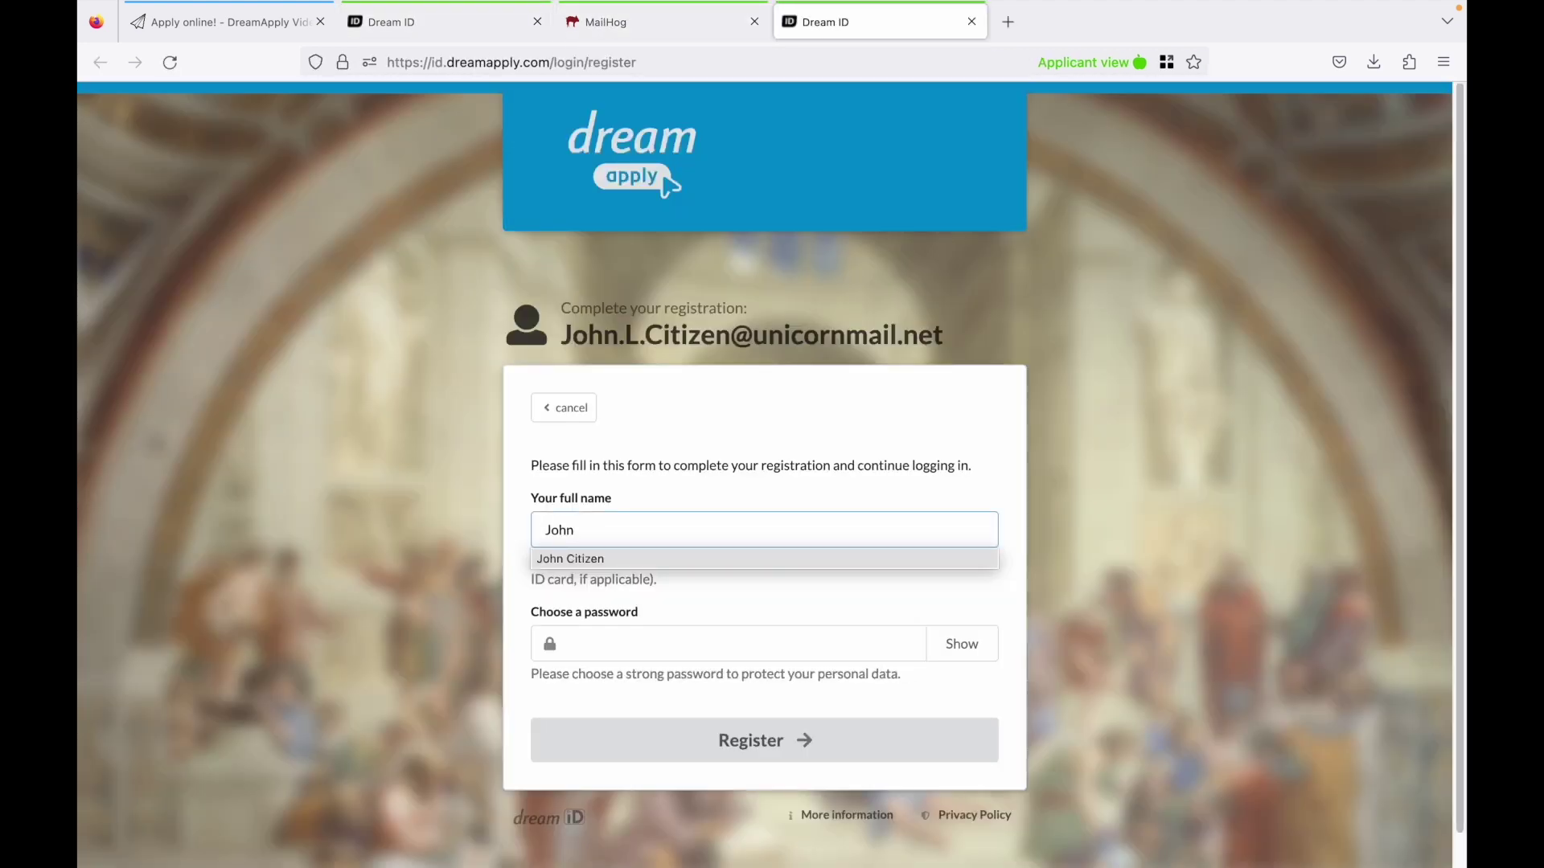
pyautogui.press('Tab')
pyautogui.press('Return')
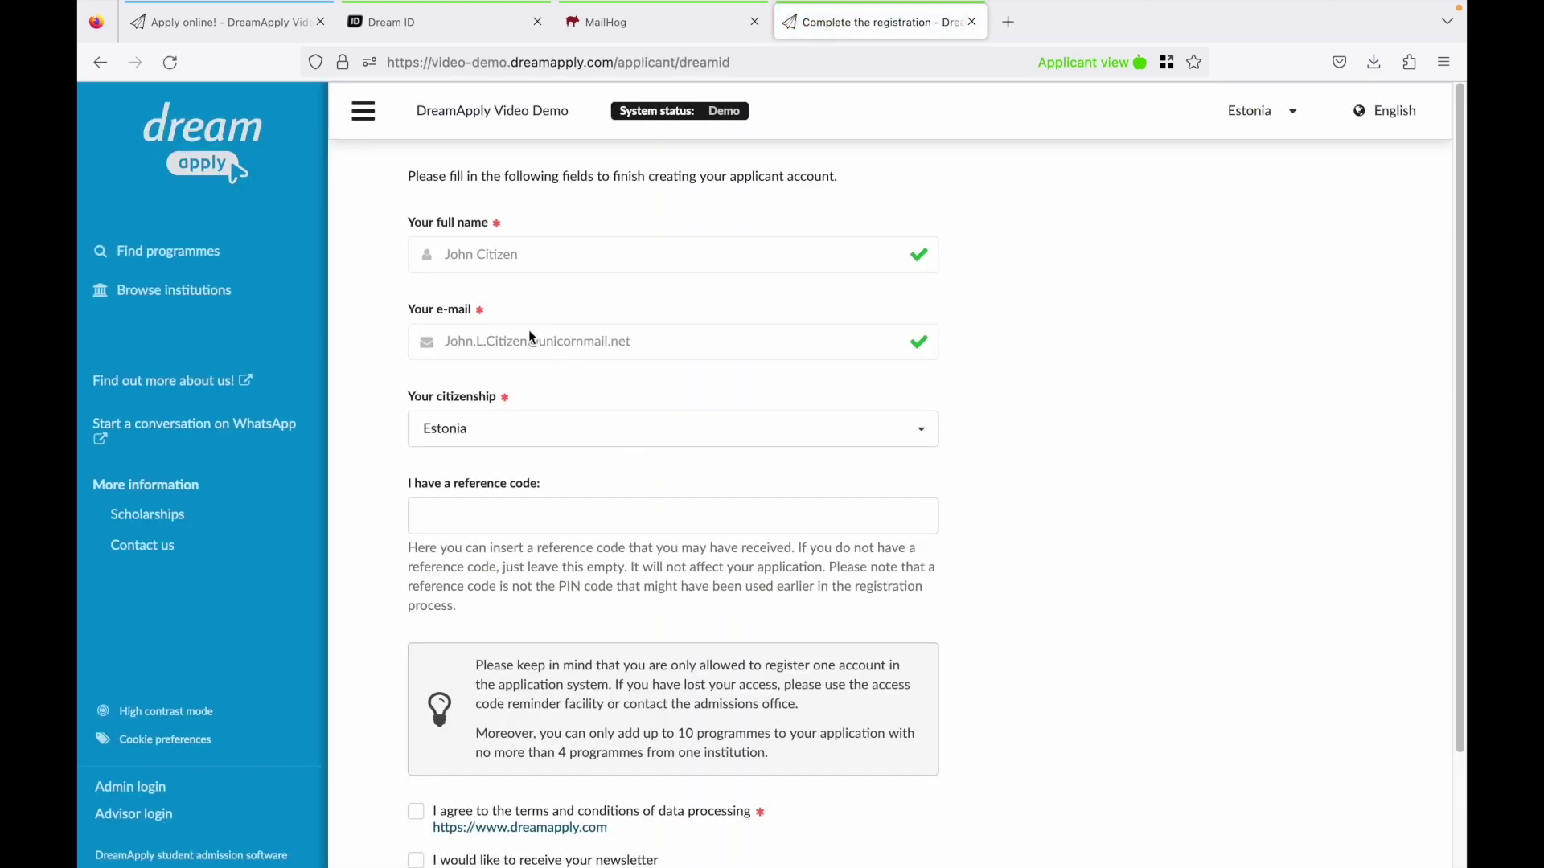
# Accept the data processing terms and finish creating the applicant account.
pyautogui.scroll(-3, 529, 334)
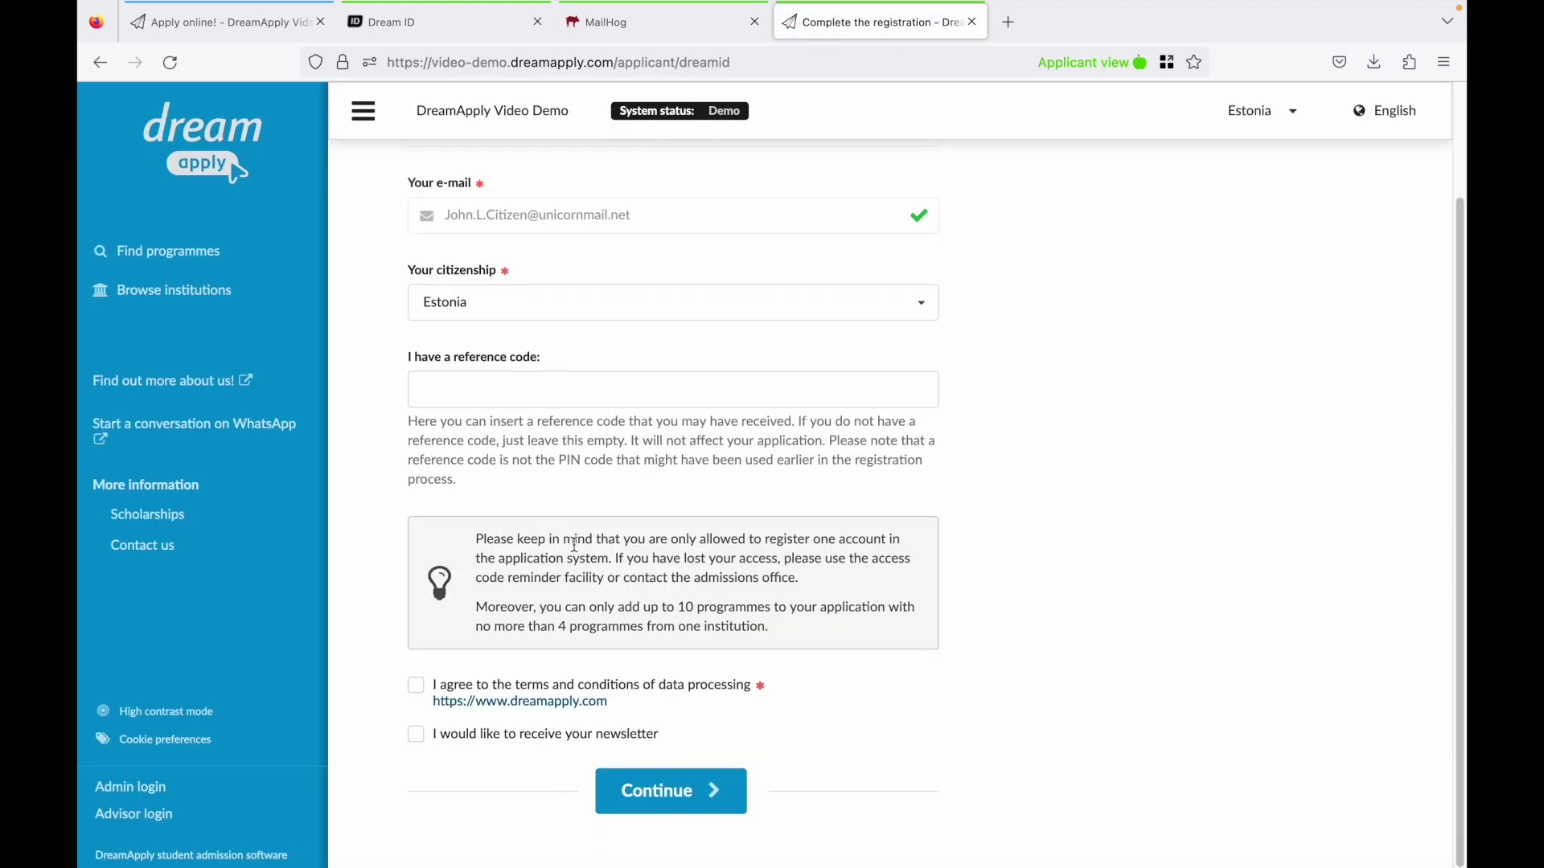
pyautogui.click(730, 693)
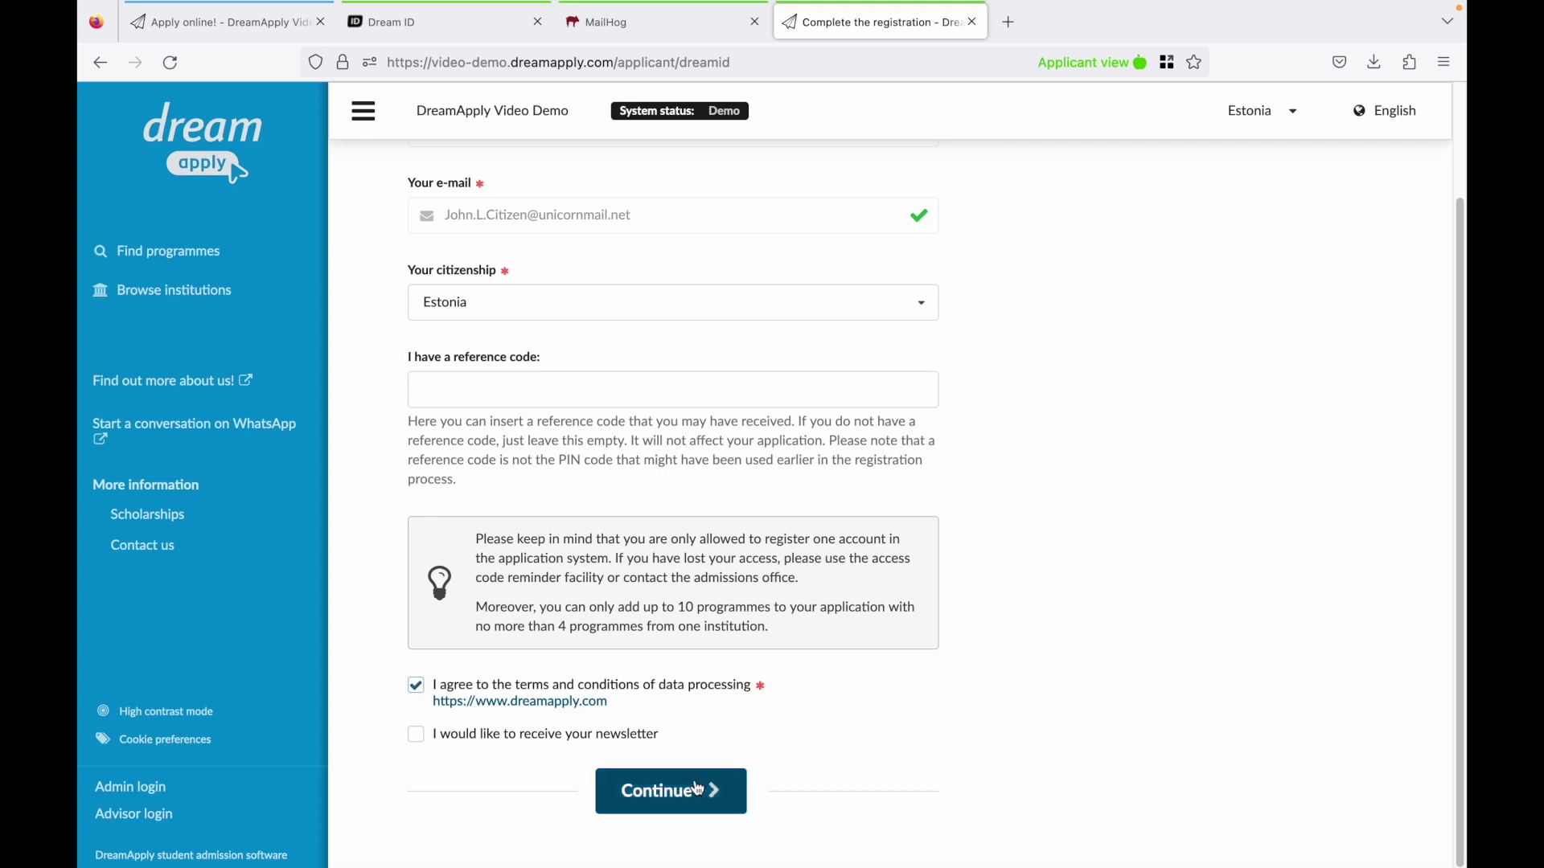
pyautogui.click(573, 701)
pyautogui.hotkey('ctrl', 'w')
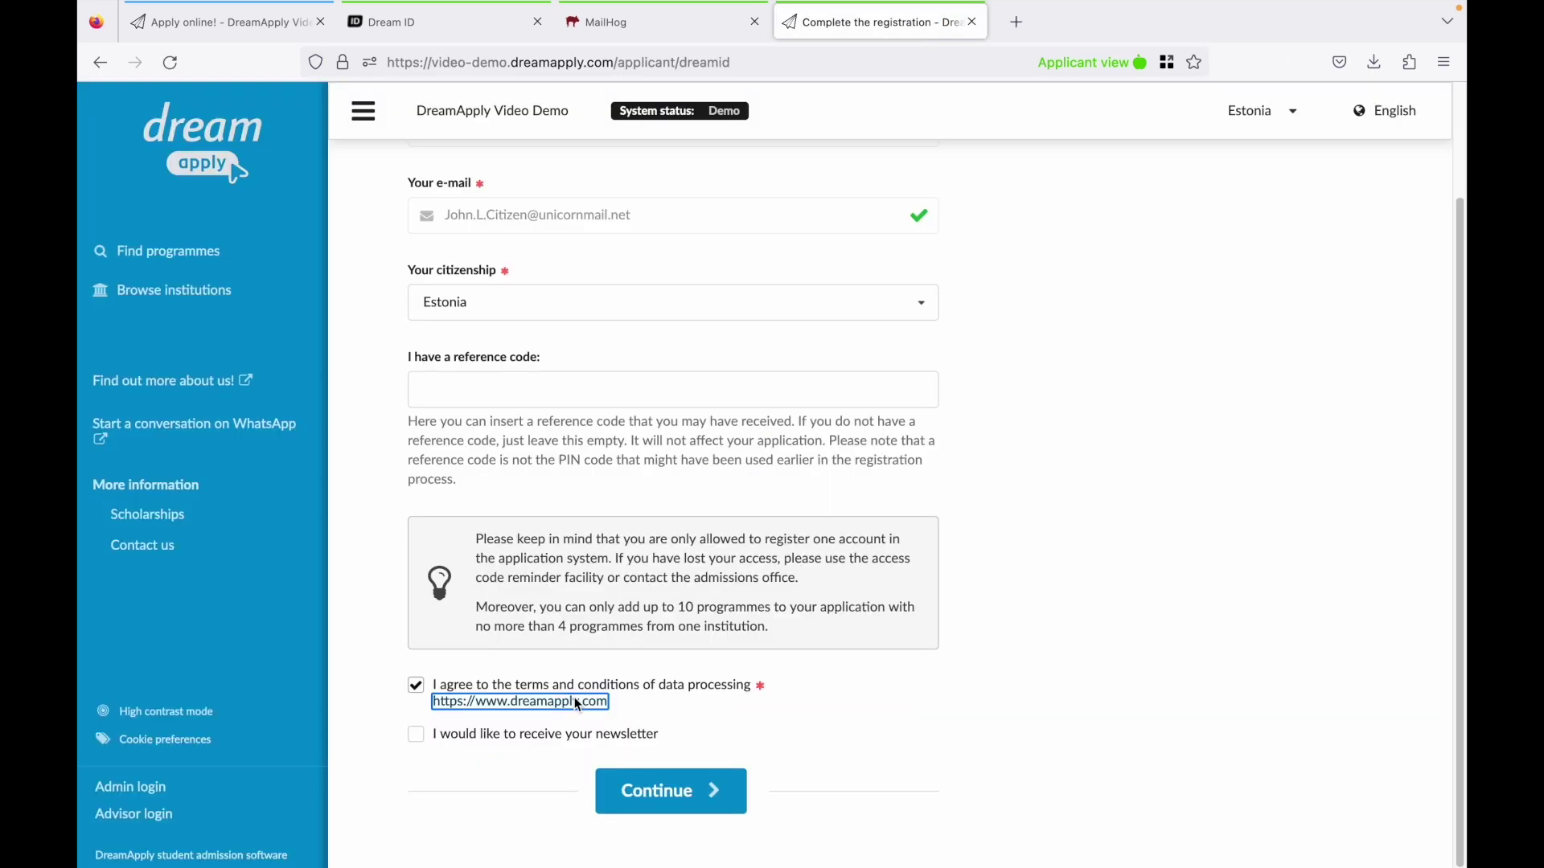
pyautogui.click(653, 796)
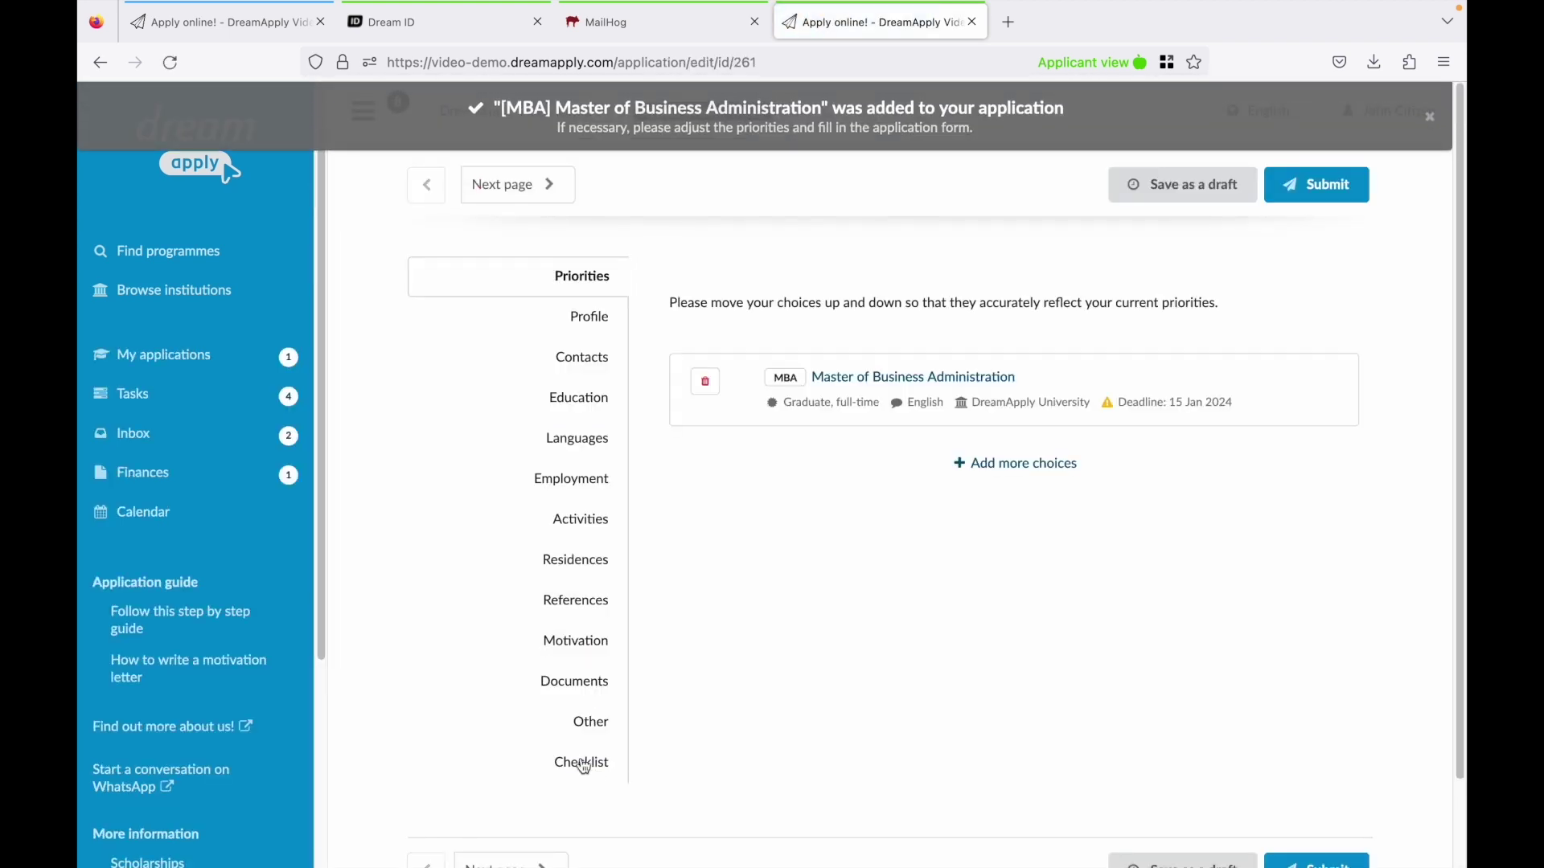
pyautogui.click(573, 322)
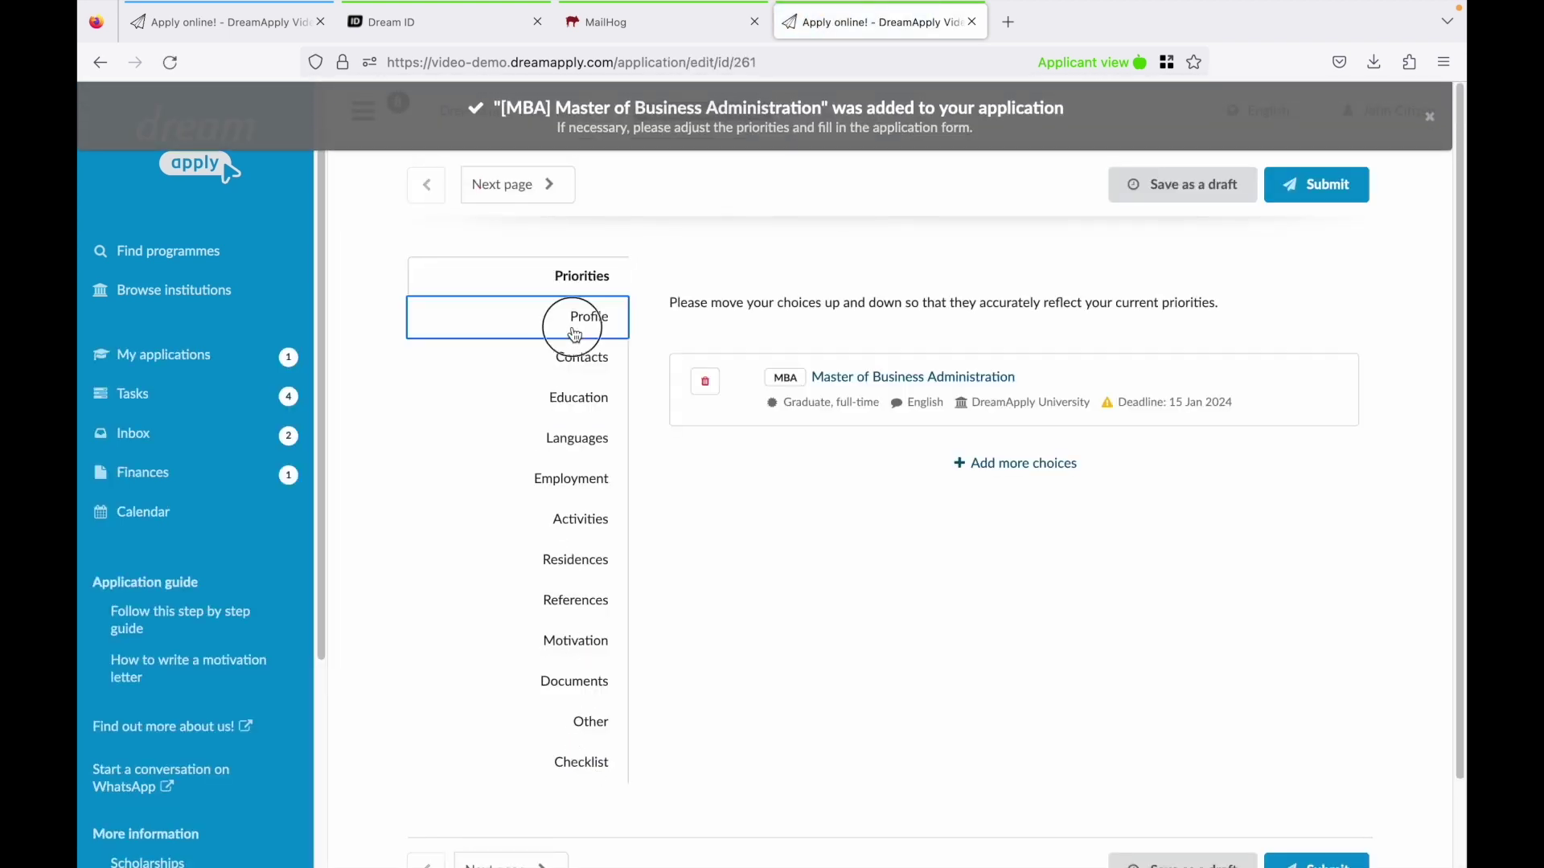
pyautogui.scroll(-4, 905, 683)
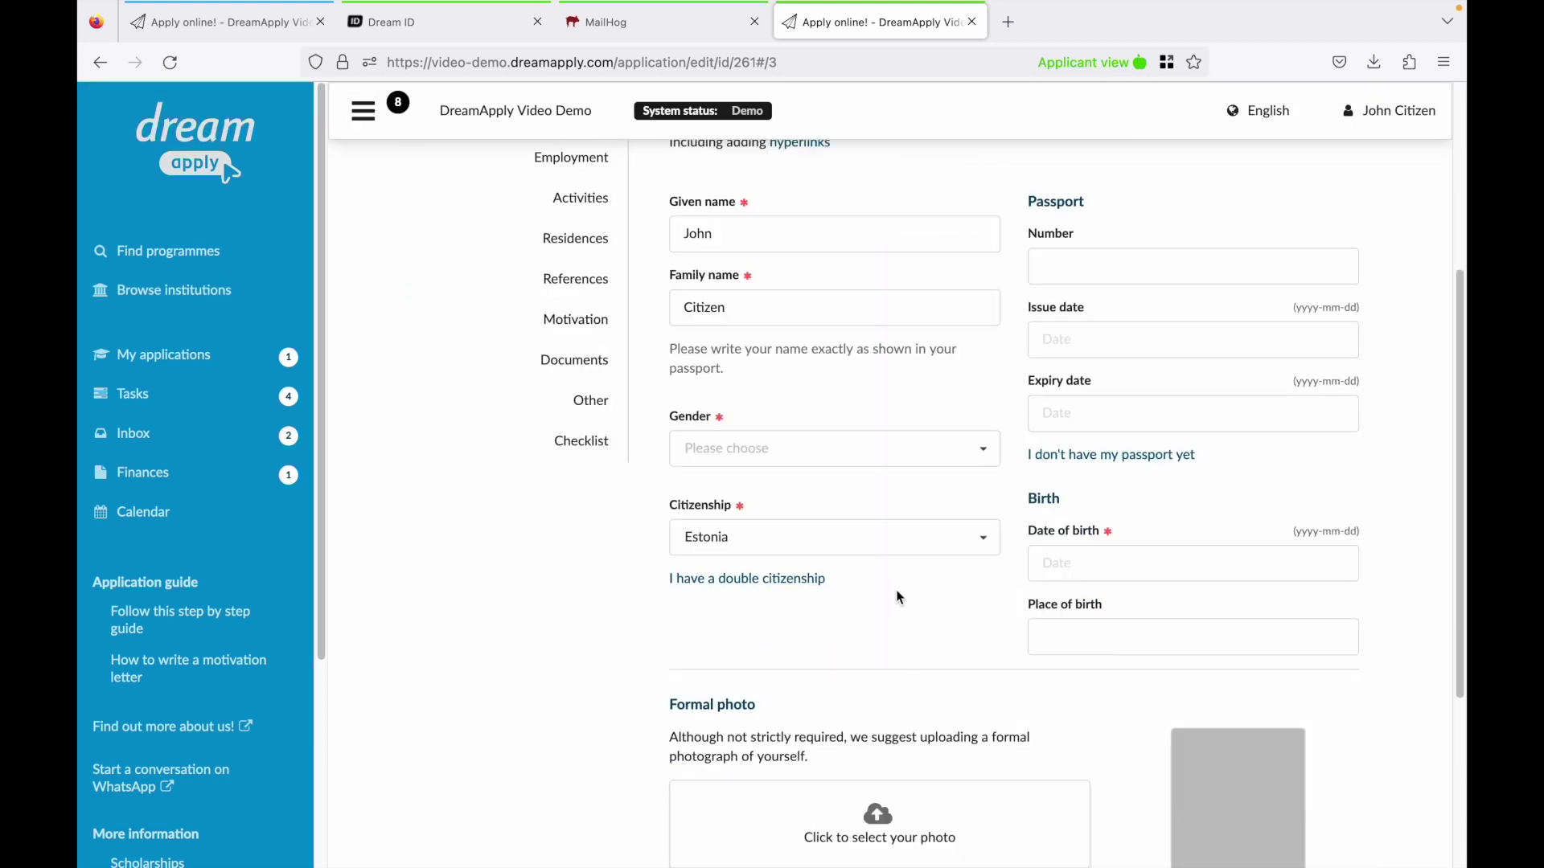
pyautogui.click(1032, 561)
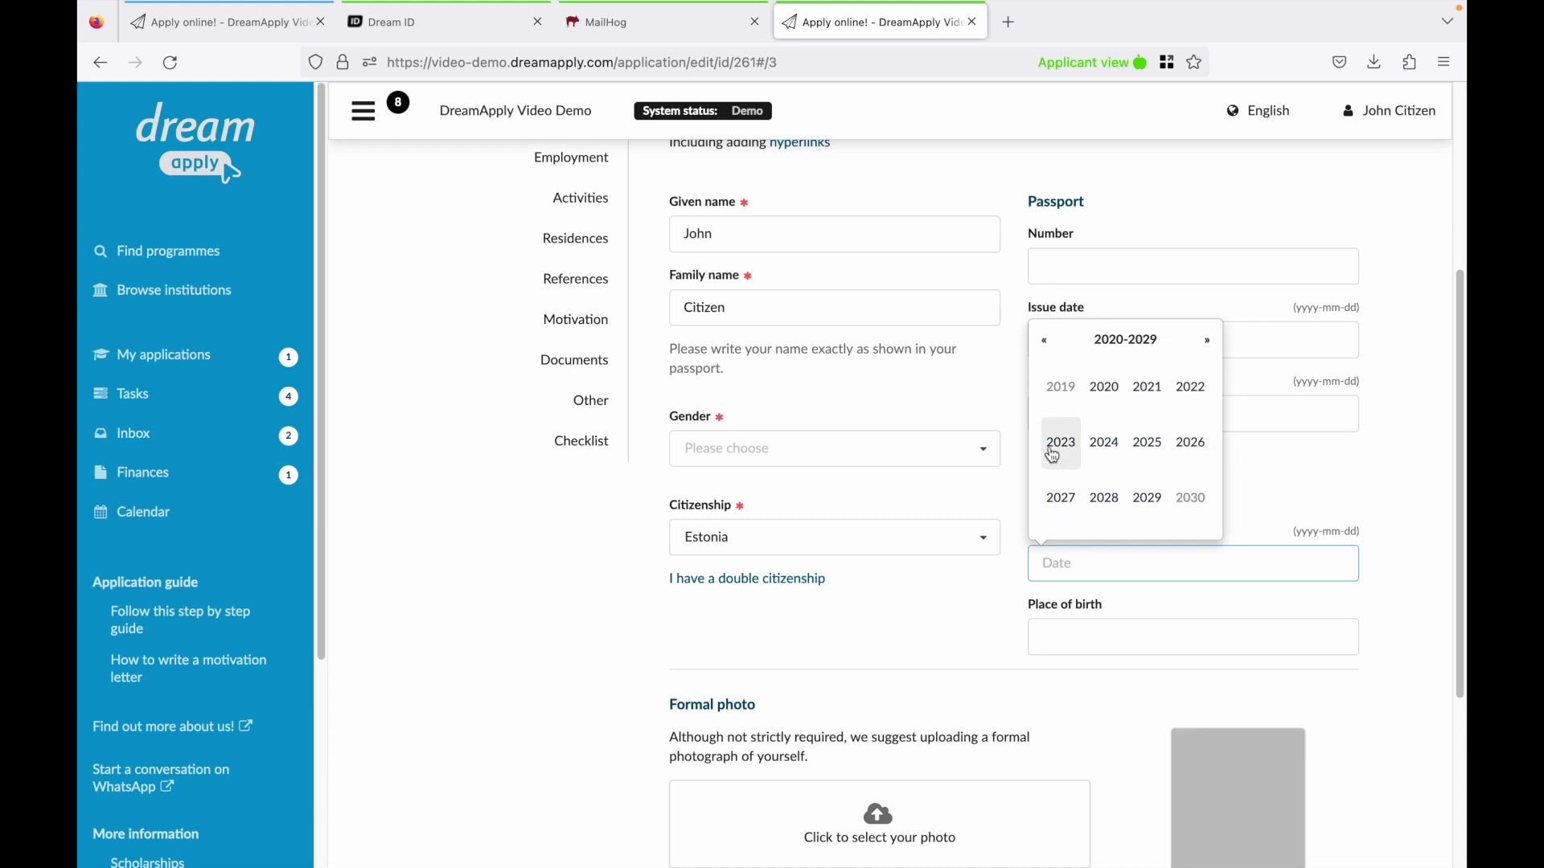
pyautogui.click(1044, 341)
pyautogui.click(1045, 341)
pyautogui.click(1059, 386)
pyautogui.click(1104, 438)
pyautogui.click(1116, 464)
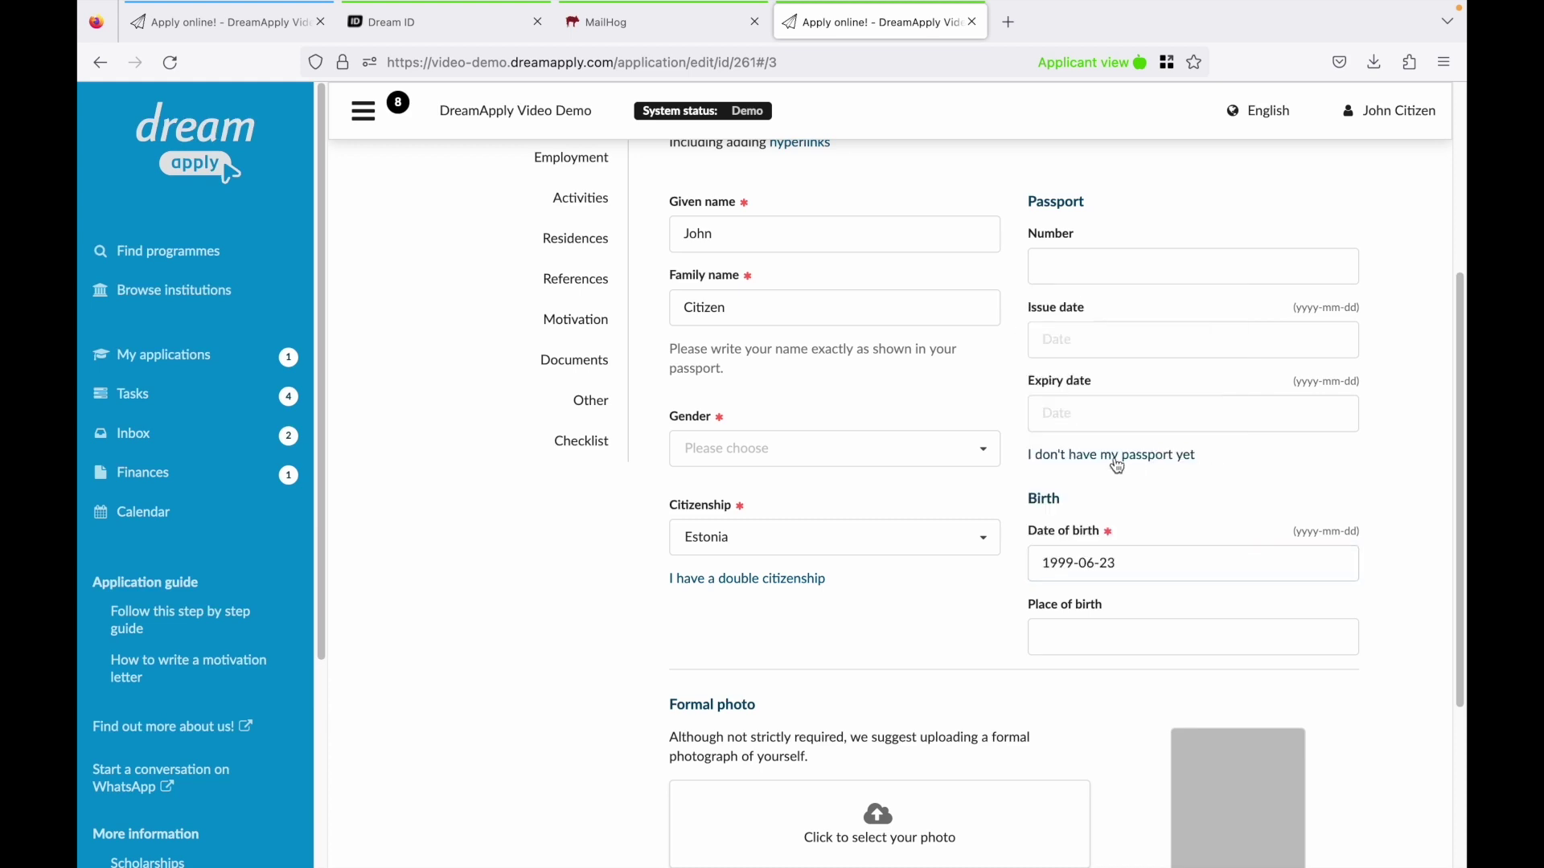
# Set gender to male and upload the formal portrait photo.
pyautogui.scroll(-1, 1115, 460)
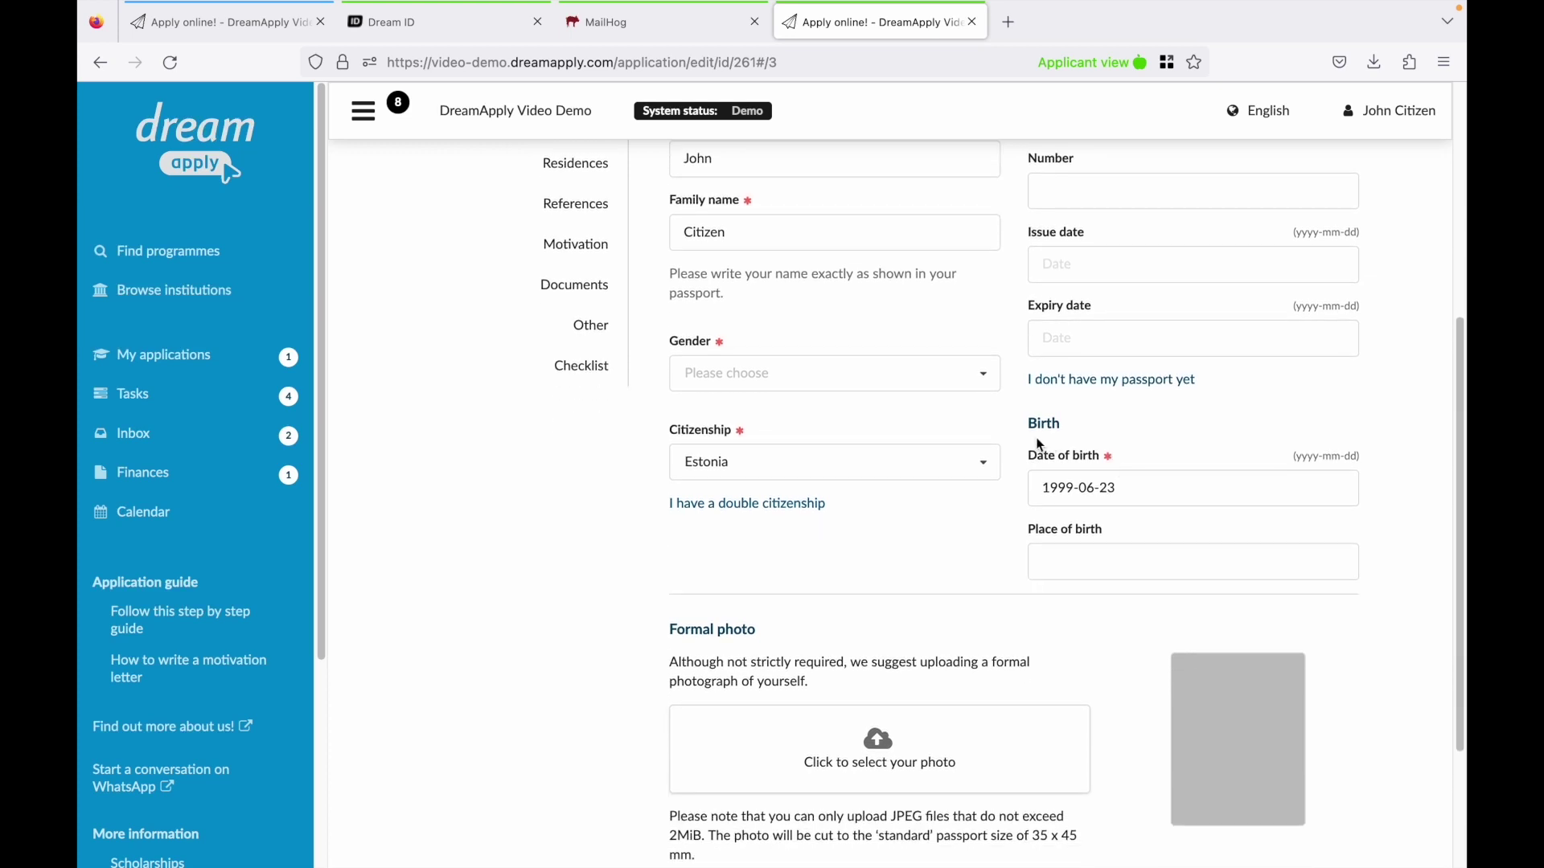
pyautogui.click(956, 378)
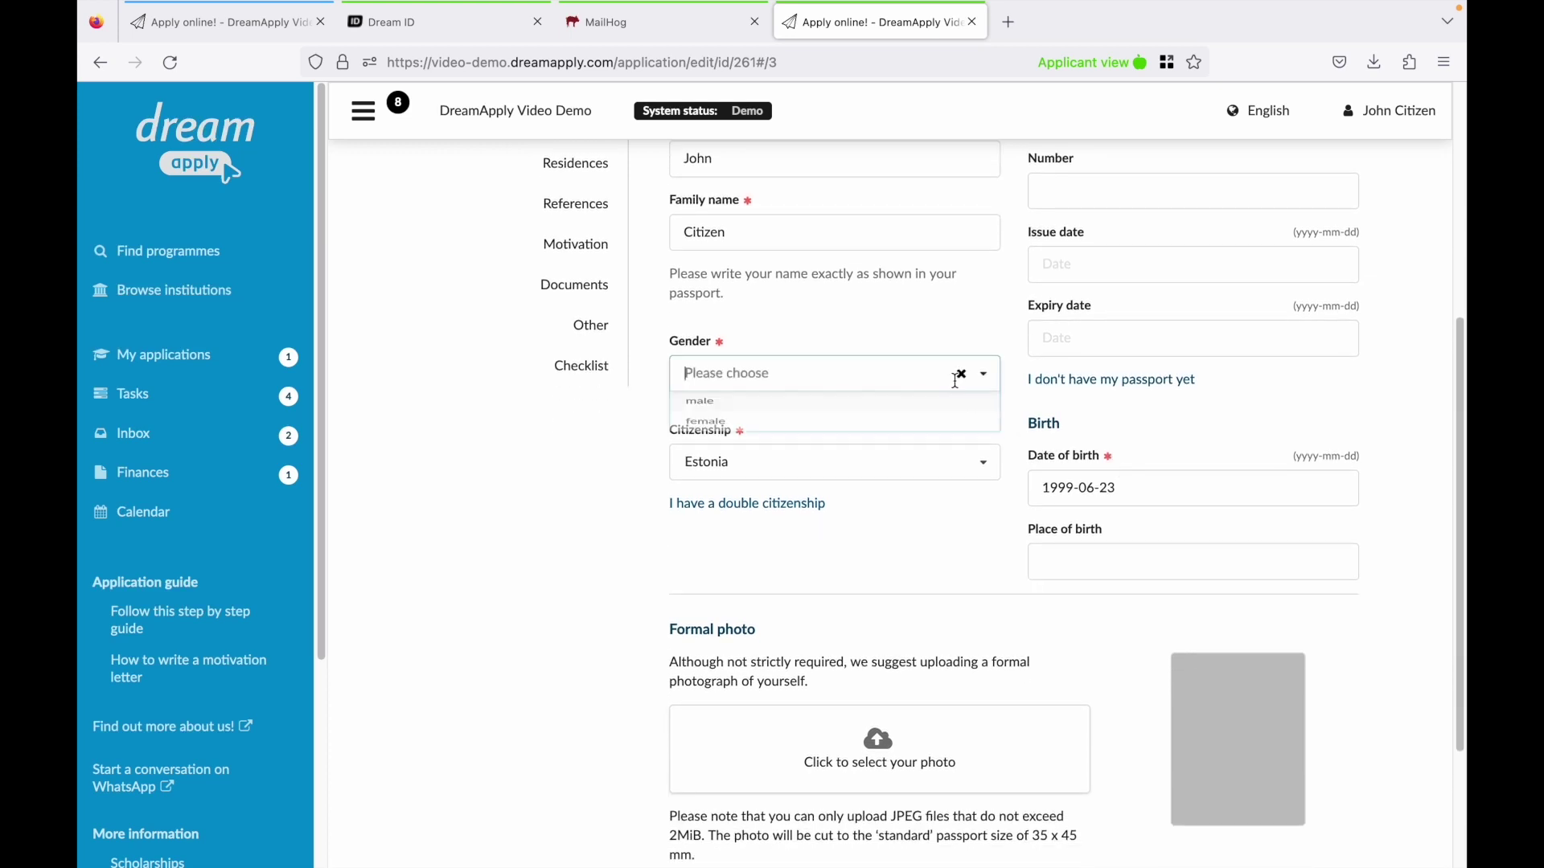
pyautogui.click(877, 417)
pyautogui.scroll(-1, 818, 519)
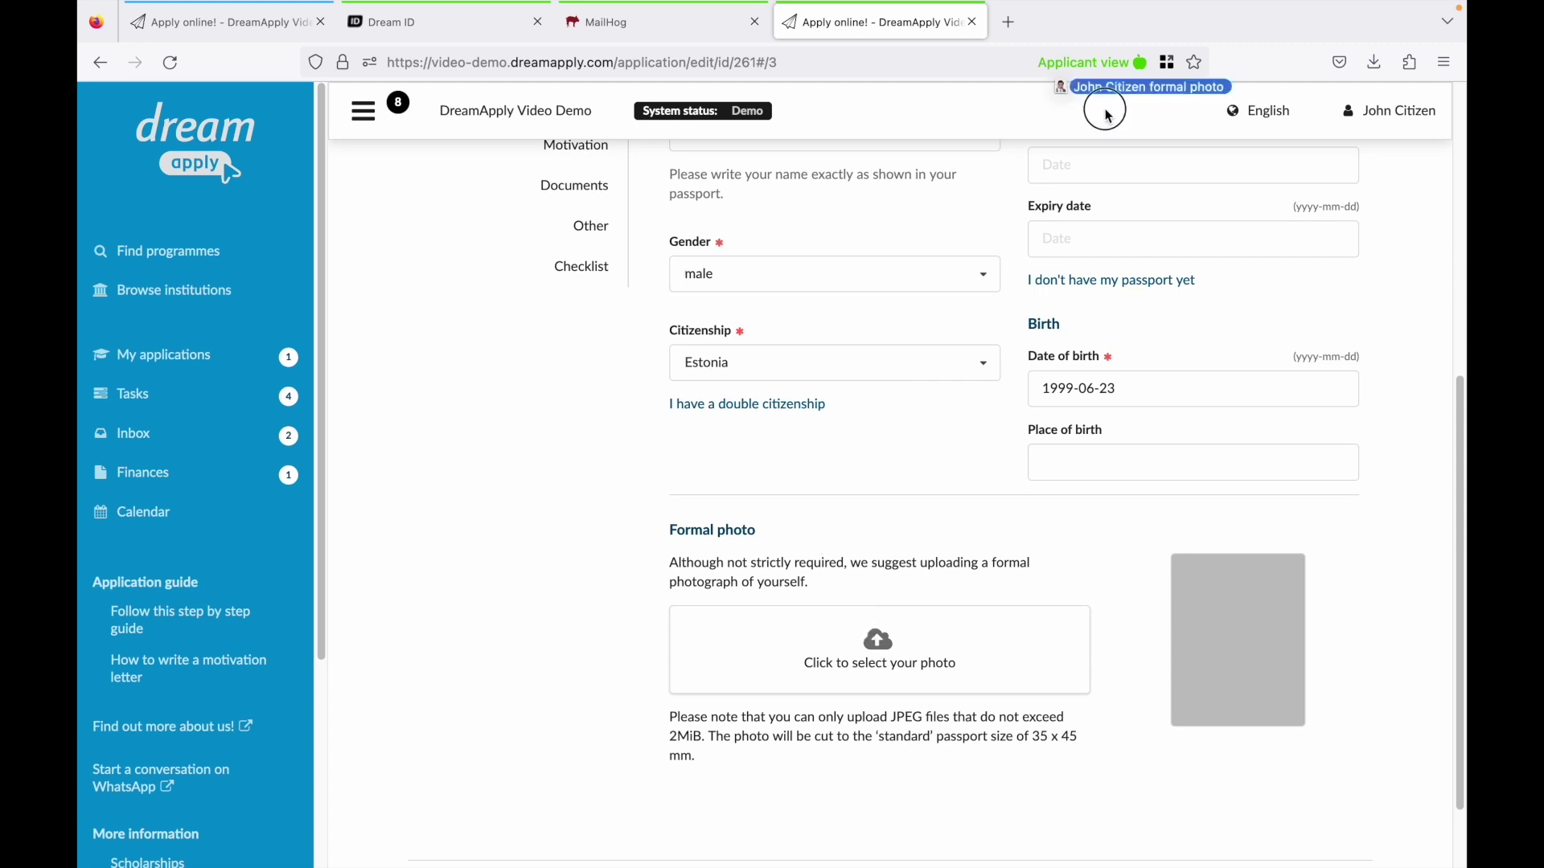
pyautogui.moveTo(1102, 114); pyautogui.dragTo(868, 662)
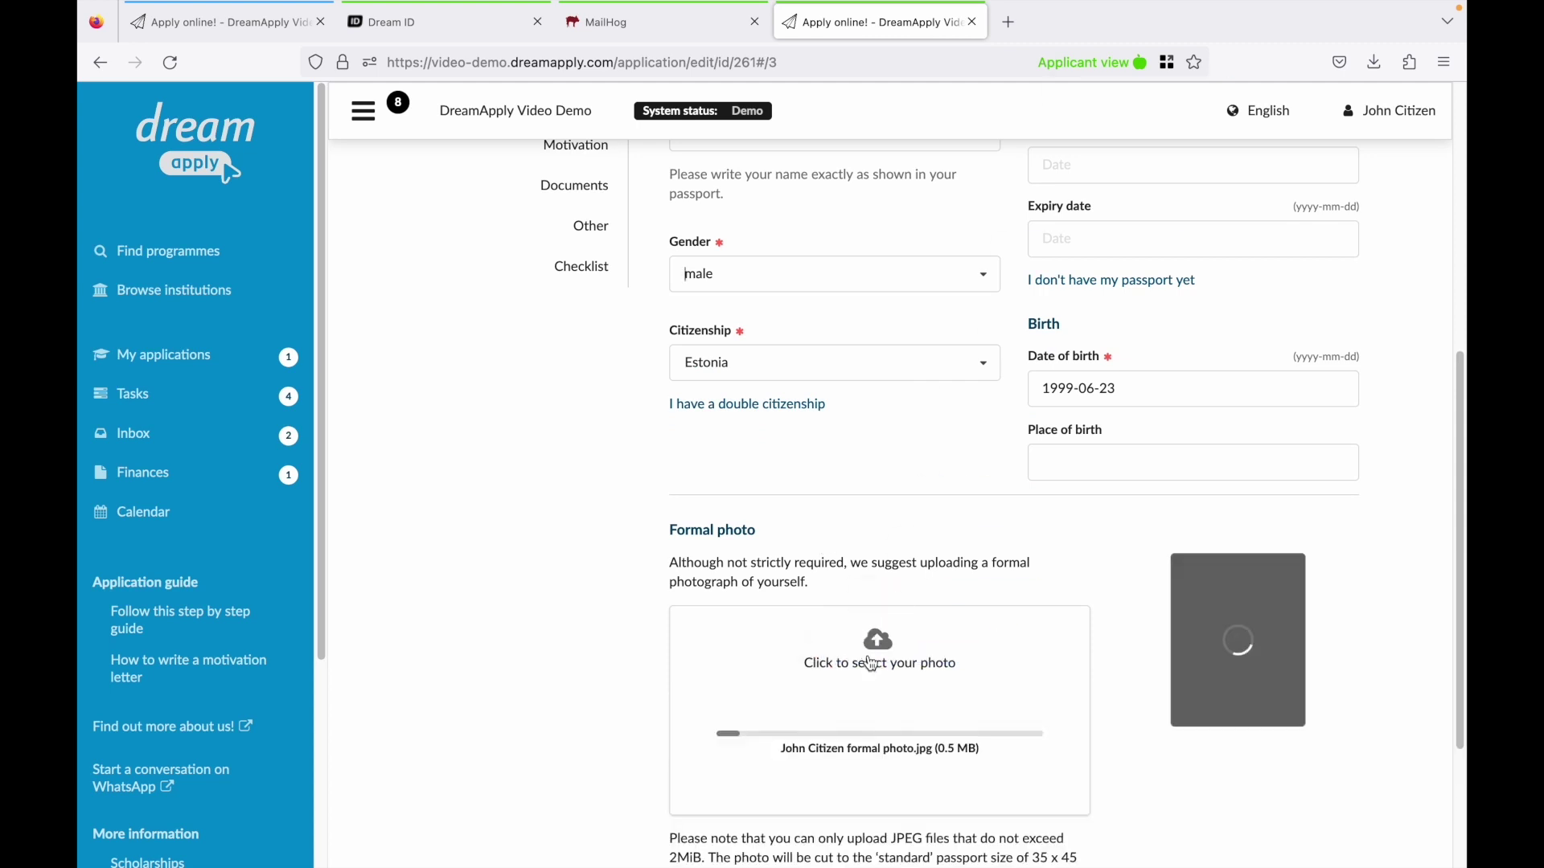
pyautogui.scroll(6, 740, 593)
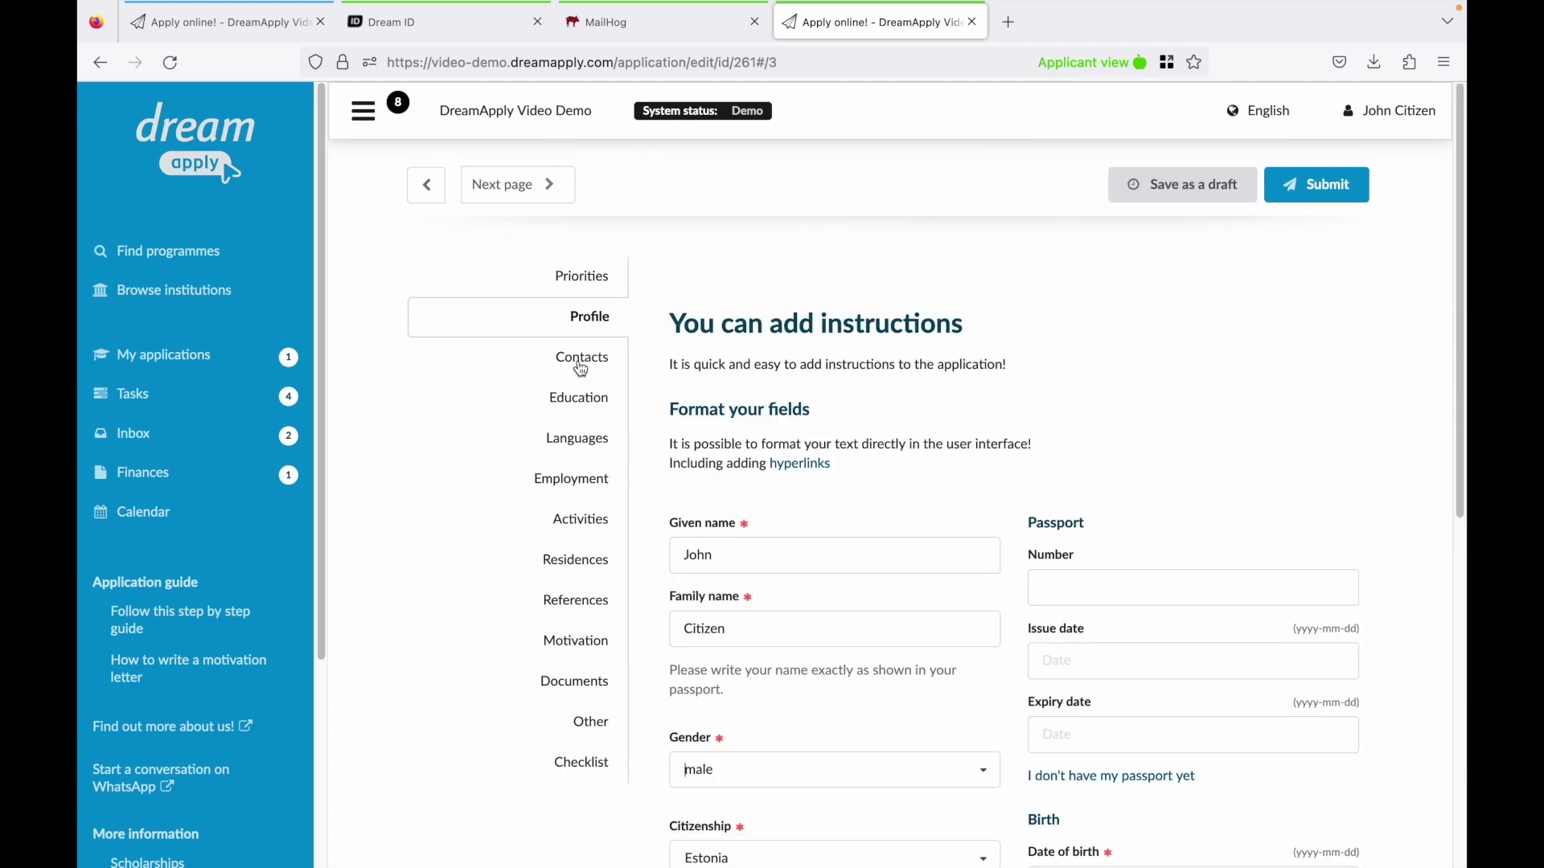
# Fill in the contact street address, city and postal code, with Estonia as country.
pyautogui.click(579, 361)
pyautogui.scroll(-1, 755, 481)
pyautogui.click(786, 451)
pyautogui.write('123 F')
pyautogui.press('Tab')
pyautogui.write('Springfield')
pyautogui.press('Tab')
pyautogui.write('00210')
pyautogui.press('Tab')
pyautogui.write('esto')
pyautogui.press('Return')
# Enter the emergency contact's name and telephone number.
pyautogui.scroll(-1, 1101, 608)
pyautogui.click(1100, 608)
pyautogui.write('Teddy')
pyautogui.press('Tab')
pyautogui.write('555 1212')
pyautogui.press('Tab')
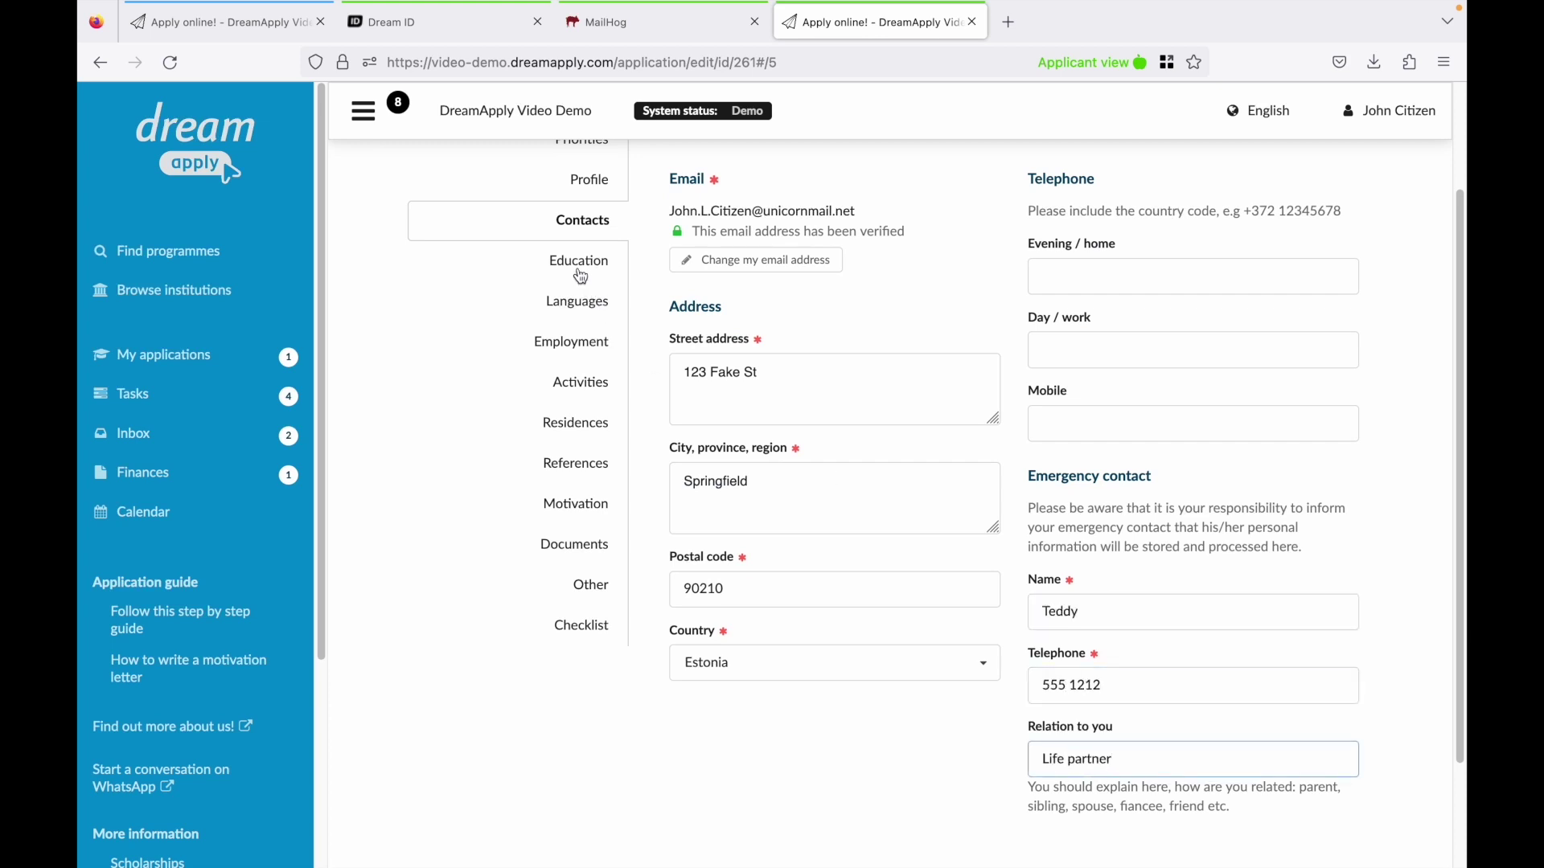
# Add a Bachelor degree from School of Dreams, graduated 2019 in Estonia.
pyautogui.click(579, 277)
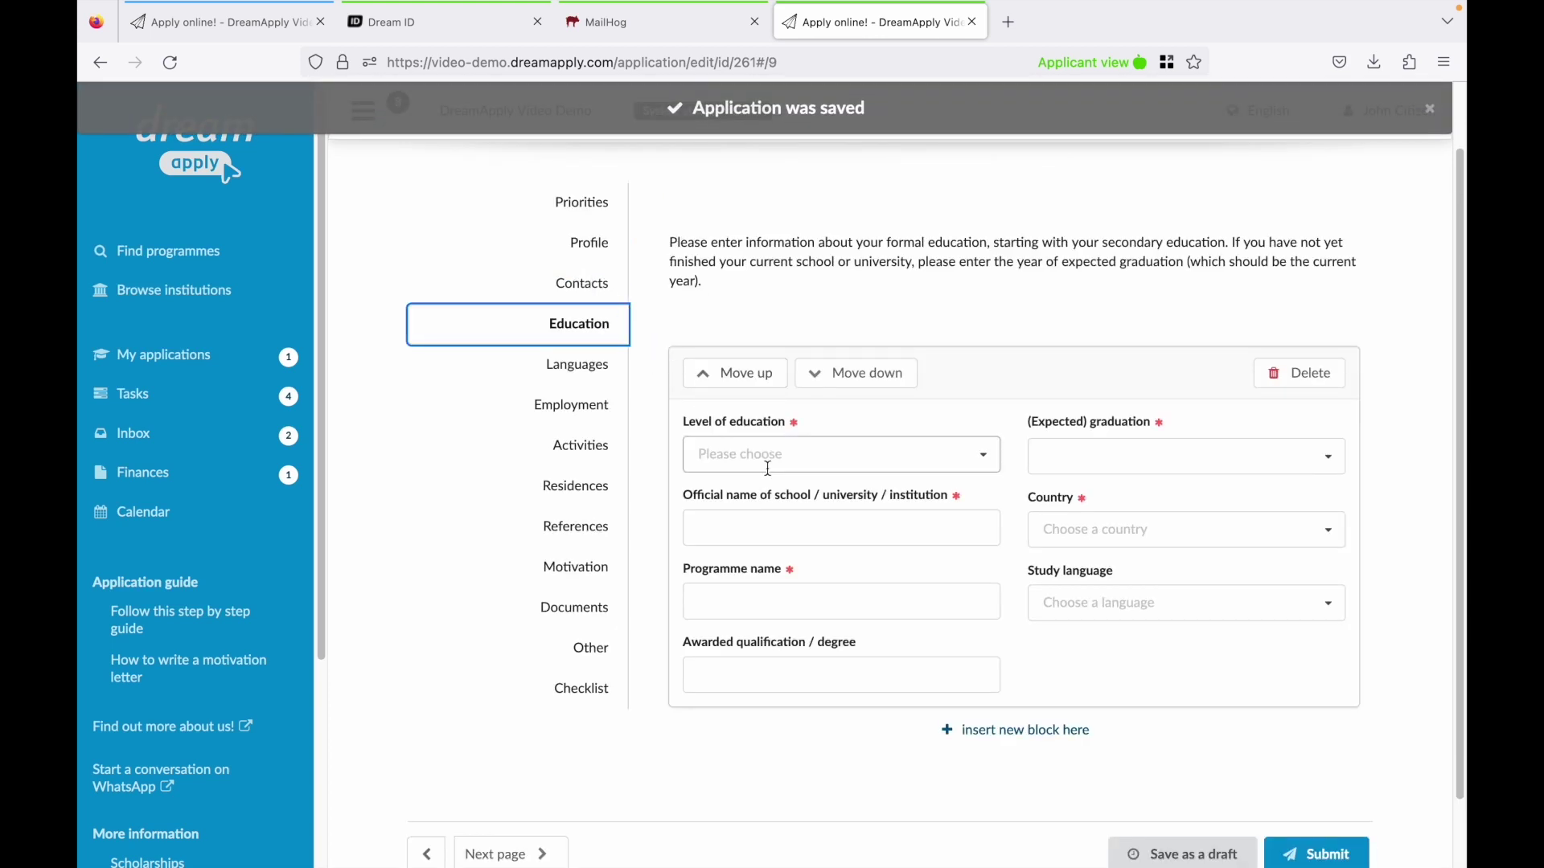
pyautogui.click(770, 464)
pyautogui.click(828, 599)
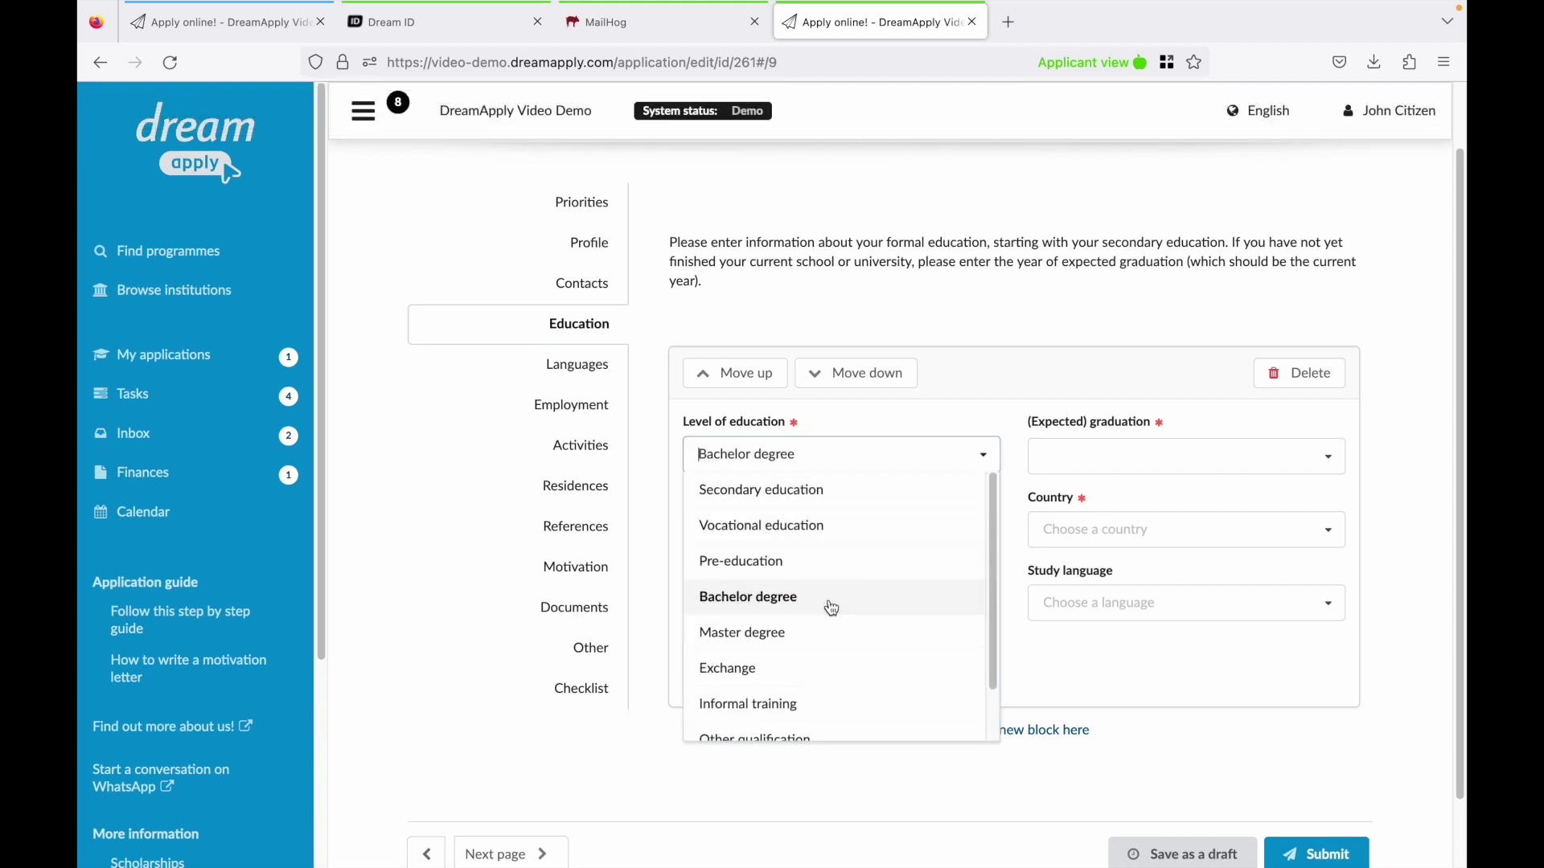
pyautogui.click(796, 538)
pyautogui.write('School of Dreams')
pyautogui.press('Tab')
pyautogui.press('Tab')
pyautogui.press('Tab')
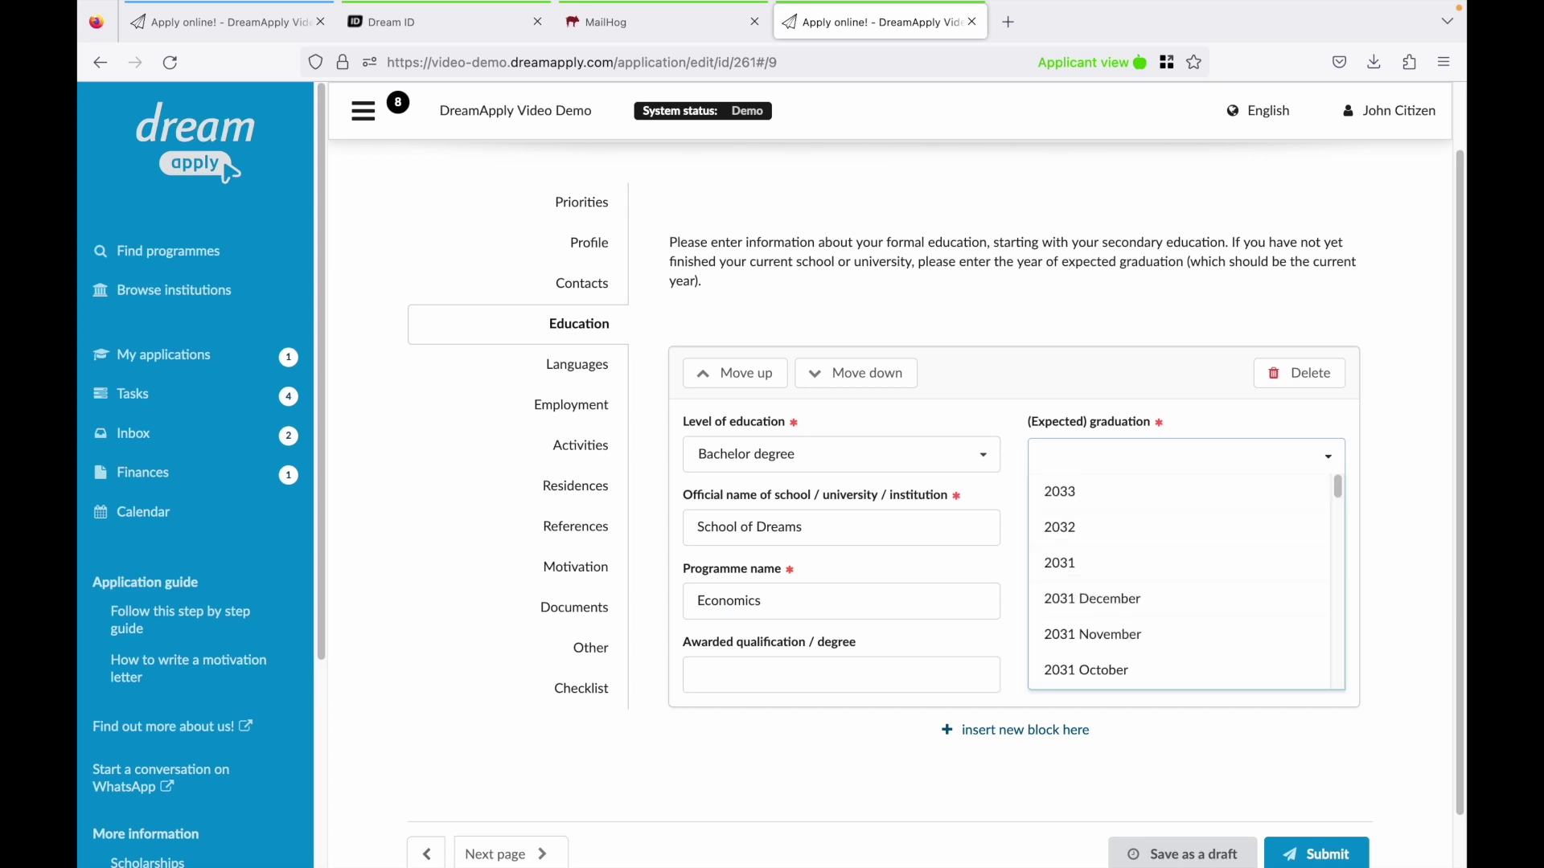
pyautogui.moveTo(1337, 487); pyautogui.dragTo(1335, 601)
pyautogui.click(1137, 530)
pyautogui.click(1126, 528)
pyautogui.click(1123, 565)
pyautogui.click(602, 379)
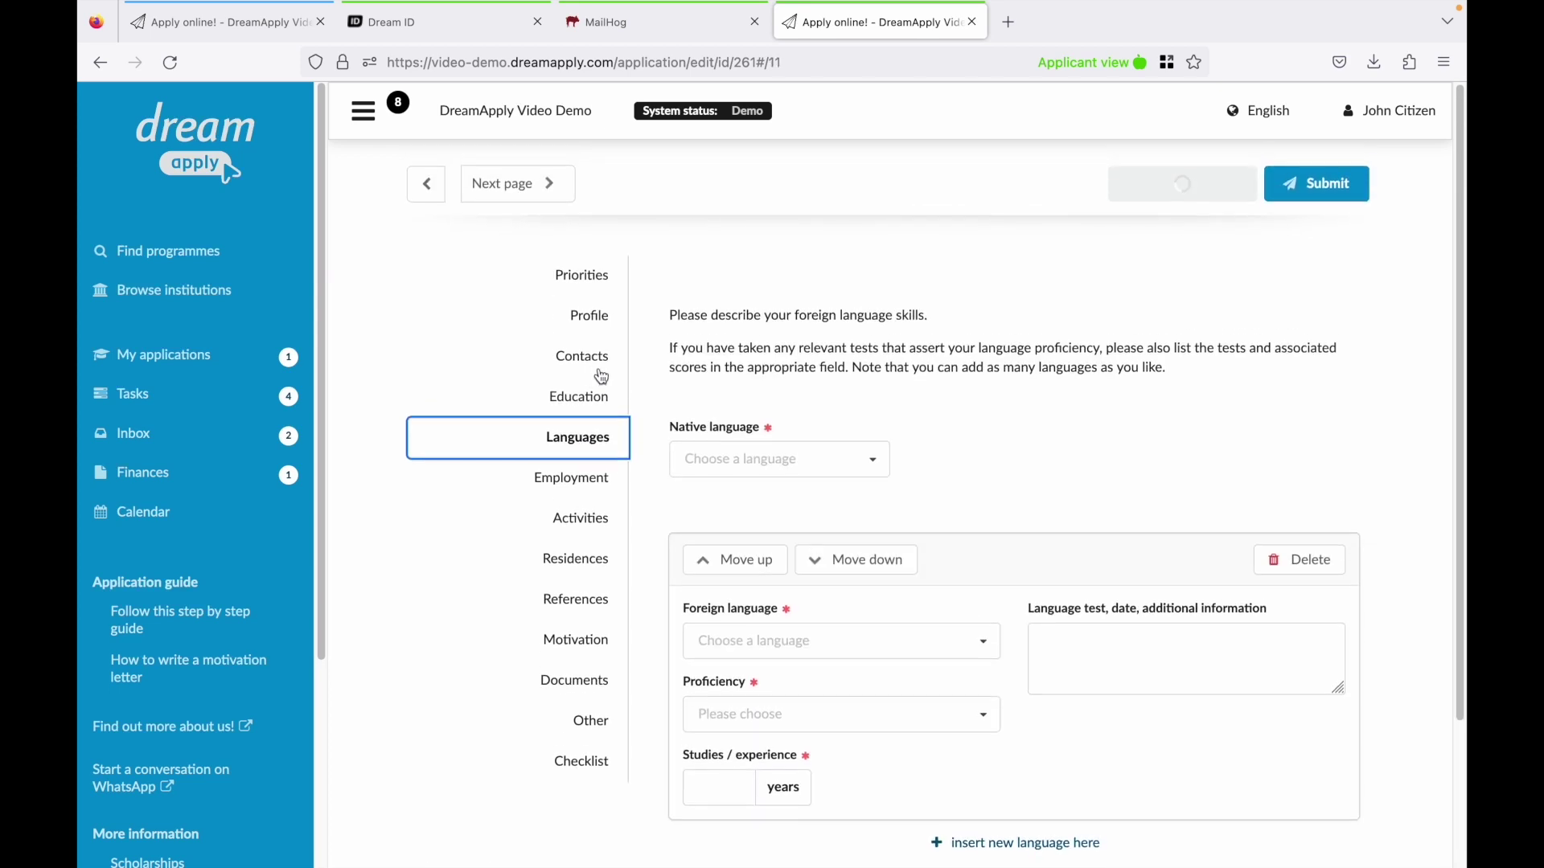
# Record Estonian as native language and English at C2, 16 years, IELTS score 75.
pyautogui.click(714, 454)
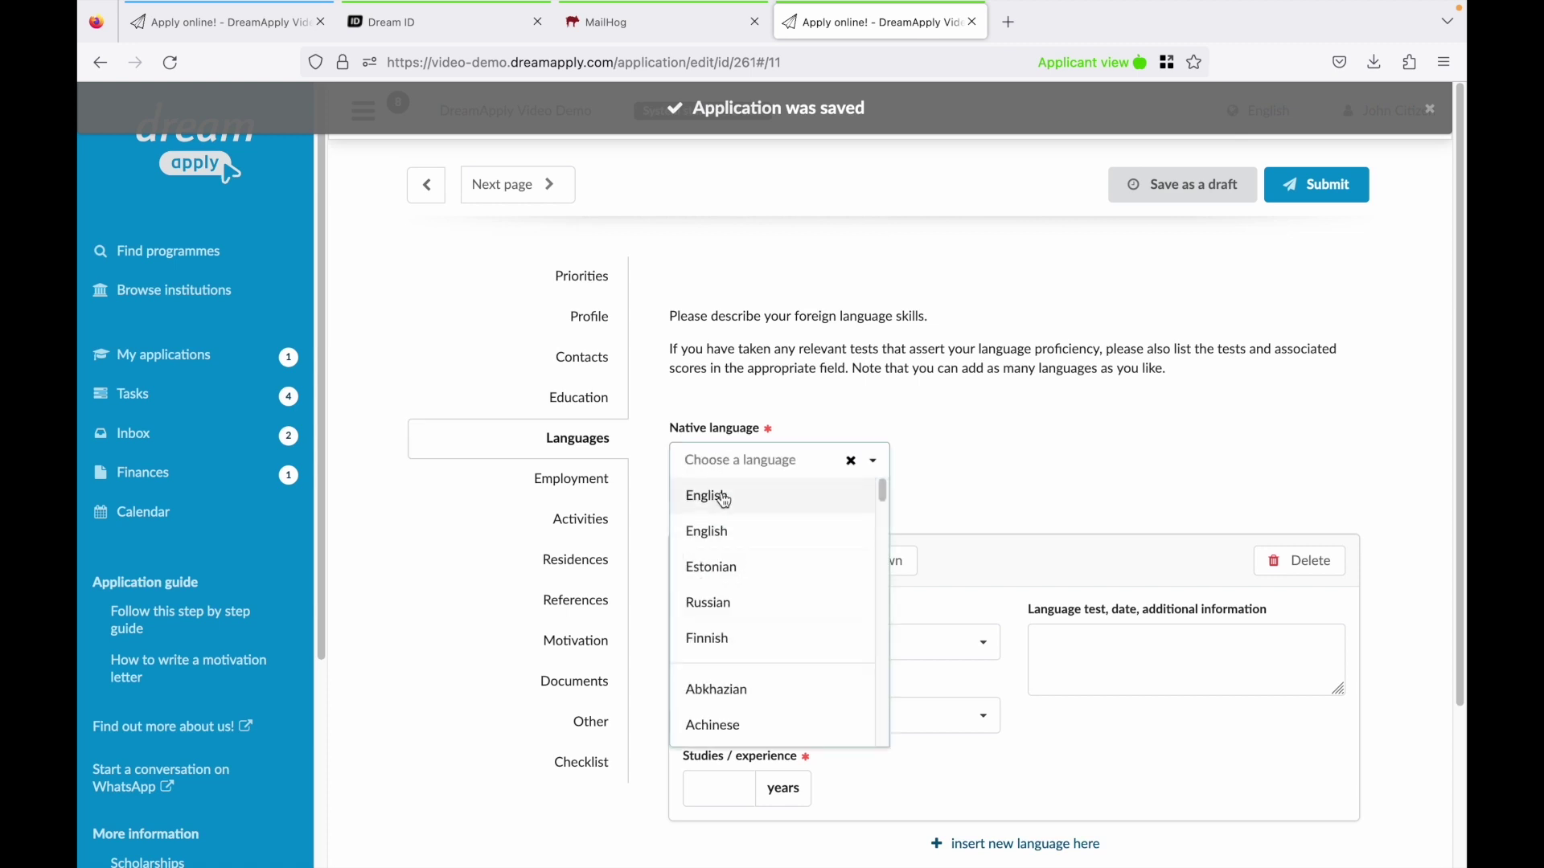
pyautogui.click(739, 564)
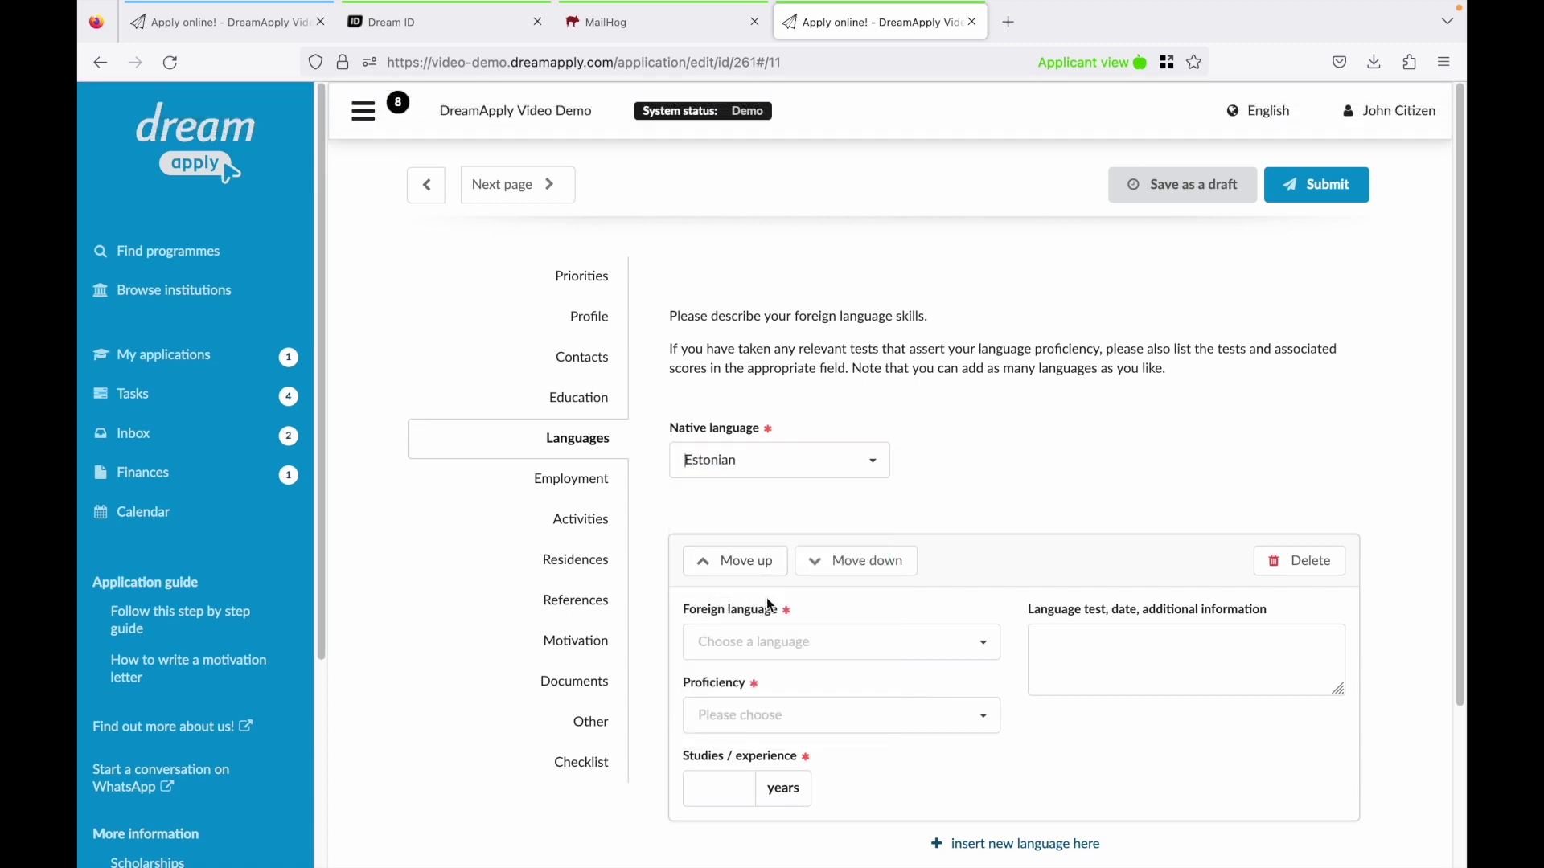
pyautogui.click(804, 643)
pyautogui.click(729, 444)
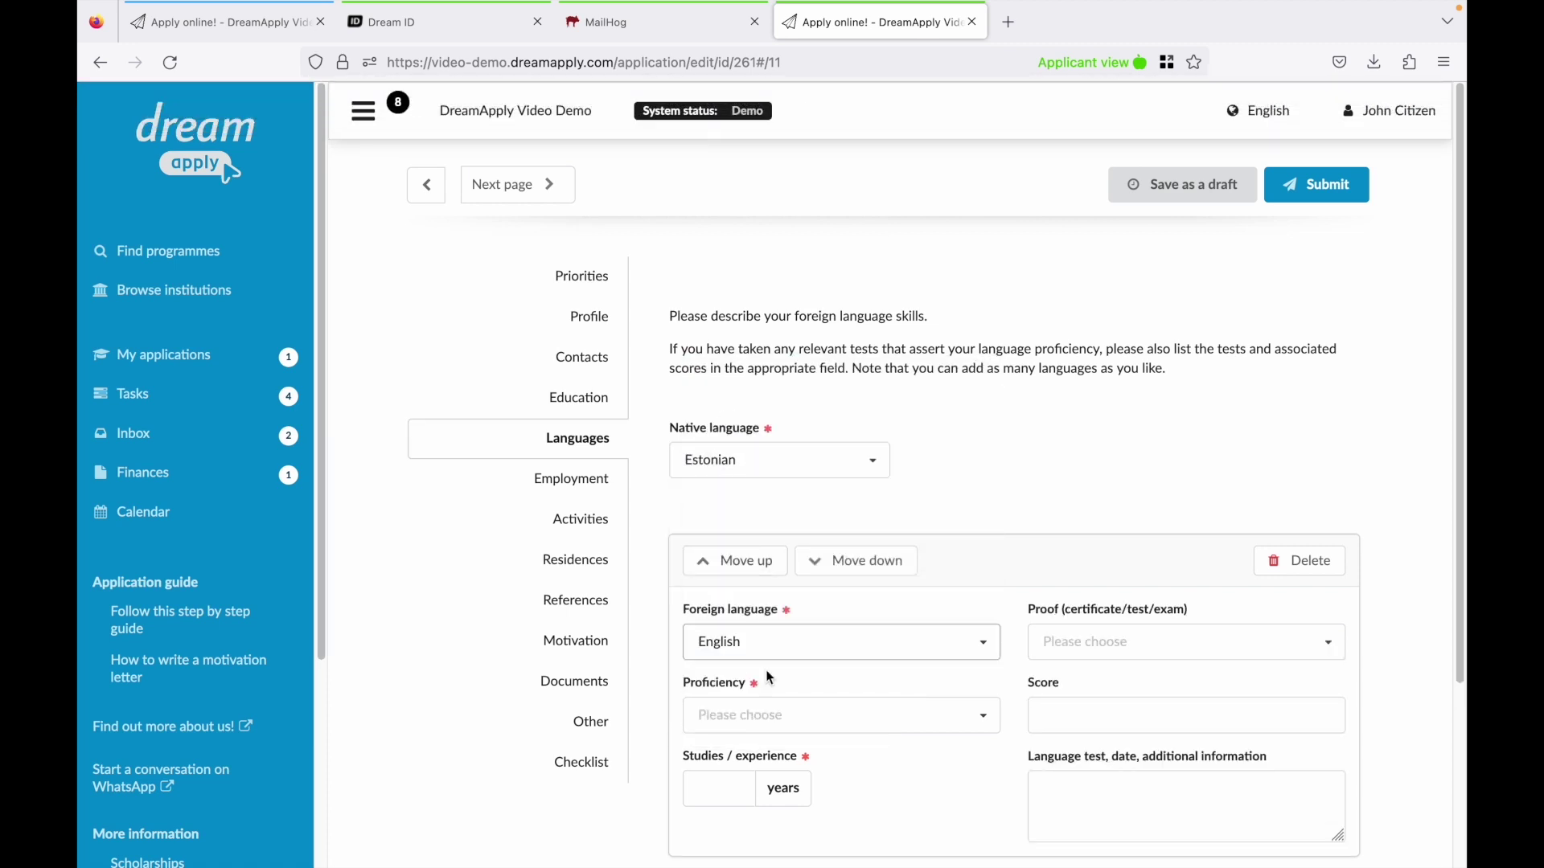
pyautogui.click(804, 715)
pyautogui.click(796, 678)
pyautogui.click(732, 784)
pyautogui.write('16')
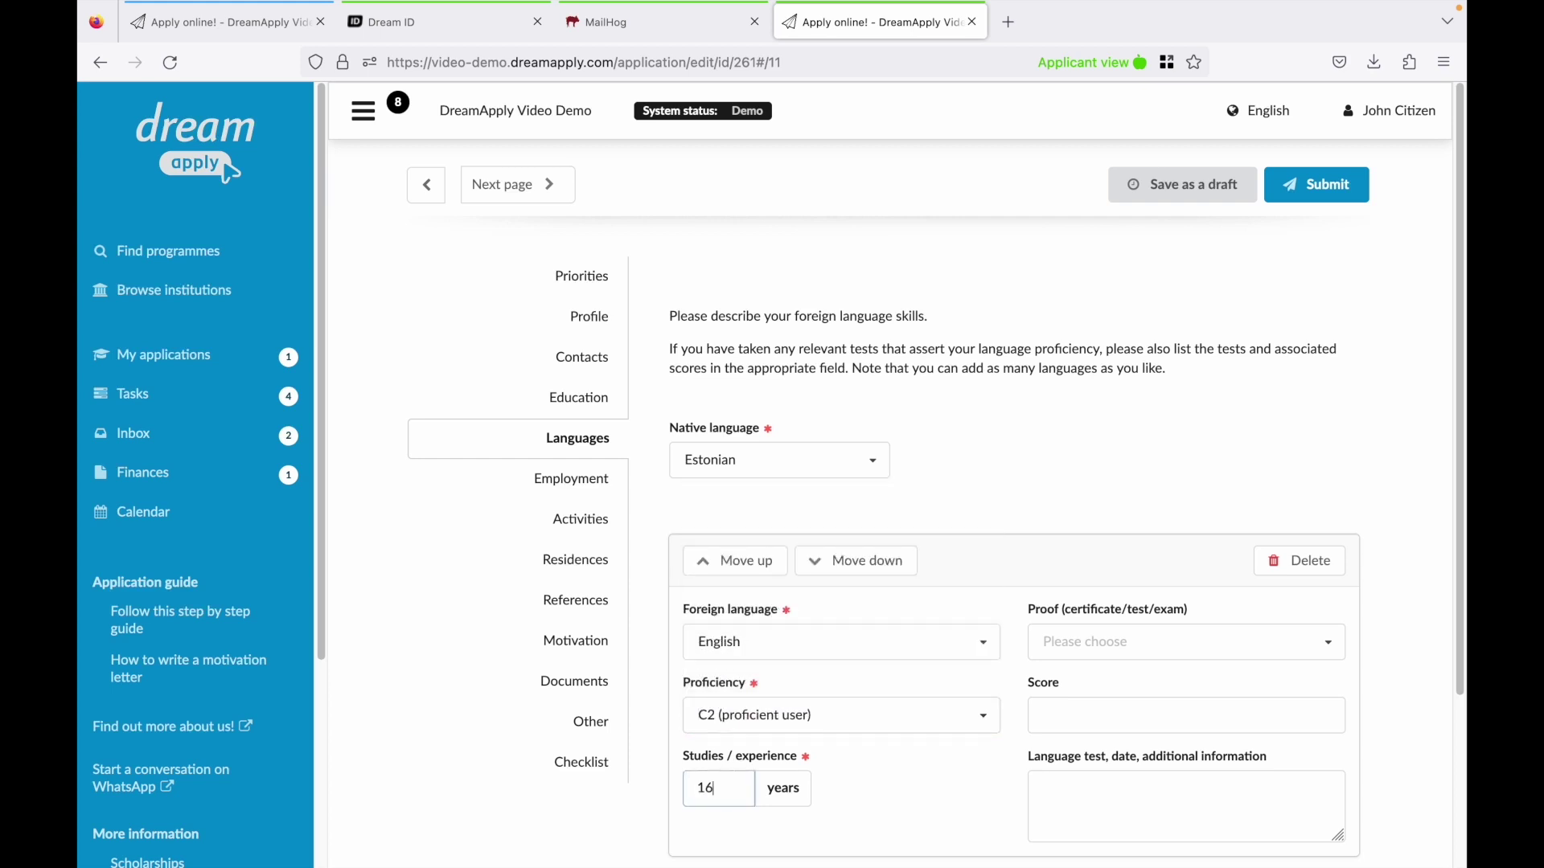
pyautogui.click(1166, 642)
pyautogui.click(1063, 430)
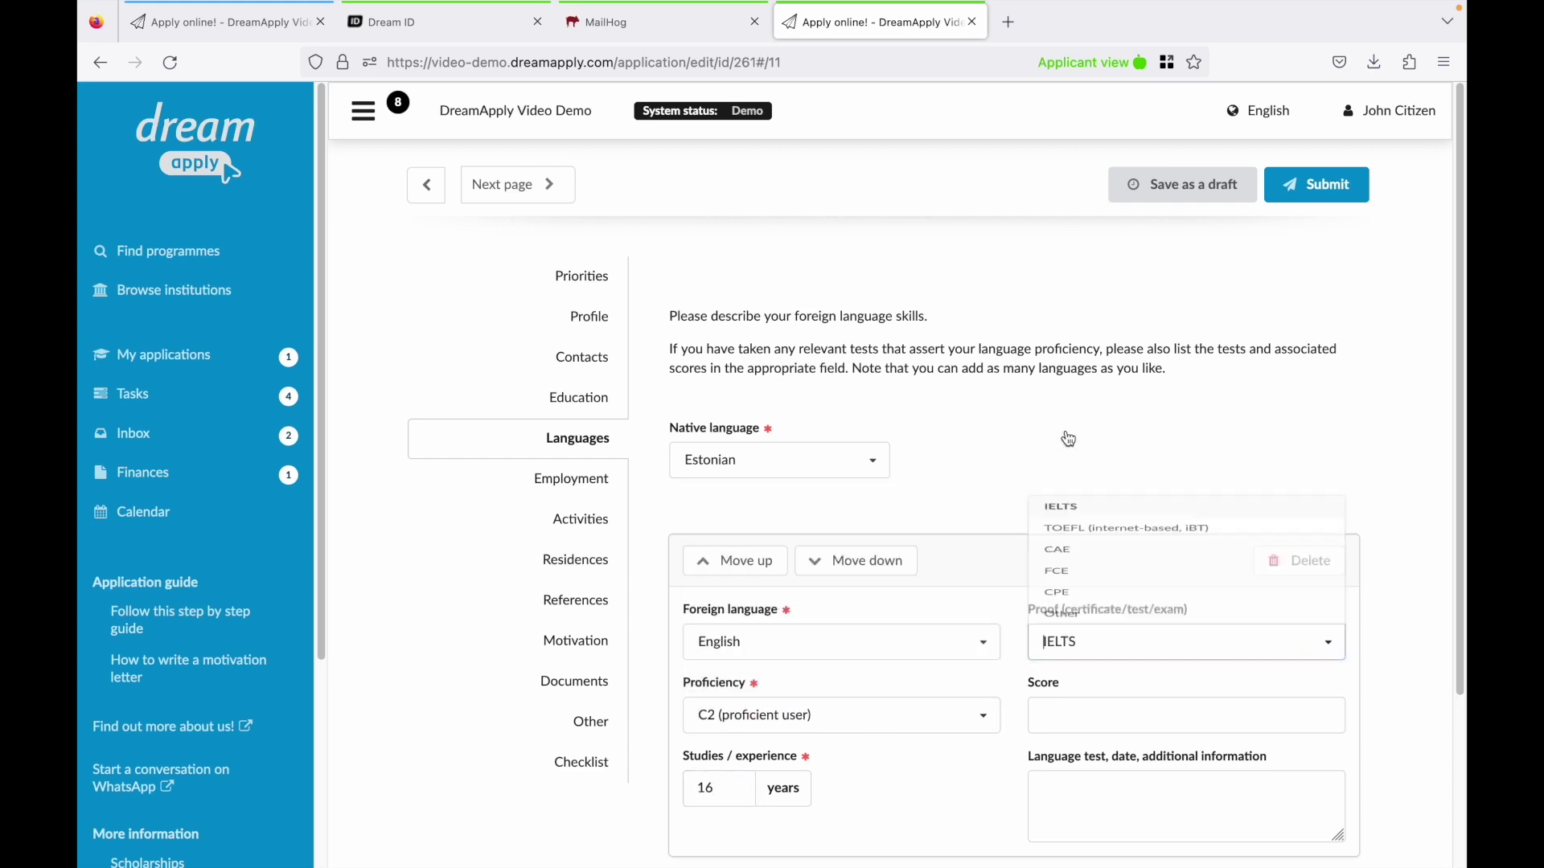
pyautogui.click(1073, 708)
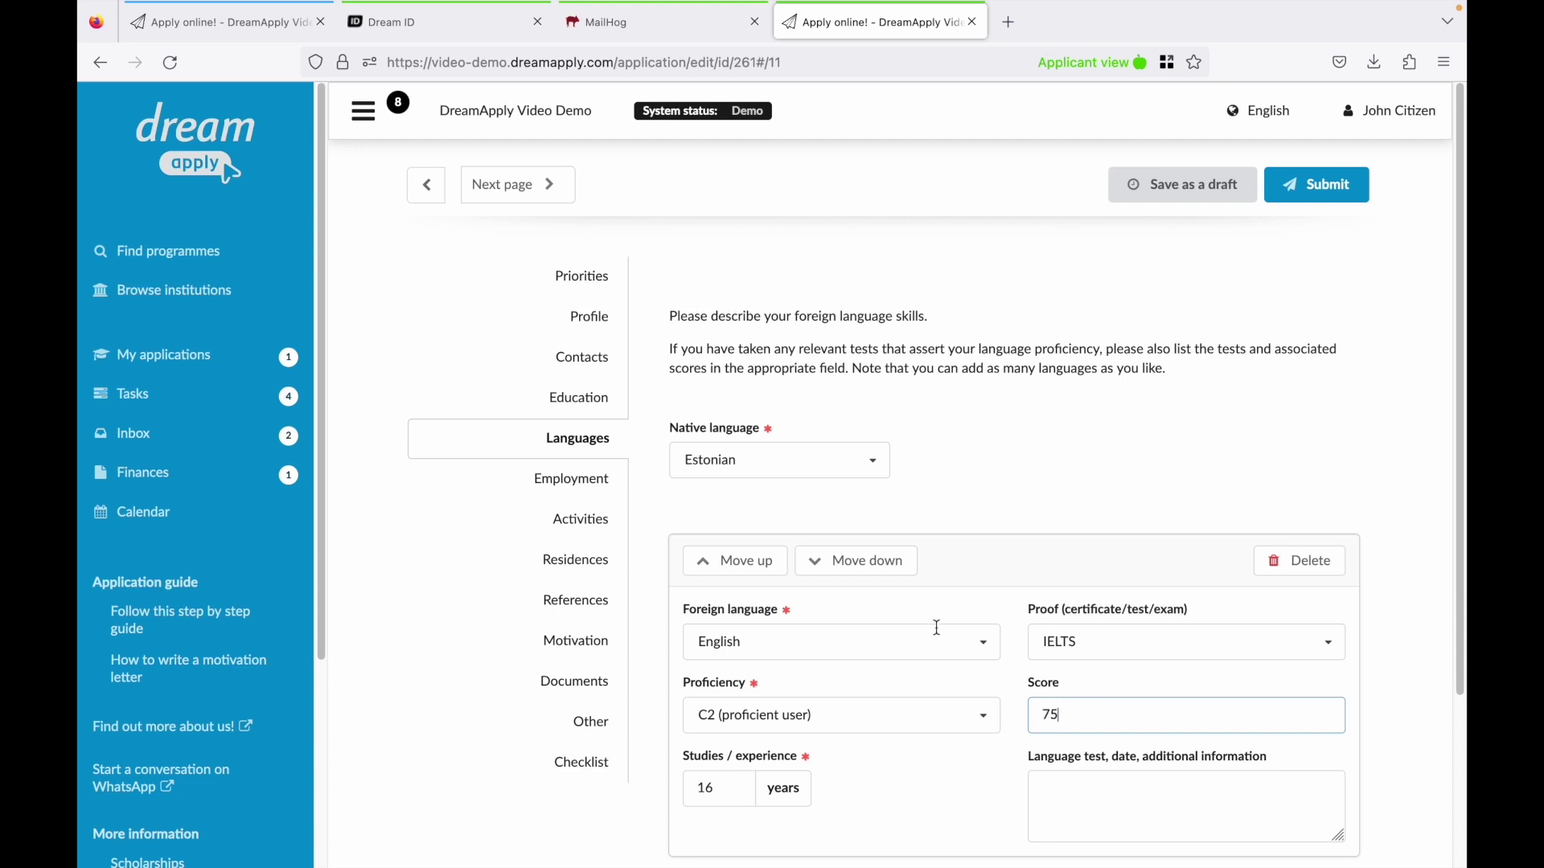
# Start an employment entry with DreamApply as the employer.
pyautogui.click(609, 483)
pyautogui.click(743, 508)
pyautogui.write('DreamApply')
pyautogui.click(724, 657)
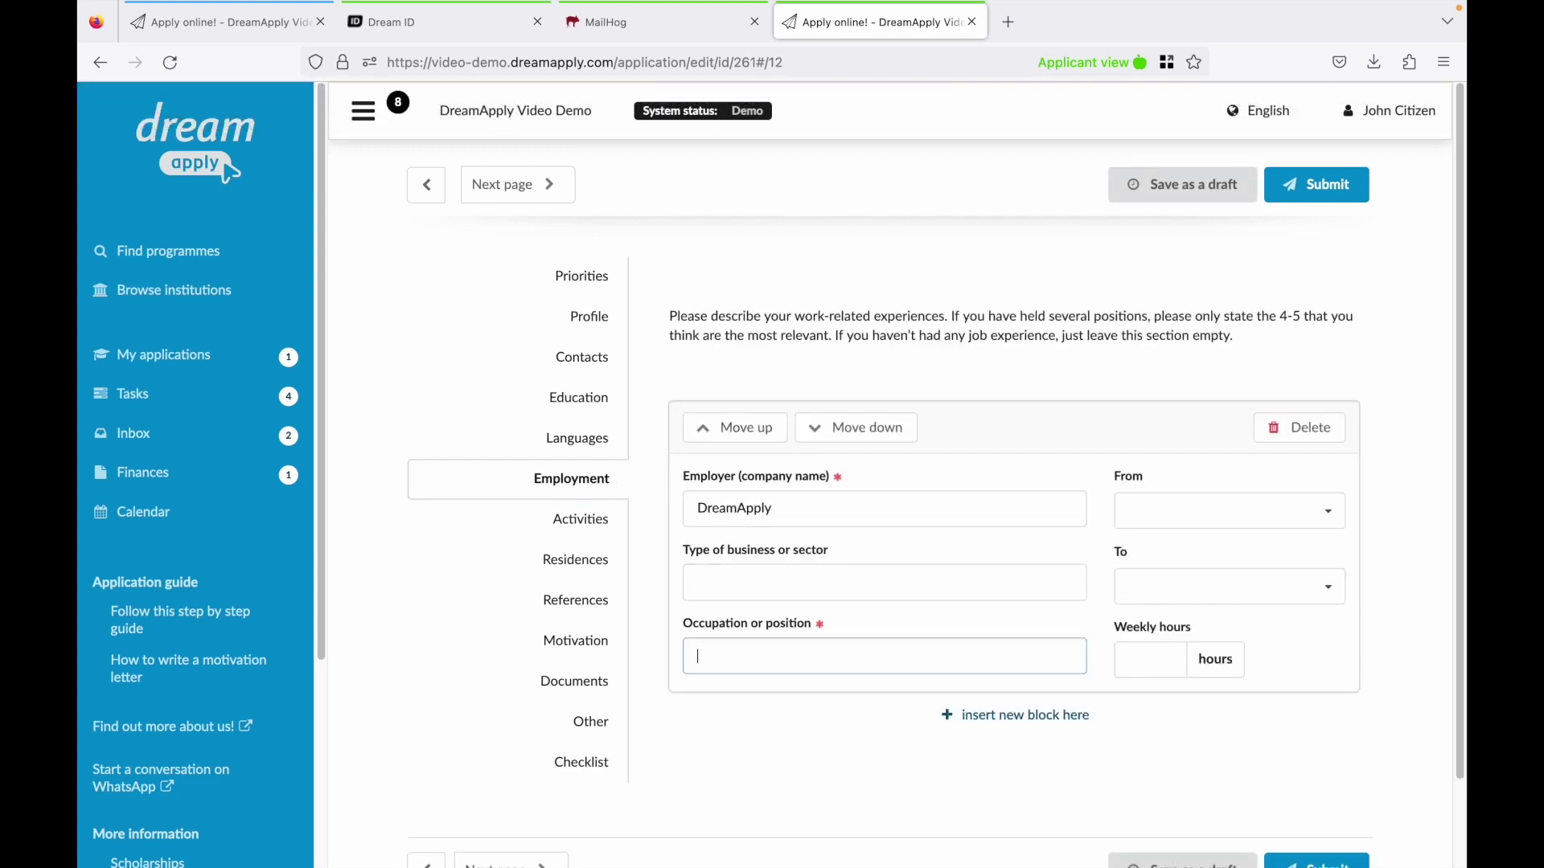
# Paste the prepared 3457-character motivation letter into the Motivation section.
pyautogui.click(575, 647)
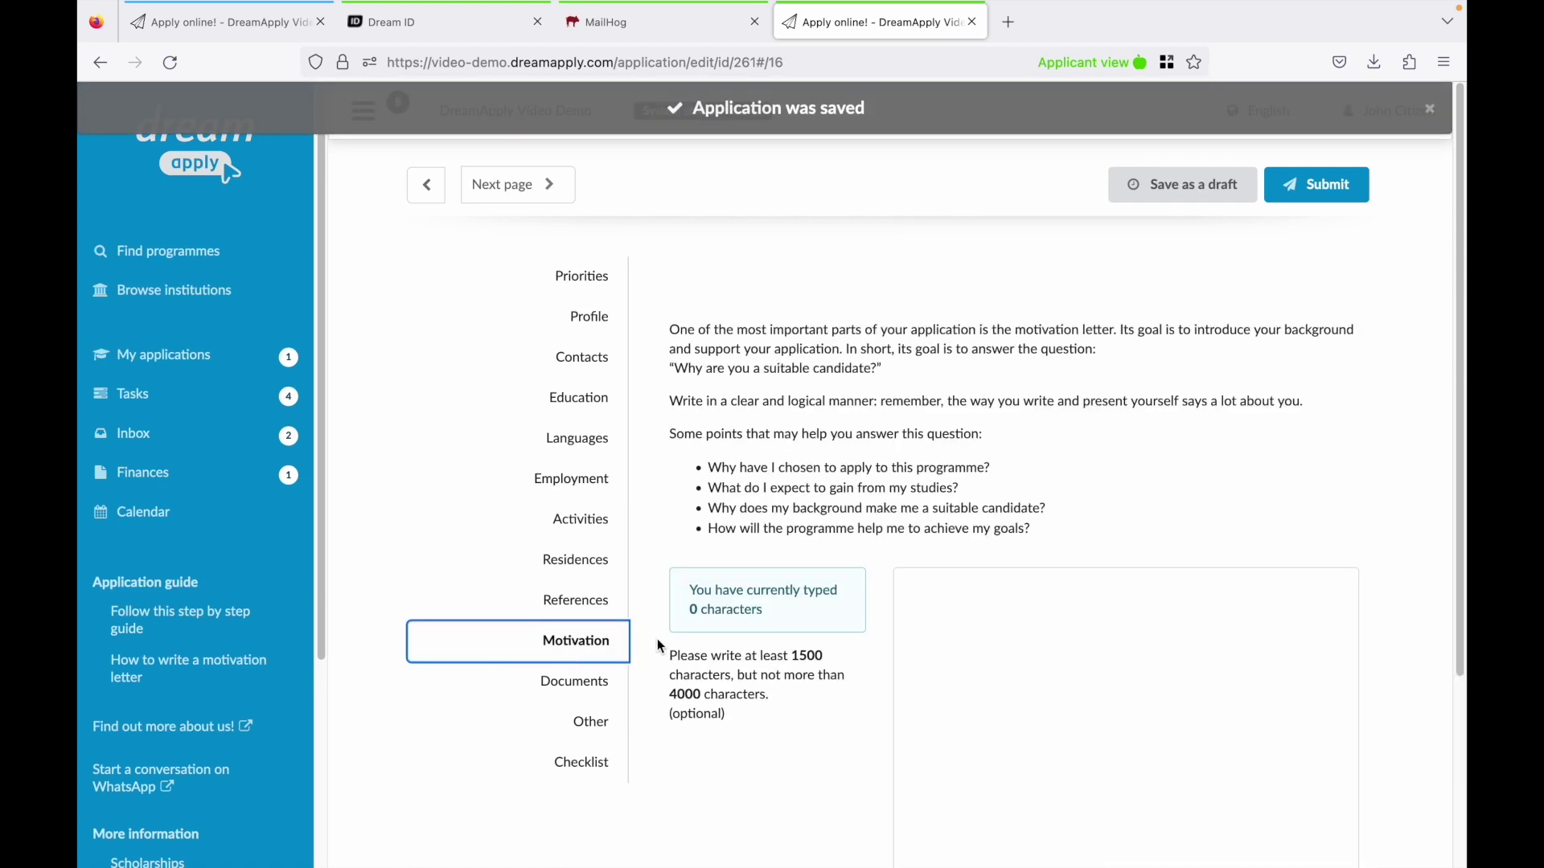
pyautogui.moveTo(666, 652); pyautogui.dragTo(775, 702)
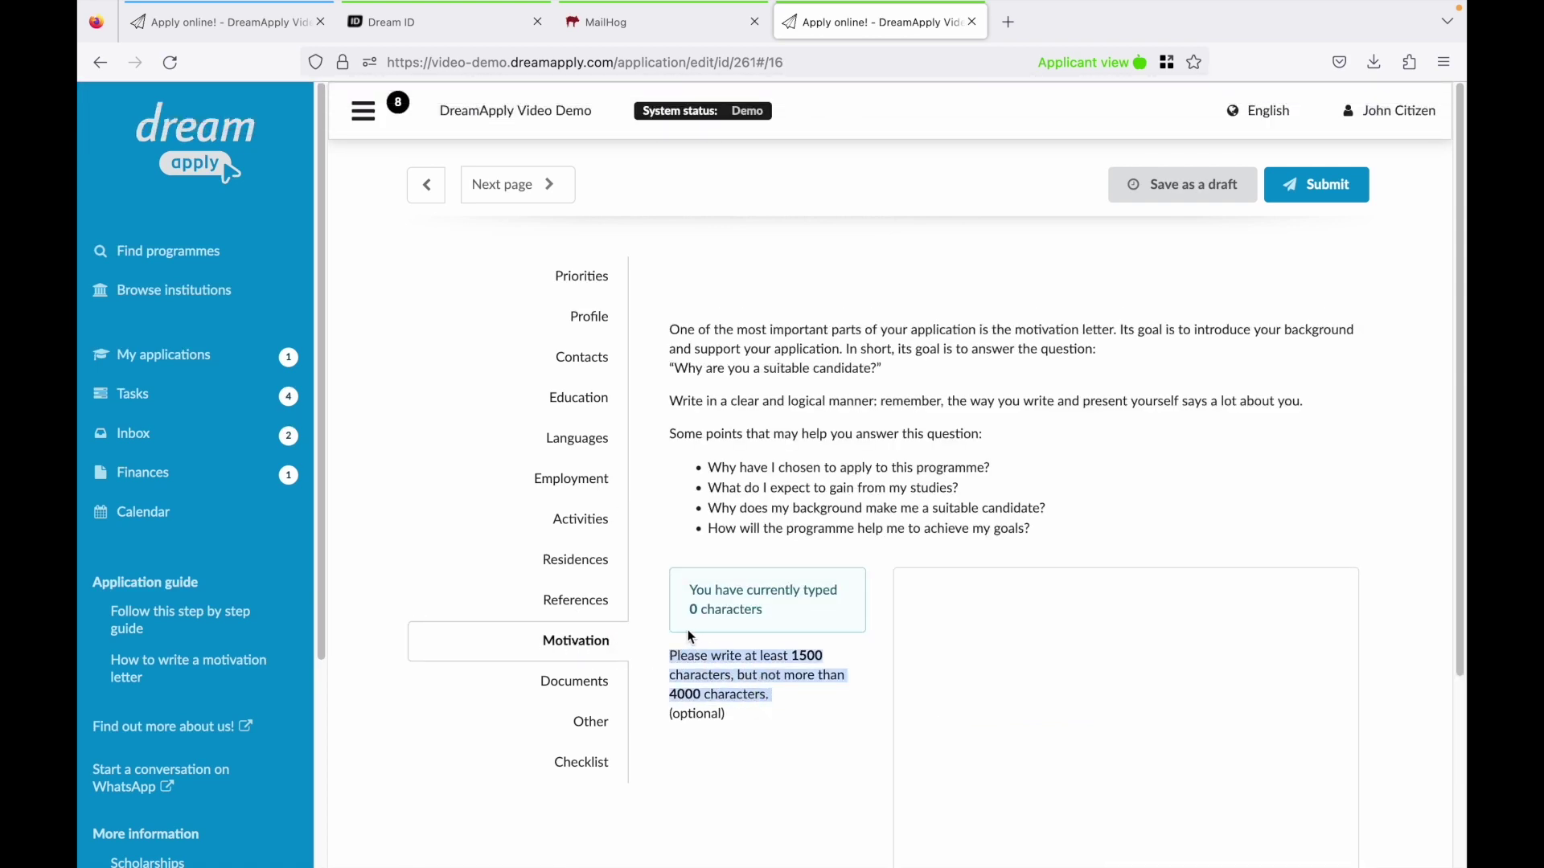
pyautogui.click(899, 577)
pyautogui.hotkey('ctrl', 'v')
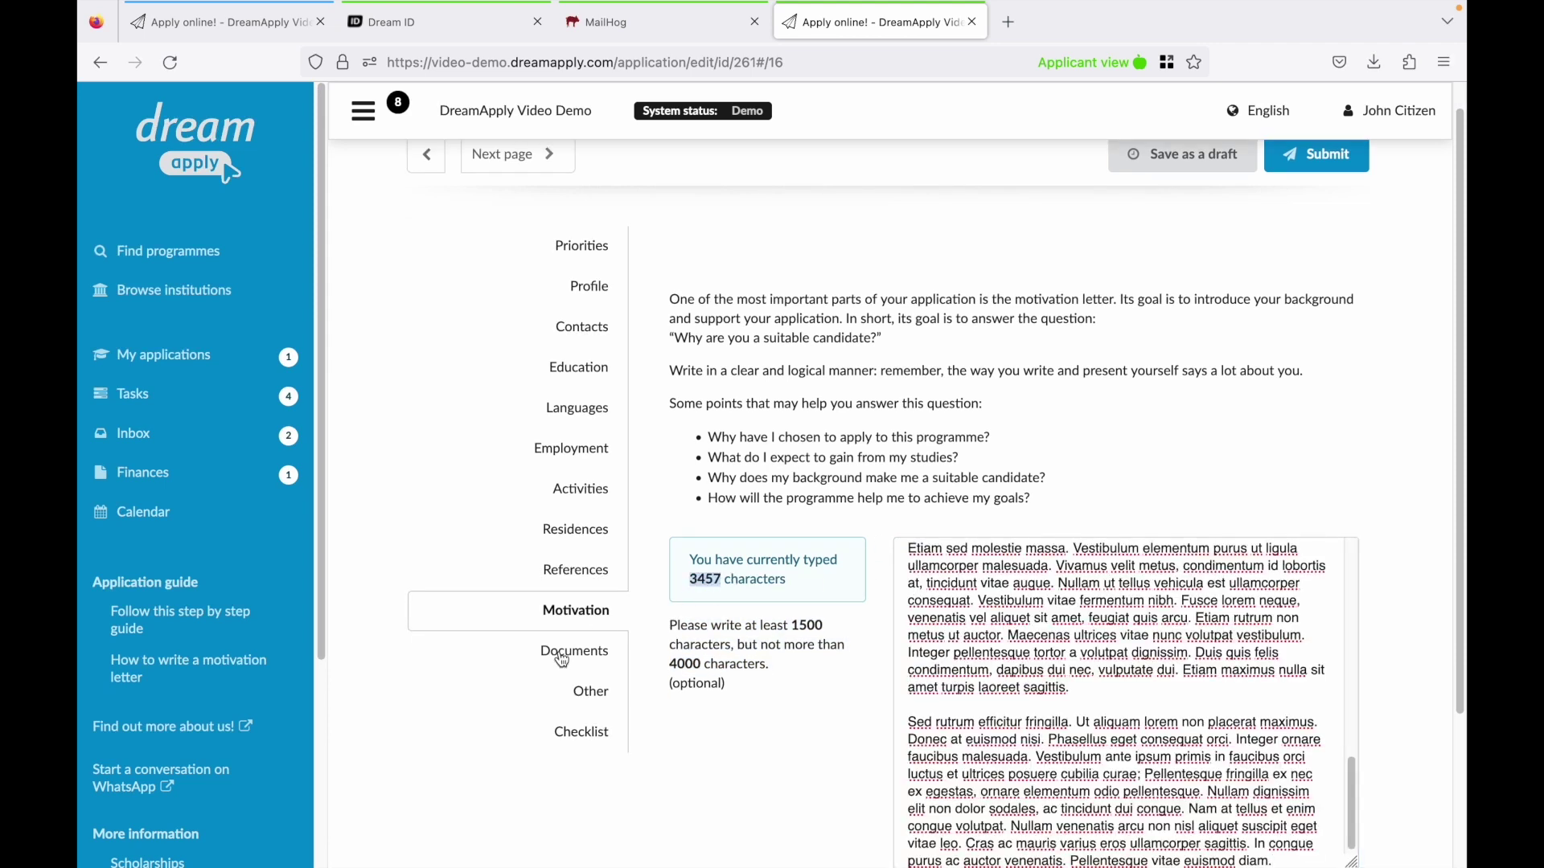
# Set the information source to Internet search under Other.
pyautogui.click(584, 696)
pyautogui.click(801, 733)
pyautogui.click(744, 631)
pyautogui.click(593, 763)
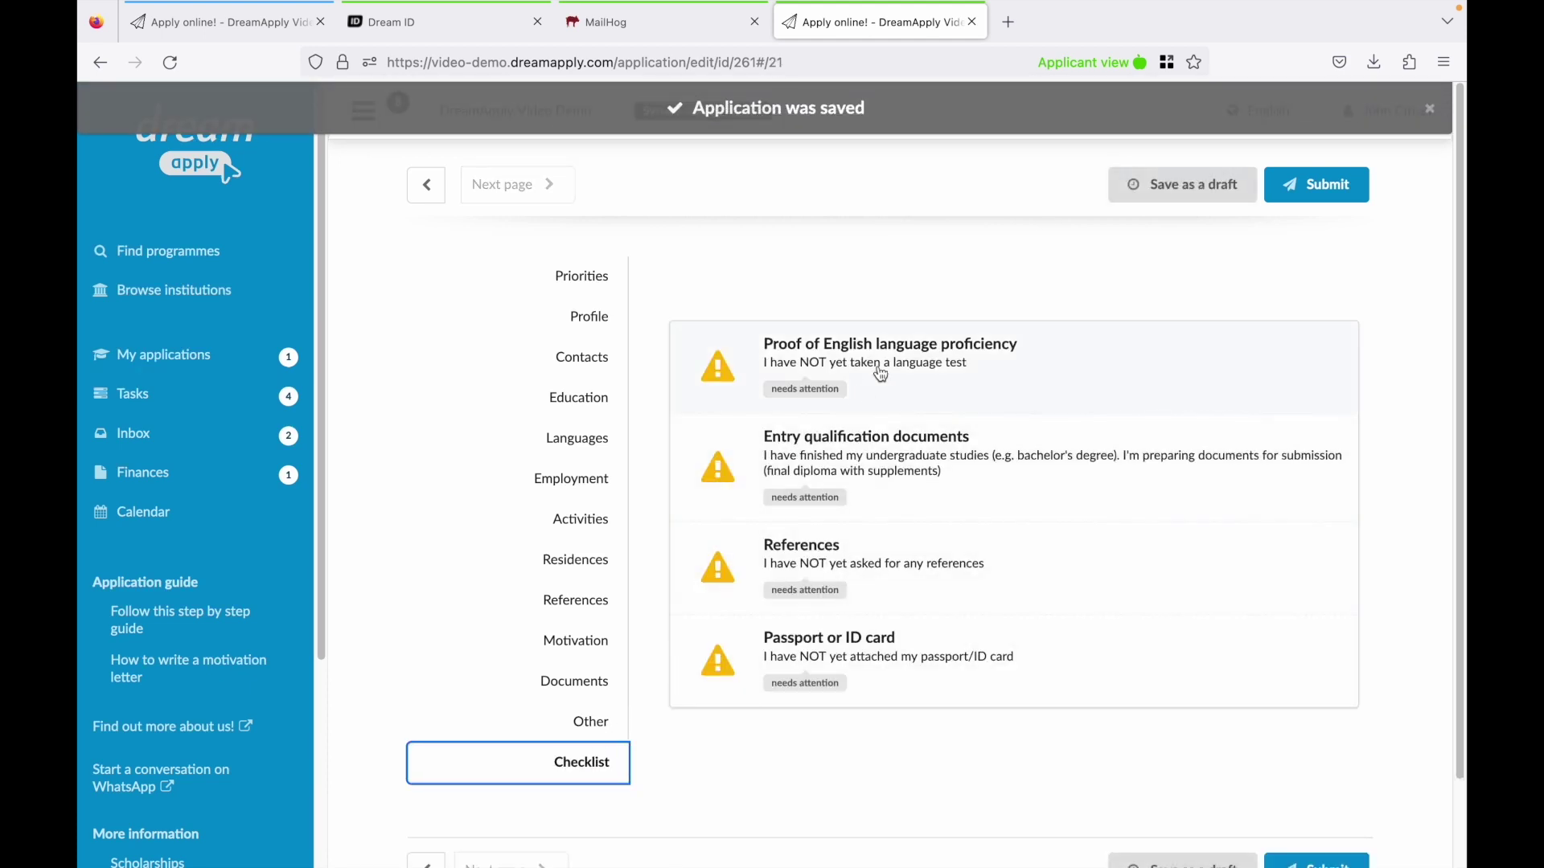
# Mark the English proficiency task as needing no language test.
pyautogui.click(886, 361)
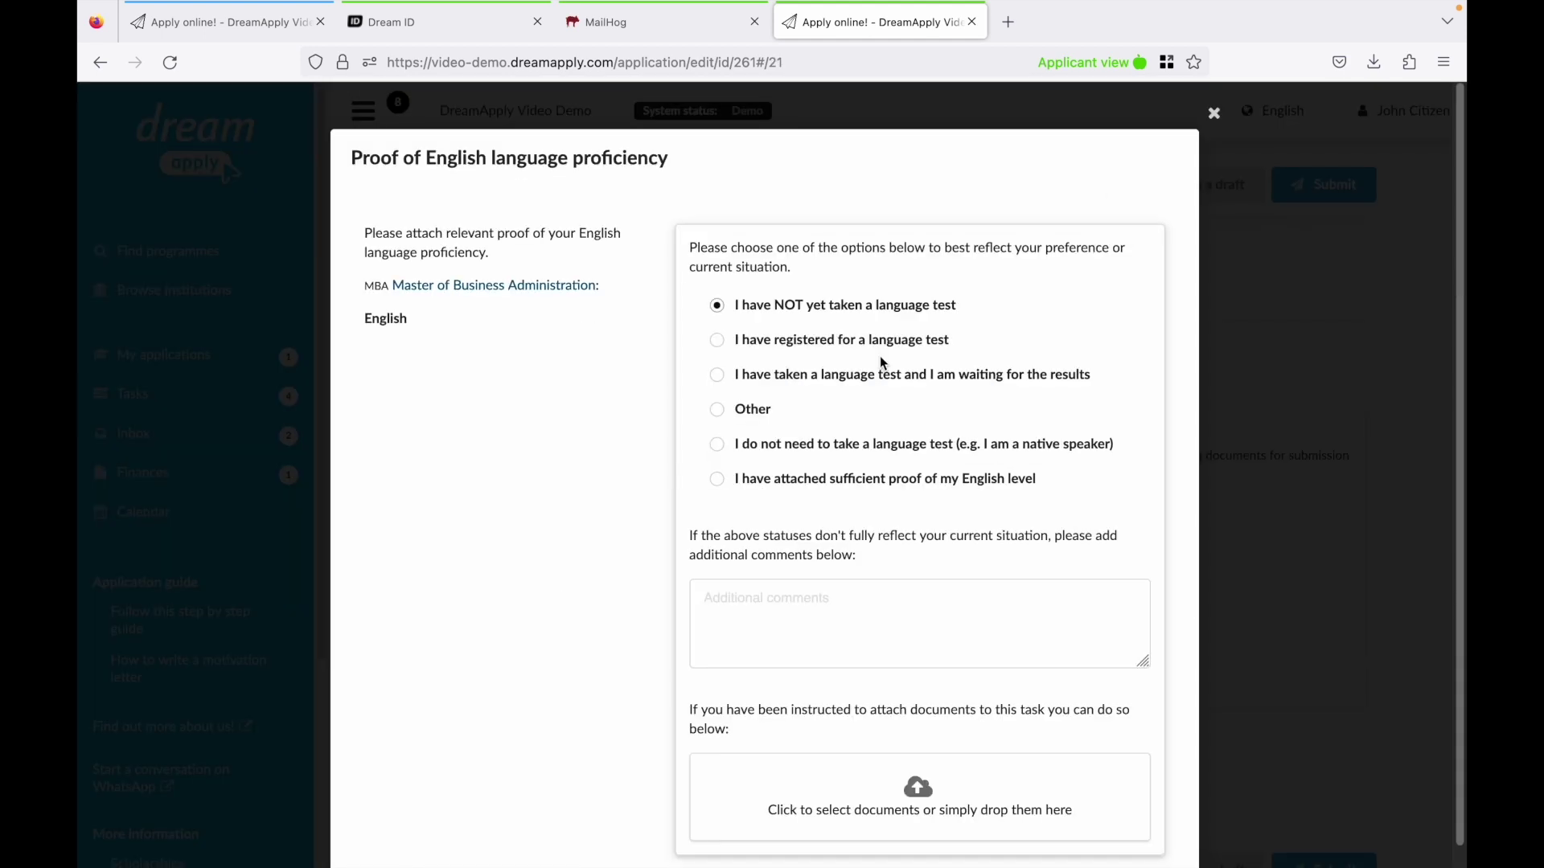
pyautogui.click(816, 447)
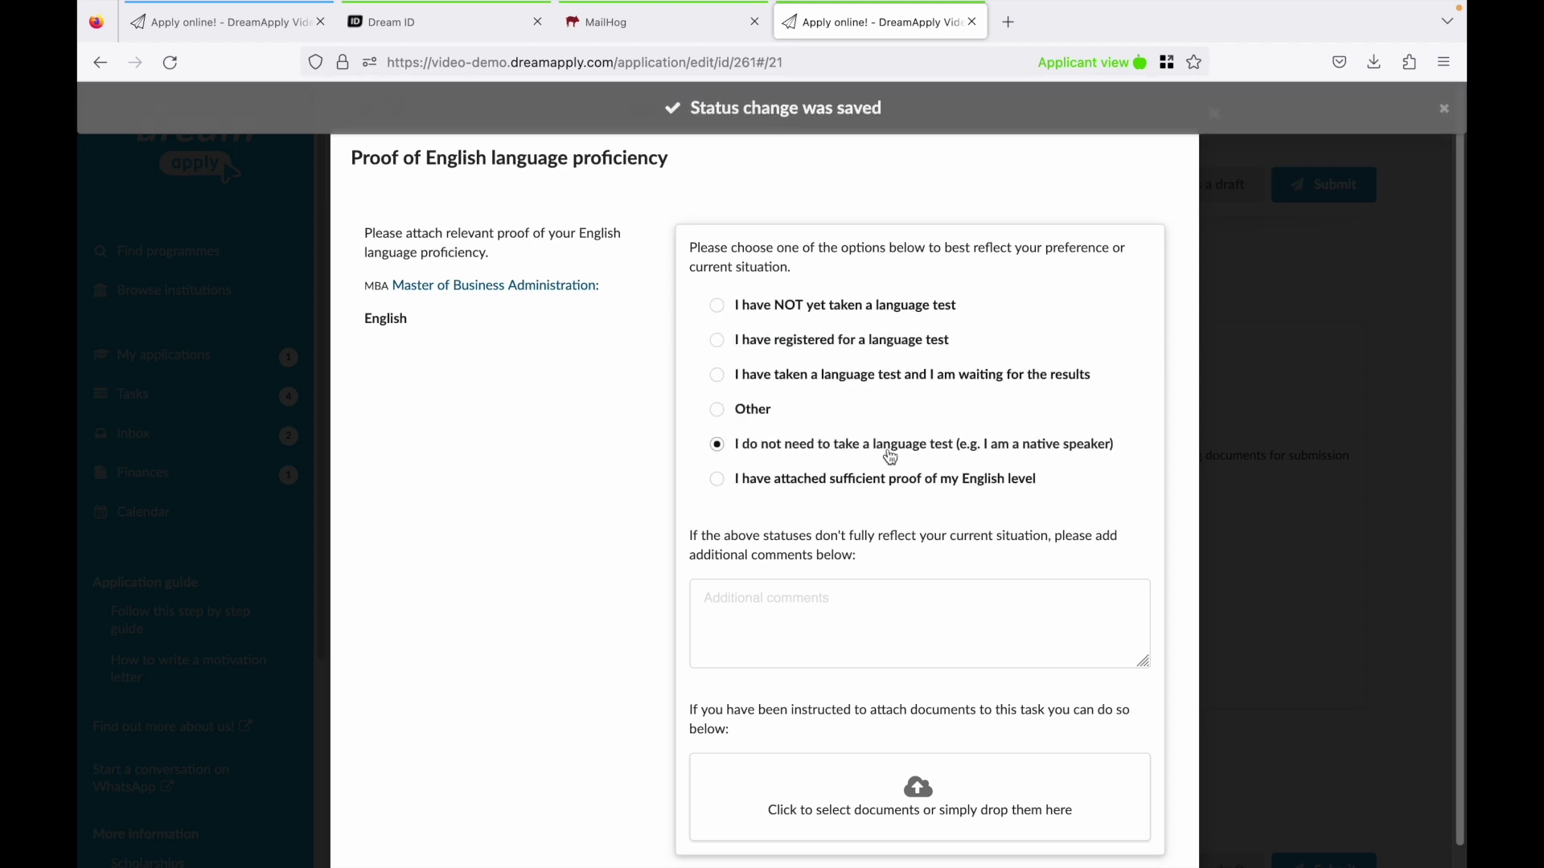
pyautogui.click(1229, 411)
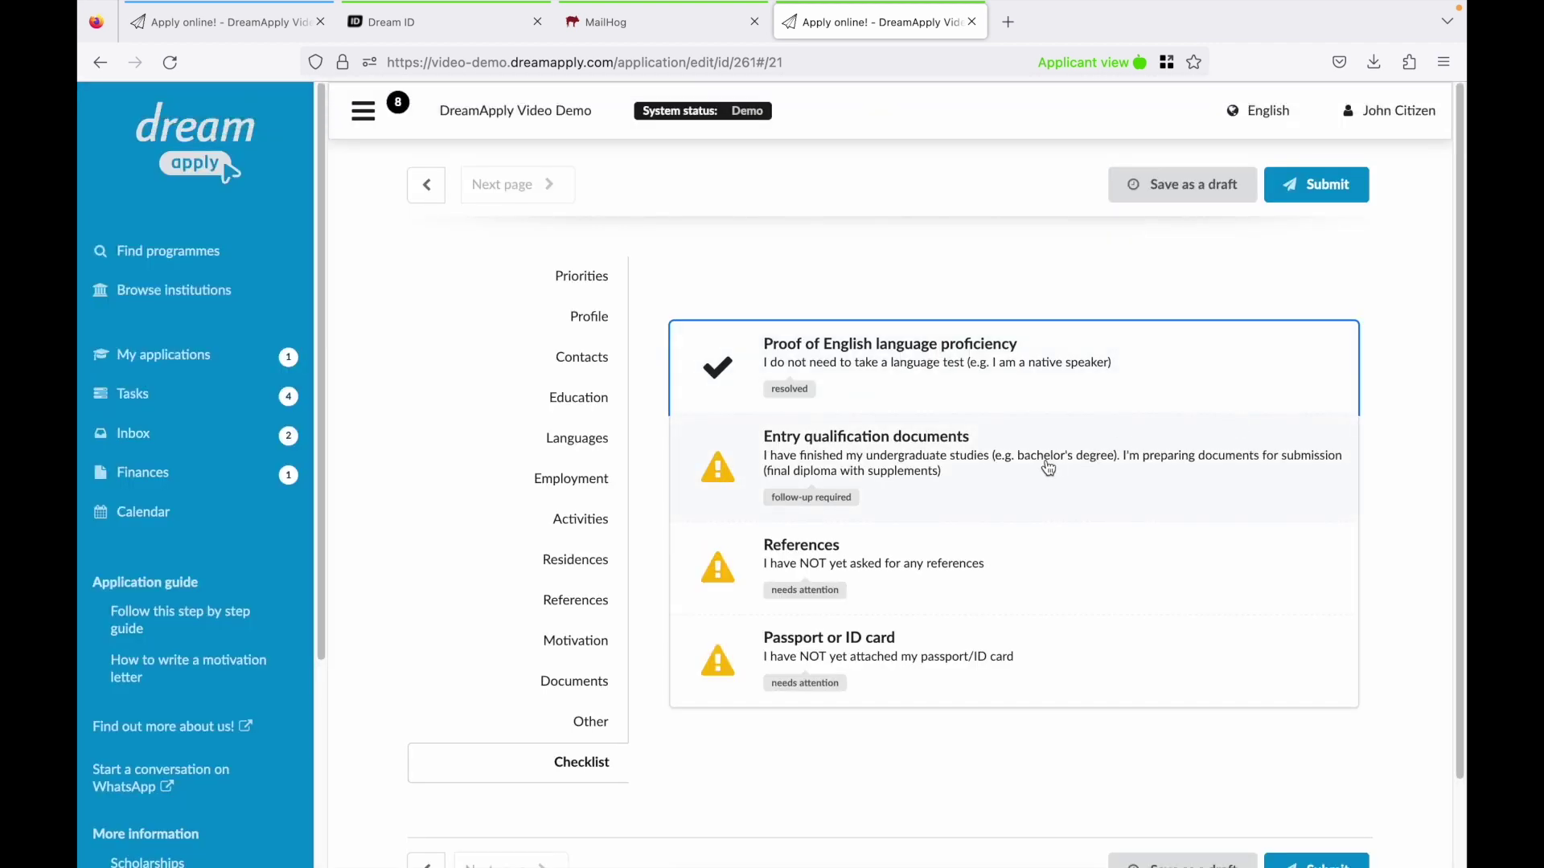
# Upload a file to the entry qualification documents task and mark all required documents attached.
pyautogui.click(1045, 466)
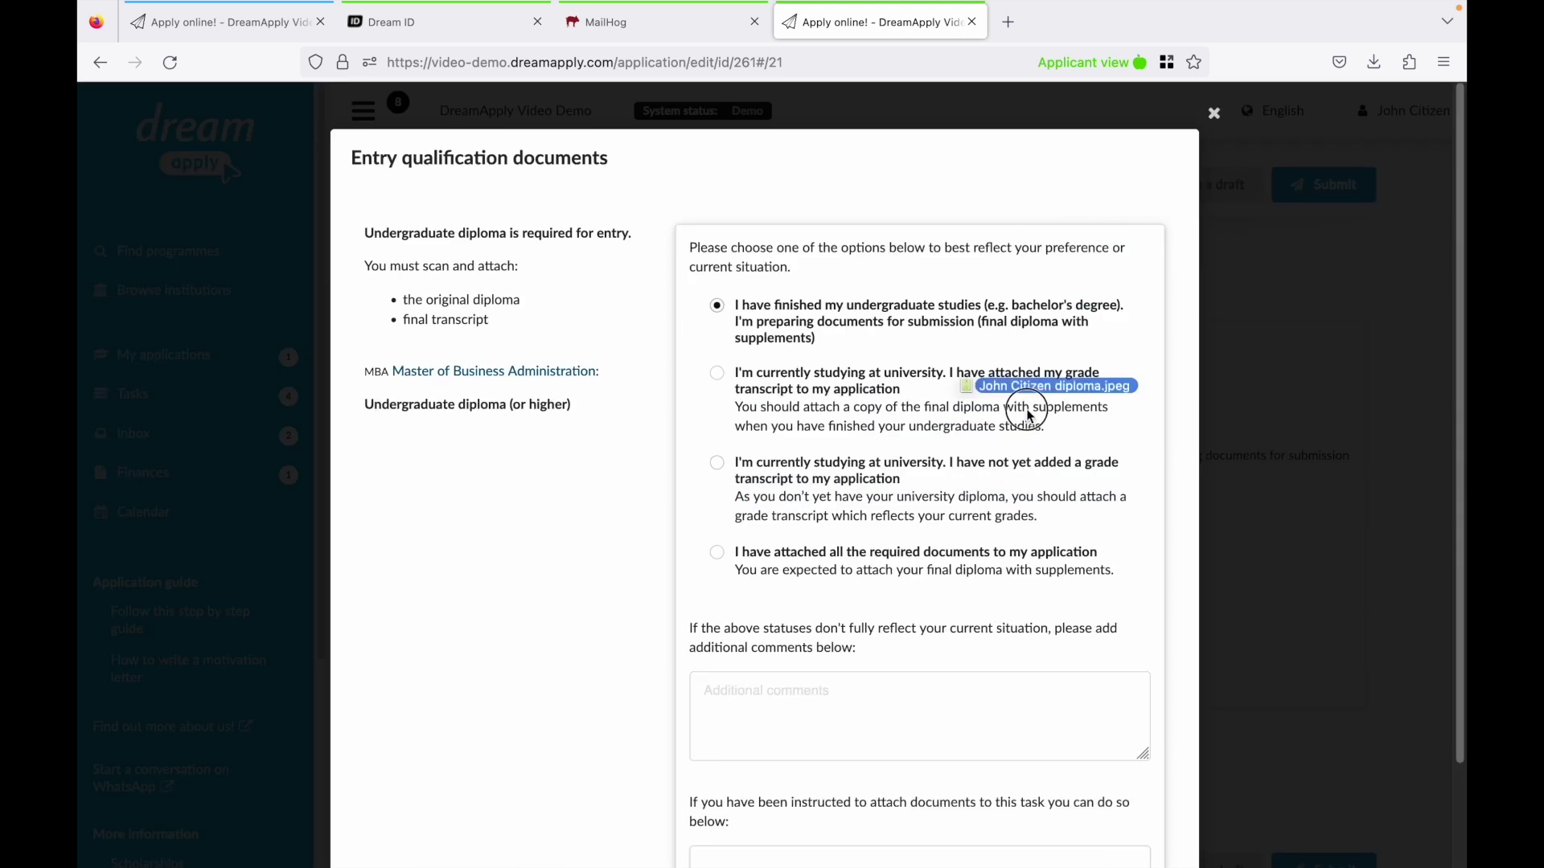
pyautogui.moveTo(1027, 414); pyautogui.dragTo(888, 862)
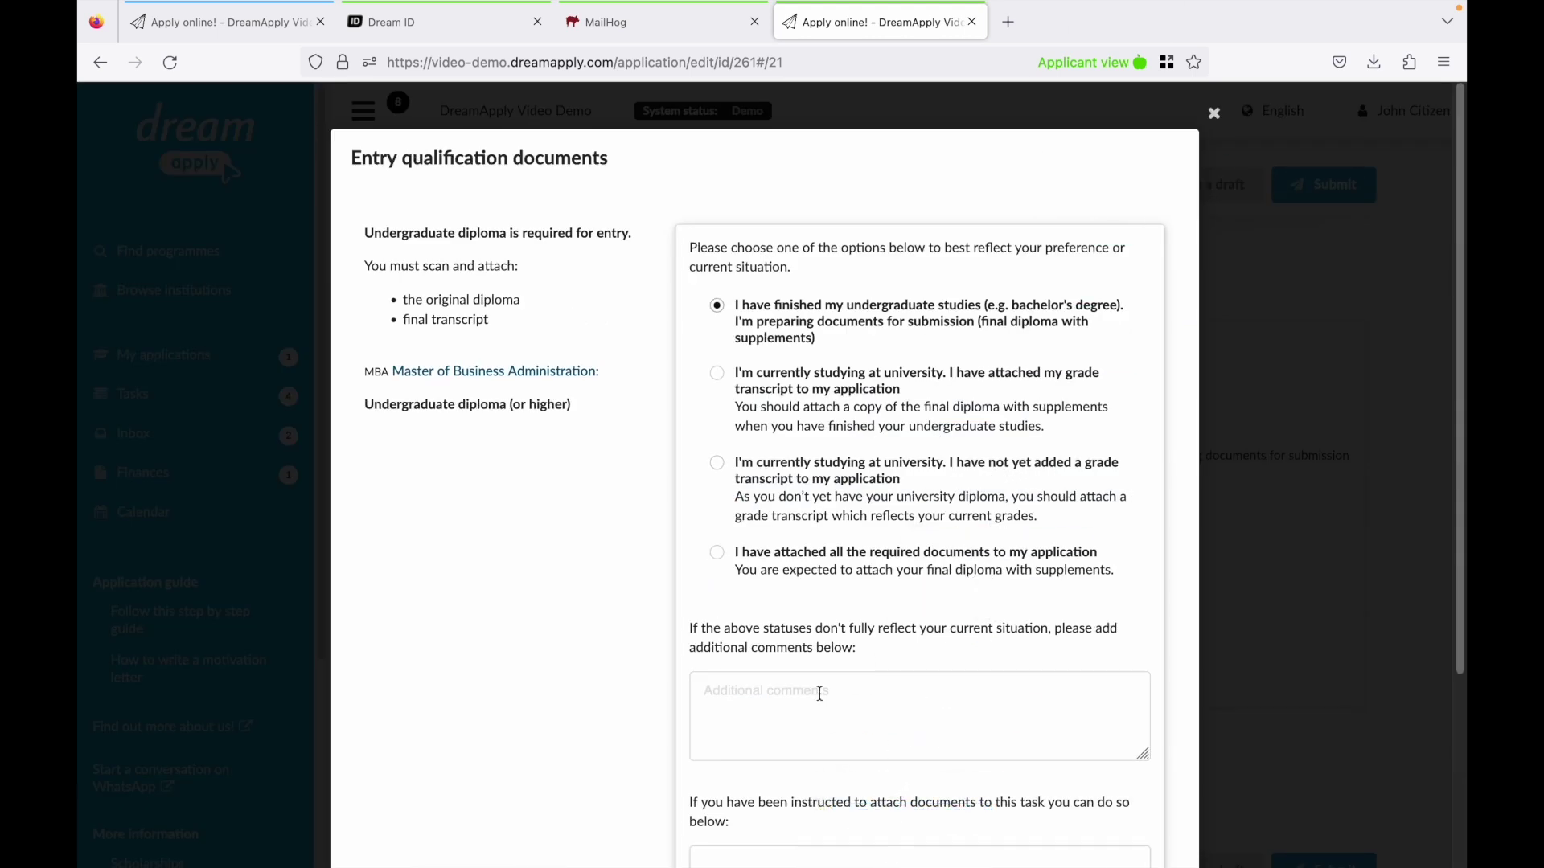
pyautogui.scroll(-3, 820, 693)
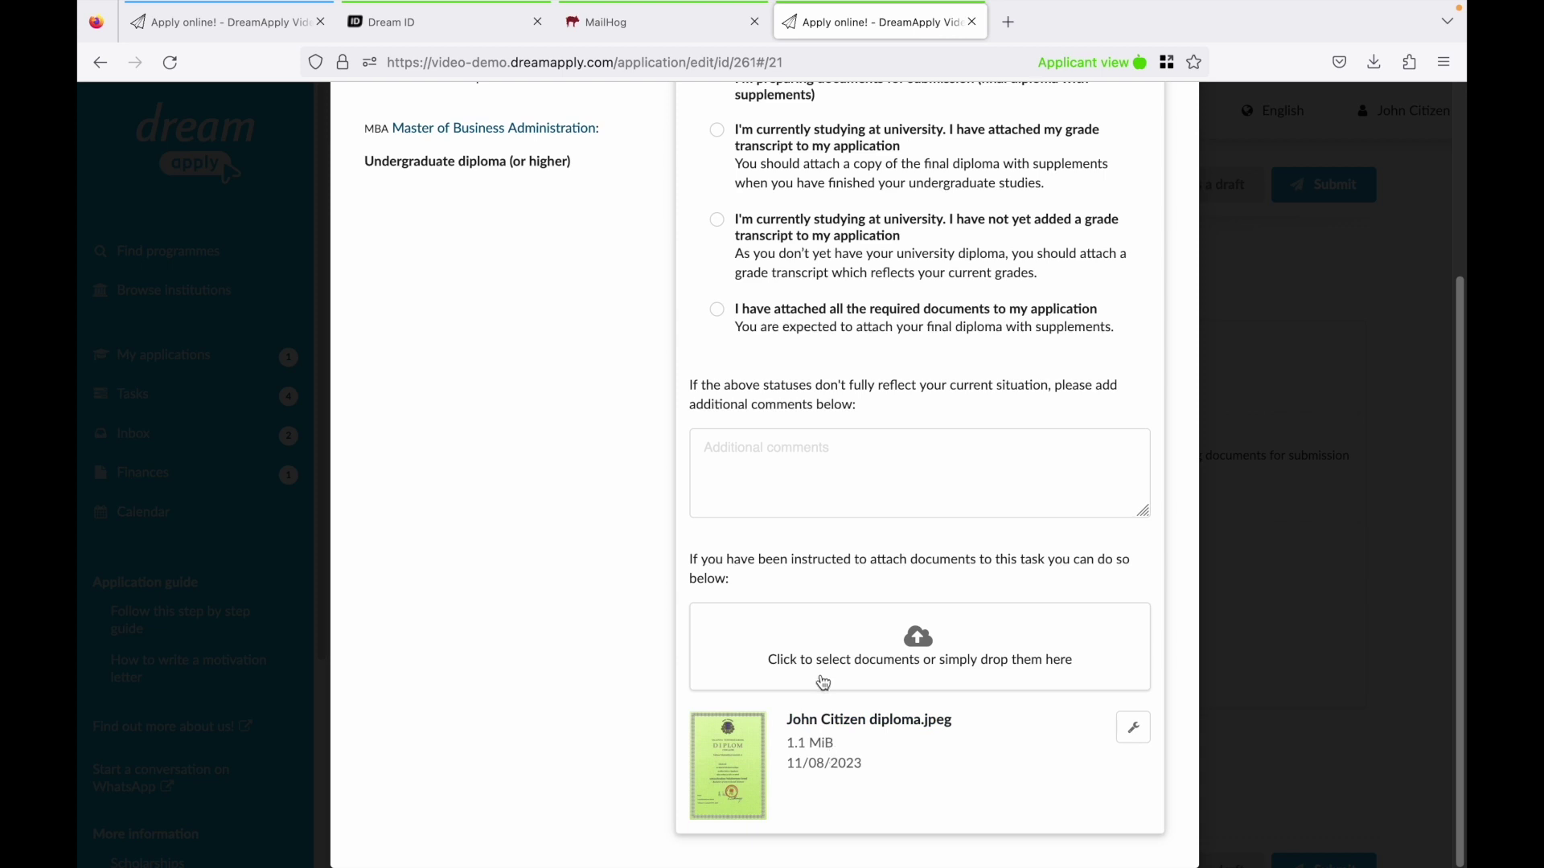
pyautogui.scroll(1, 820, 691)
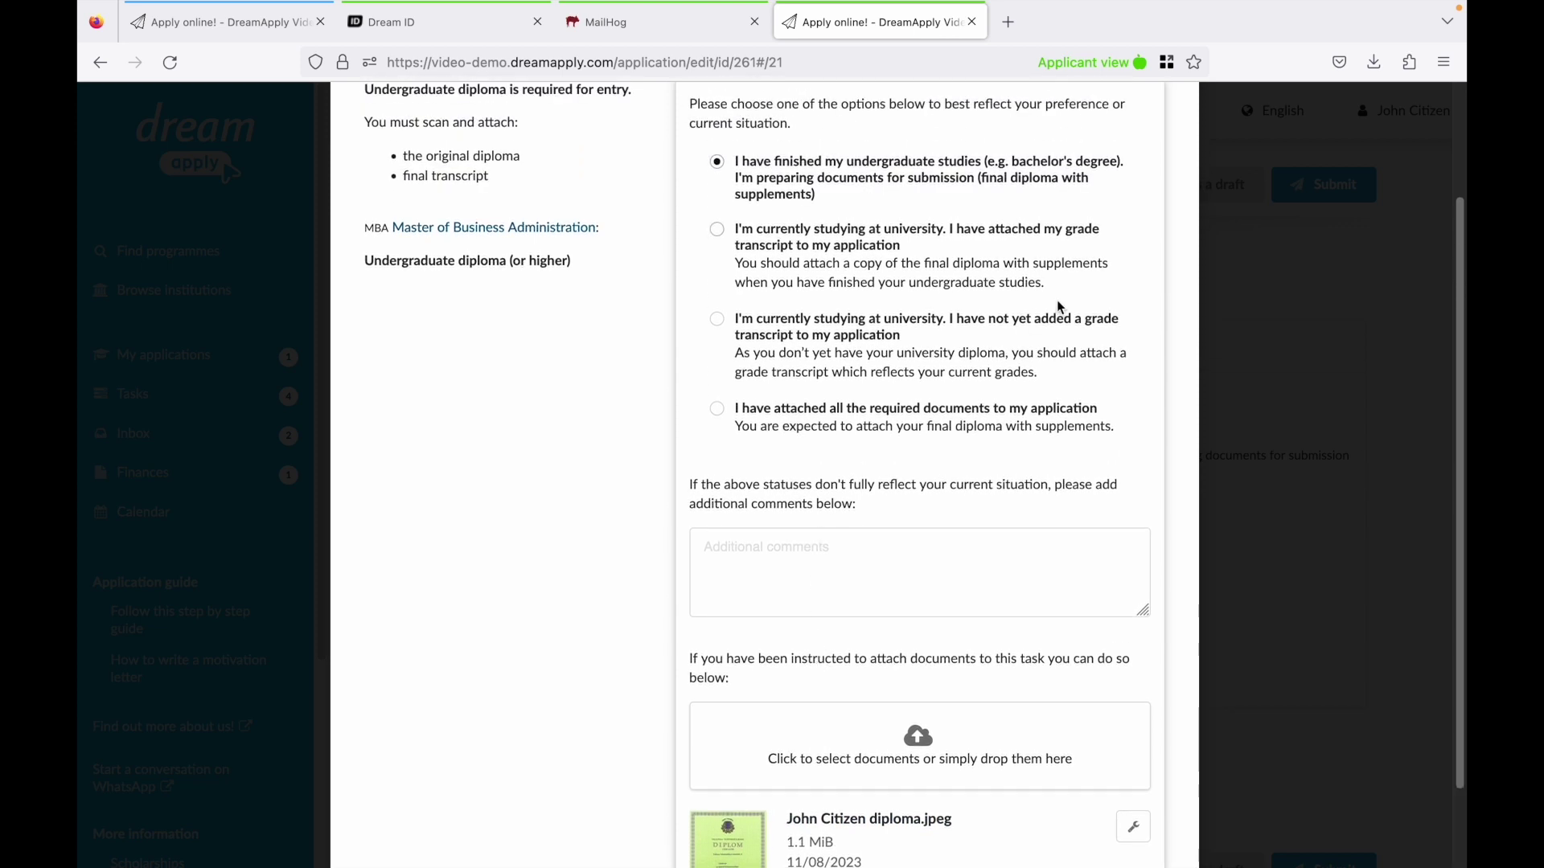
pyautogui.scroll(1, 1059, 696)
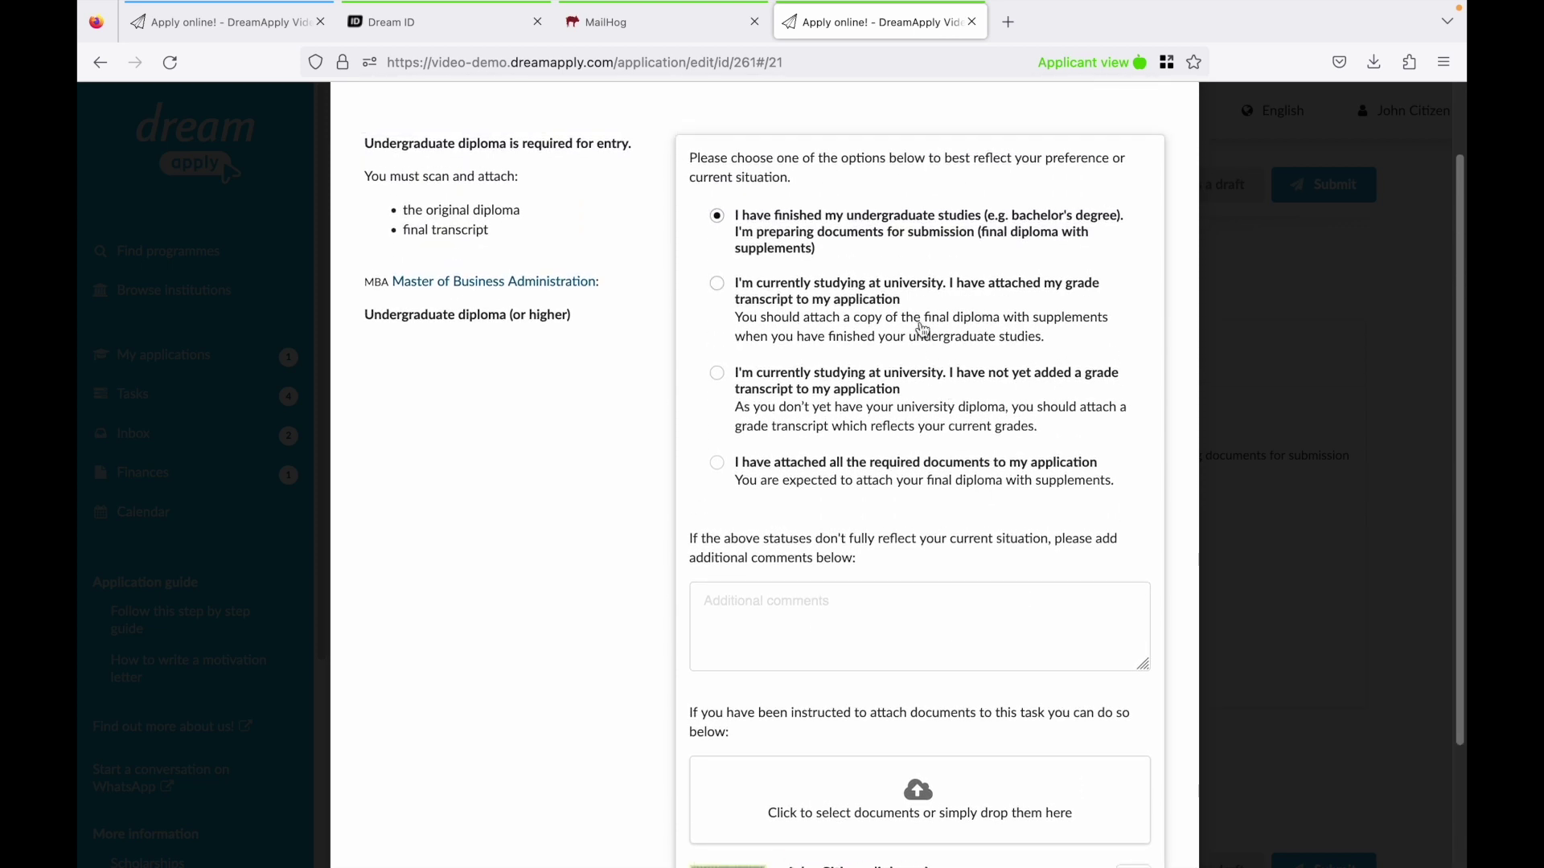
pyautogui.click(862, 470)
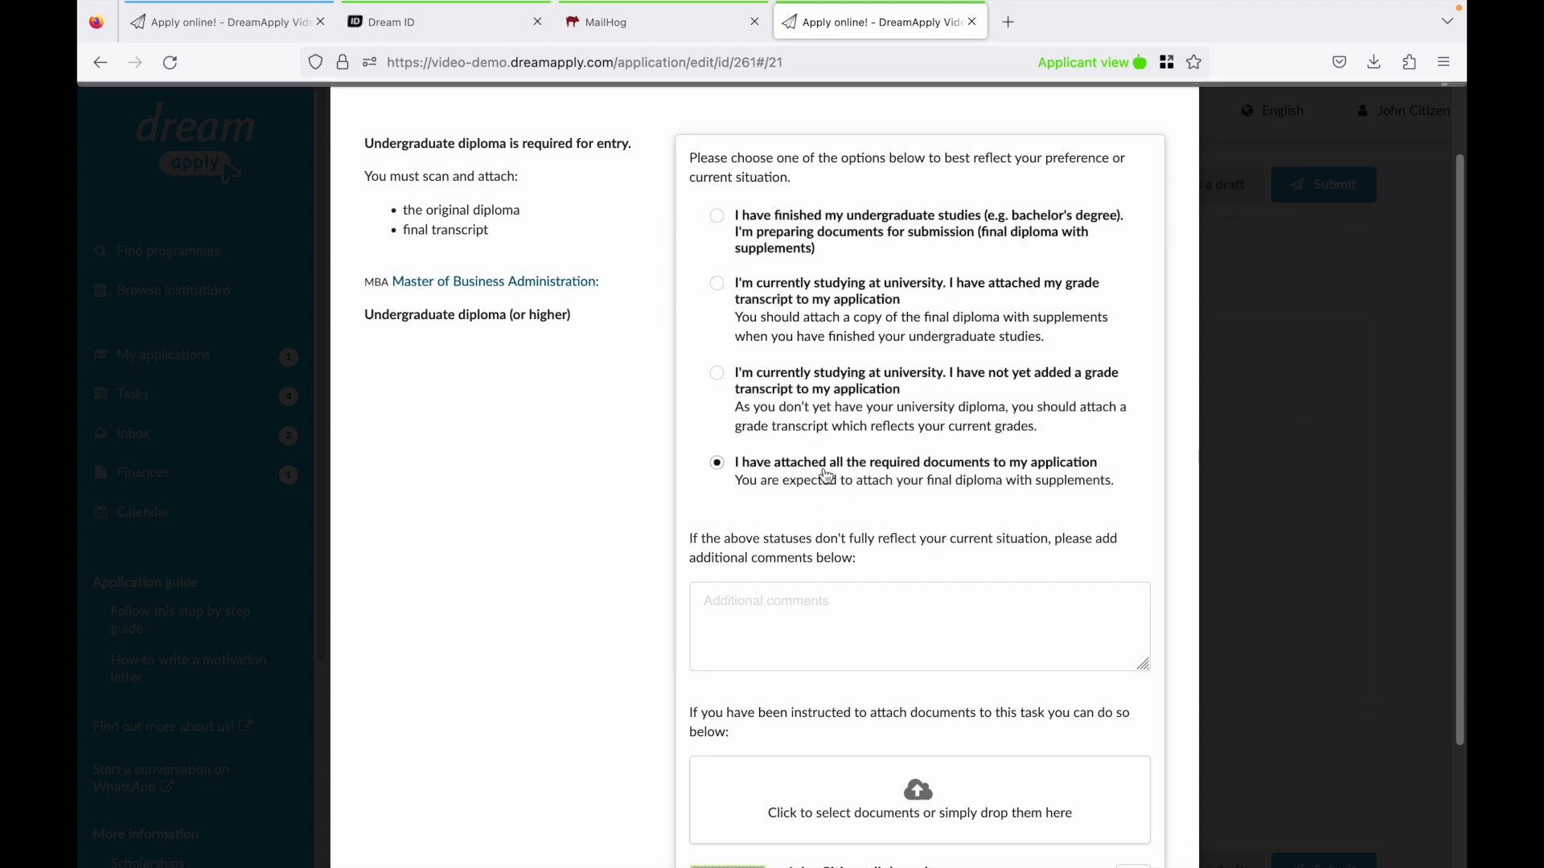
pyautogui.click(1234, 425)
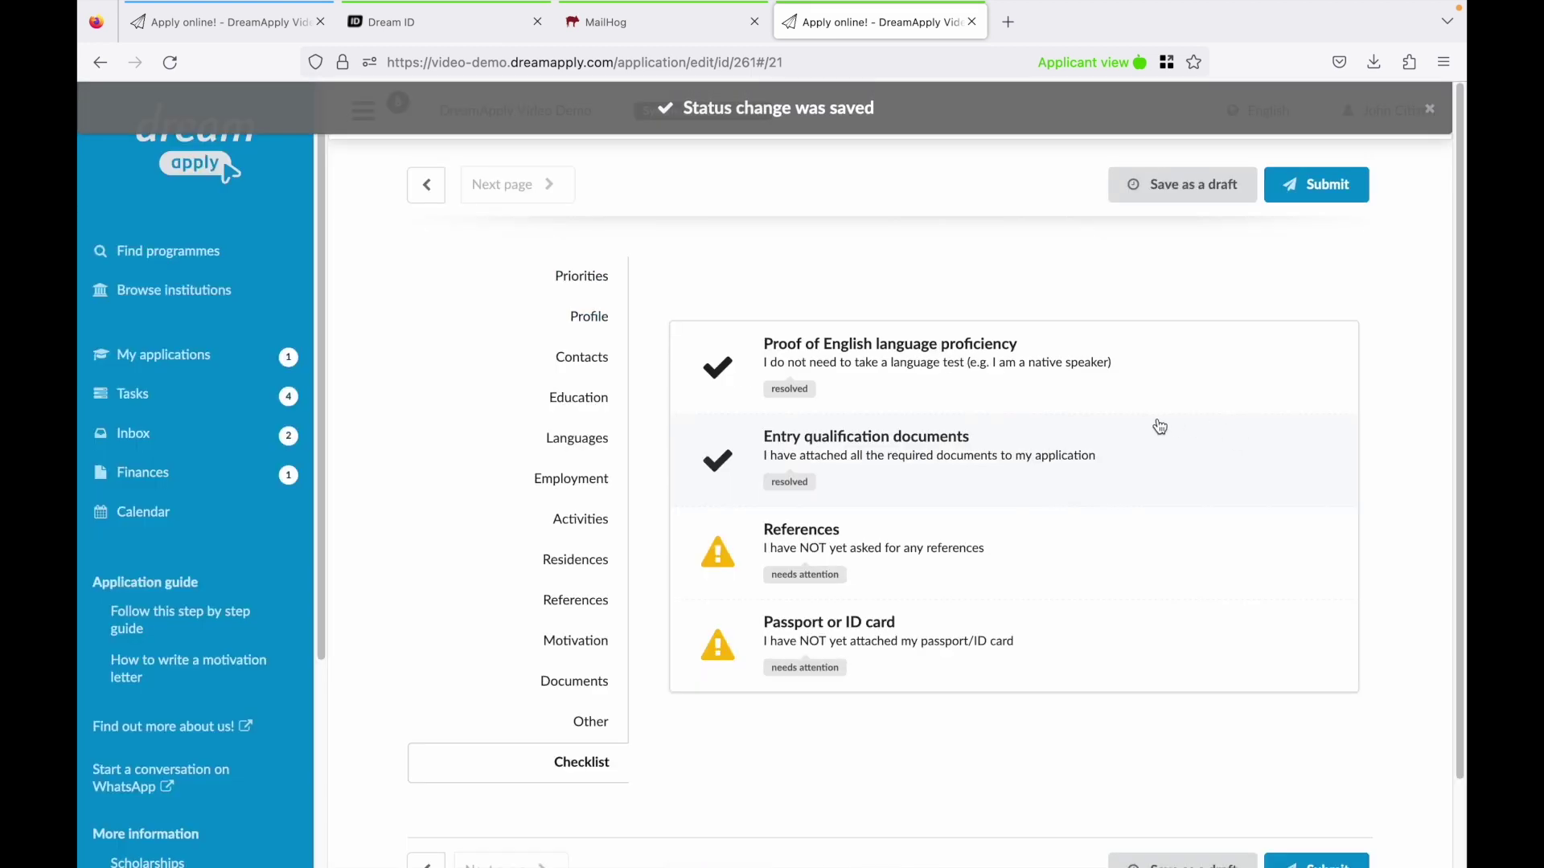
# Mark the passport document attached and upload the formal photo to the Passport or ID card task.
pyautogui.click(846, 643)
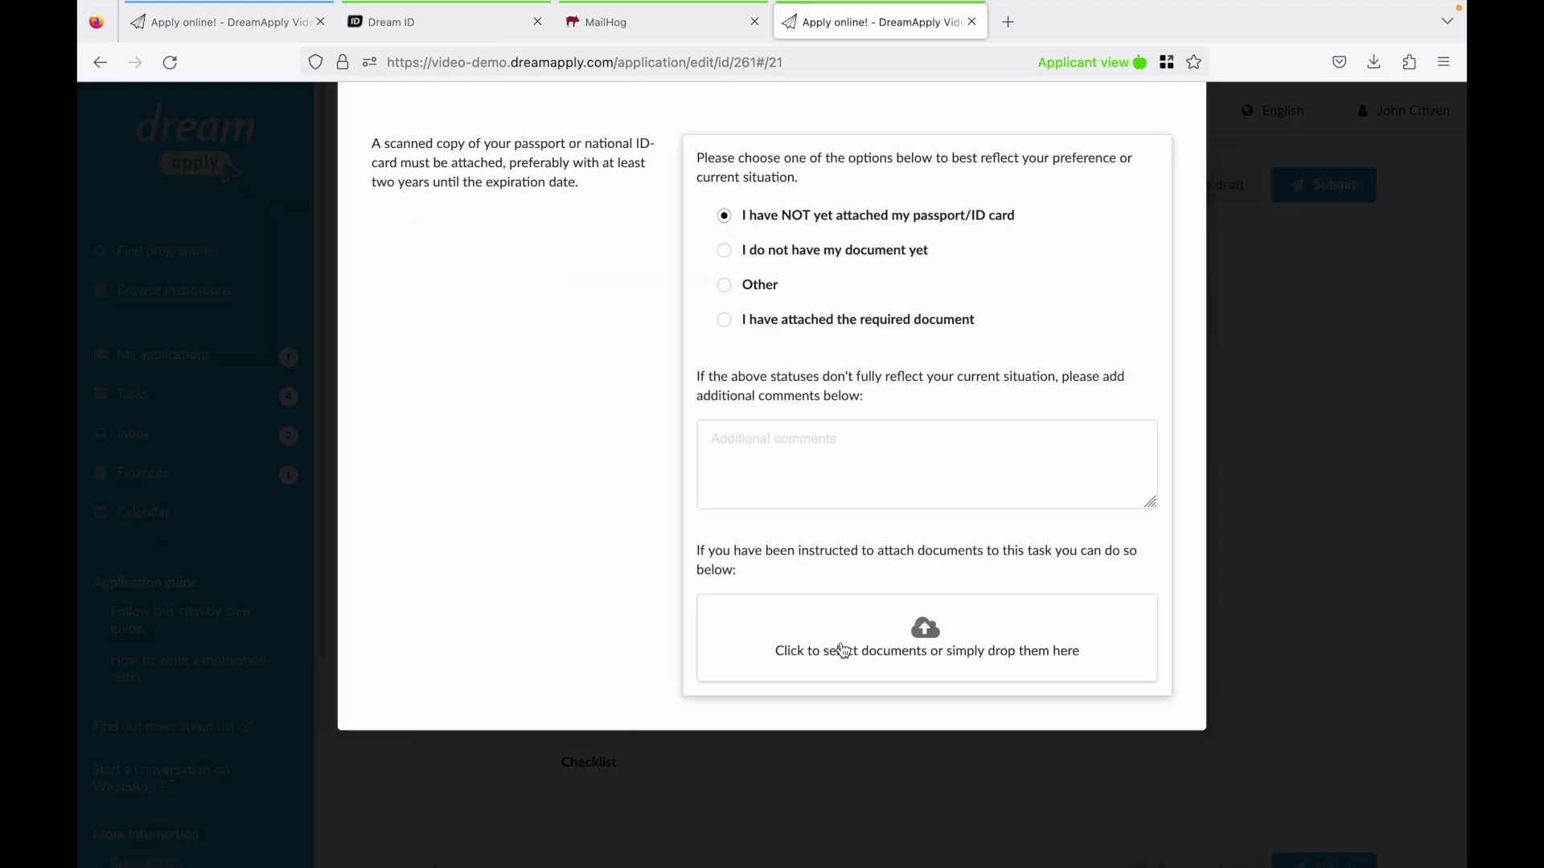
pyautogui.click(923, 319)
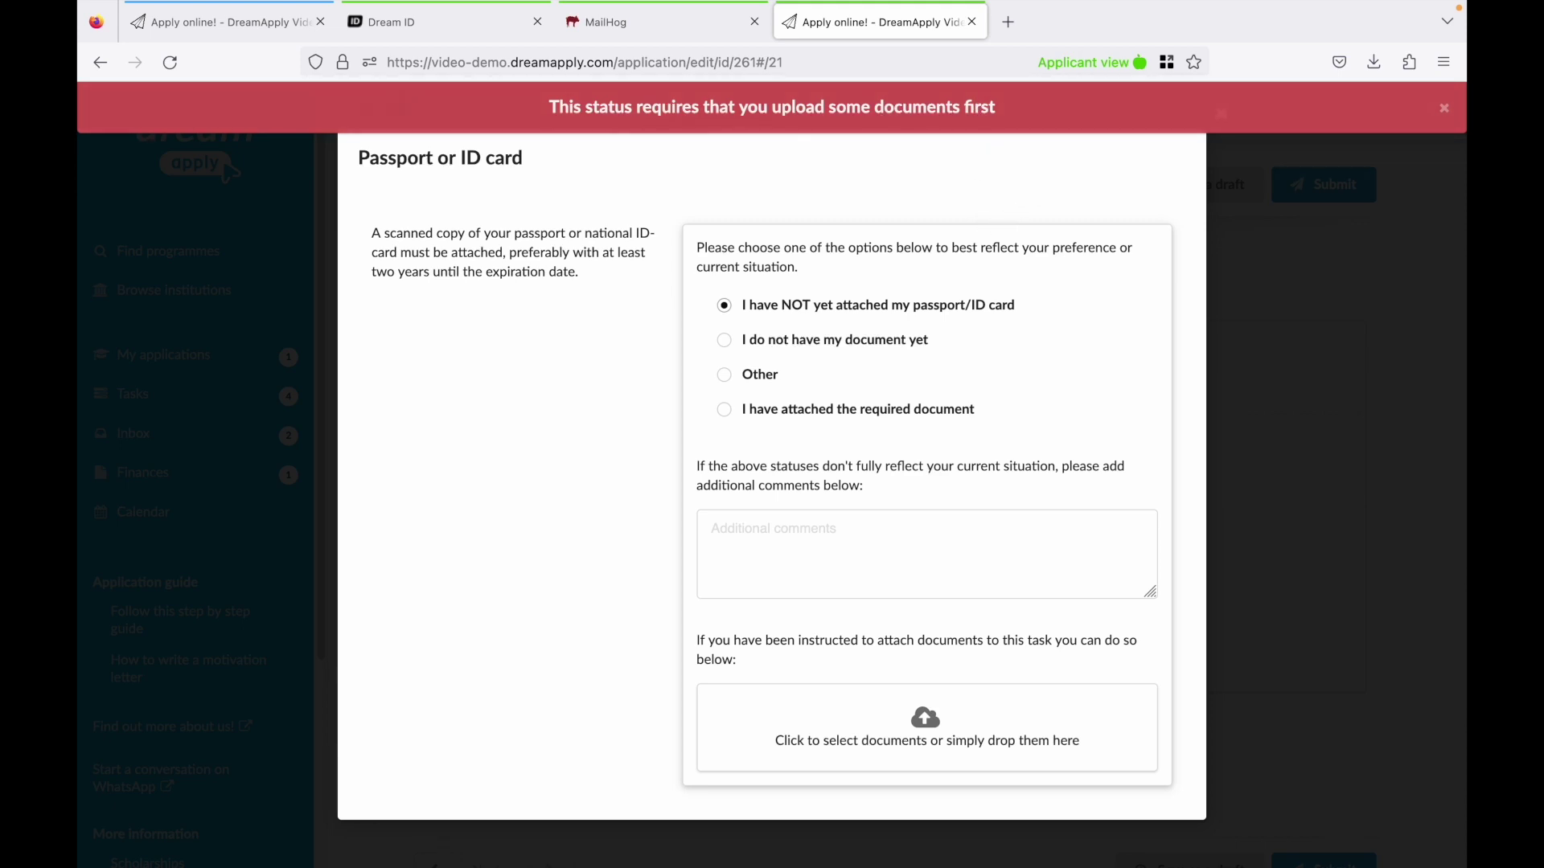
pyautogui.moveTo(1158, 89); pyautogui.dragTo(882, 735)
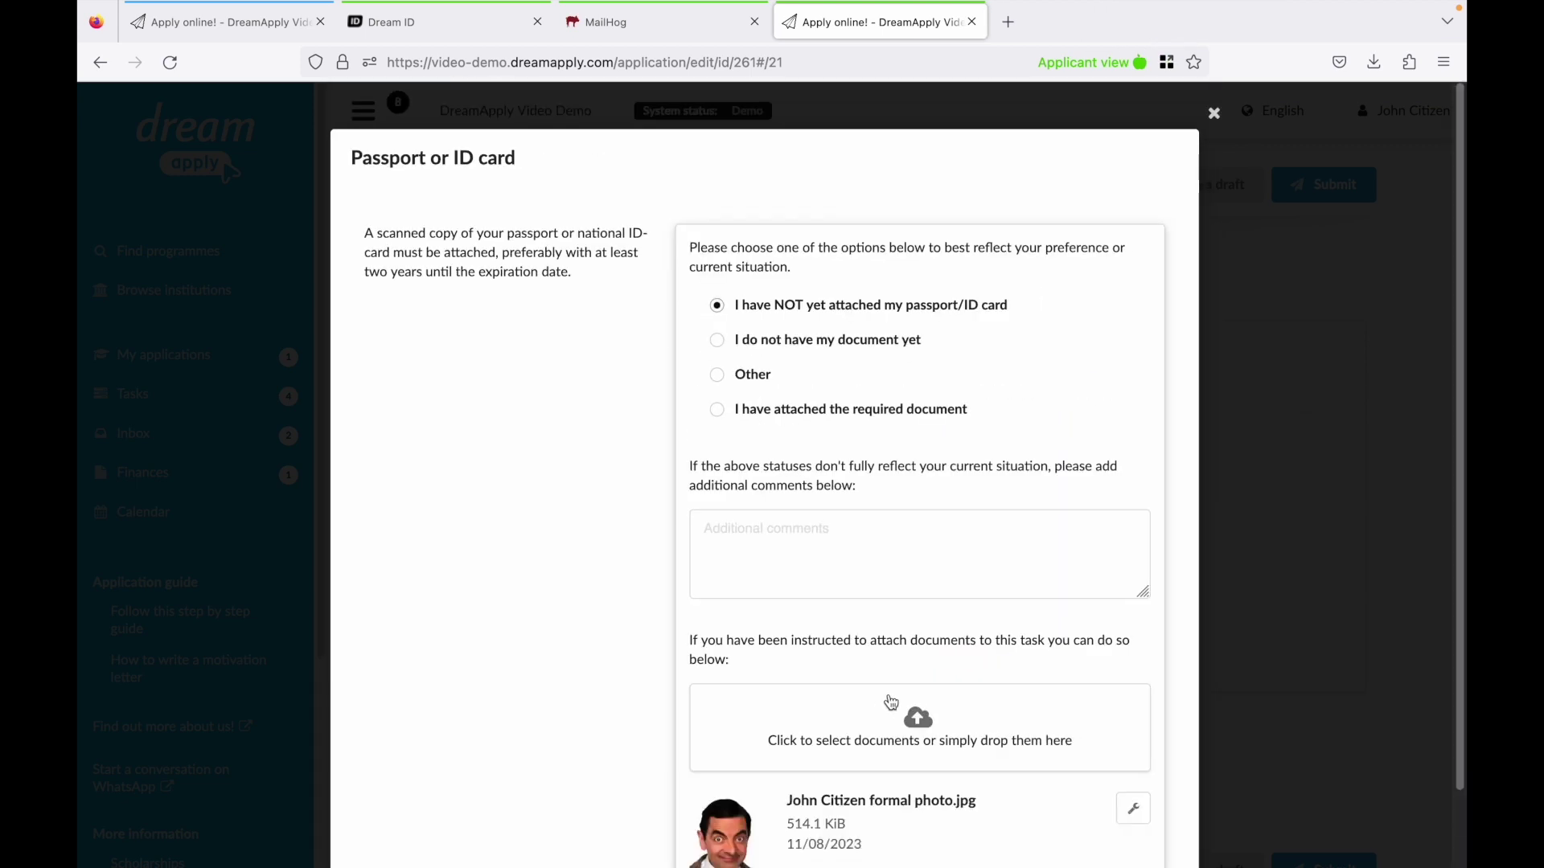
pyautogui.click(1214, 113)
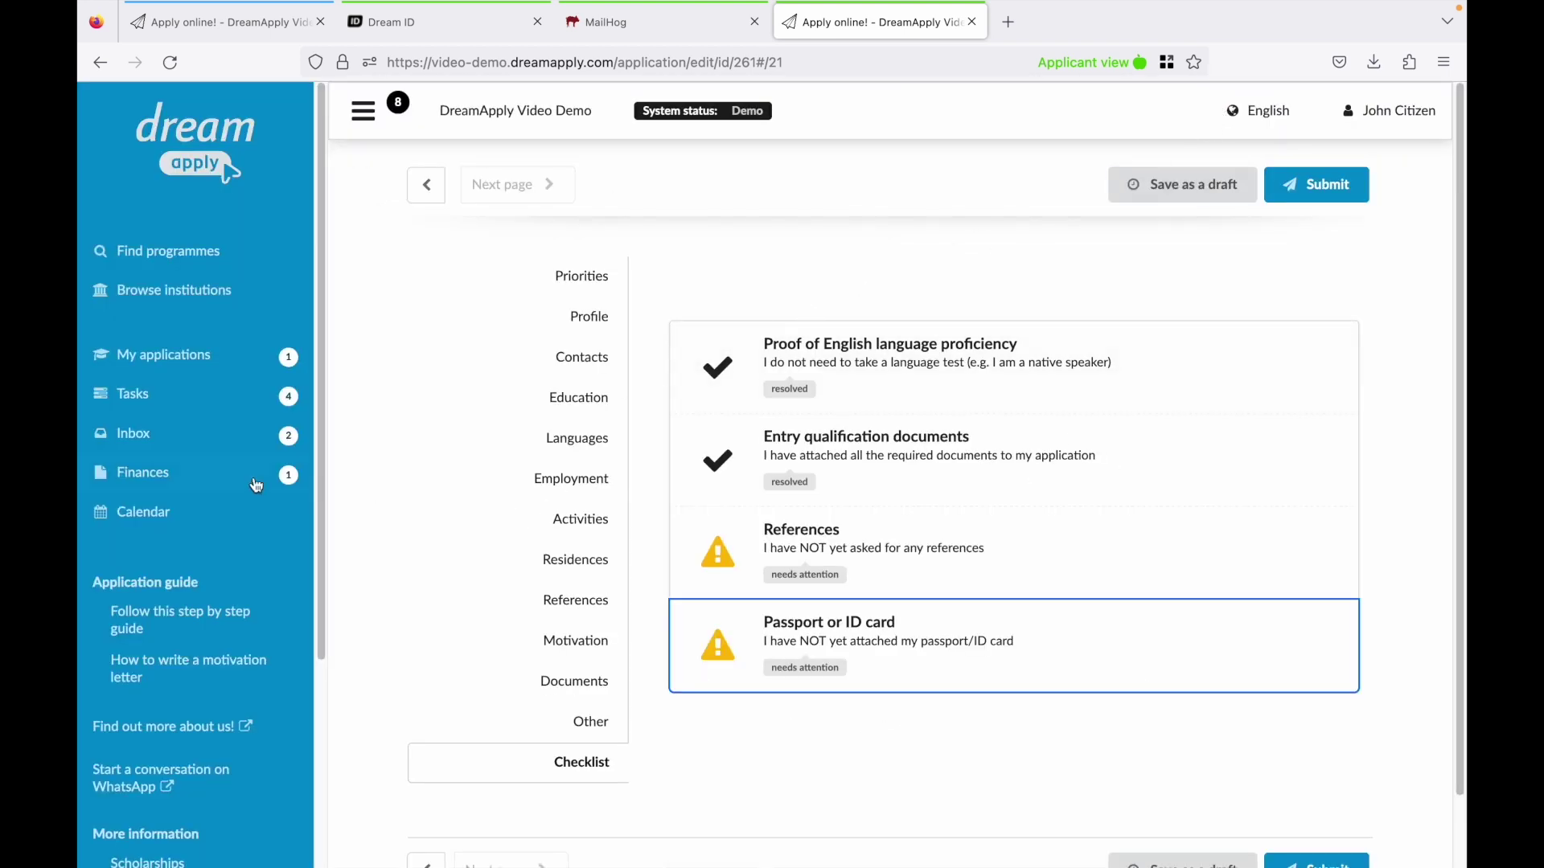
pyautogui.click(145, 481)
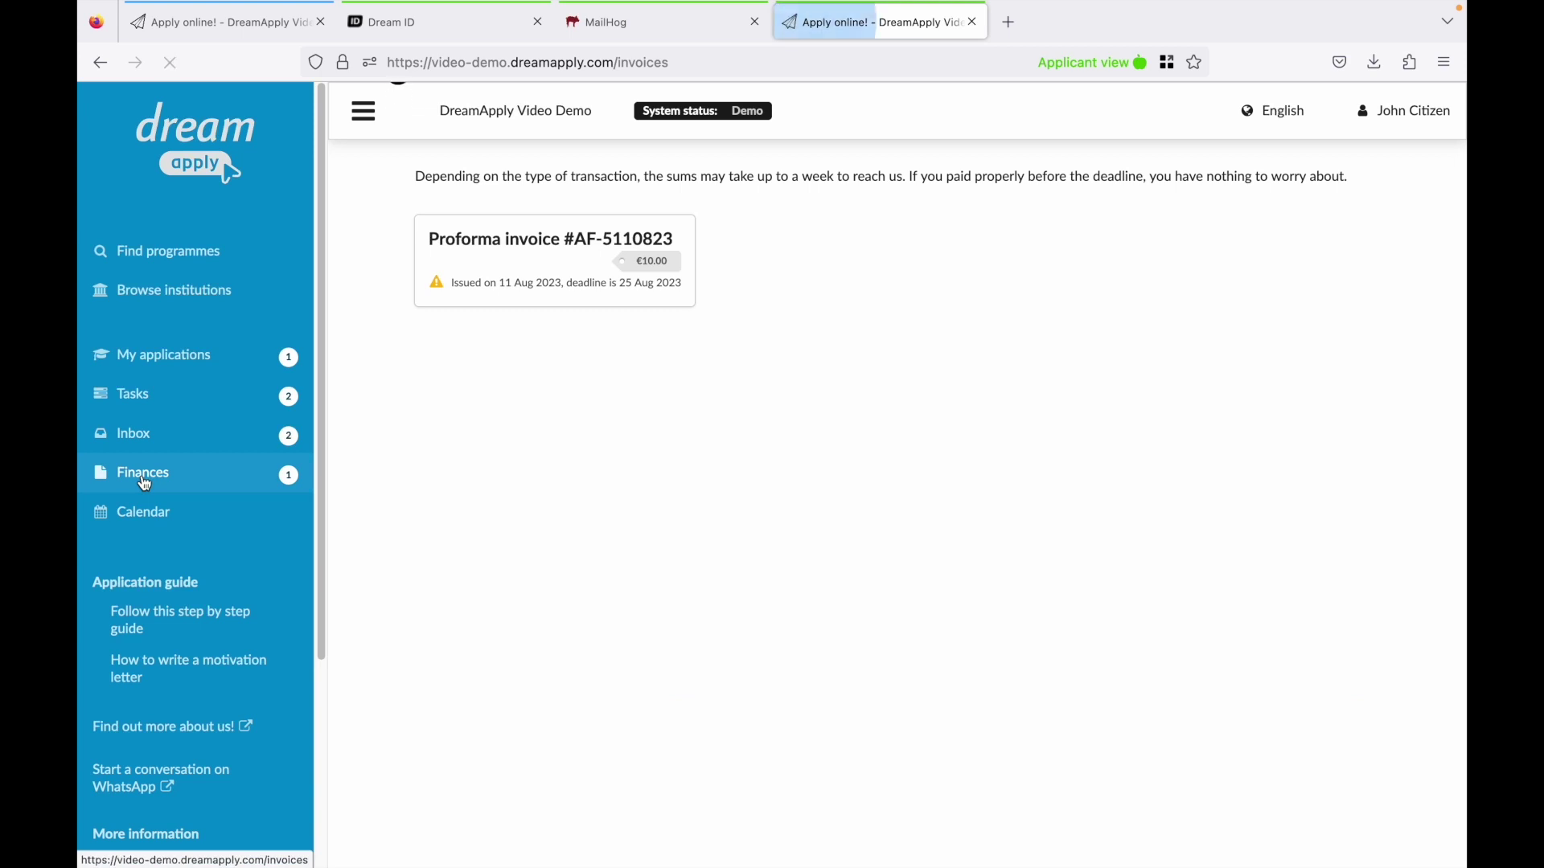
# Review the €10.00 proforma invoice, then download data policy.pdf from the Welcome inbox message.
pyautogui.click(551, 240)
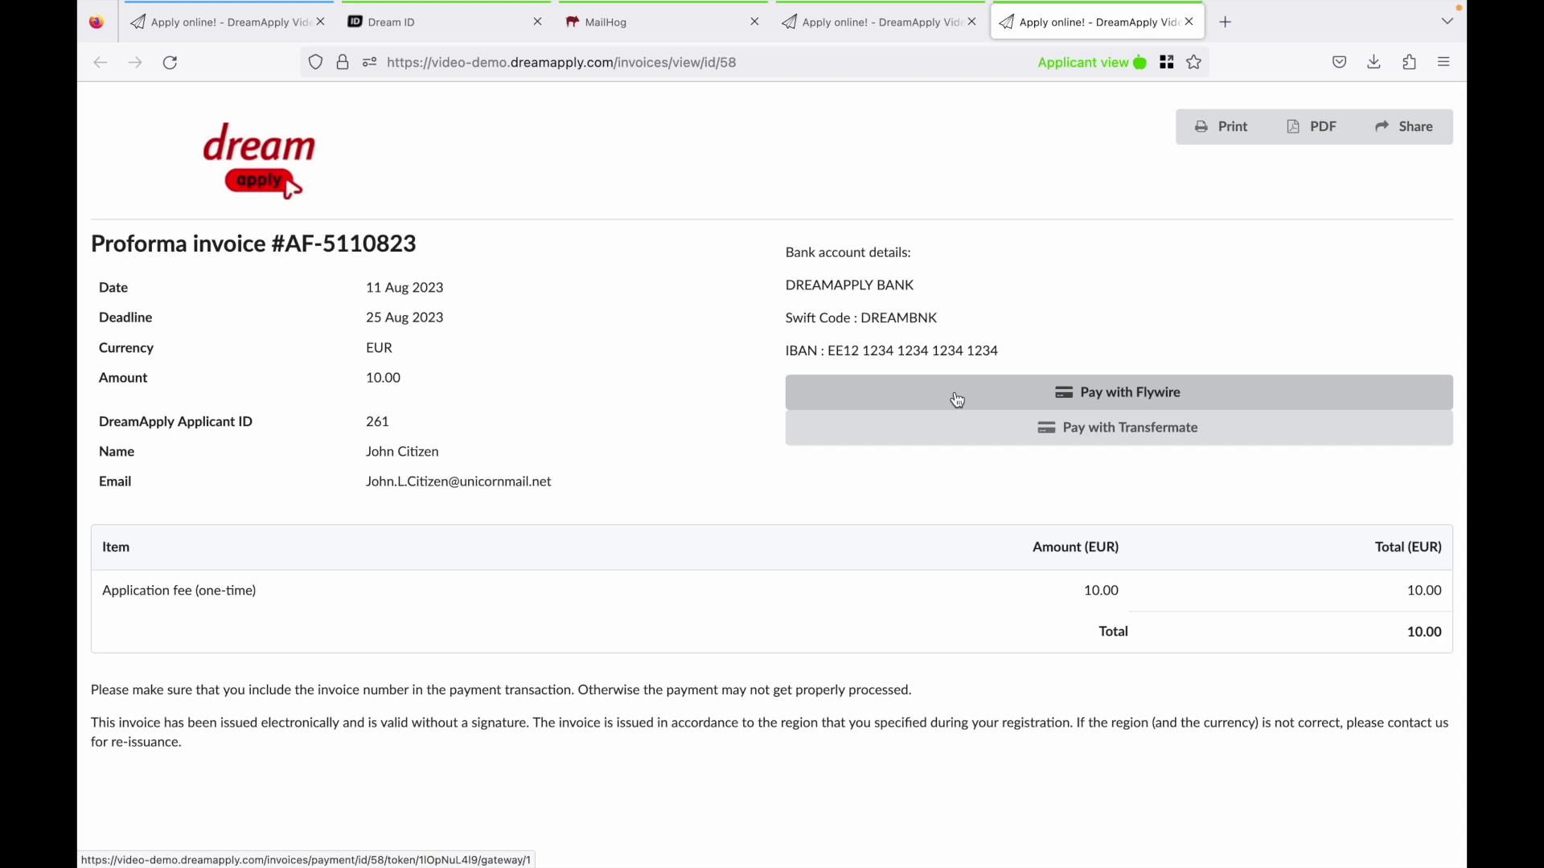
pyautogui.hotkey('ctrl', 'w')
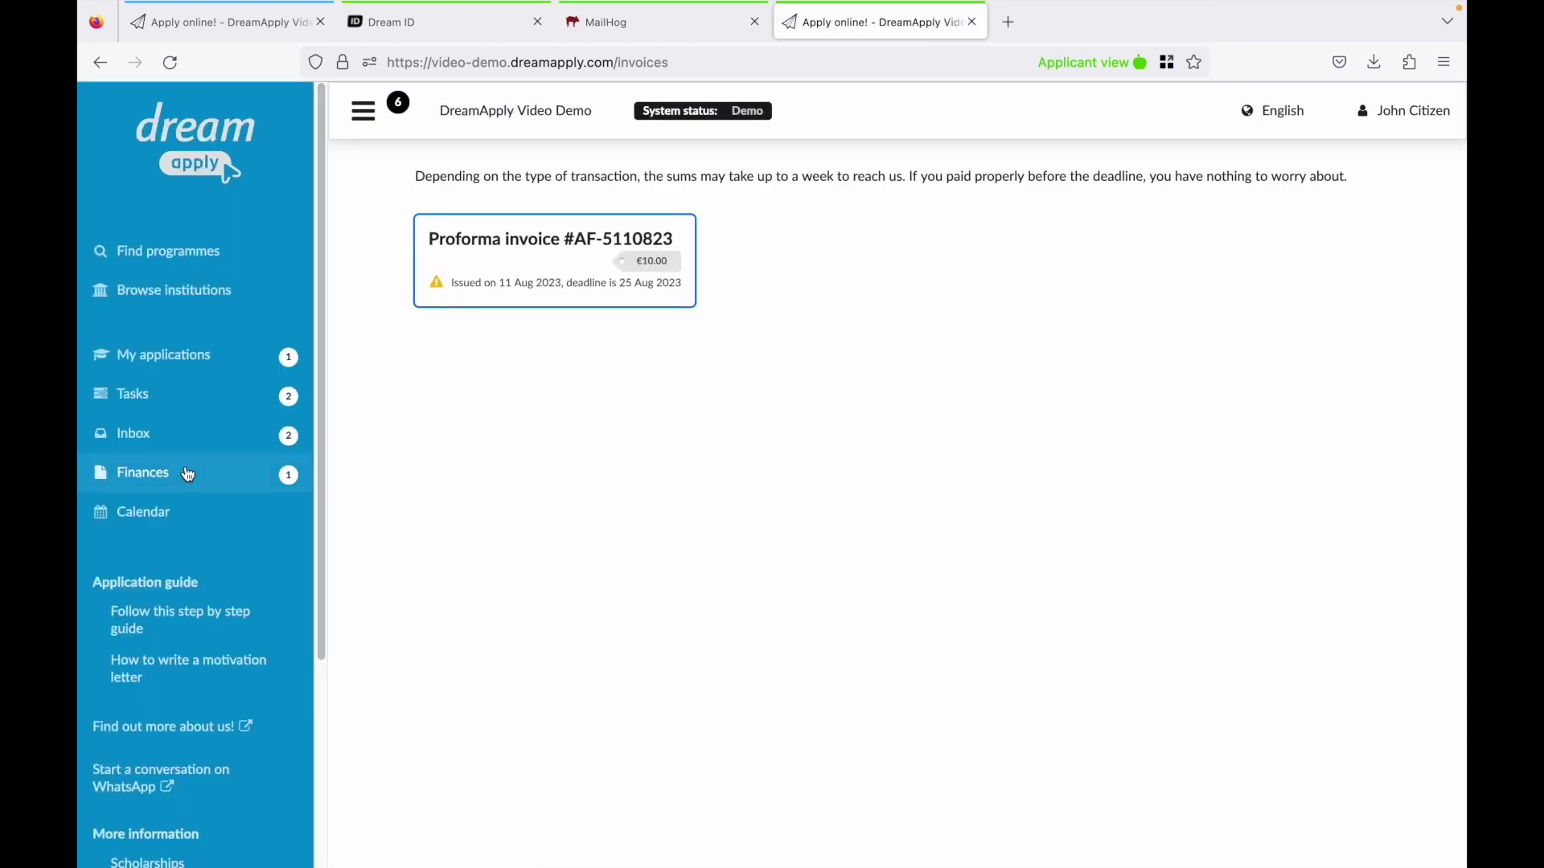
pyautogui.click(152, 441)
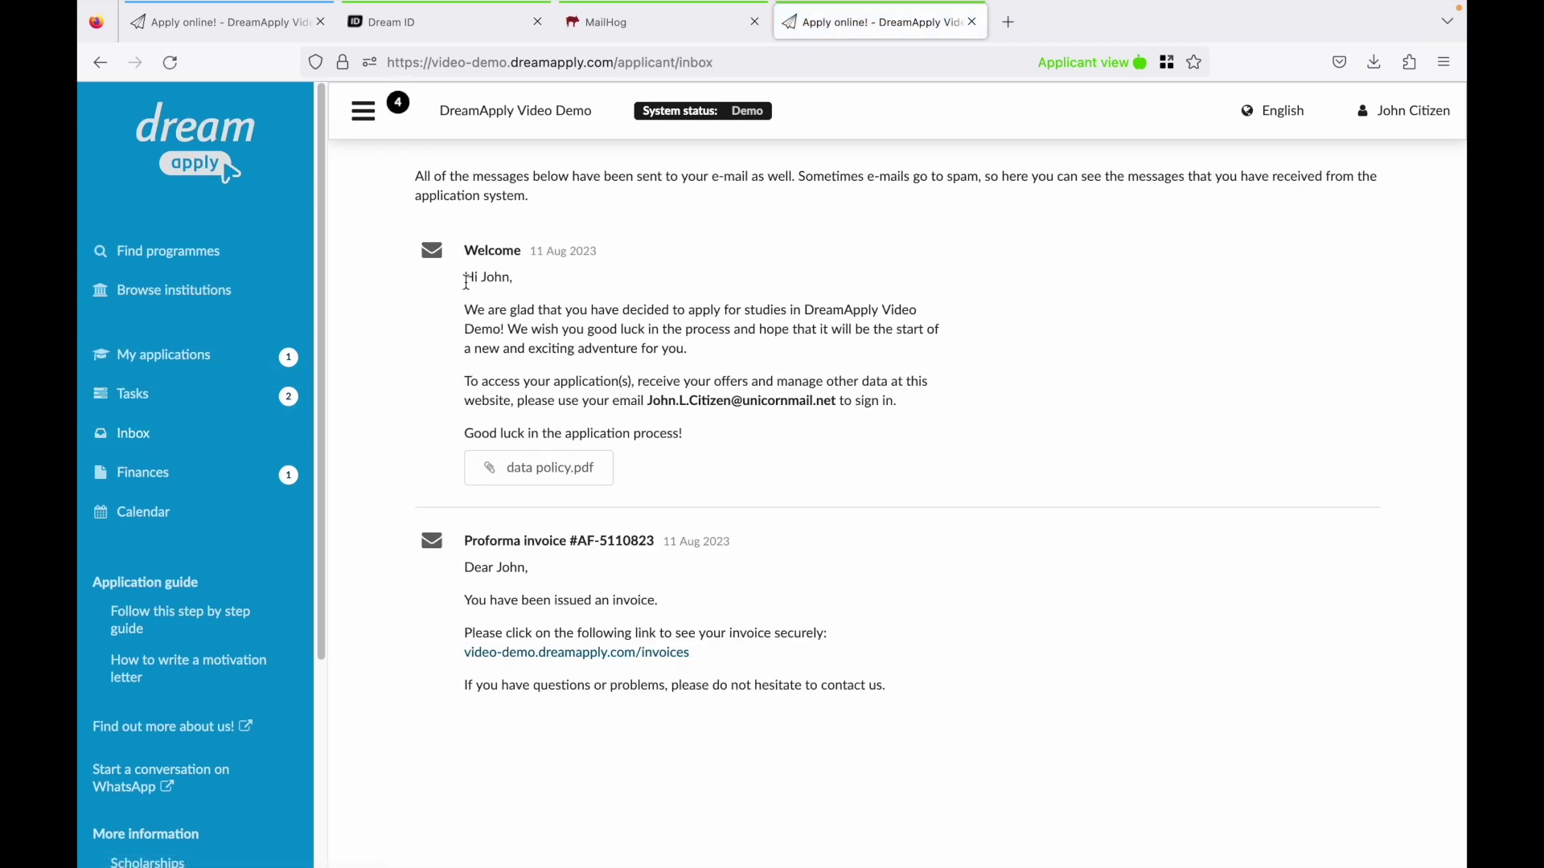
pyautogui.click(532, 477)
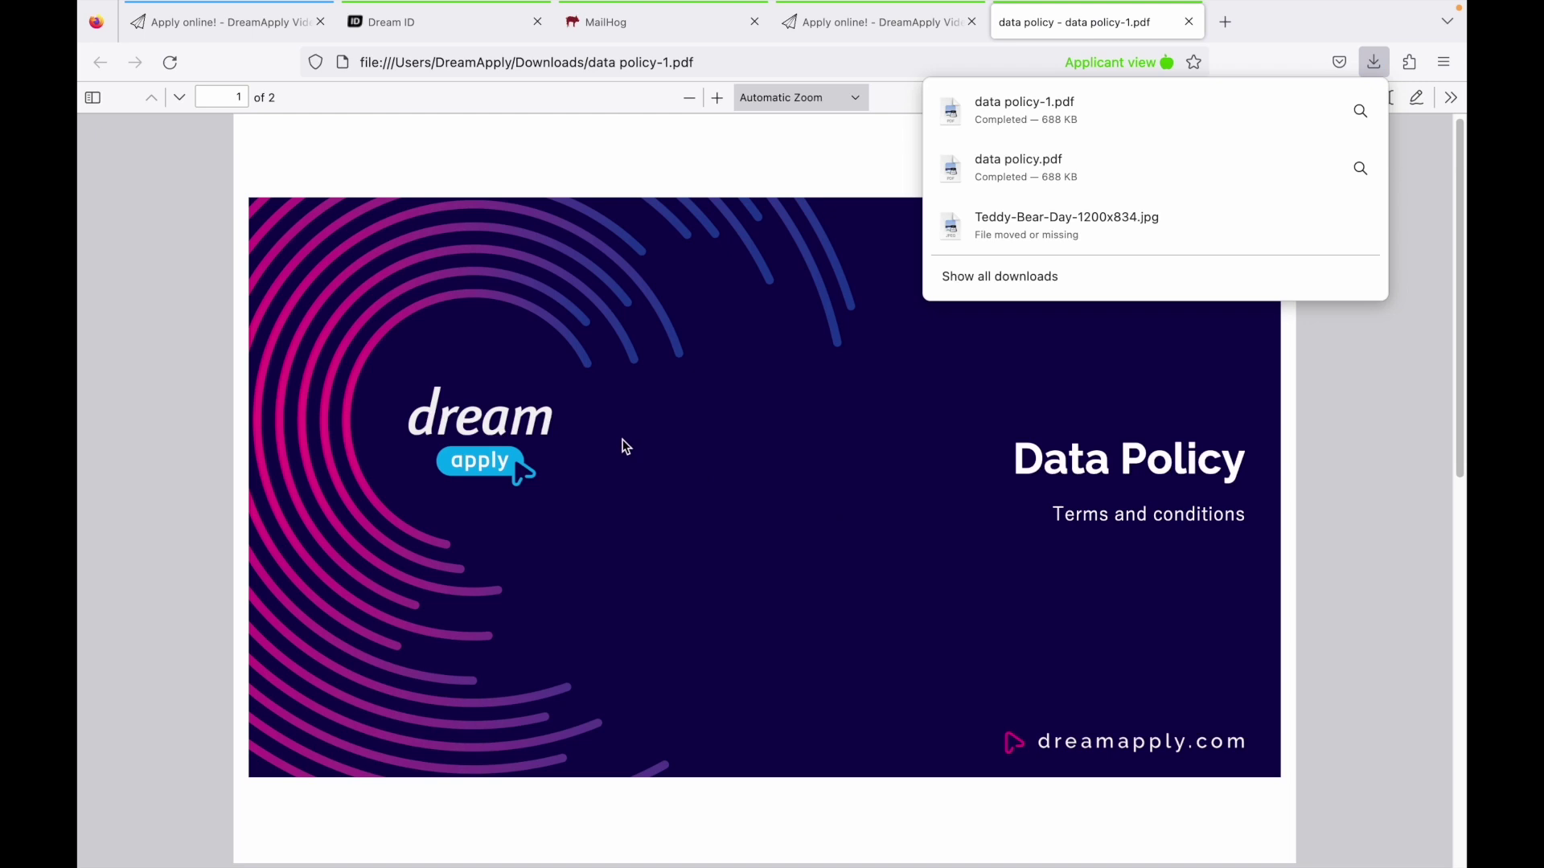
pyautogui.press('super+w')
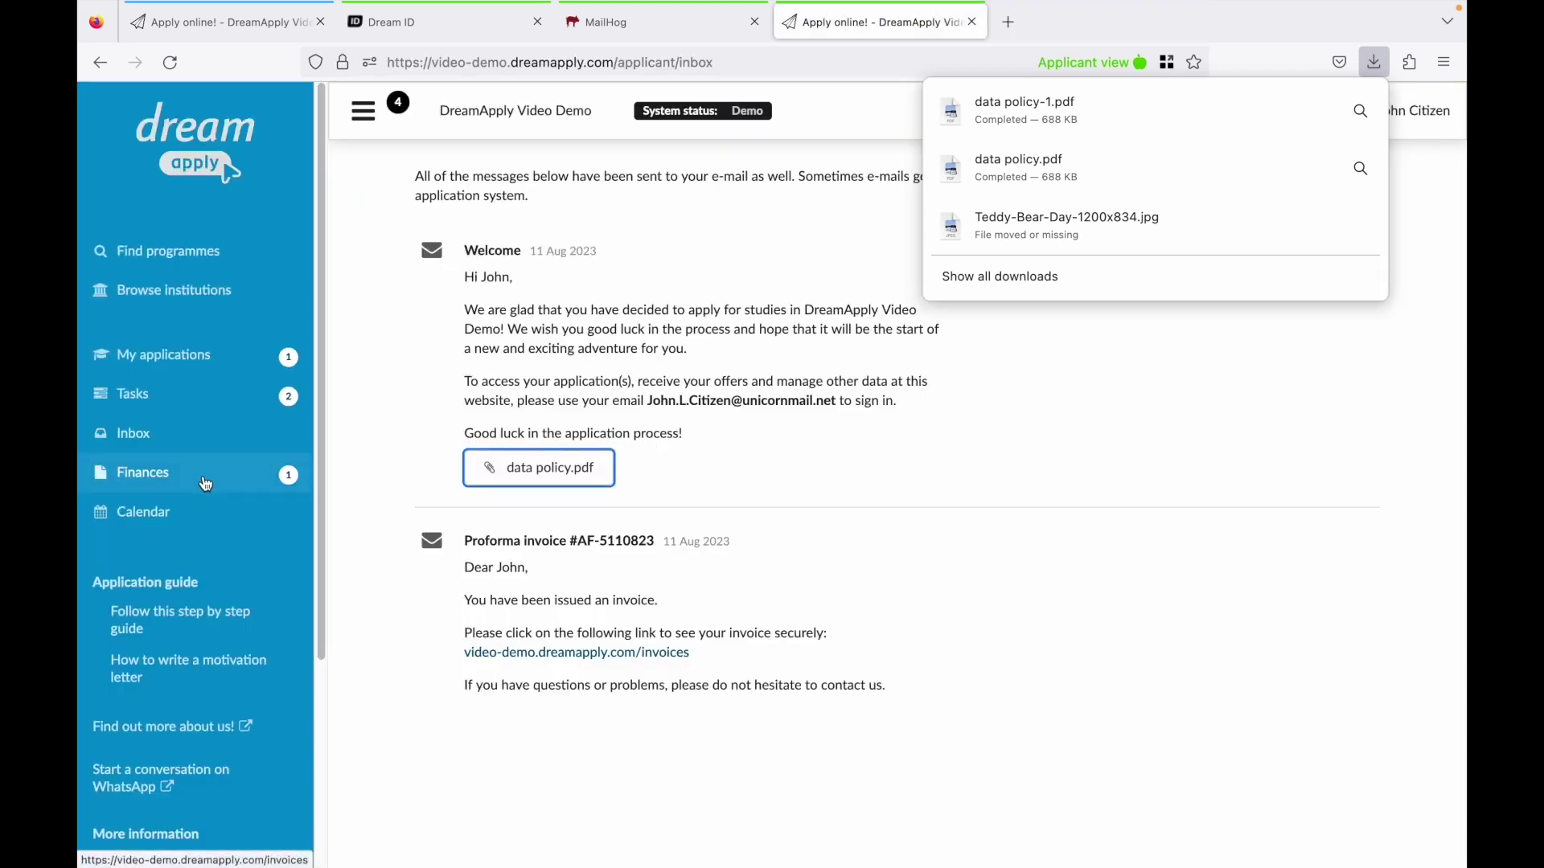
# Edit the draft application and add Master of Fine Arts for Spring semester as a choice.
pyautogui.click(155, 364)
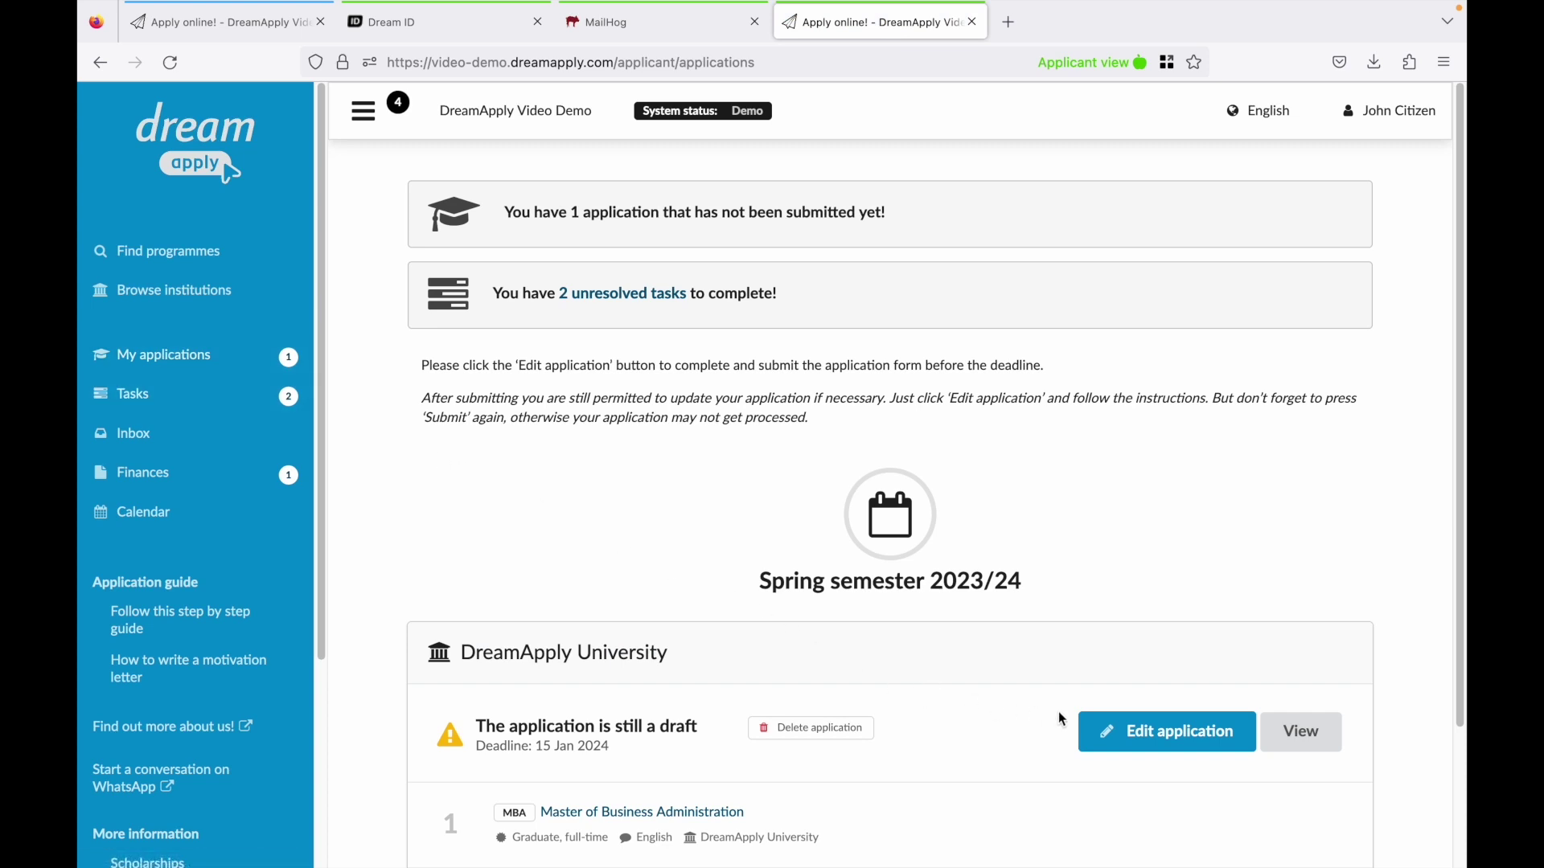
pyautogui.click(1114, 730)
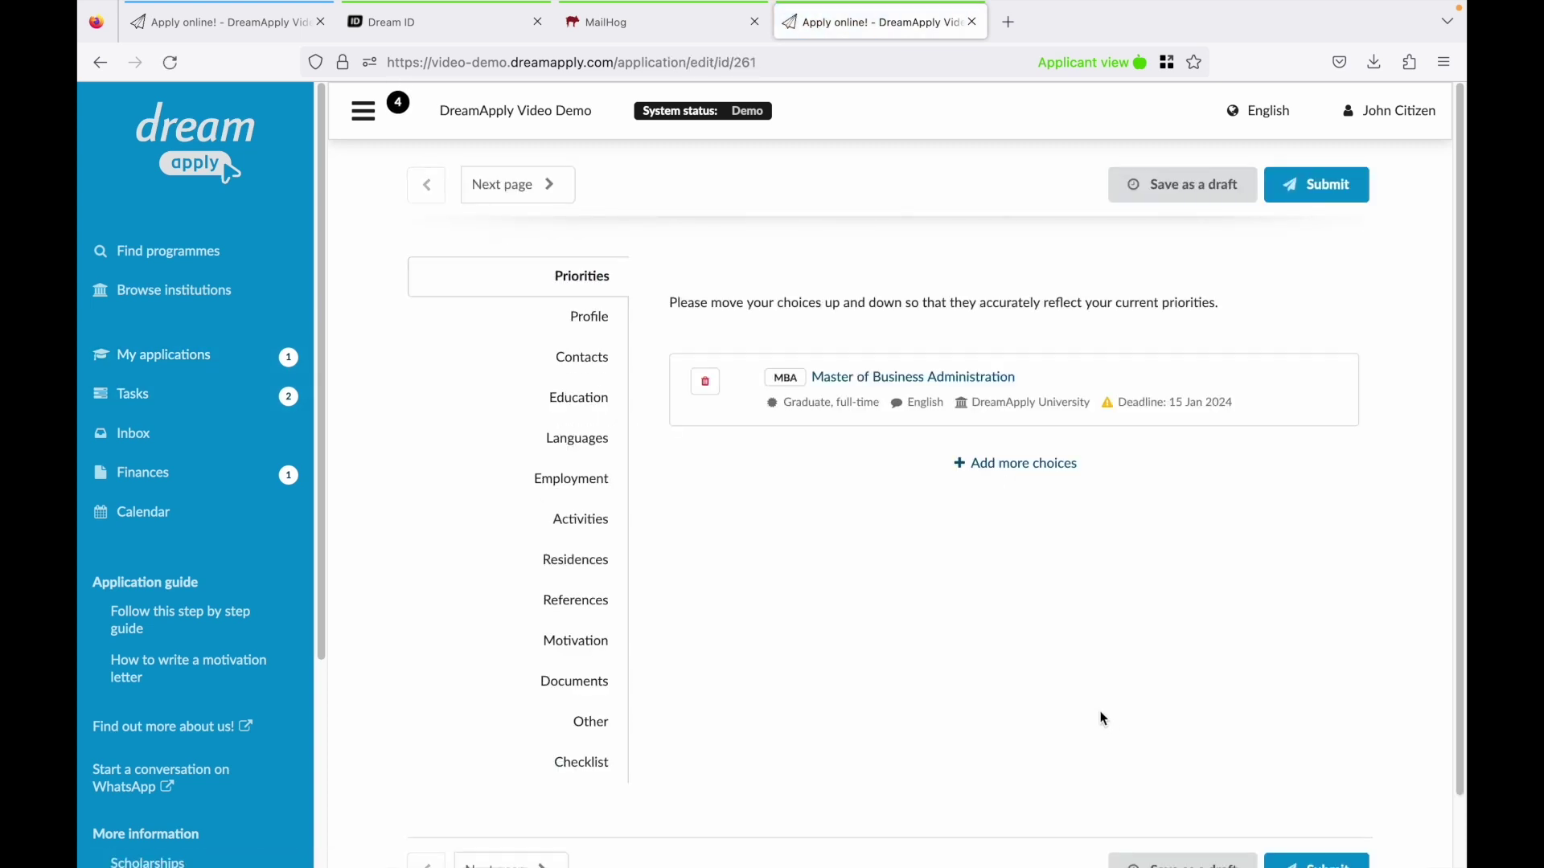
pyautogui.click(1007, 474)
pyautogui.scroll(-5, 1004, 482)
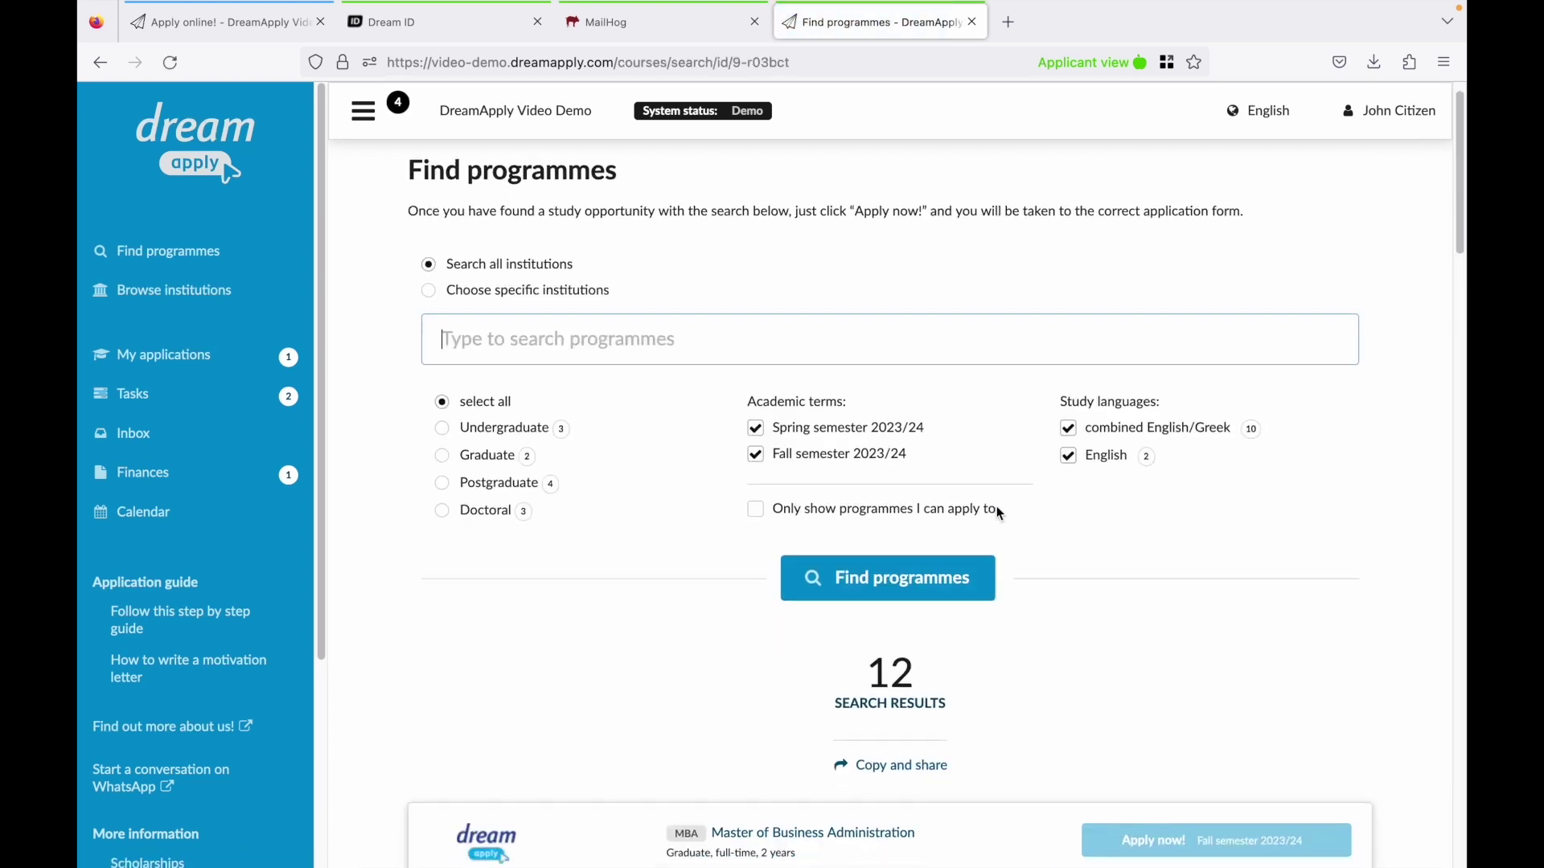
pyautogui.scroll(-5, 1005, 518)
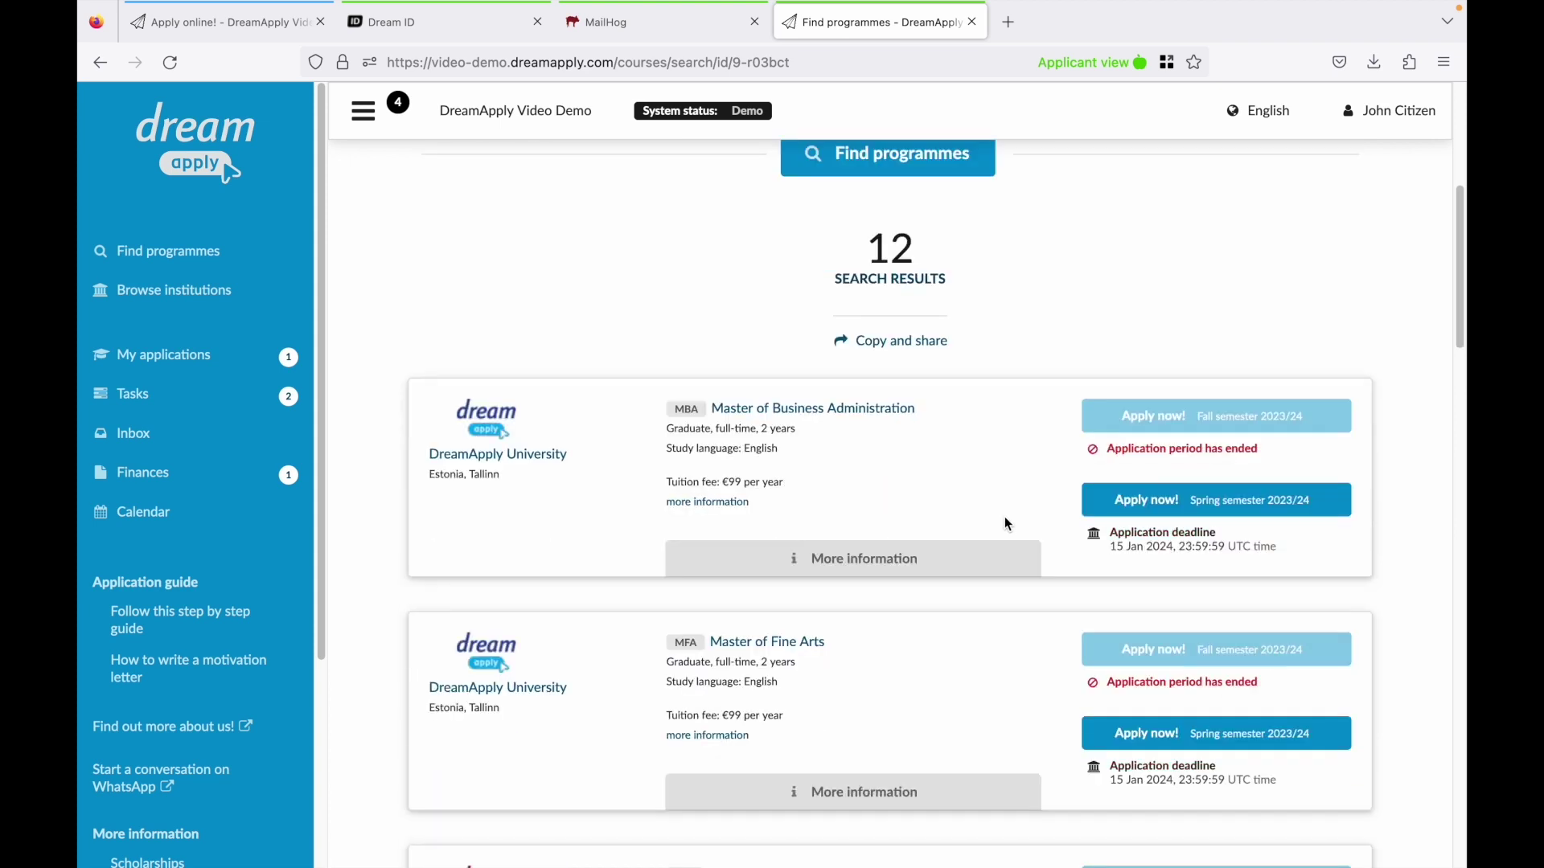
pyautogui.click(1154, 528)
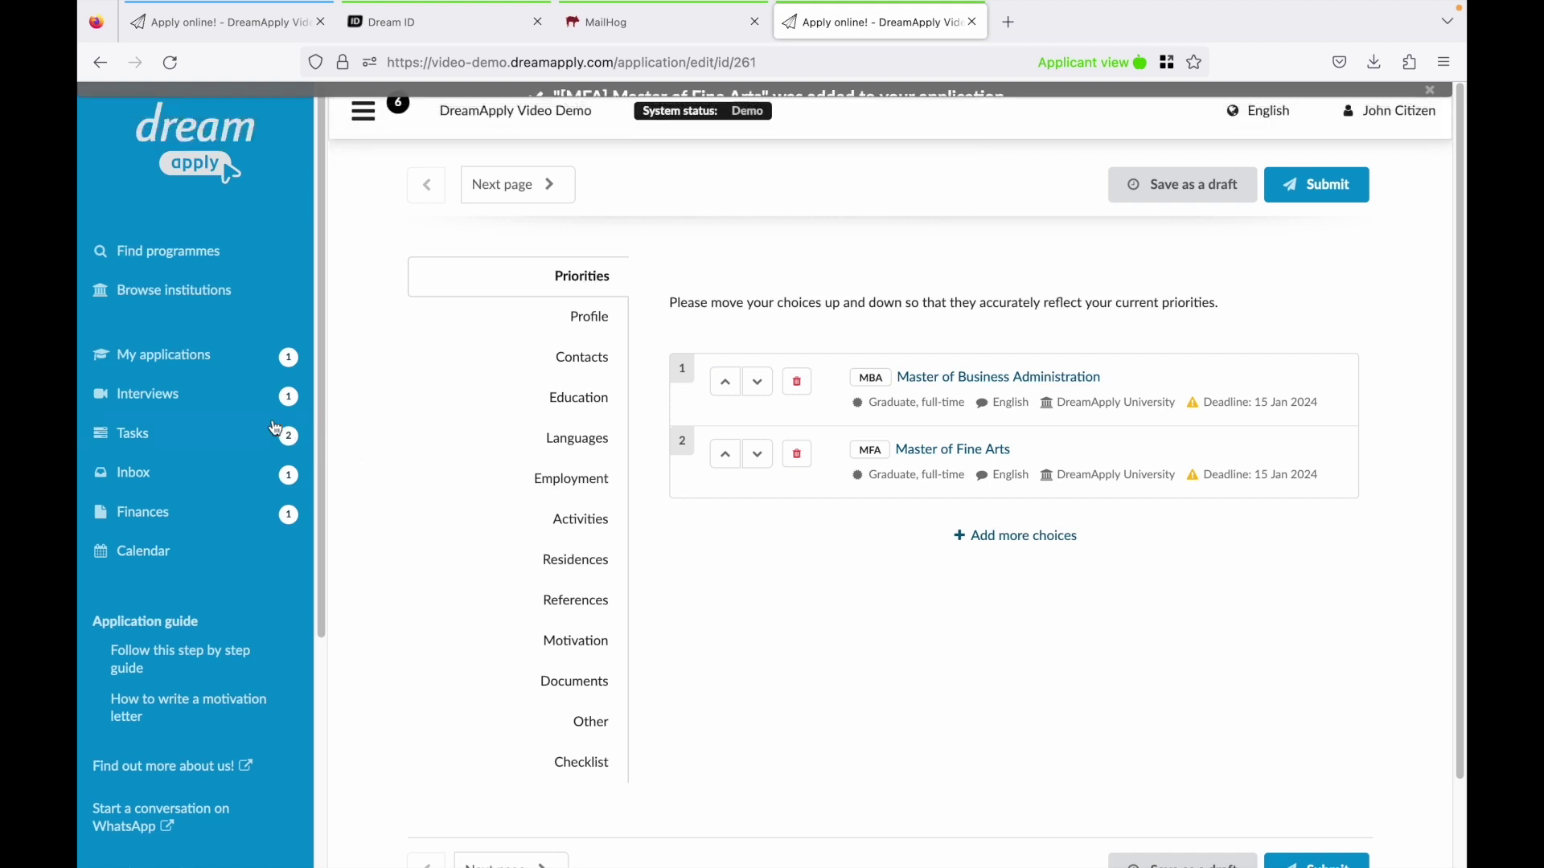
# Start the Humanities department interview, allow camera access and complete a practice recording.
pyautogui.click(197, 399)
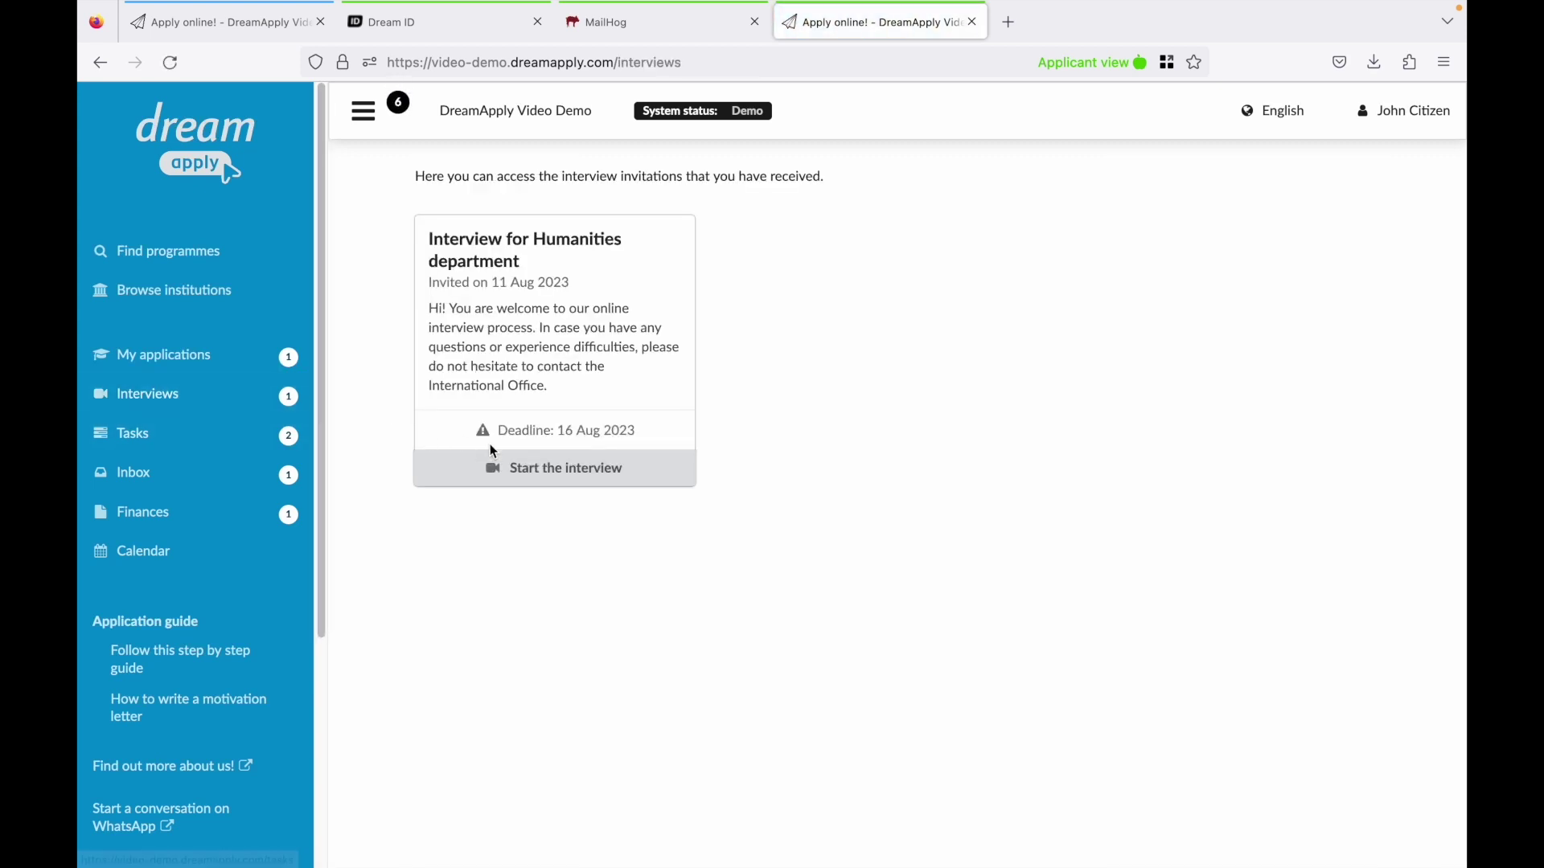
pyautogui.click(529, 469)
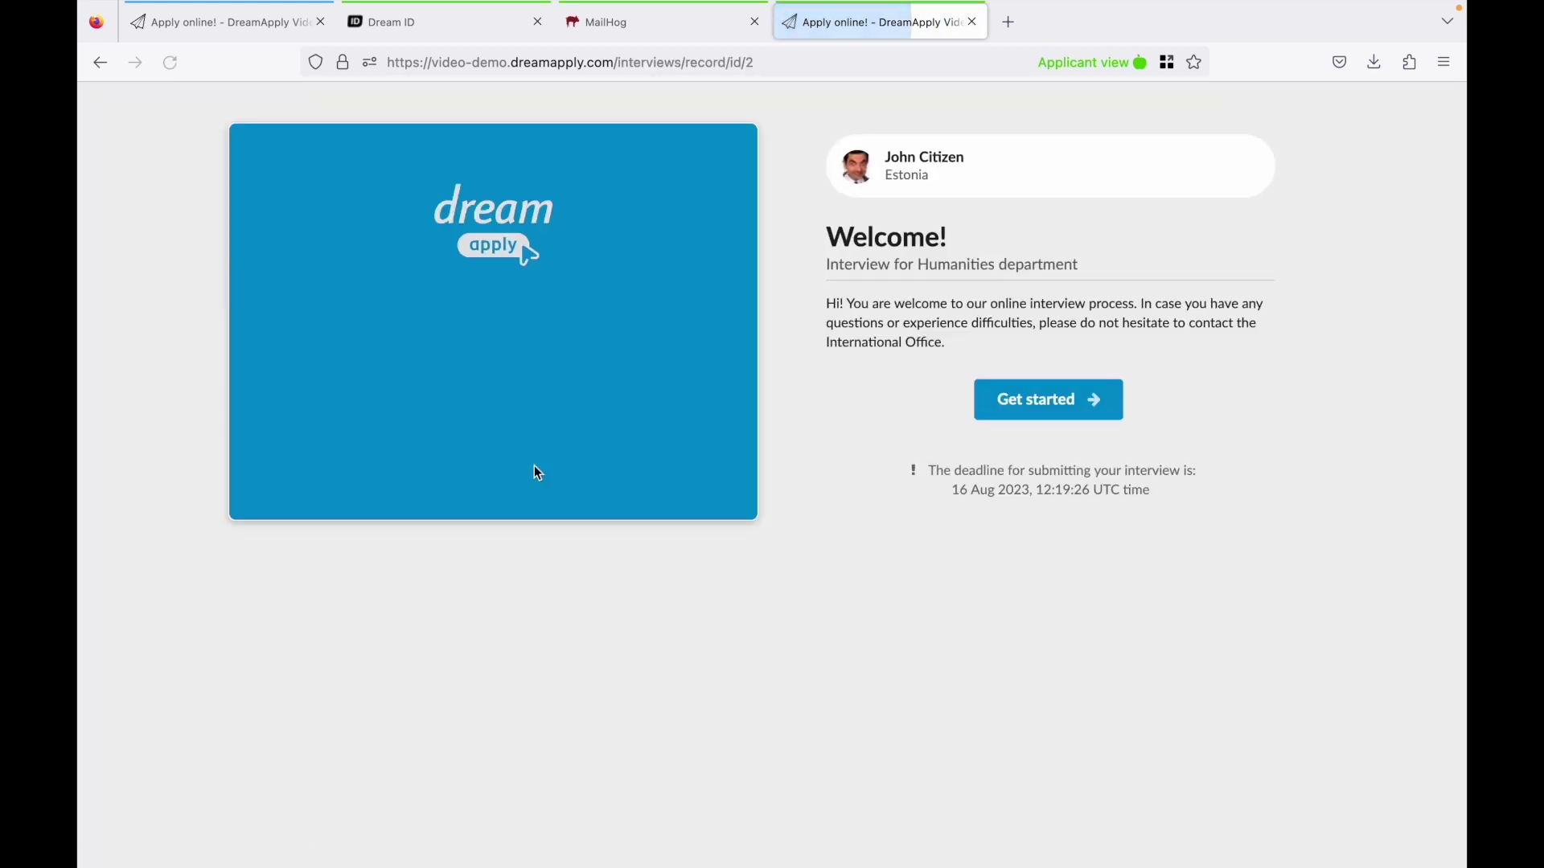
pyautogui.click(1061, 400)
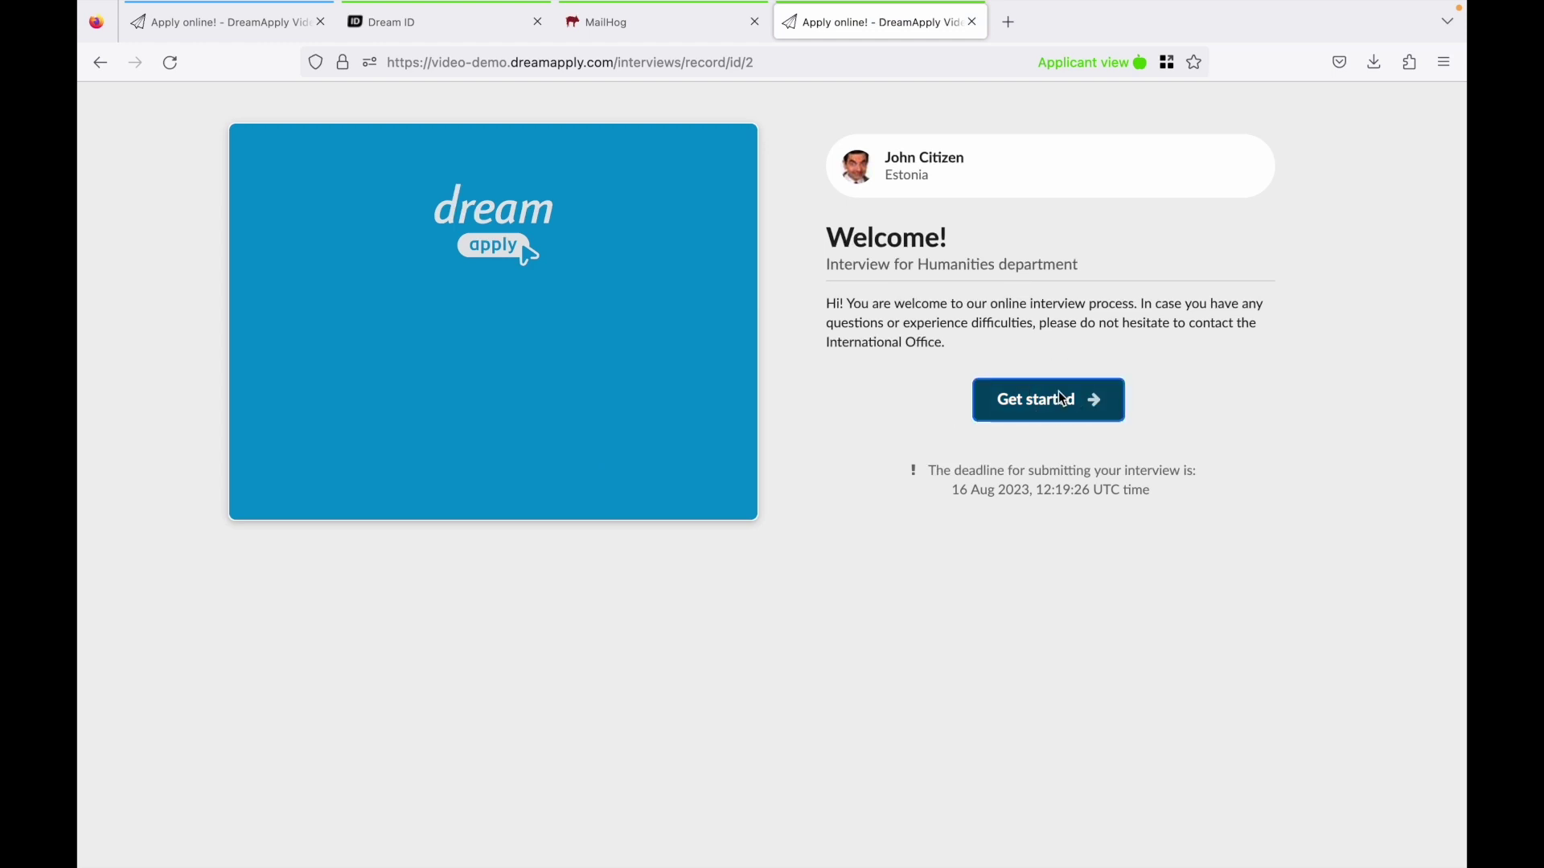
pyautogui.click(744, 255)
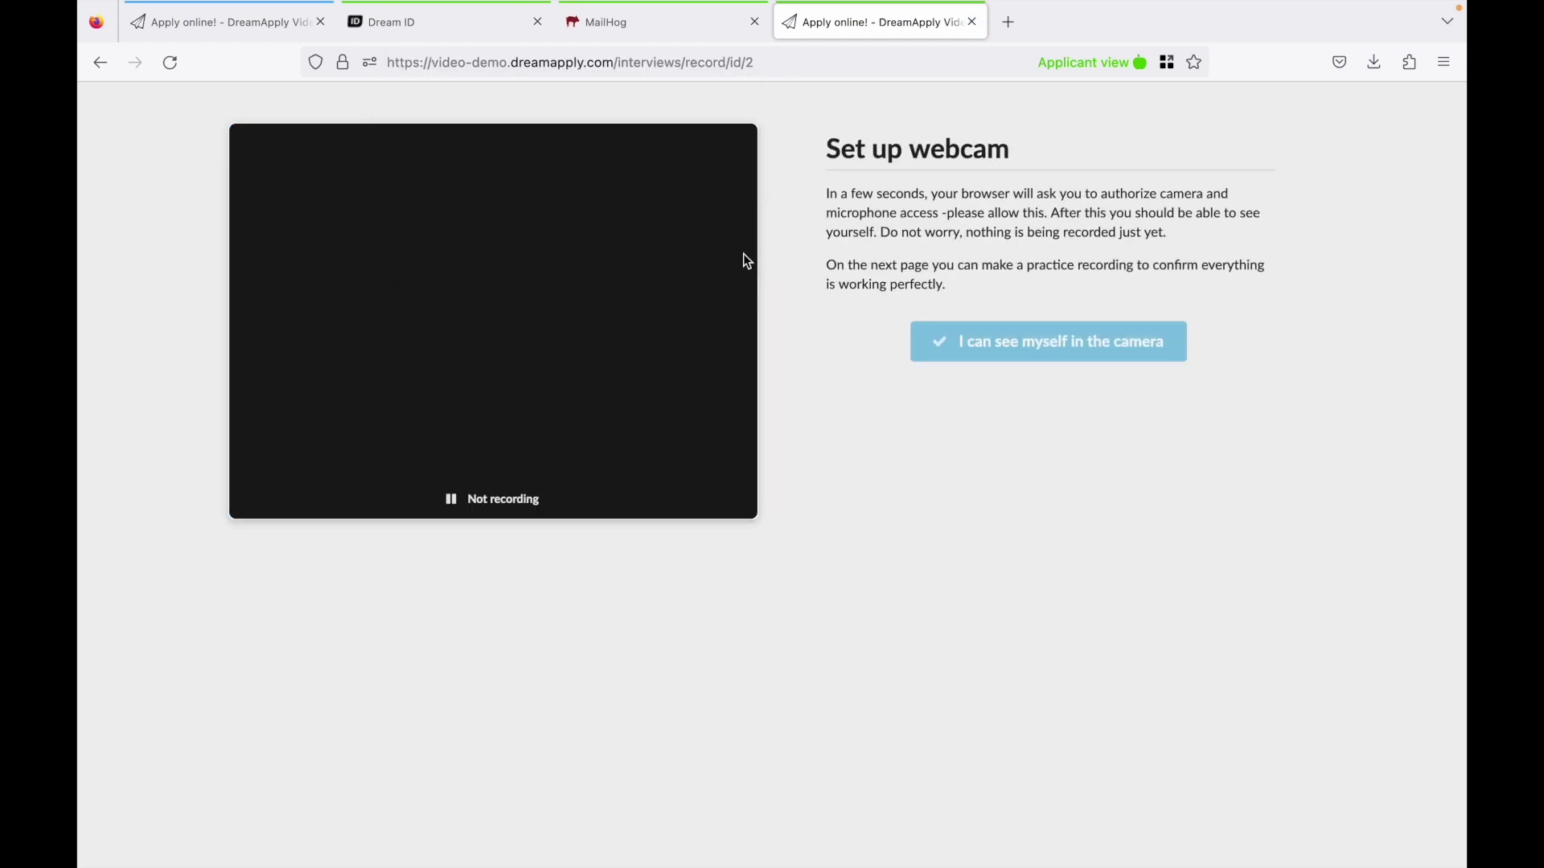
pyautogui.click(976, 341)
pyautogui.click(1035, 412)
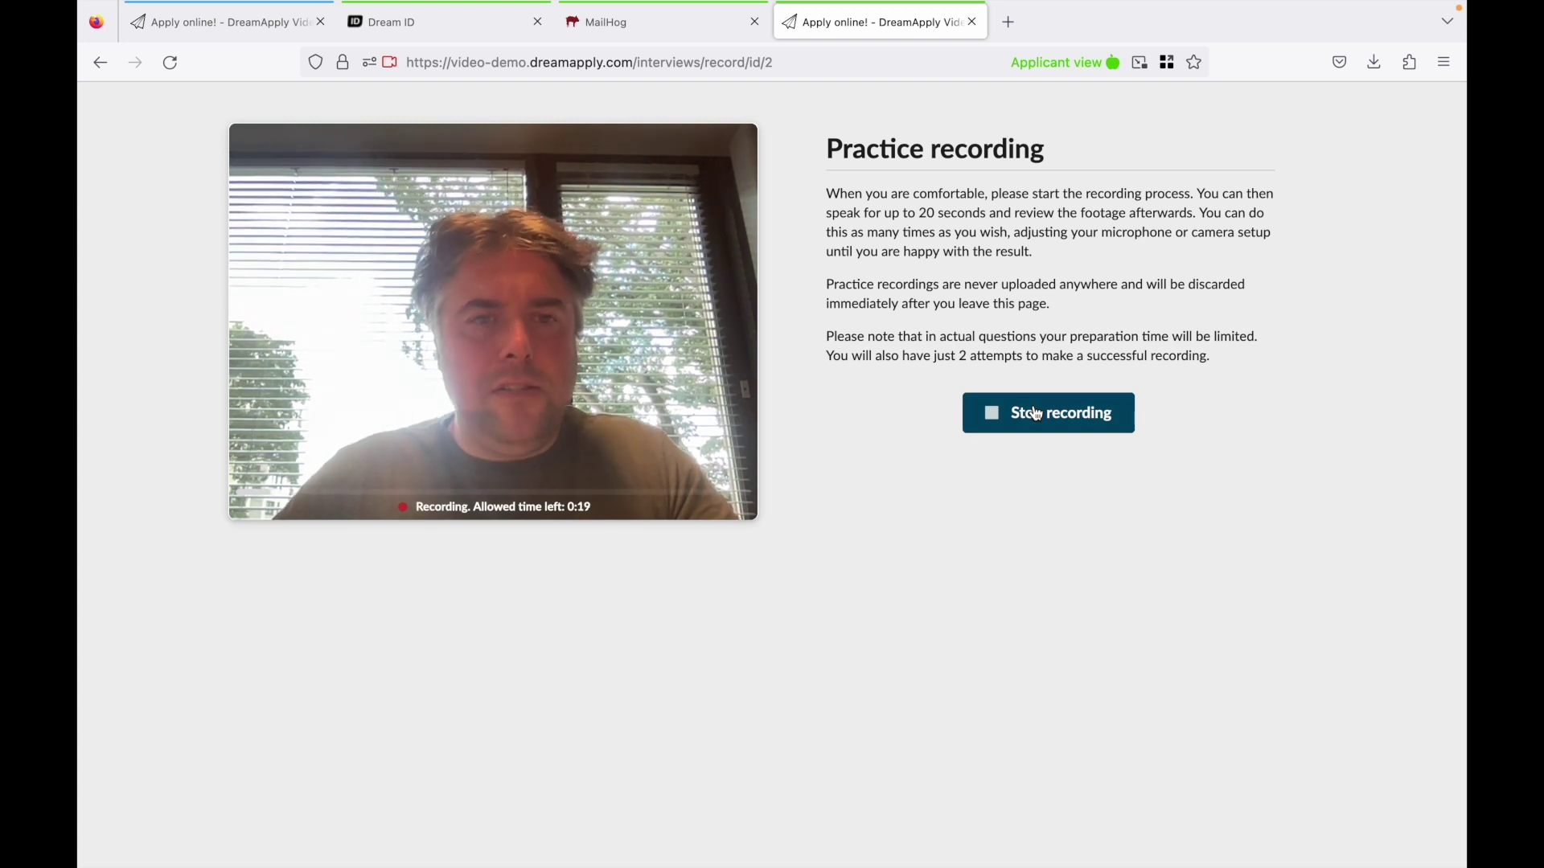
pyautogui.click(1036, 414)
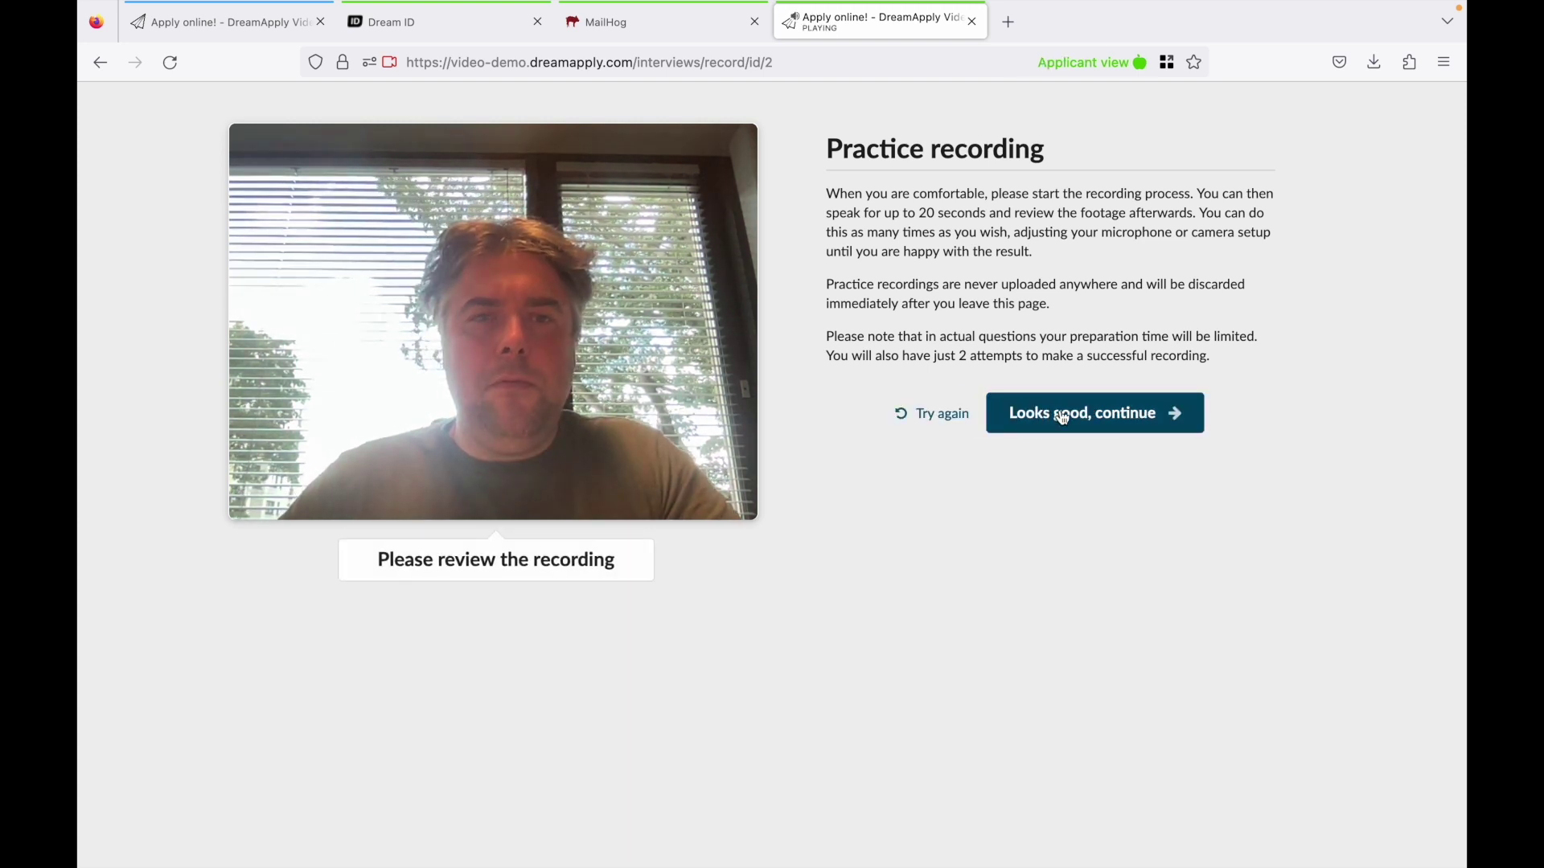
pyautogui.click(1049, 413)
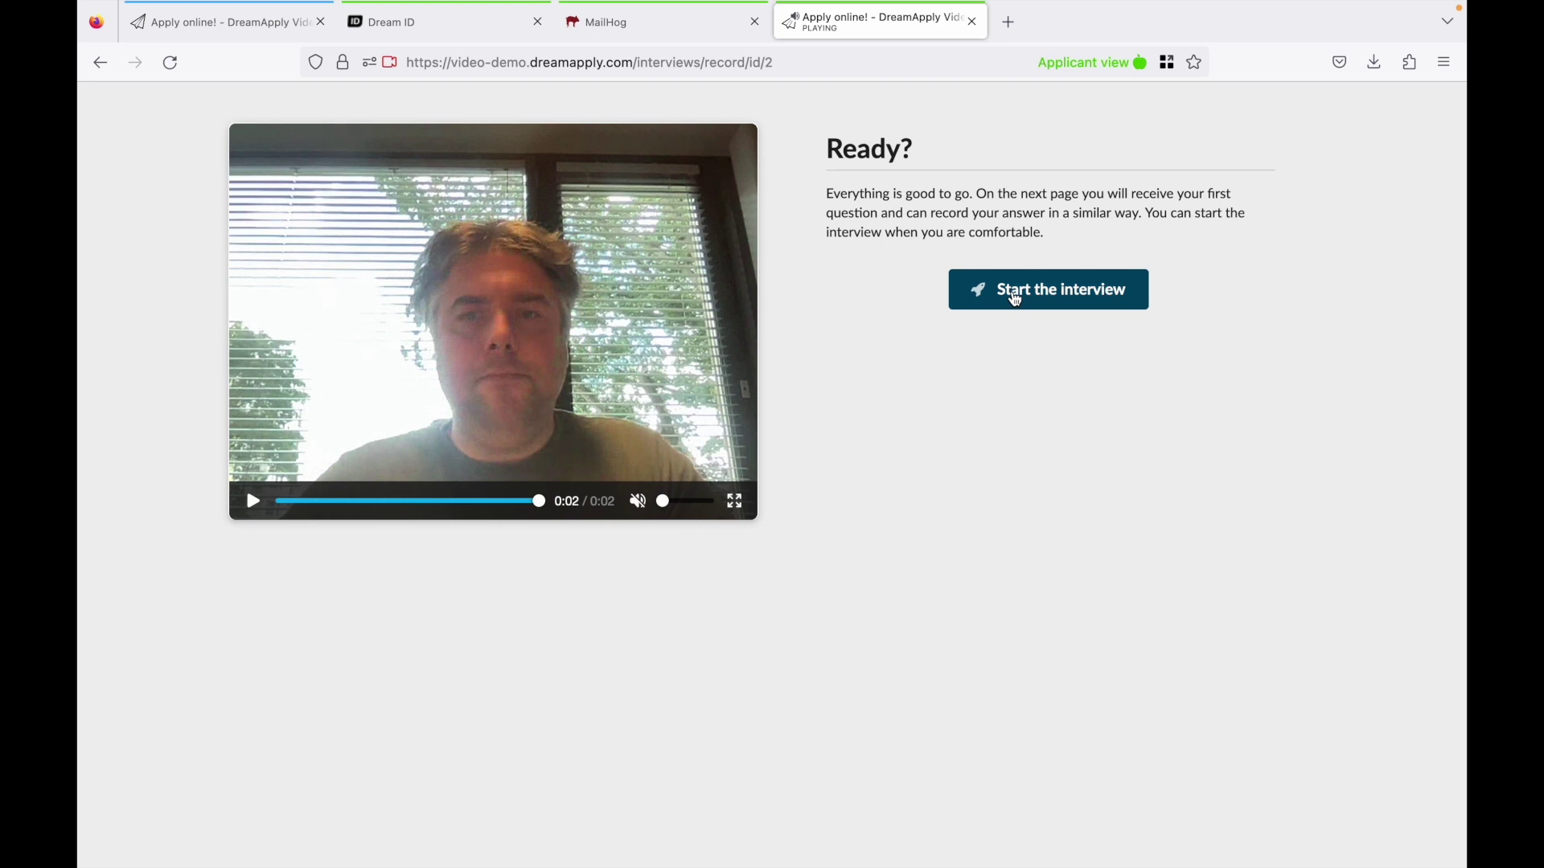
# Record and submit the answer to the interview question, then rate the experience Great.
pyautogui.click(1015, 299)
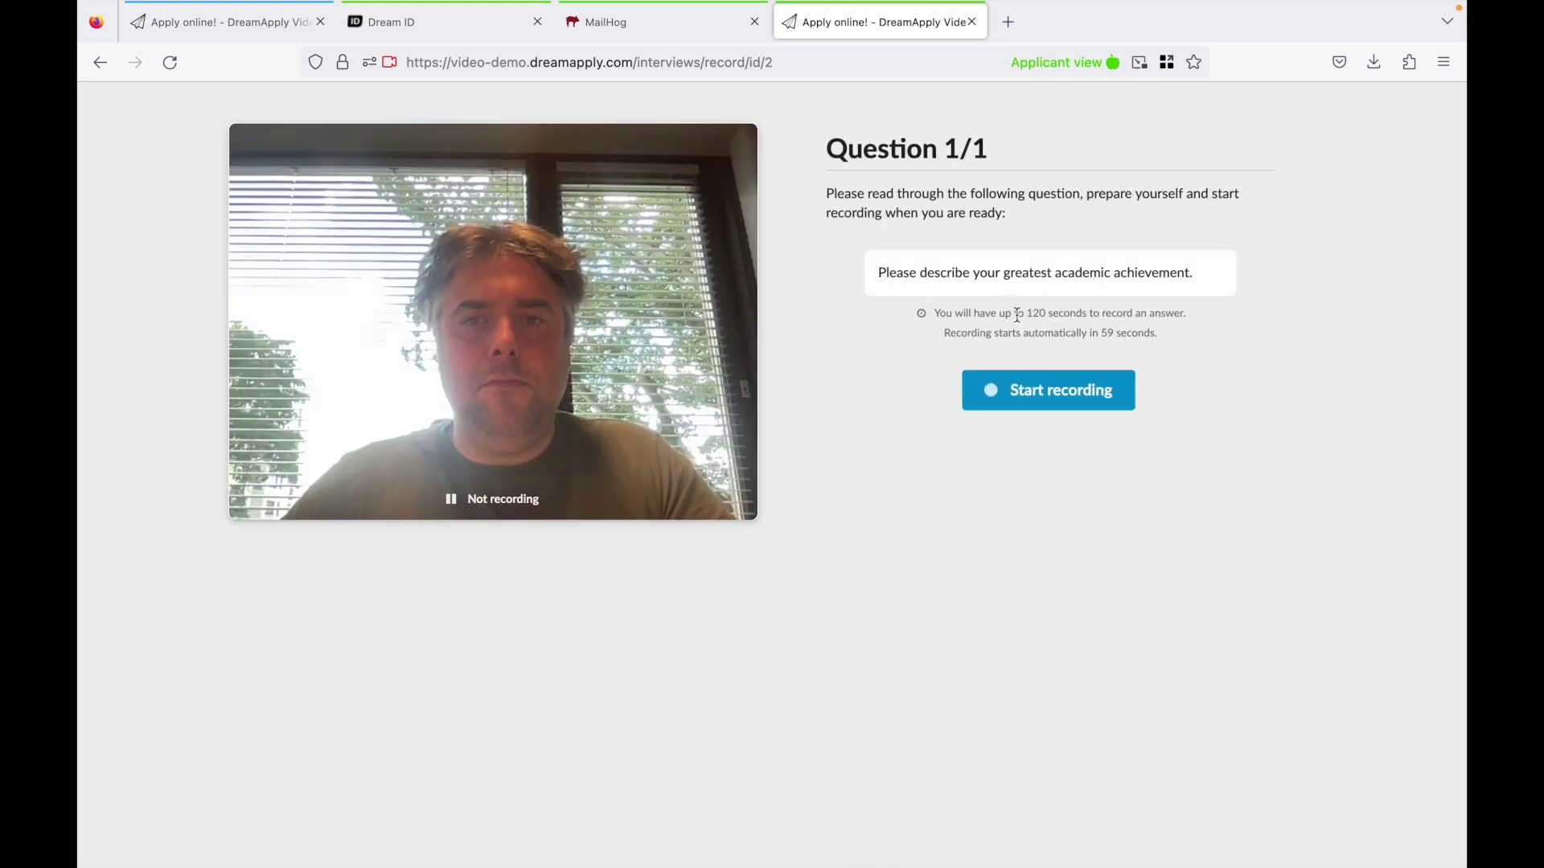
pyautogui.moveTo(964, 276); pyautogui.dragTo(1123, 289)
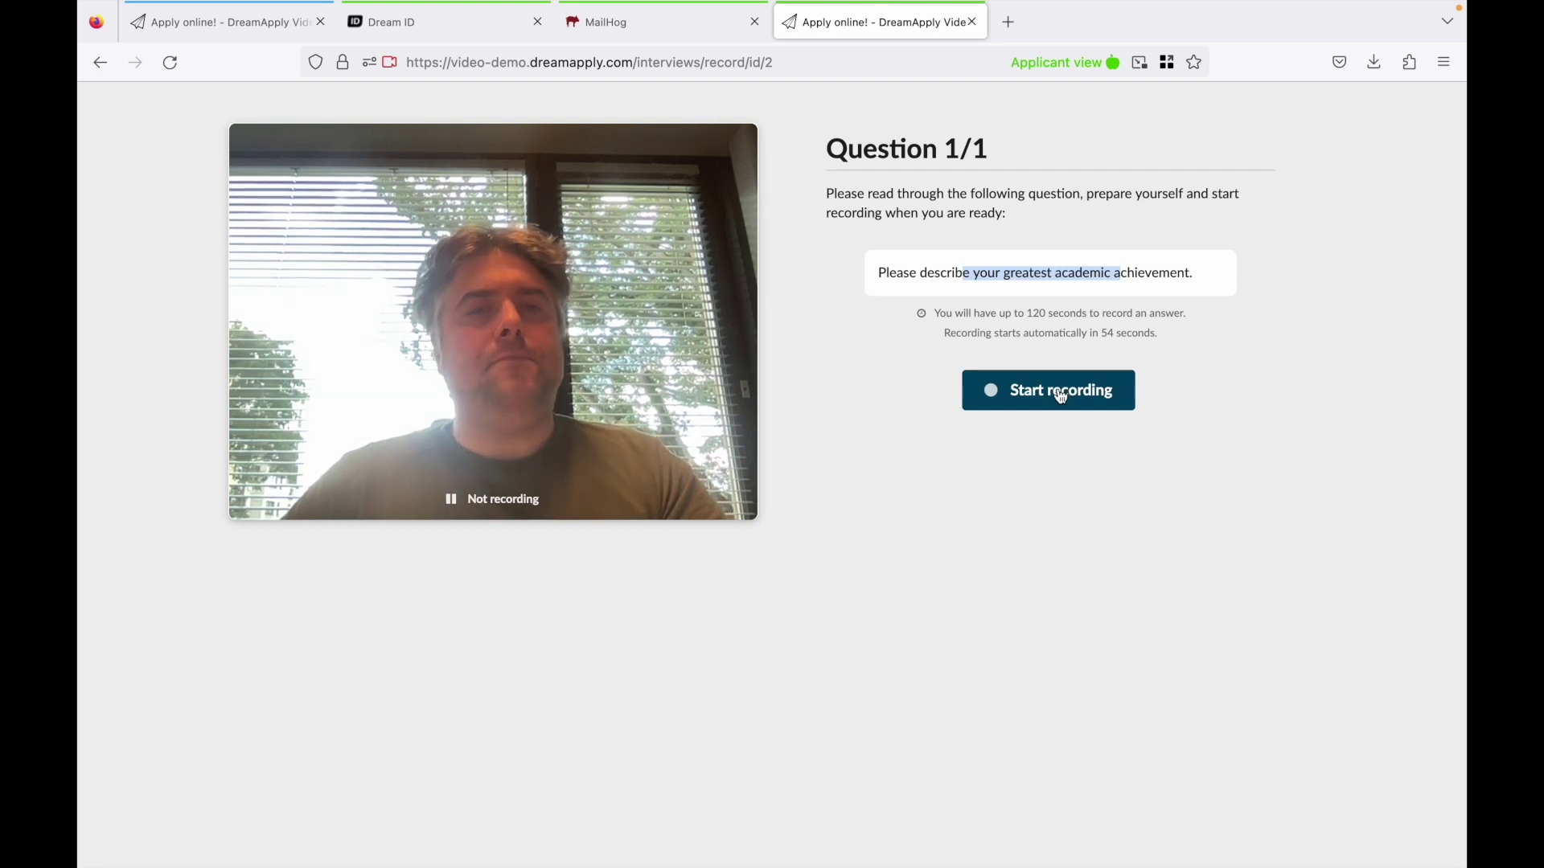
pyautogui.click(1062, 391)
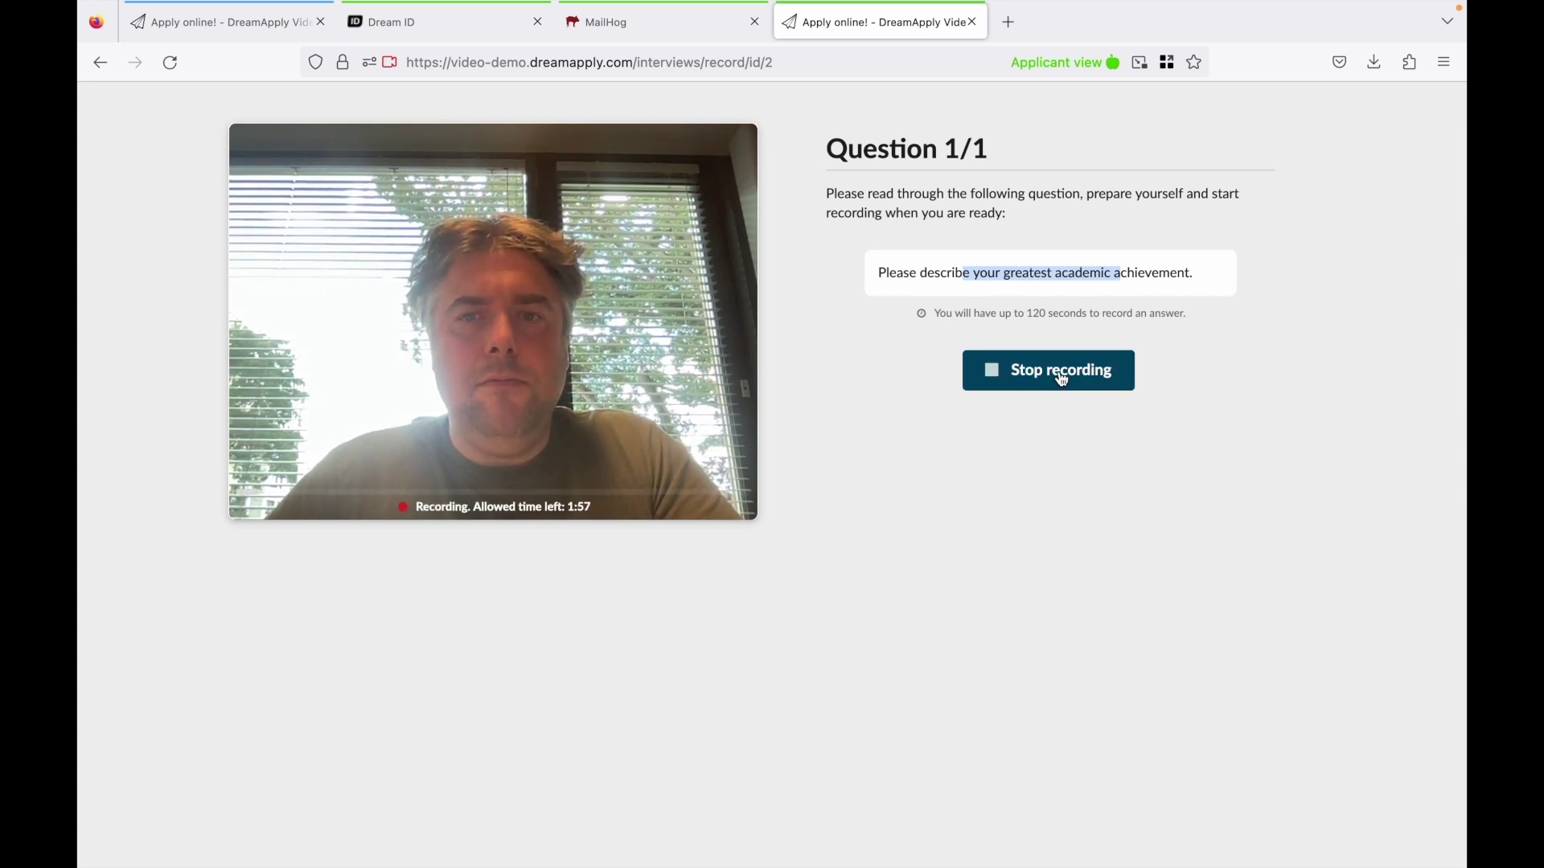
pyautogui.click(1059, 374)
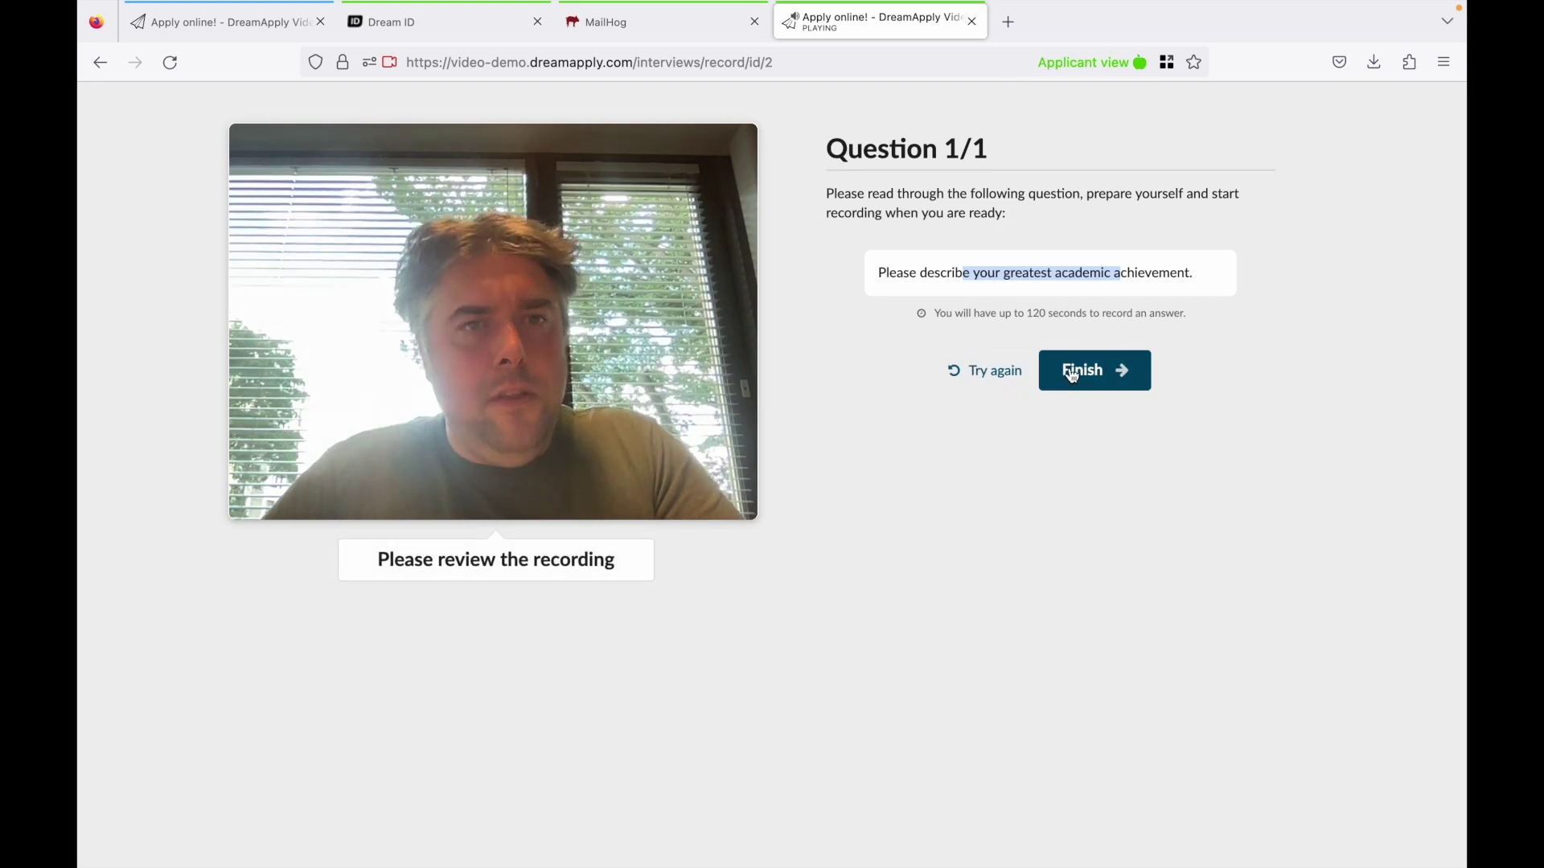
pyautogui.click(1080, 374)
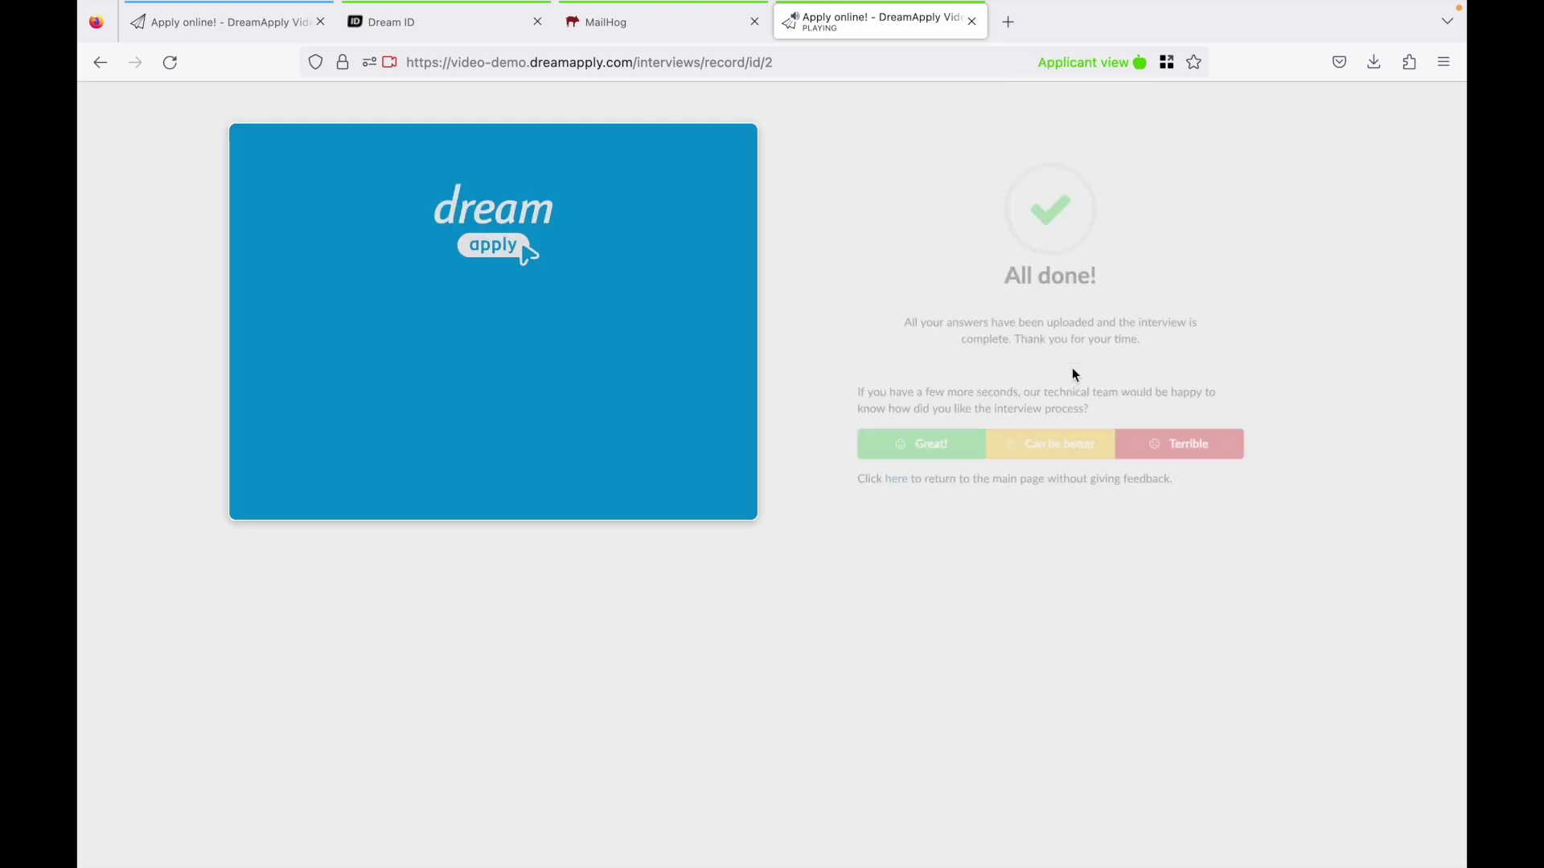
pyautogui.click(901, 473)
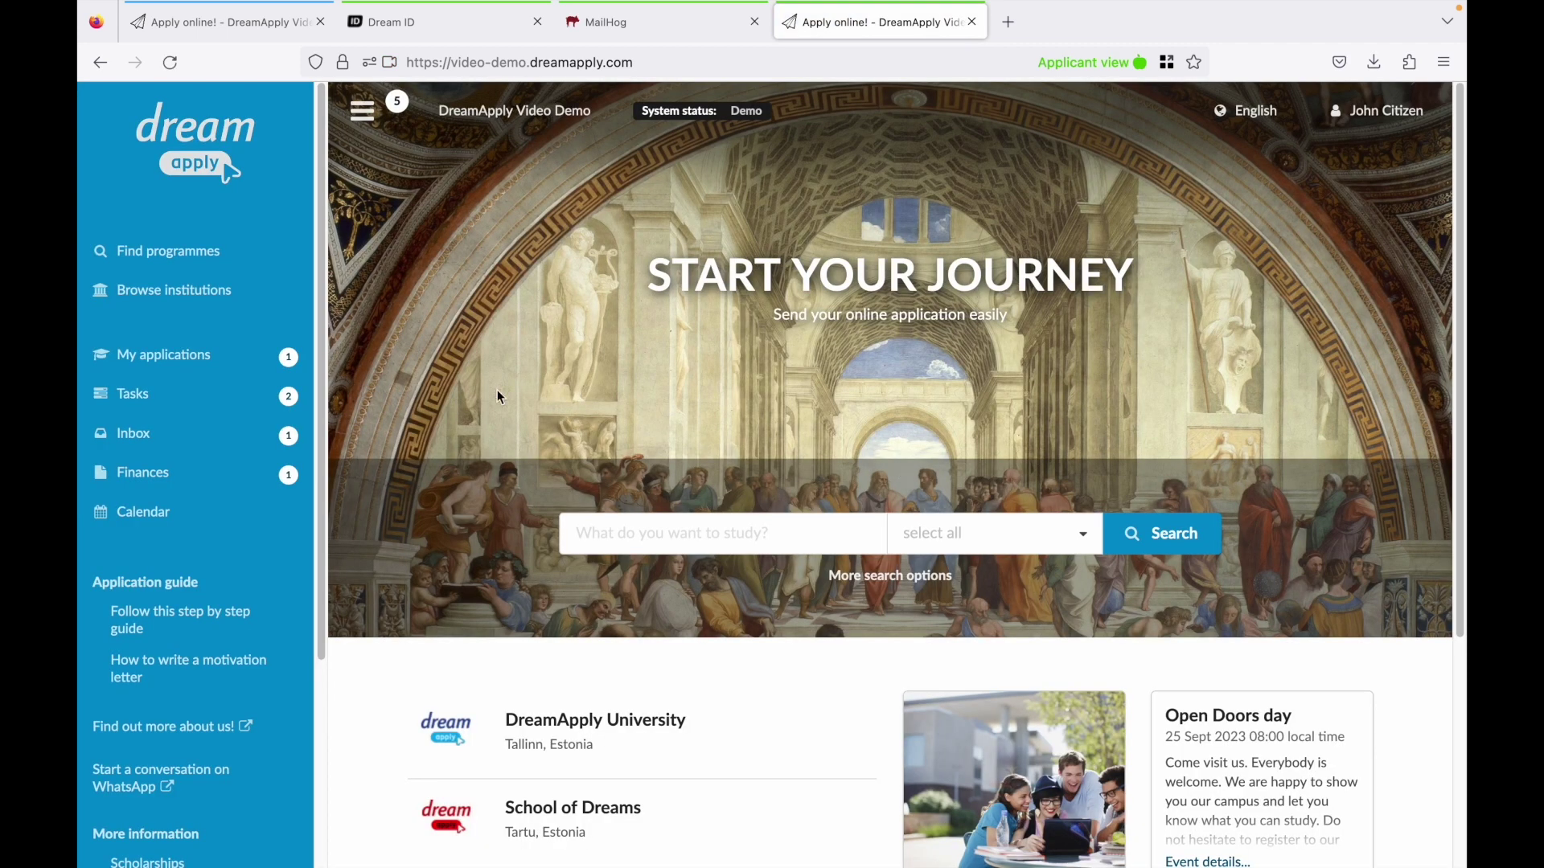
# Submit the draft application holding the MBA and MFA choices from My applications.
pyautogui.click(205, 360)
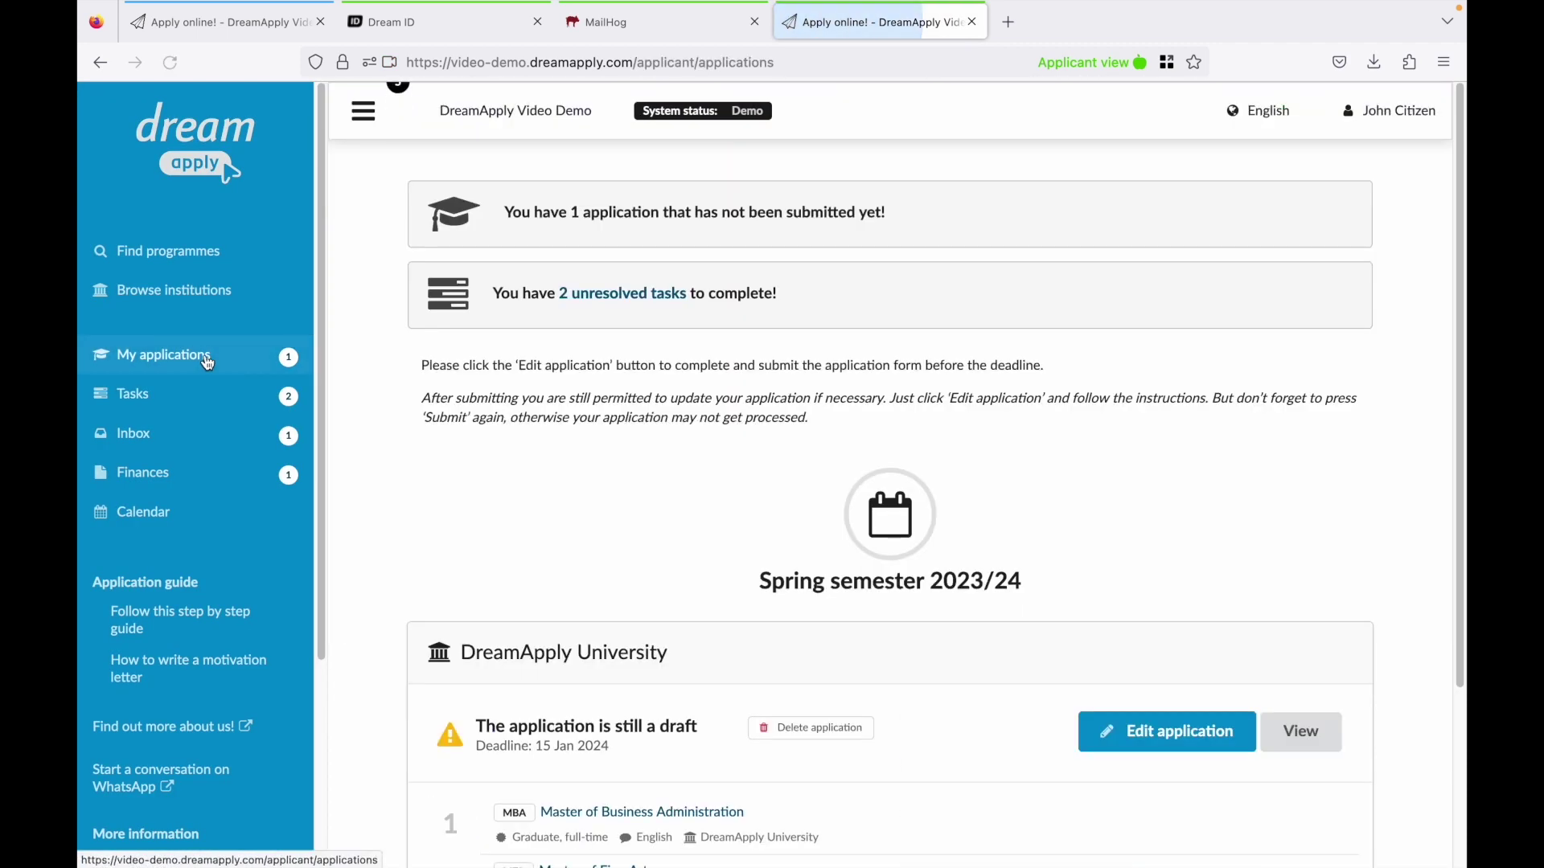
pyautogui.click(1183, 738)
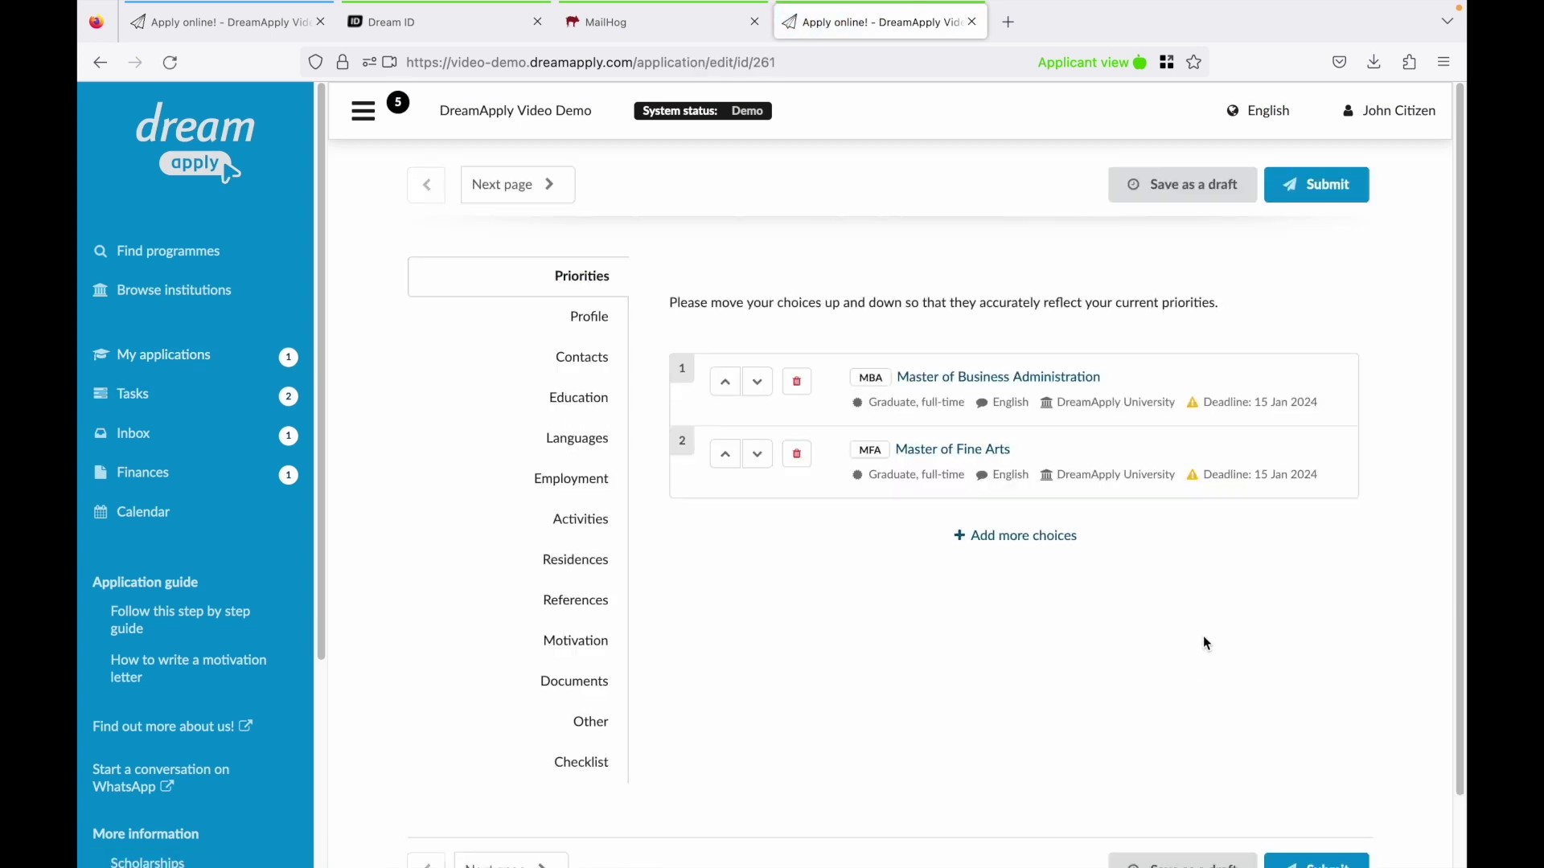
pyautogui.click(1316, 188)
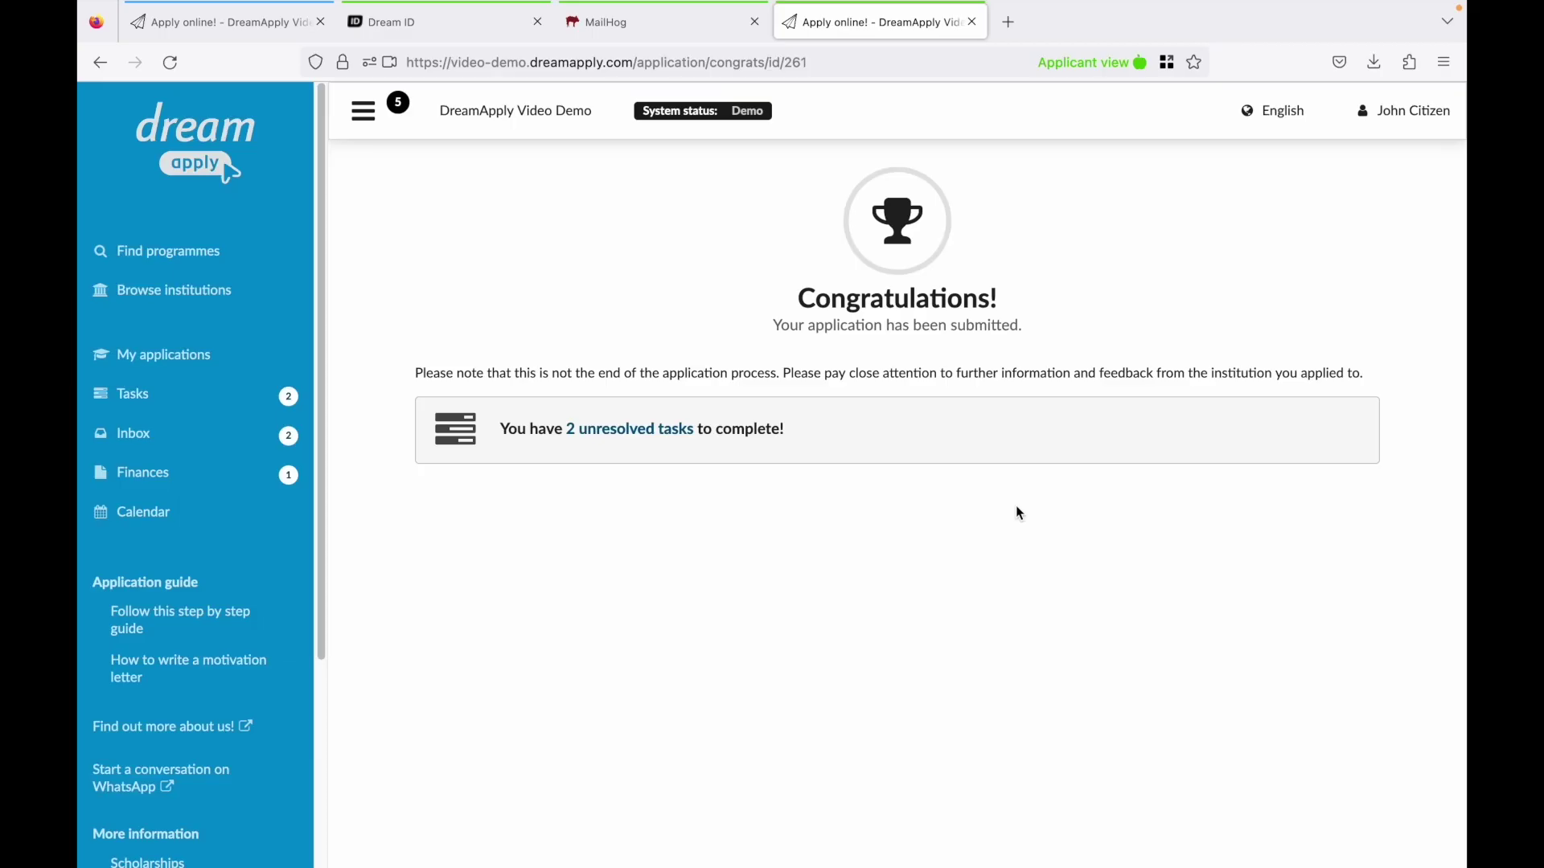
# Make the accepted Master of Business Administration offer the final decision on Review your offers.
pyautogui.press('super+r')
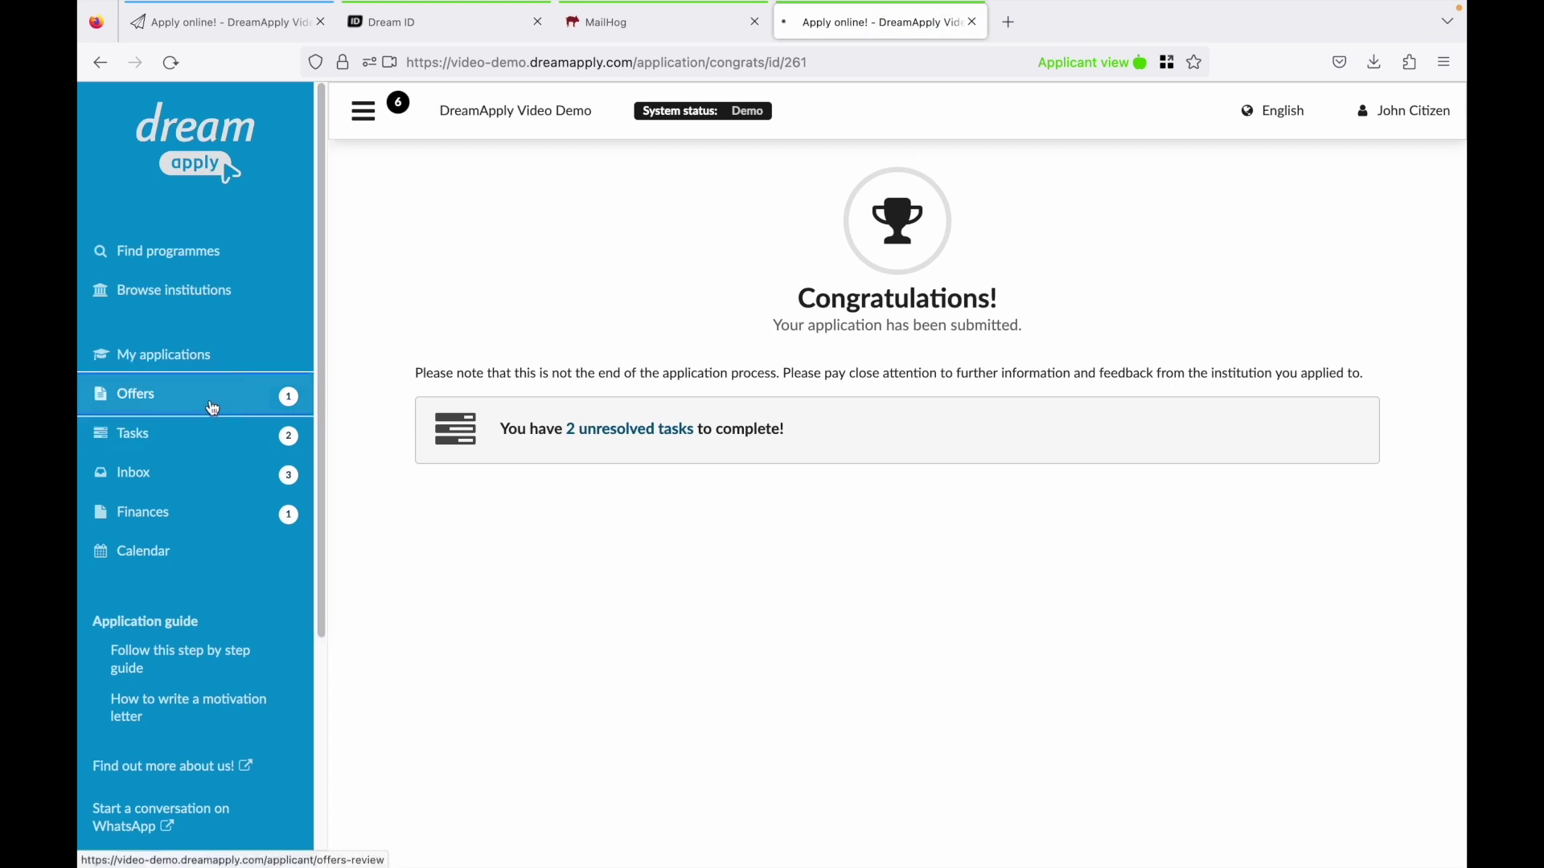
pyautogui.click(301, 410)
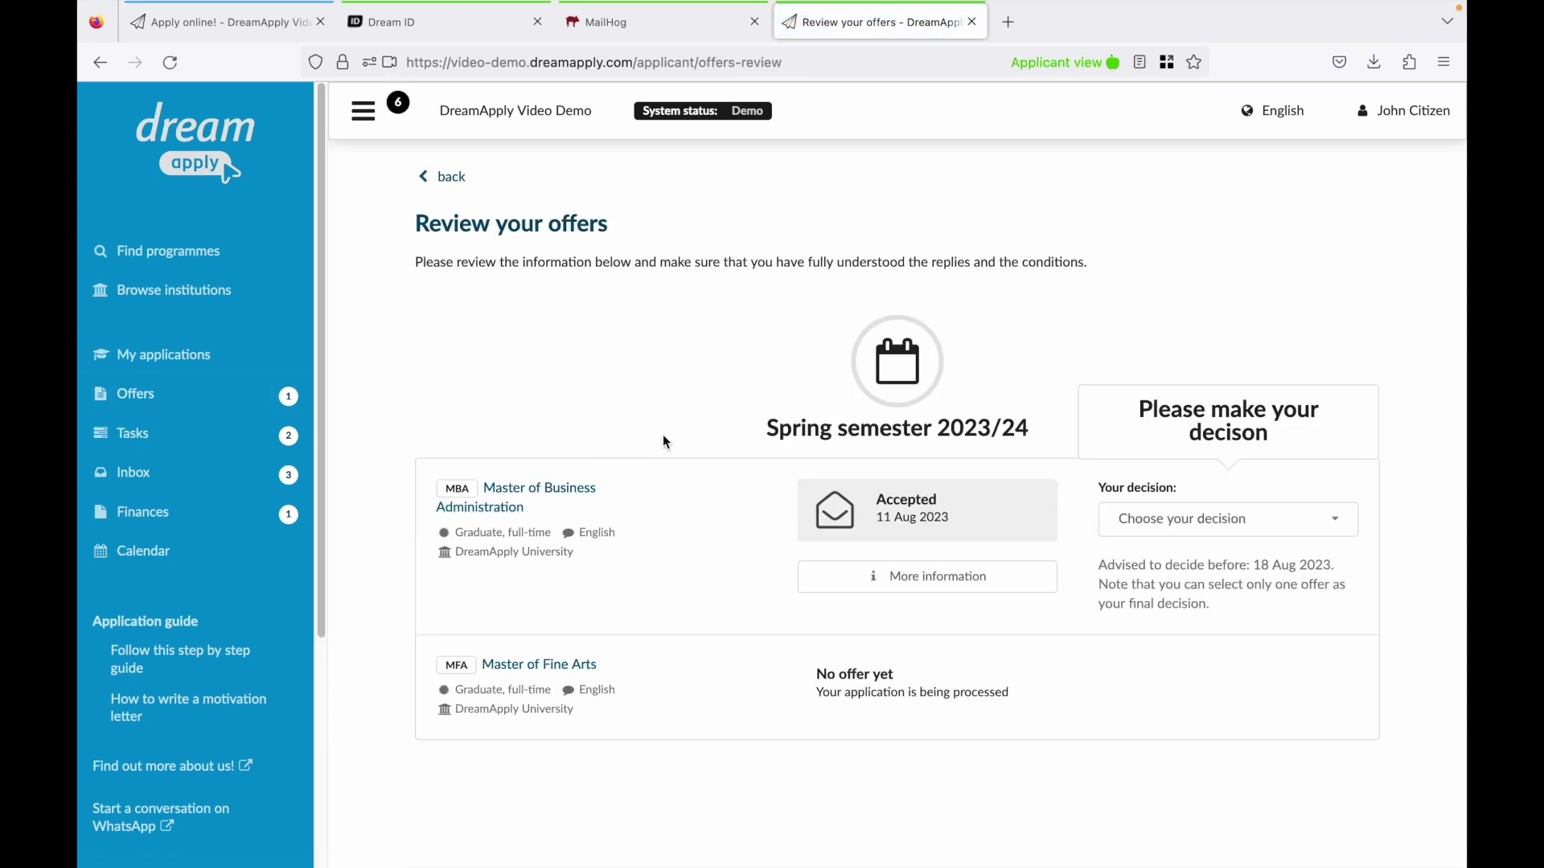
pyautogui.moveTo(874, 496); pyautogui.dragTo(949, 504)
pyautogui.click(1114, 514)
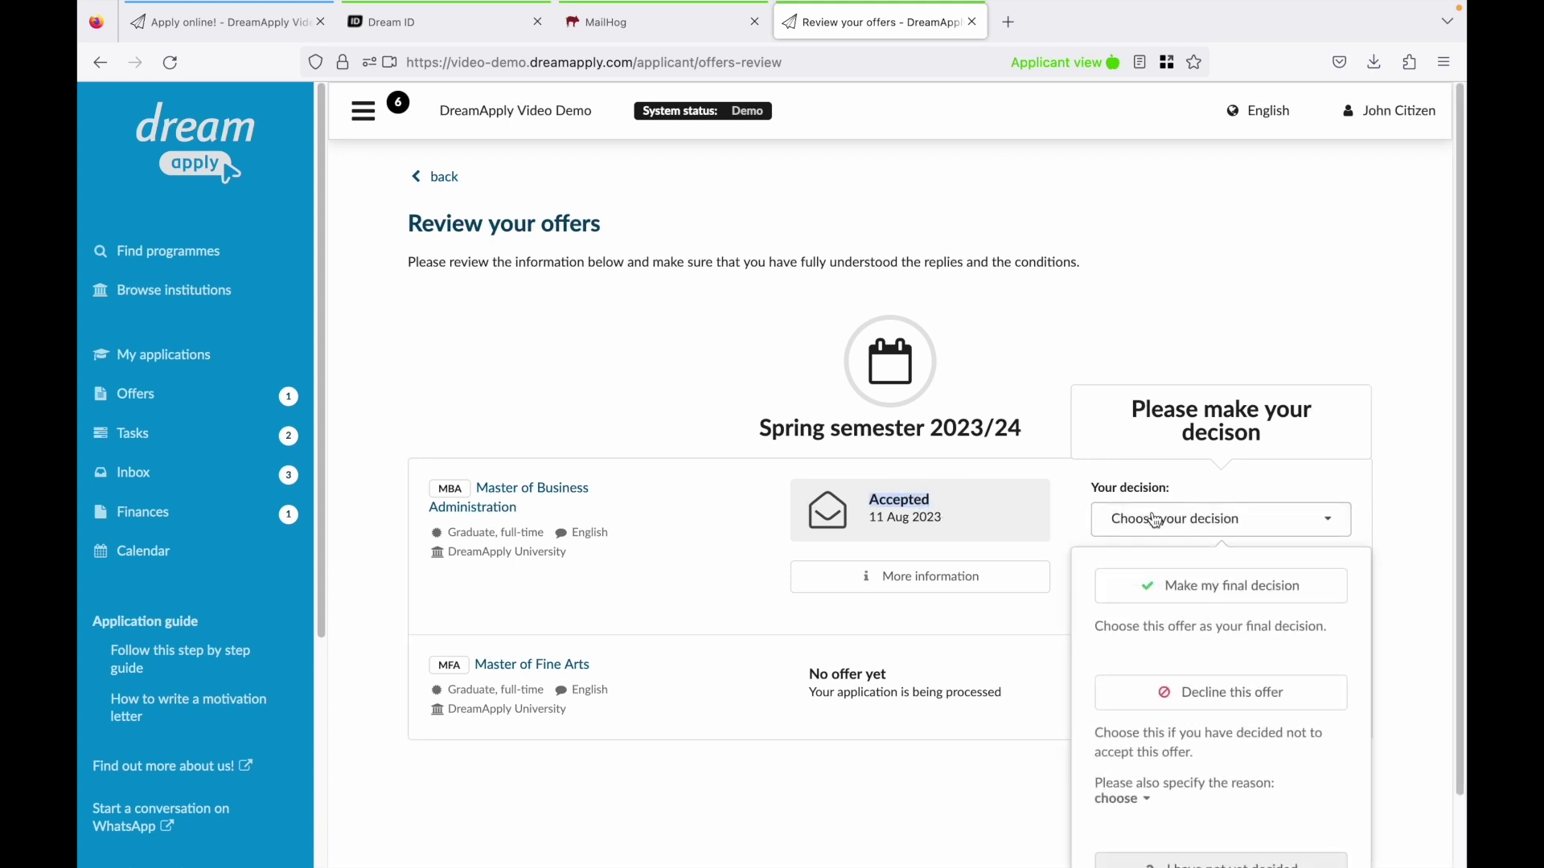
pyautogui.click(1177, 593)
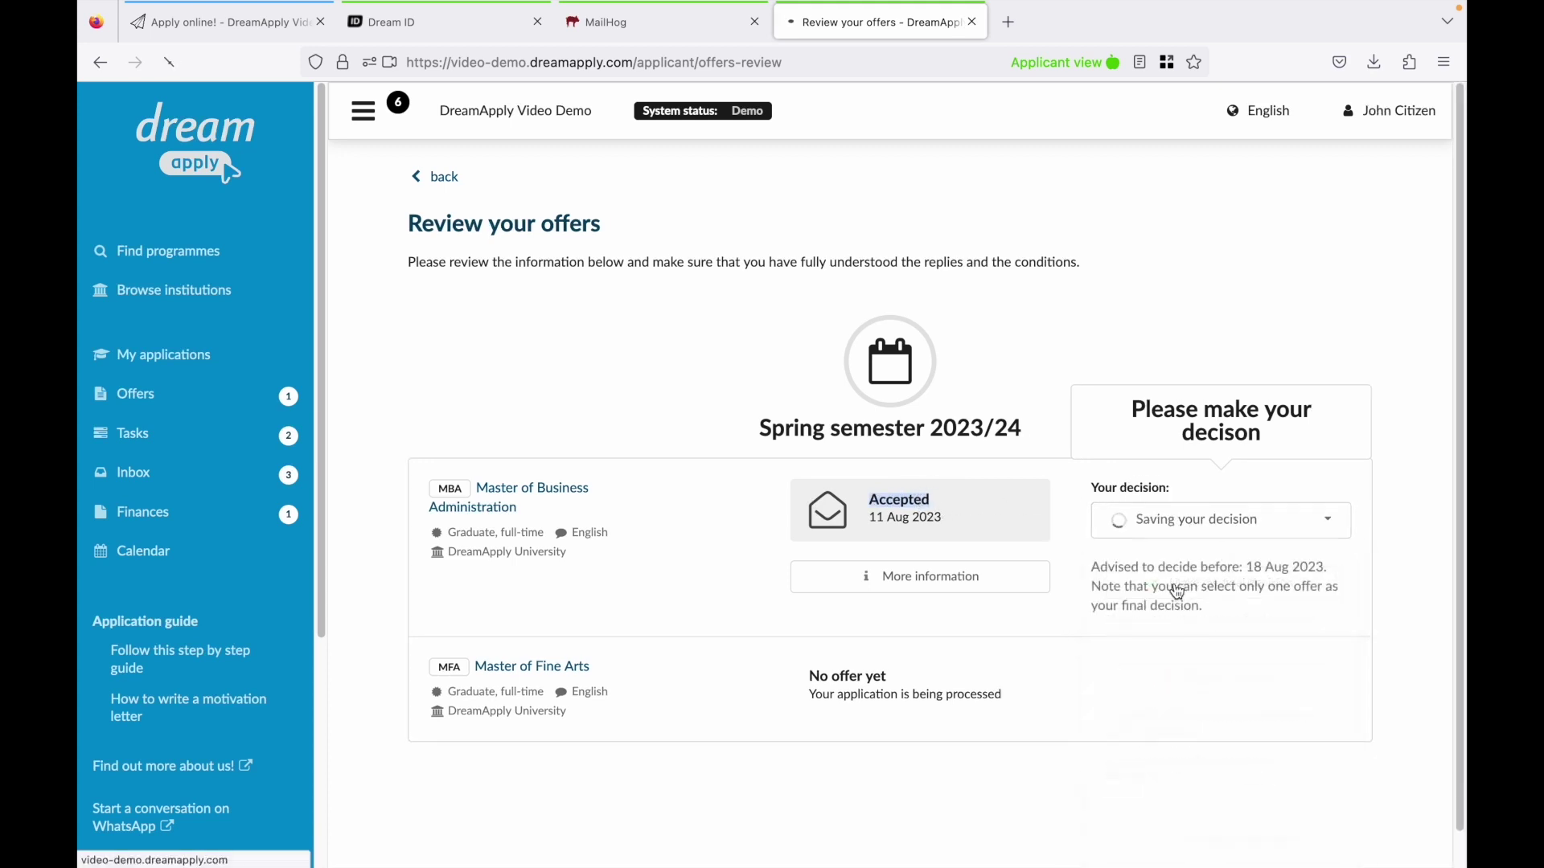
# Download the Acceptance letter PDF attached to the 'Reply Accepted' inbox message.
pyautogui.click(231, 480)
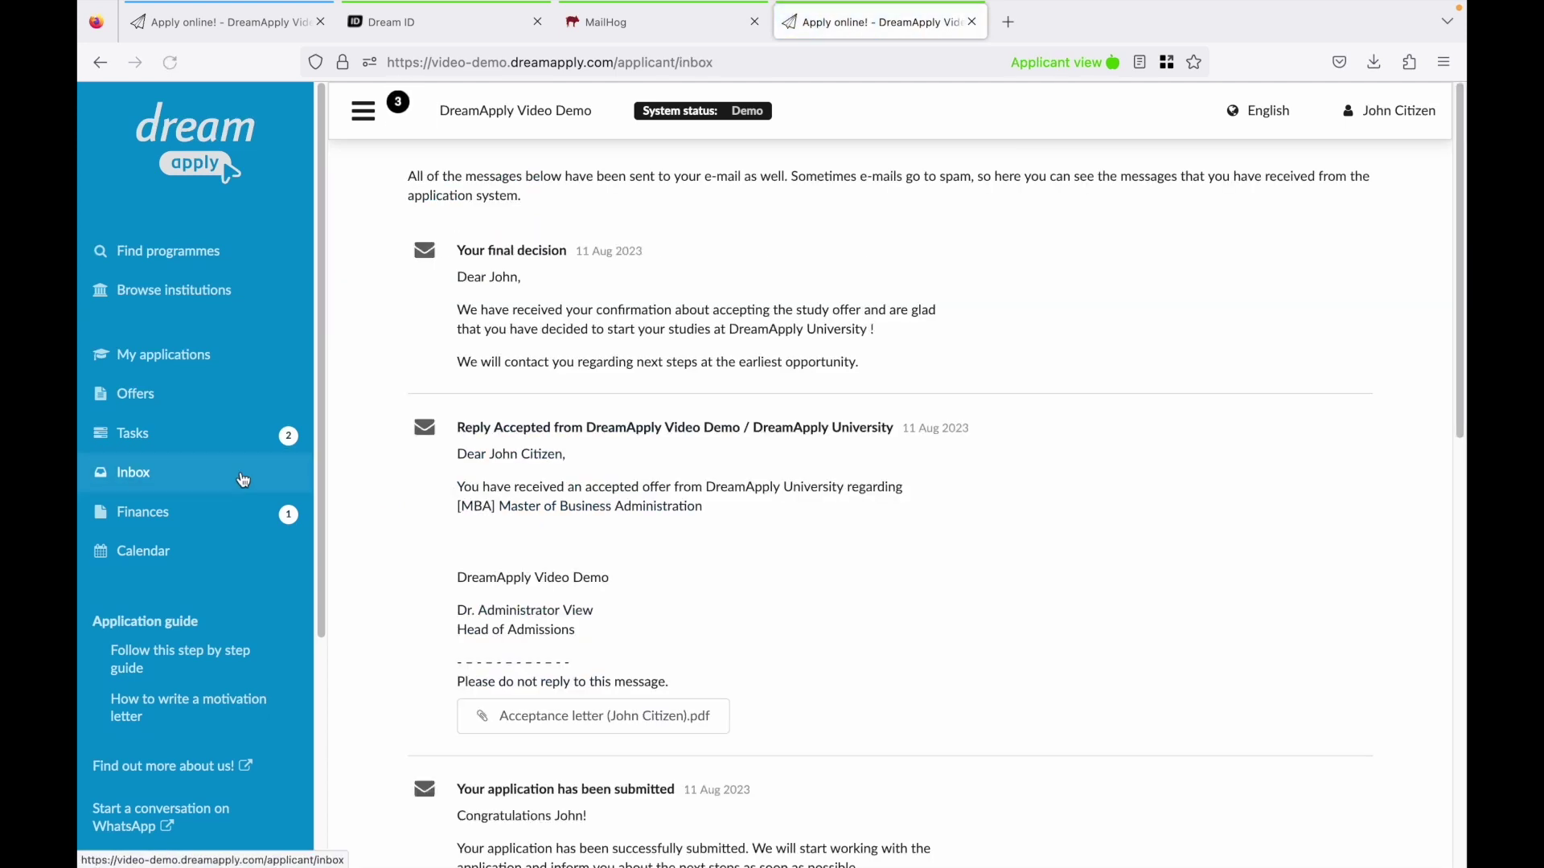
pyautogui.moveTo(565, 310); pyautogui.dragTo(667, 310)
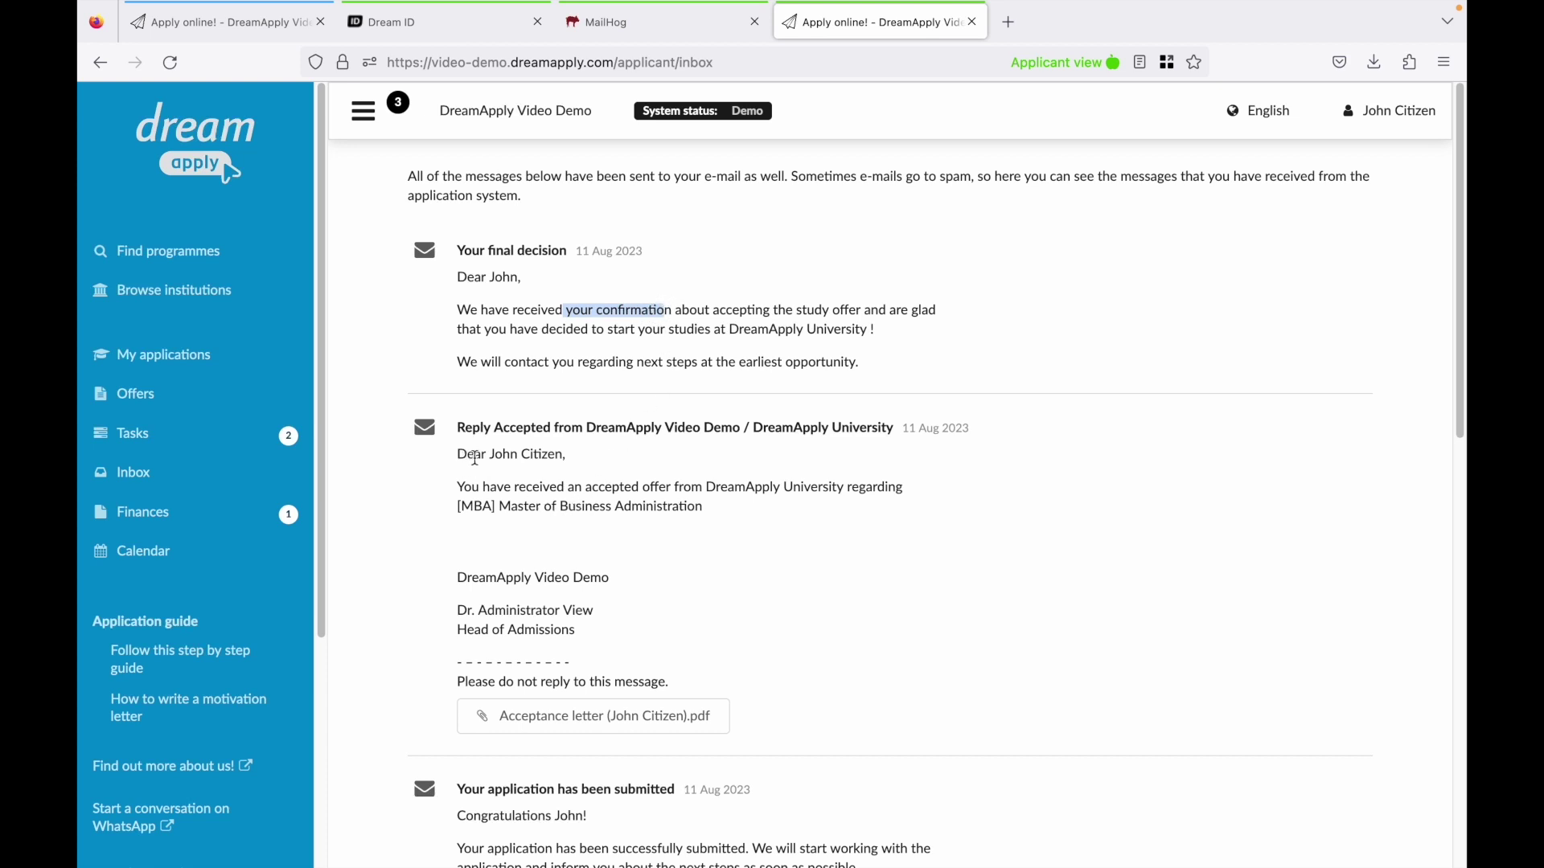
pyautogui.moveTo(494, 426); pyautogui.dragTo(662, 432)
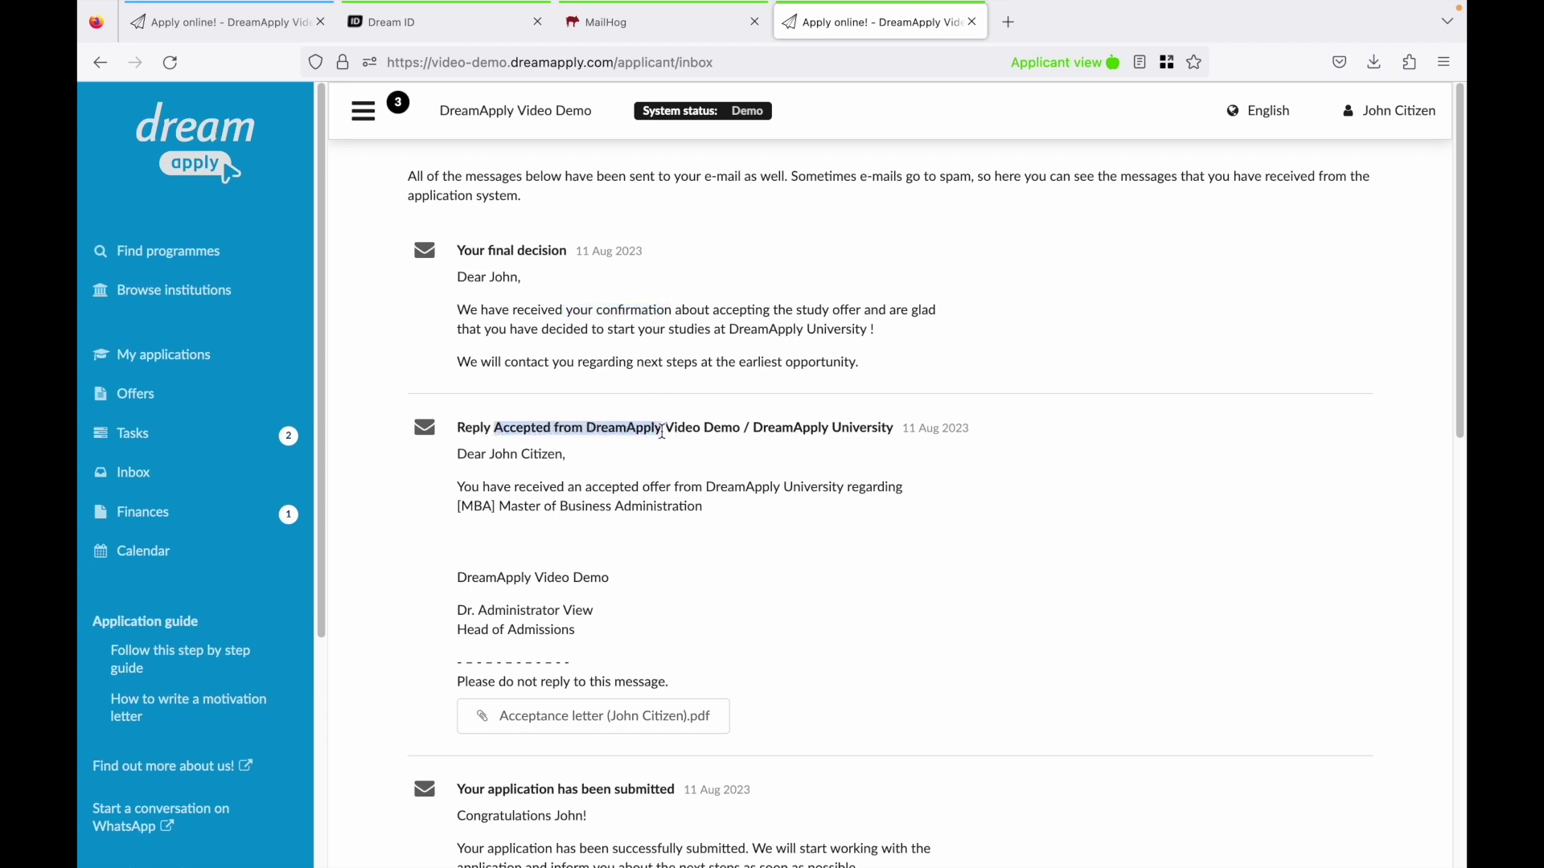
pyautogui.click(563, 721)
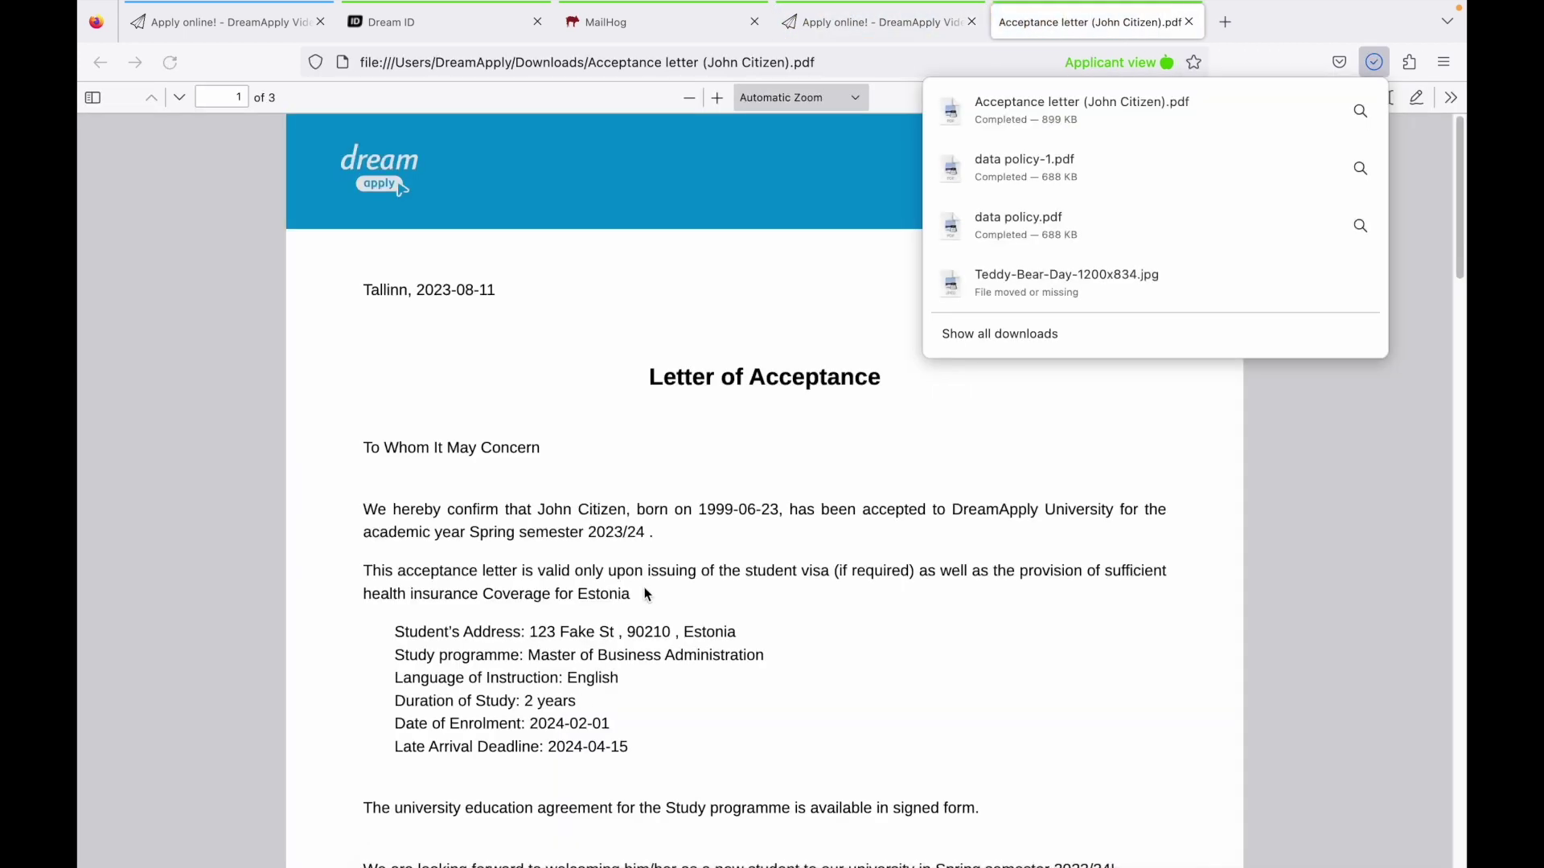
# Read down the acceptance letter and follow its 'Check the authenticity of this document' link.
pyautogui.scroll(-1, 652, 594)
pyautogui.scroll(-3, 651, 594)
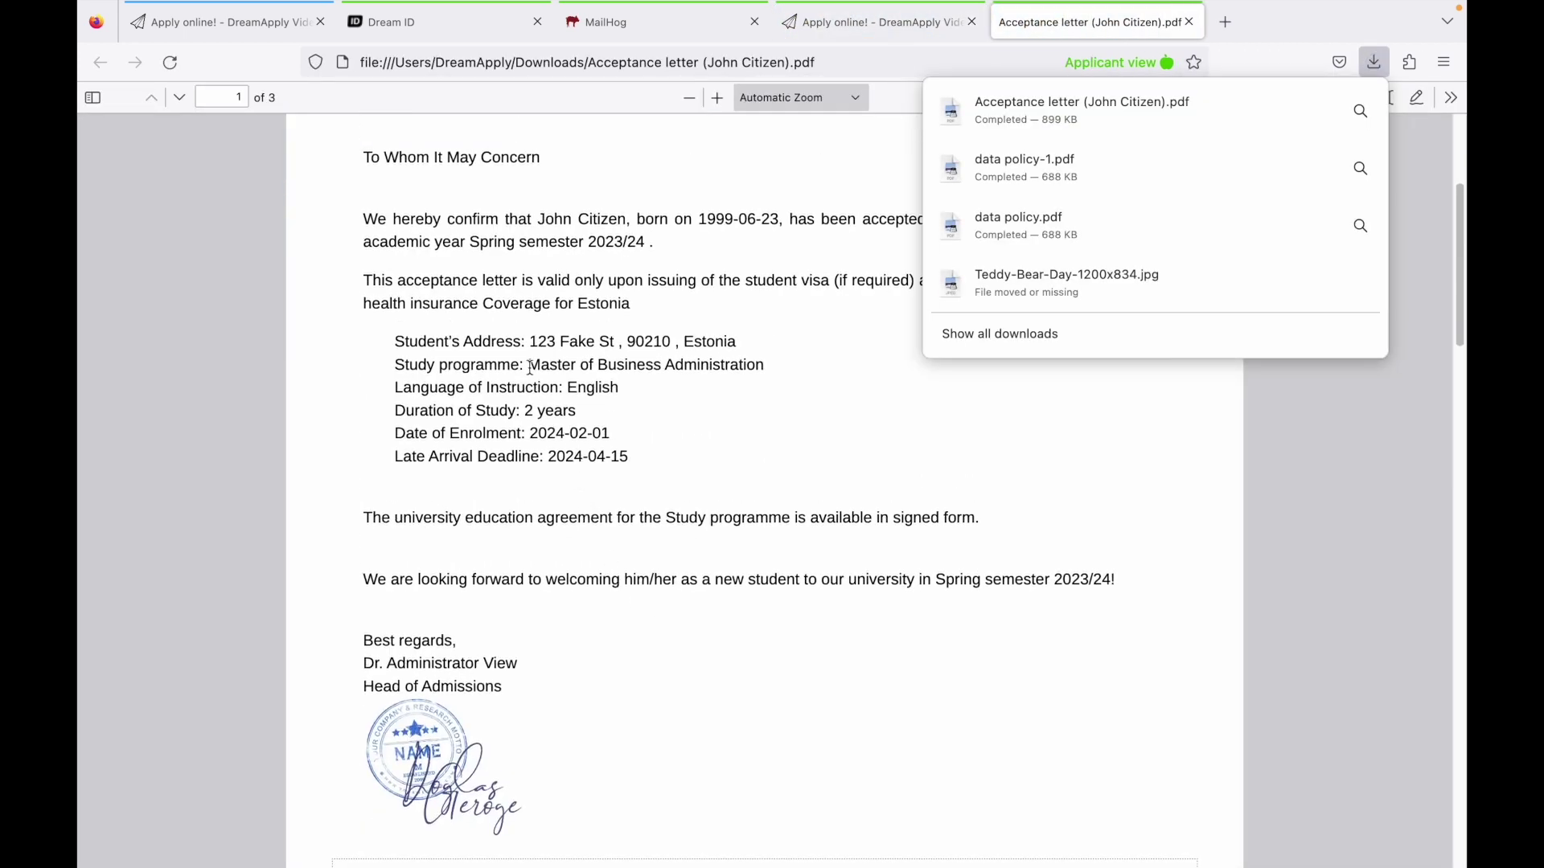
pyautogui.moveTo(535, 217); pyautogui.dragTo(631, 222)
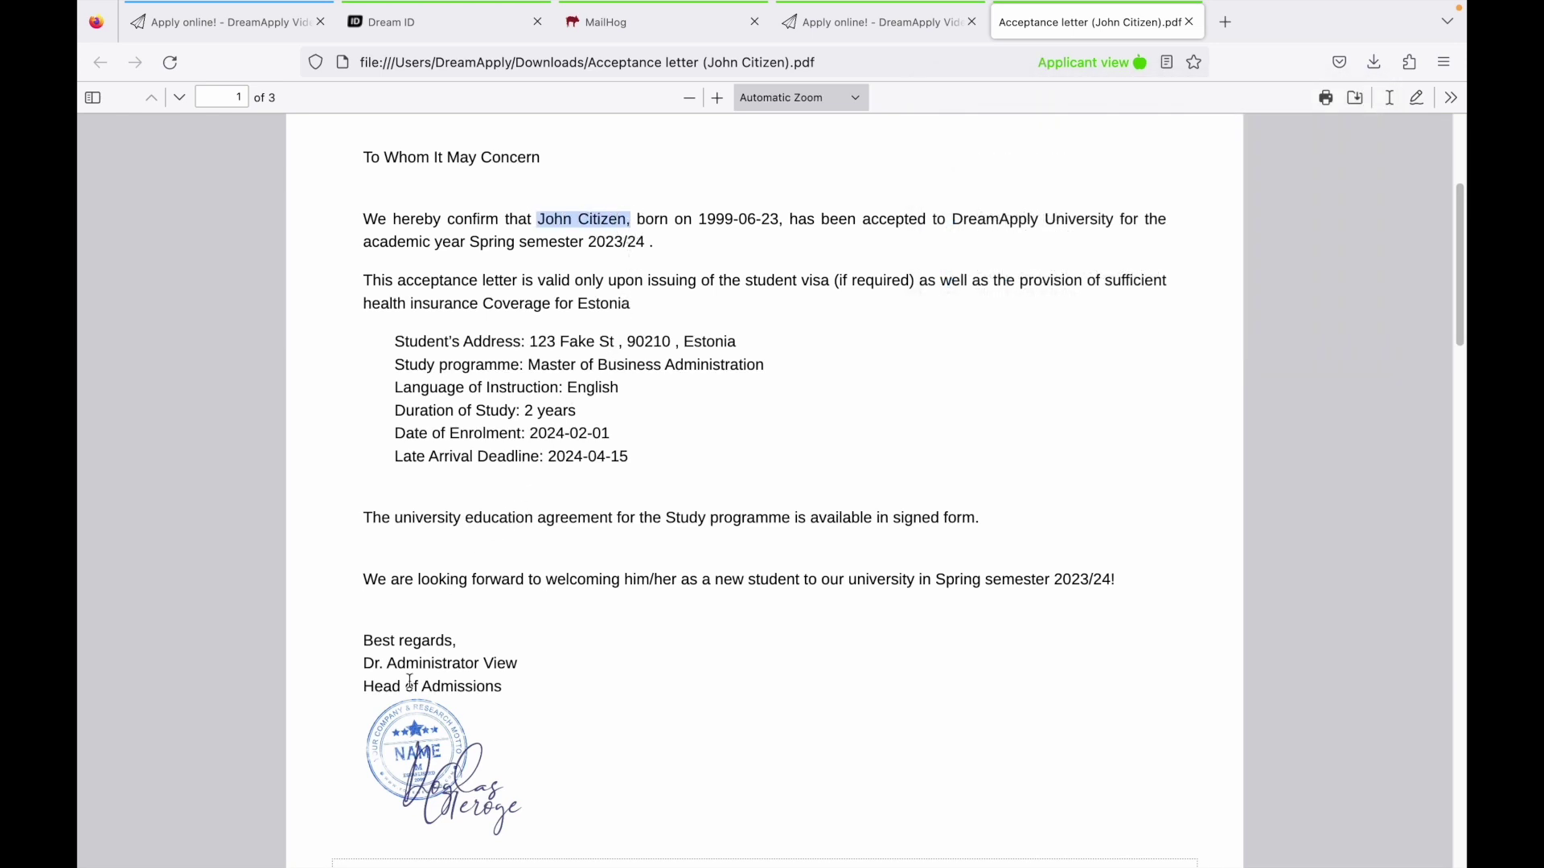
pyautogui.scroll(-2, 424, 713)
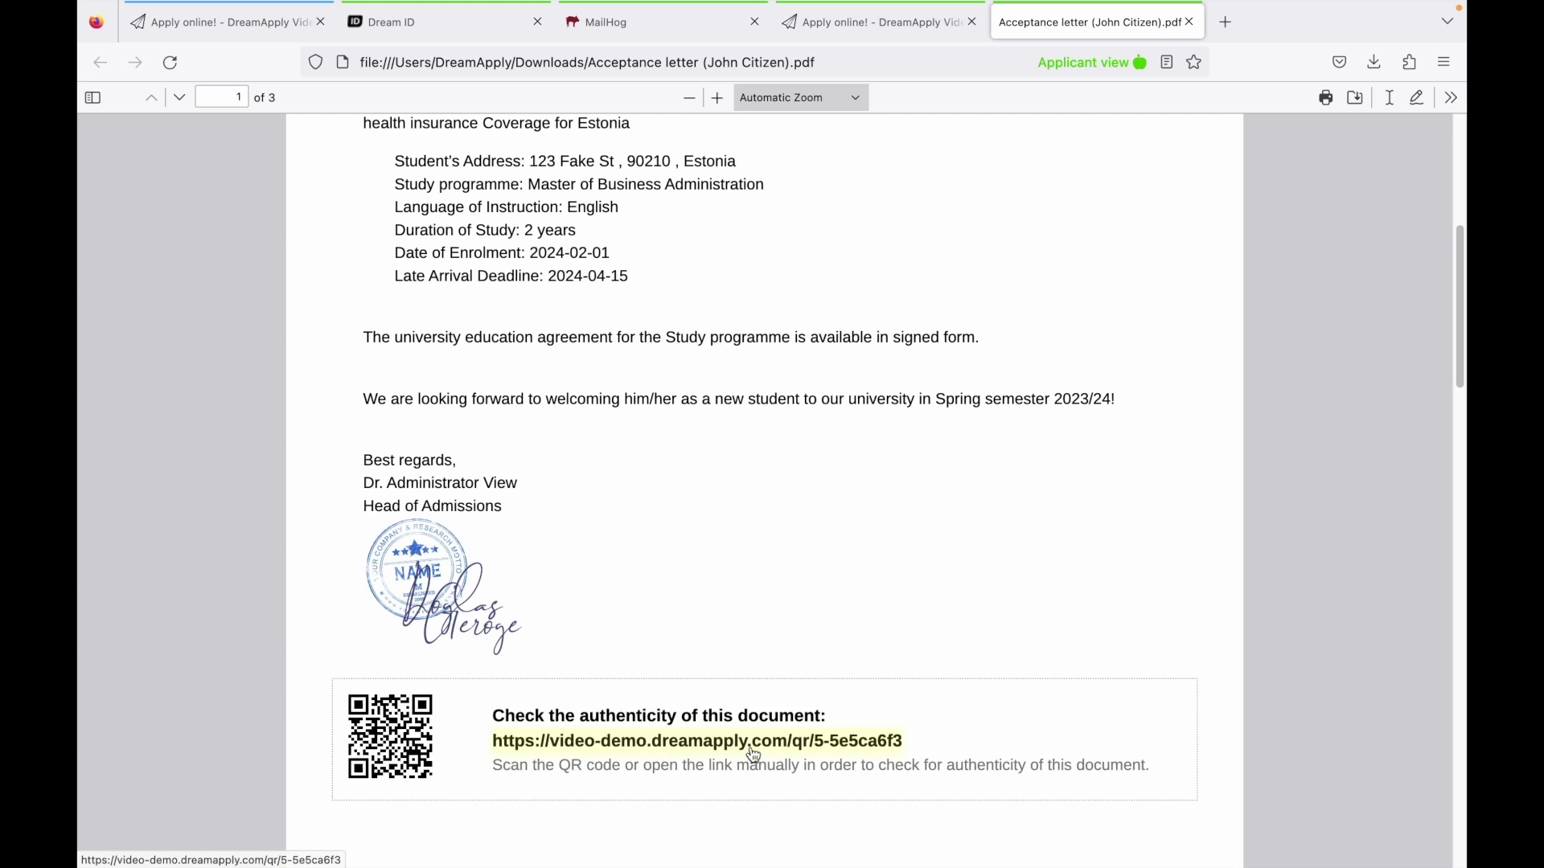
pyautogui.click(752, 753)
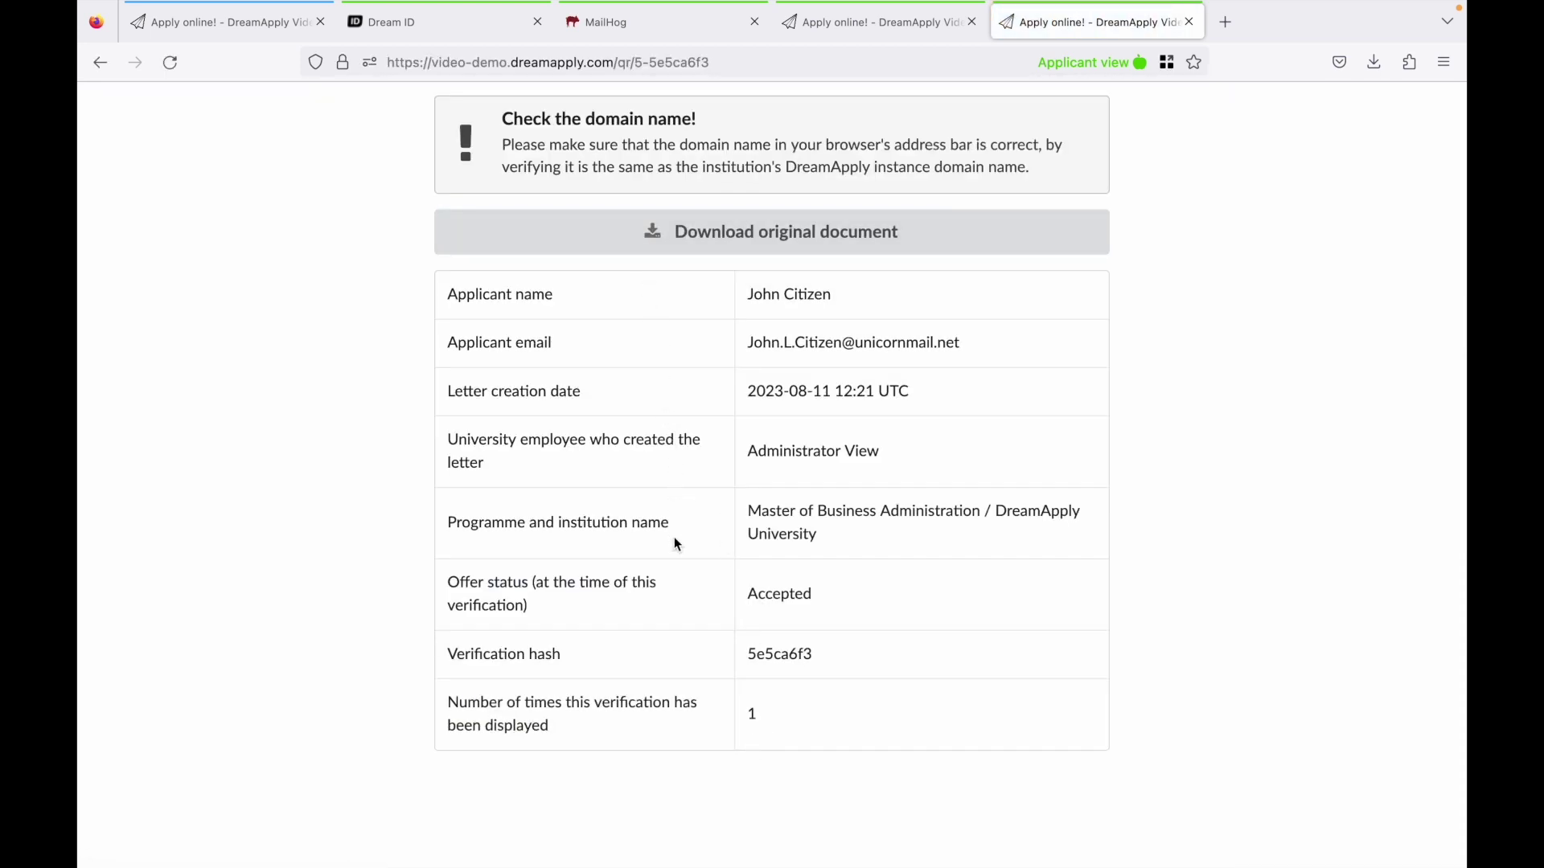
# Close the verification tab, scroll through the remaining inbox messages and sign out.
pyautogui.hotkey('ctrl', 'w')
pyautogui.scroll(-6, 423, 711)
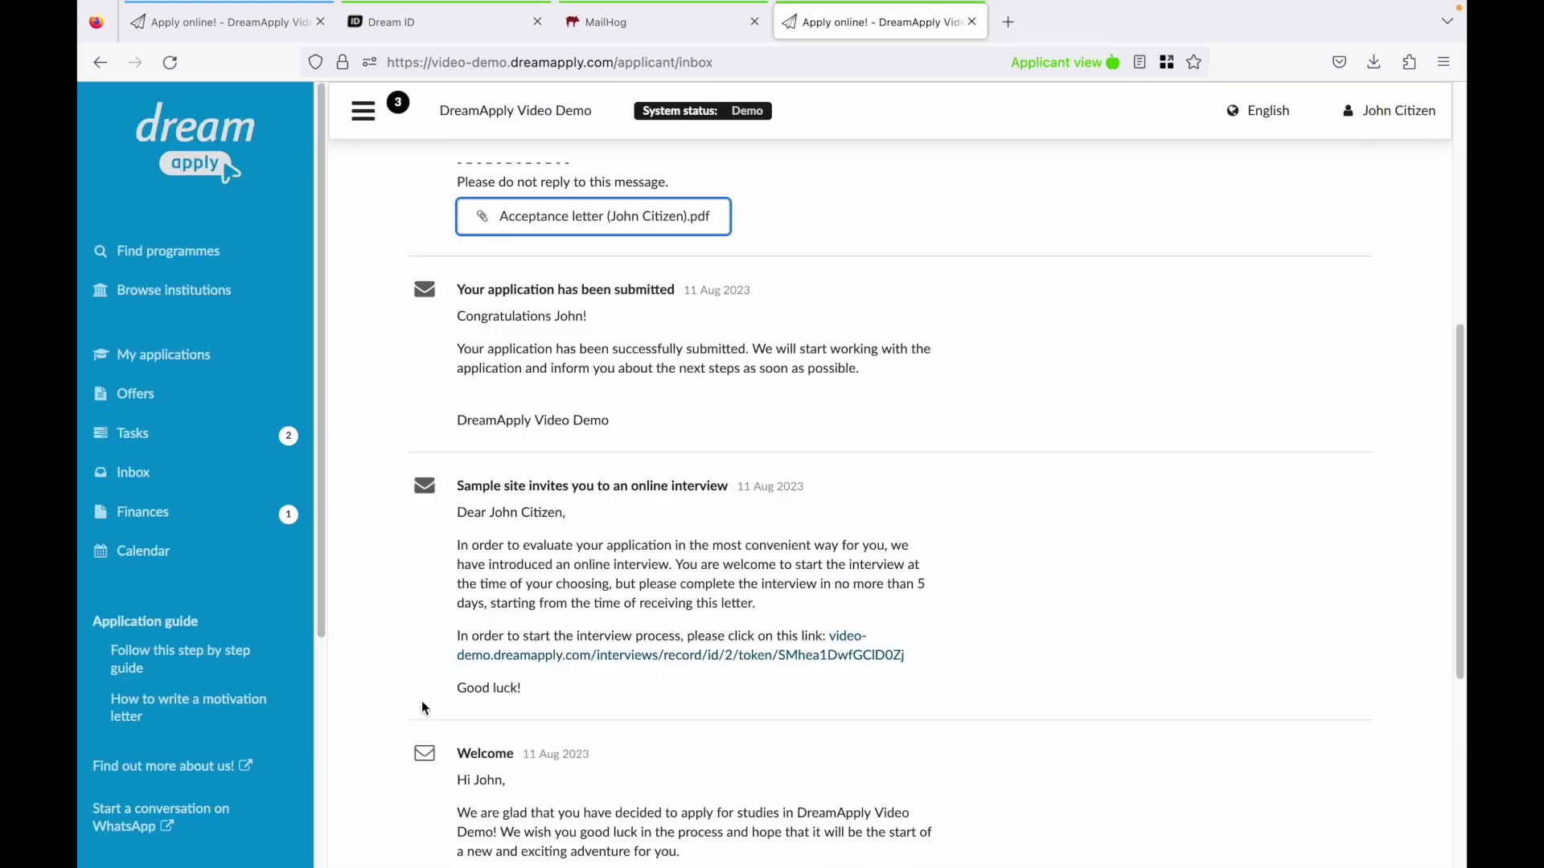
pyautogui.scroll(-2, 423, 710)
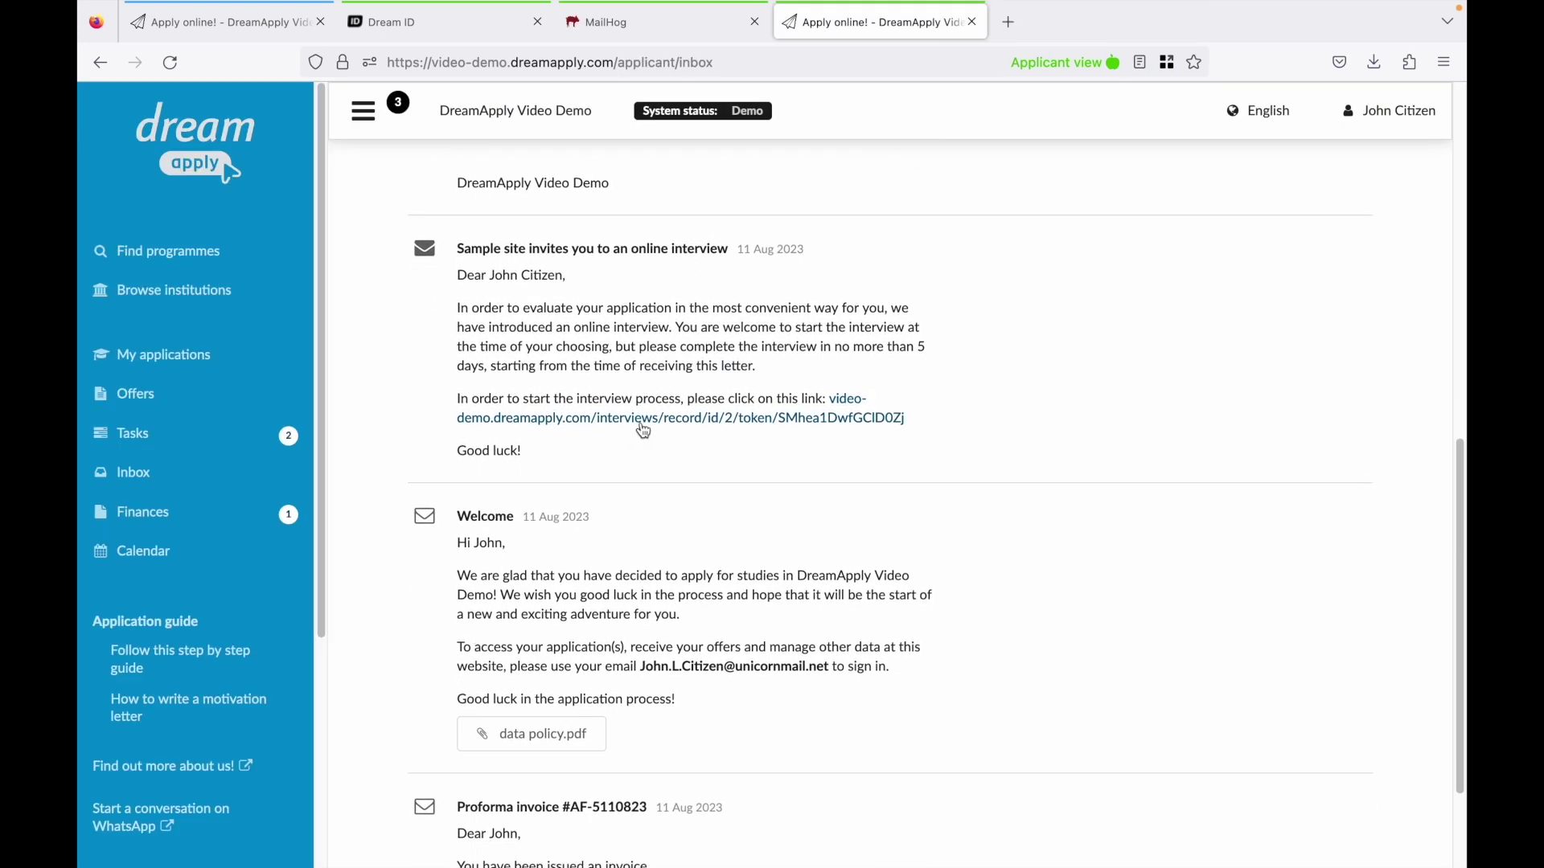
pyautogui.scroll(-2, 585, 595)
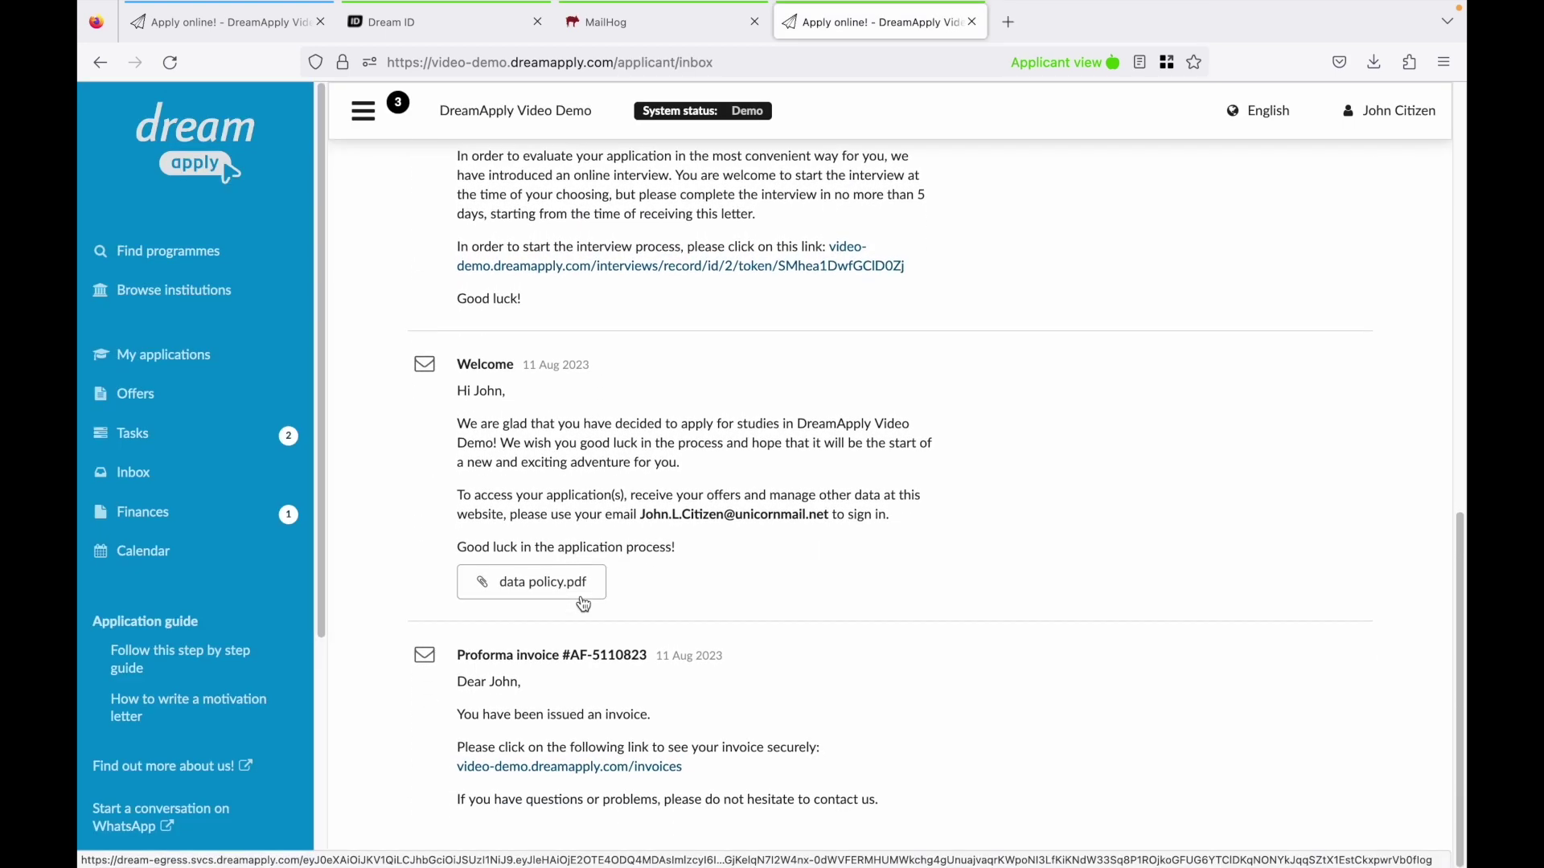
pyautogui.click(1382, 110)
pyautogui.click(1333, 341)
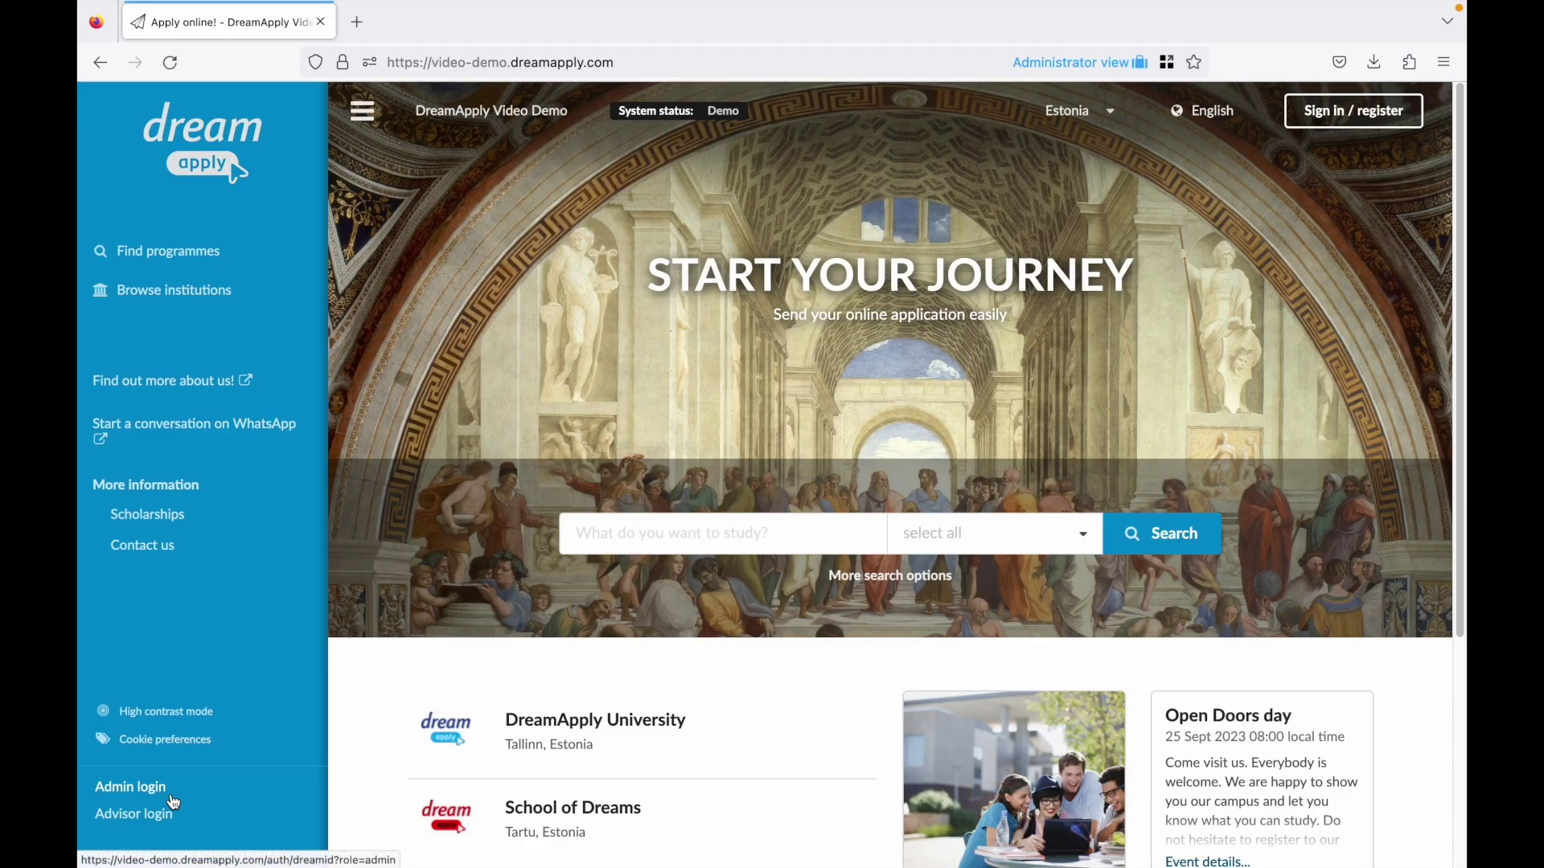
# Sign in through Admin login as the Administrator View account with its password.
pyautogui.click(171, 796)
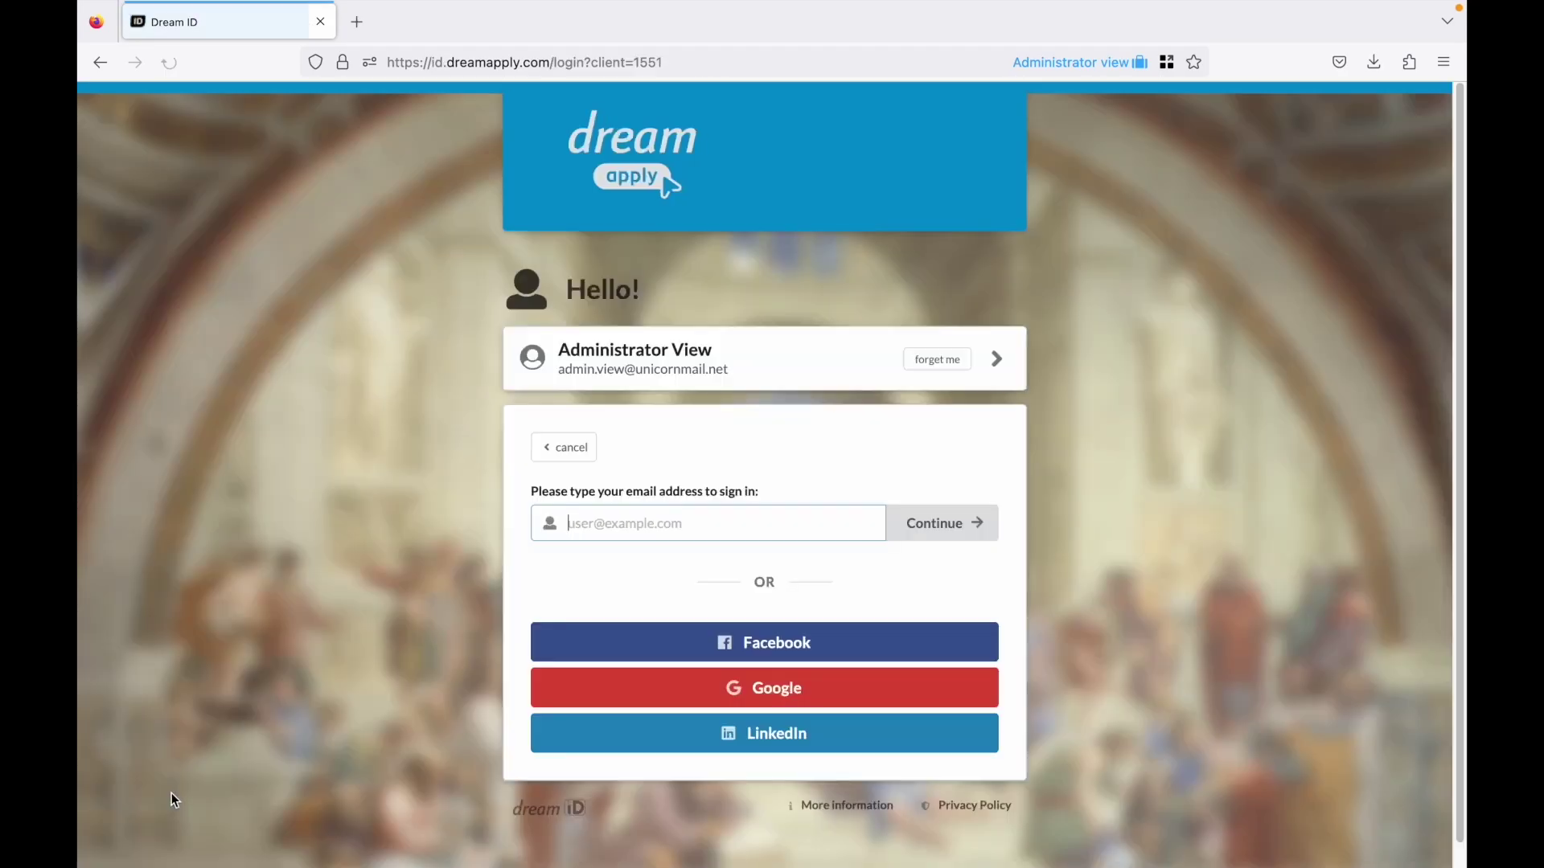
pyautogui.click(579, 369)
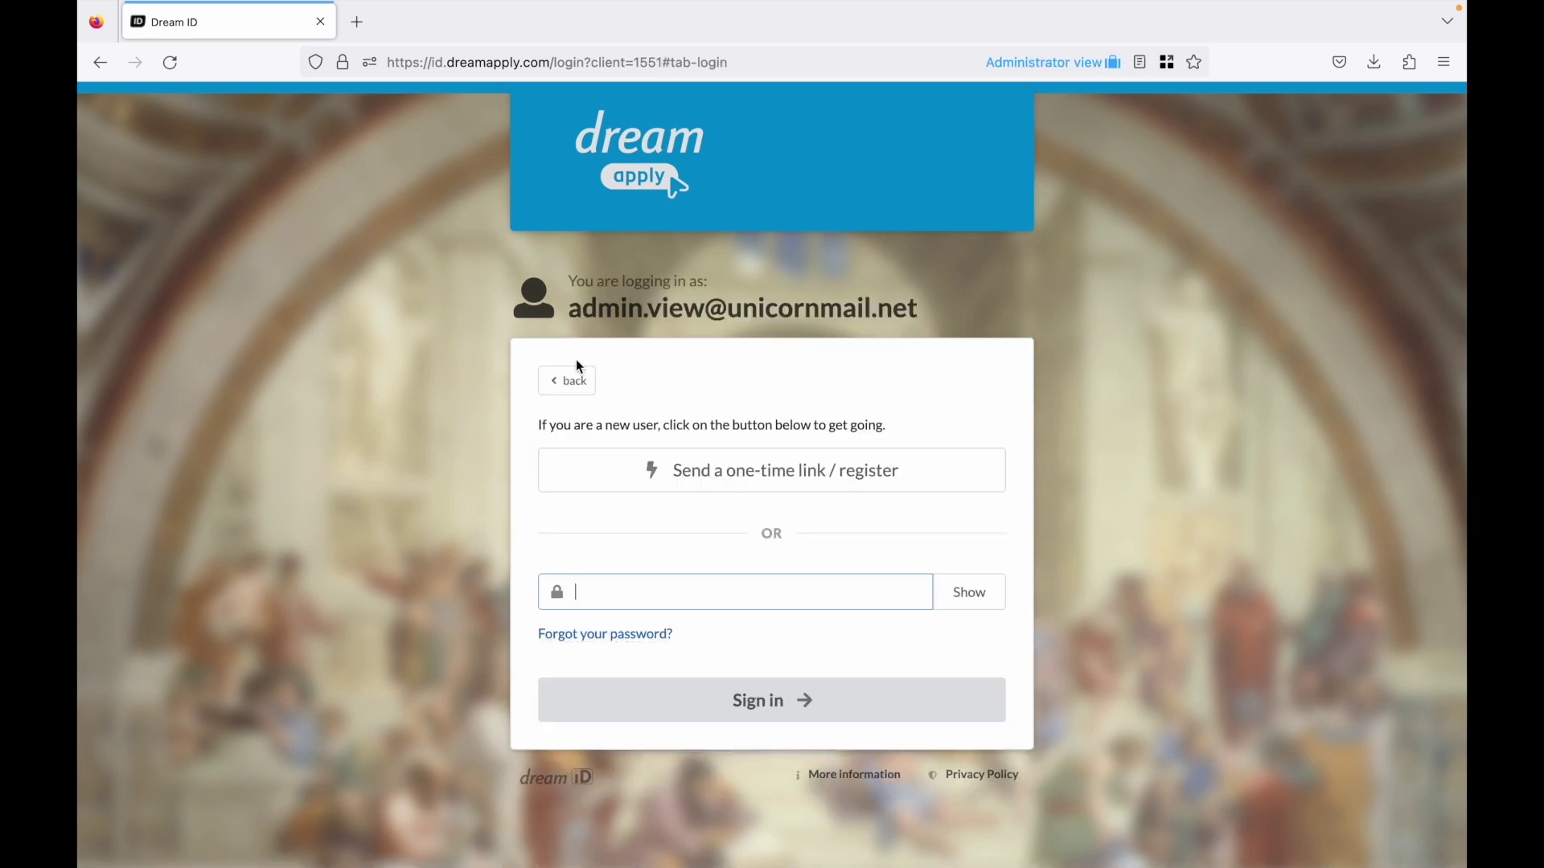
pyautogui.write('**********')
pyautogui.press('Return')
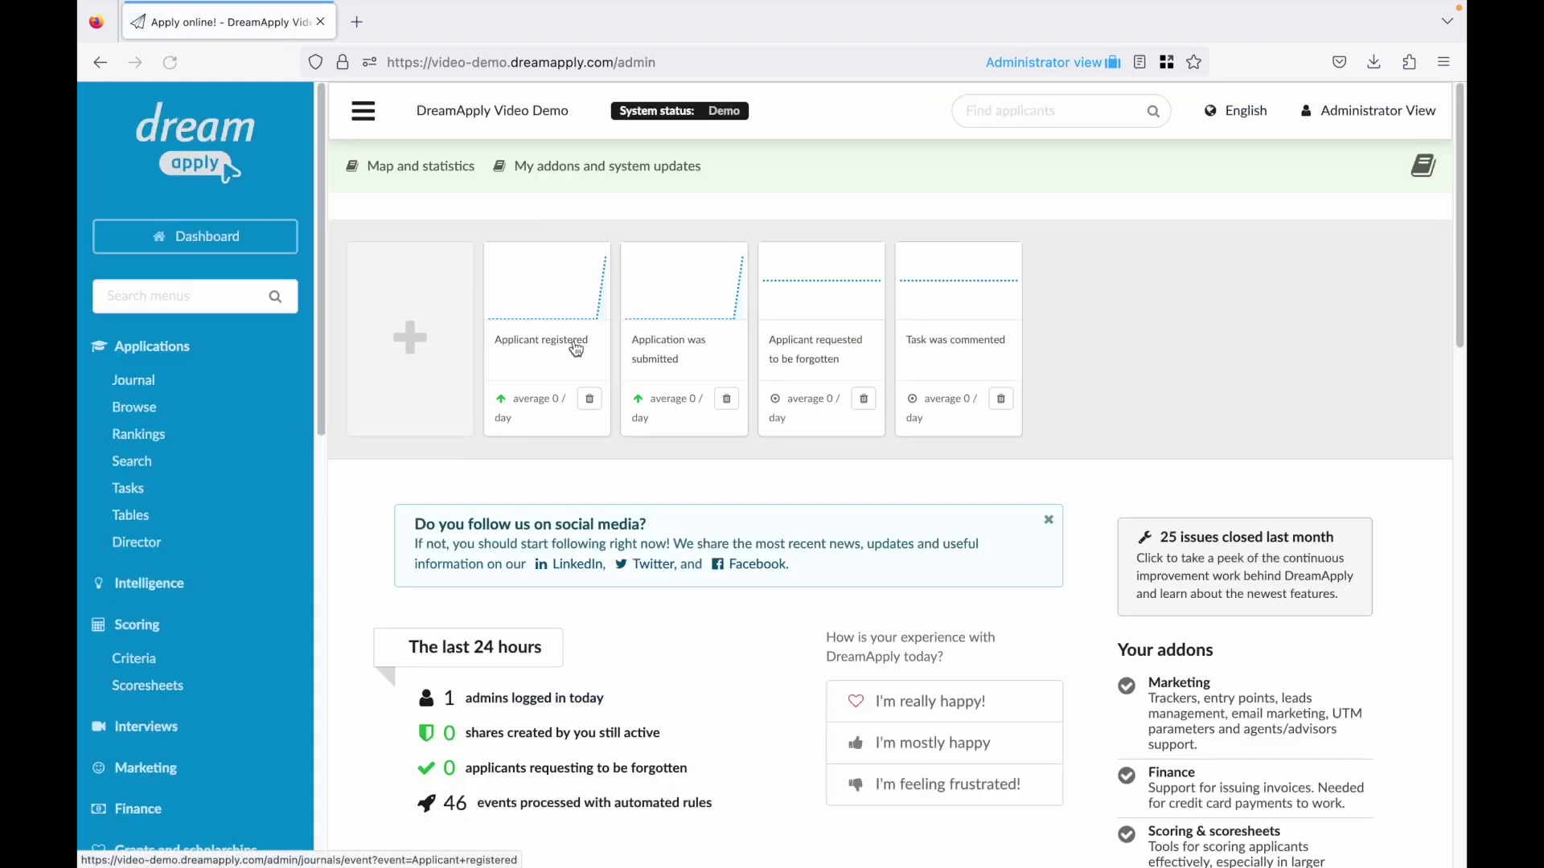
# Scroll down to look over the dashboard Map and funnel statistics limited to 2 programmes.
pyautogui.scroll(-3, 587, 407)
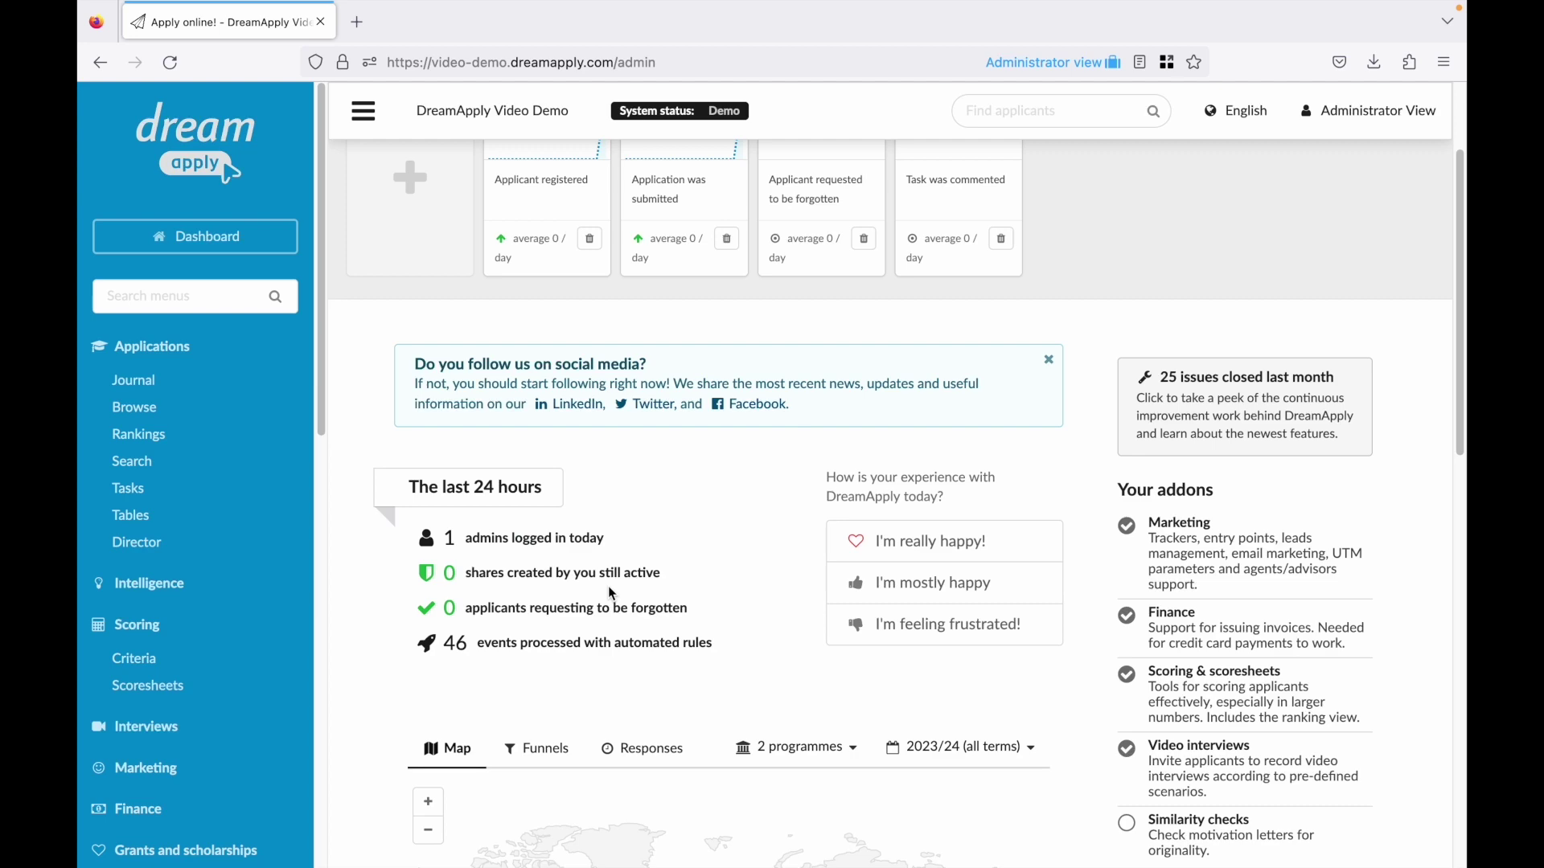
pyautogui.scroll(-2, 615, 572)
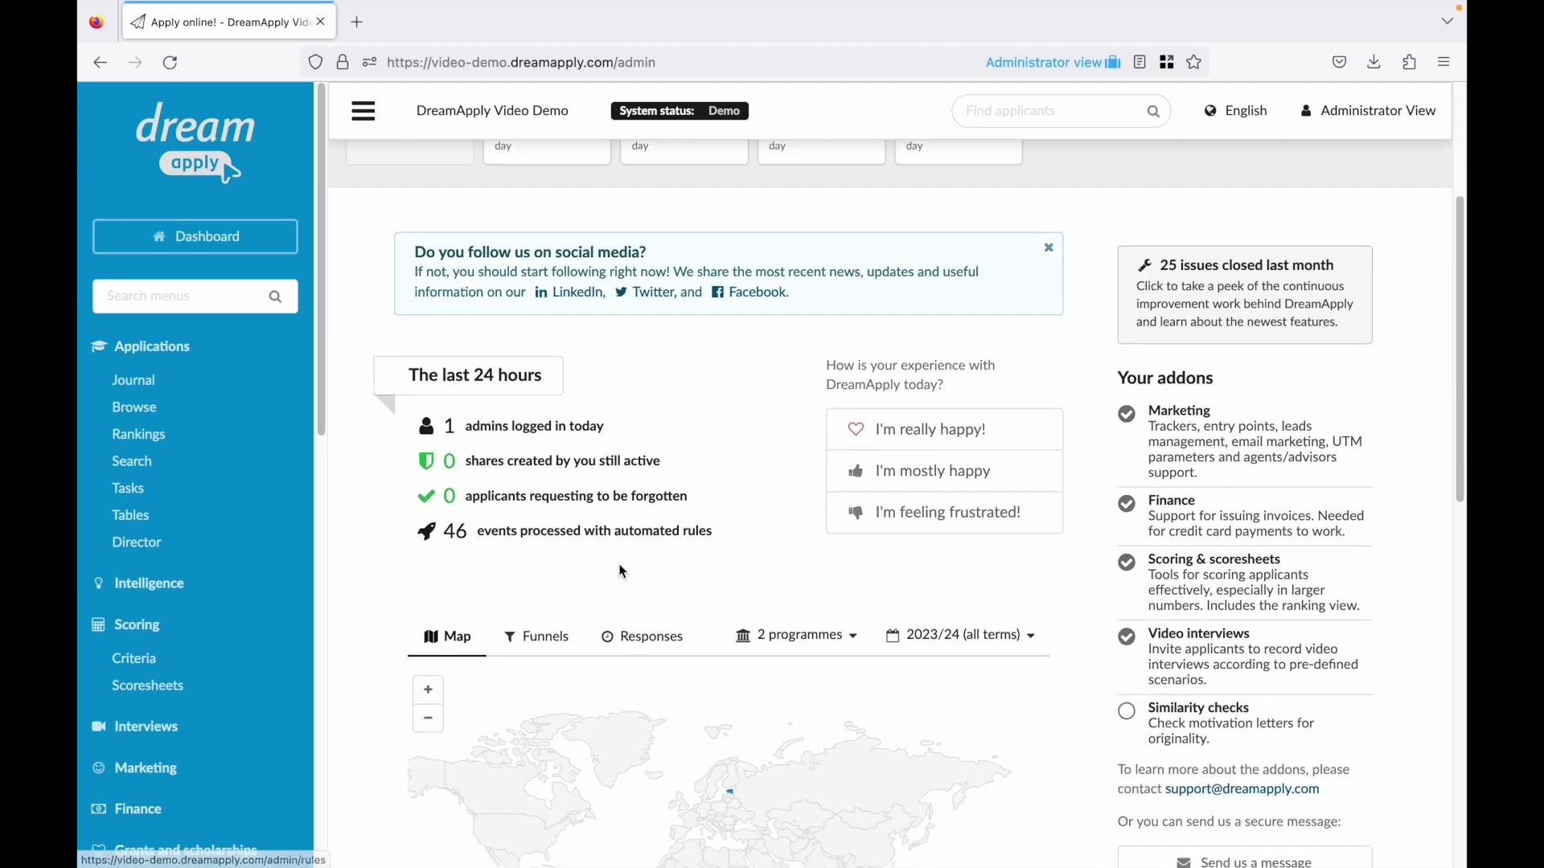
pyautogui.scroll(-3, 622, 571)
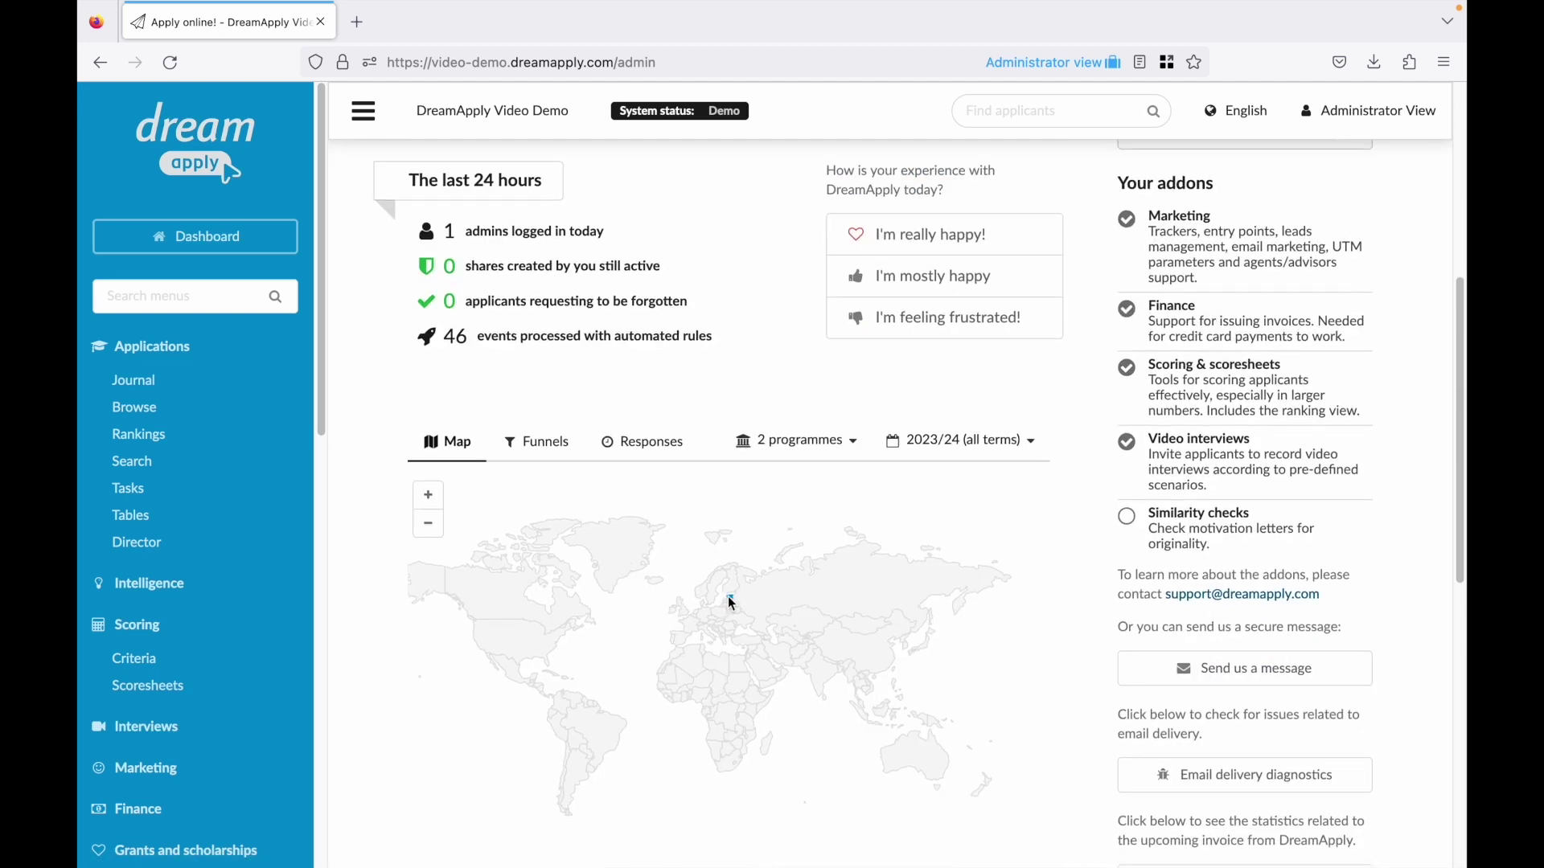
pyautogui.scroll(-2, 731, 619)
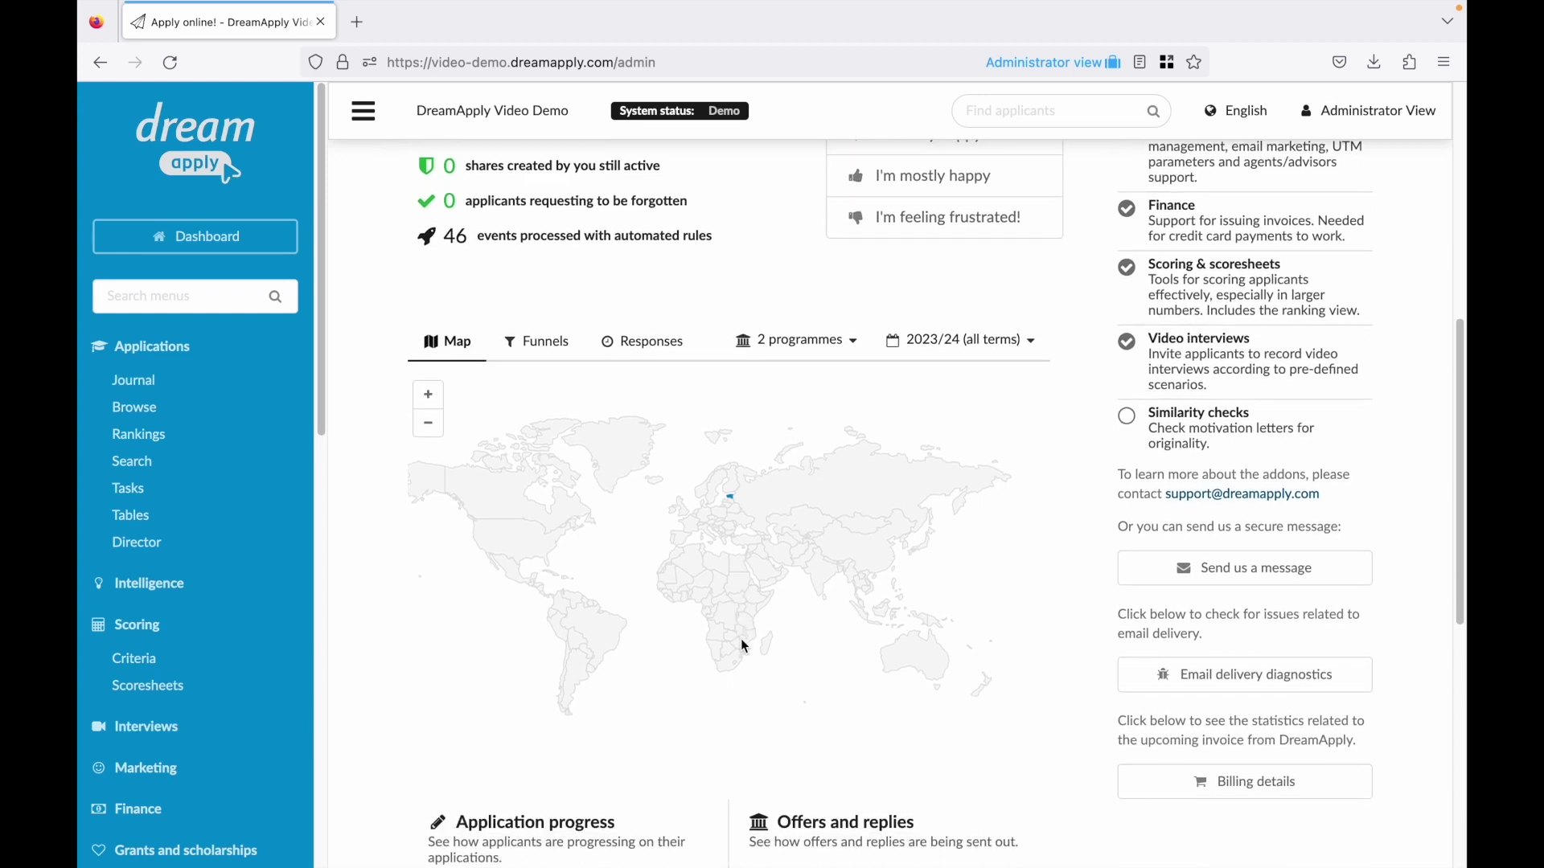
pyautogui.scroll(-7, 743, 643)
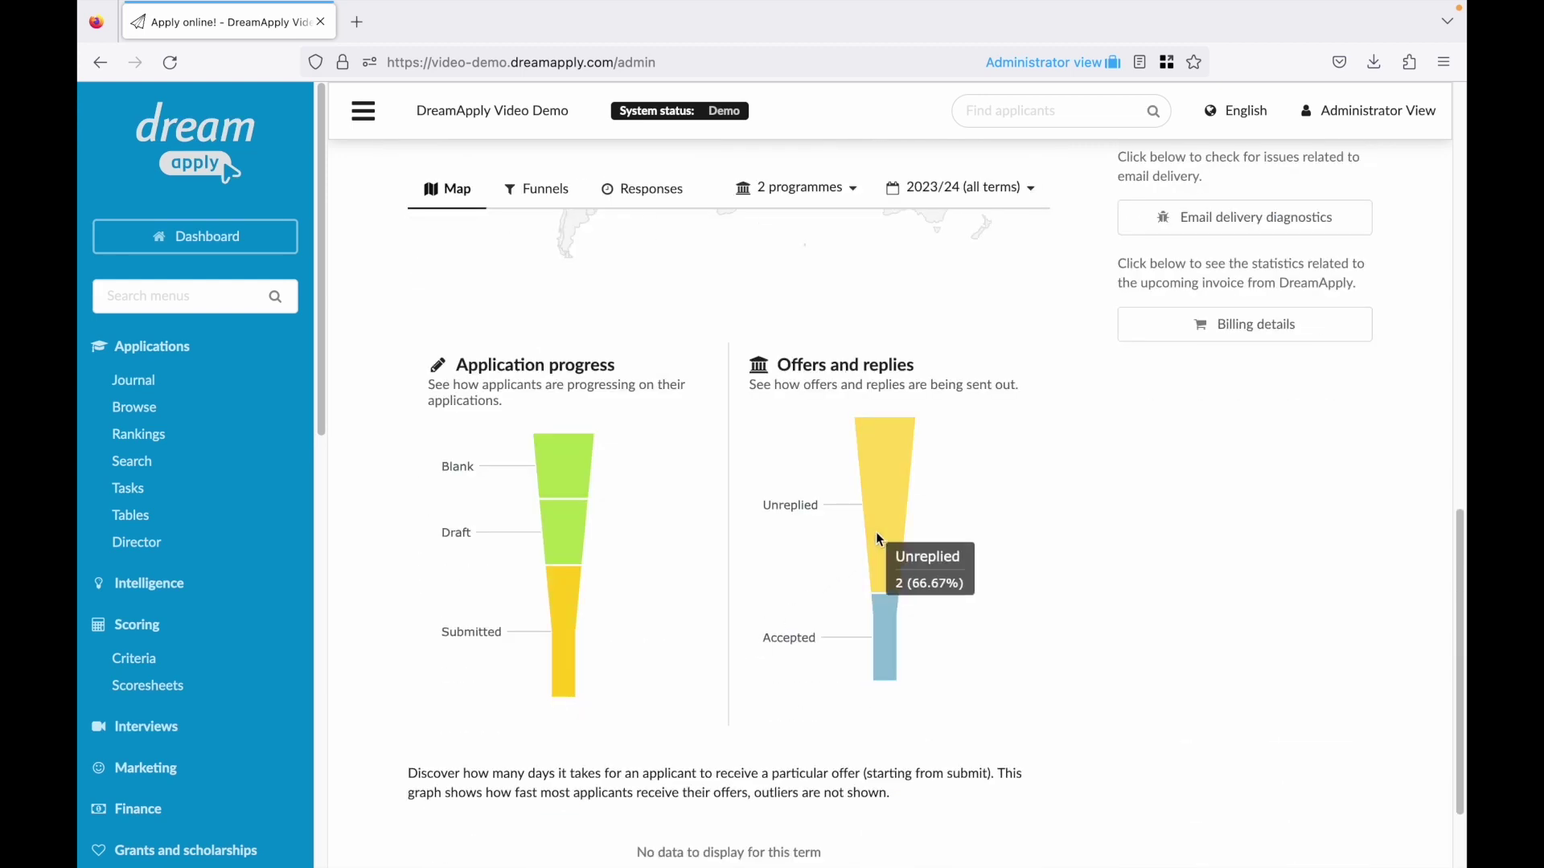
pyautogui.moveTo(571, 531)
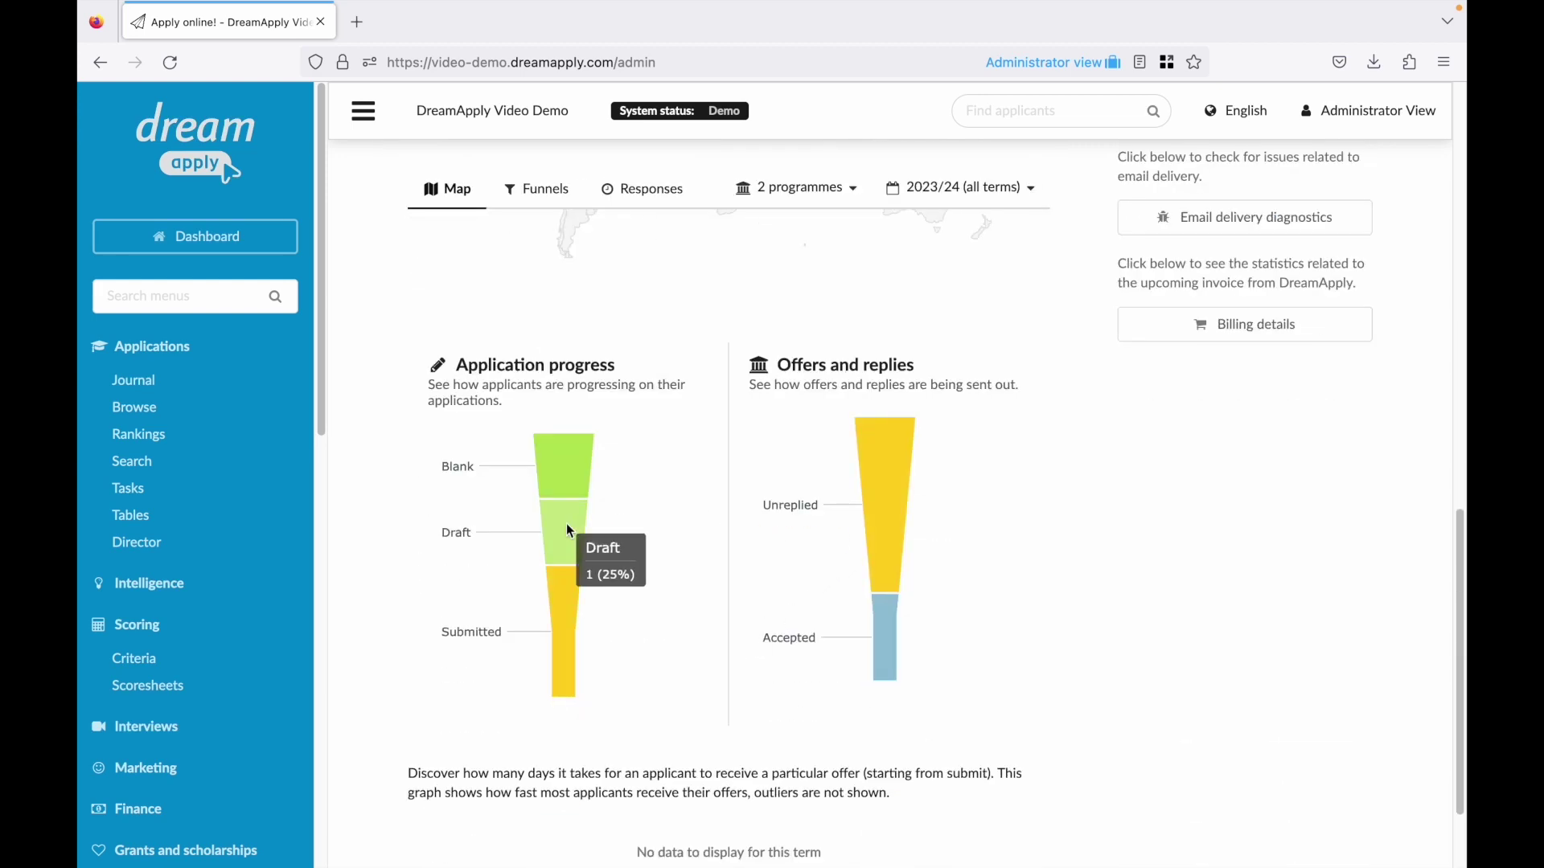
pyautogui.moveTo(560, 599)
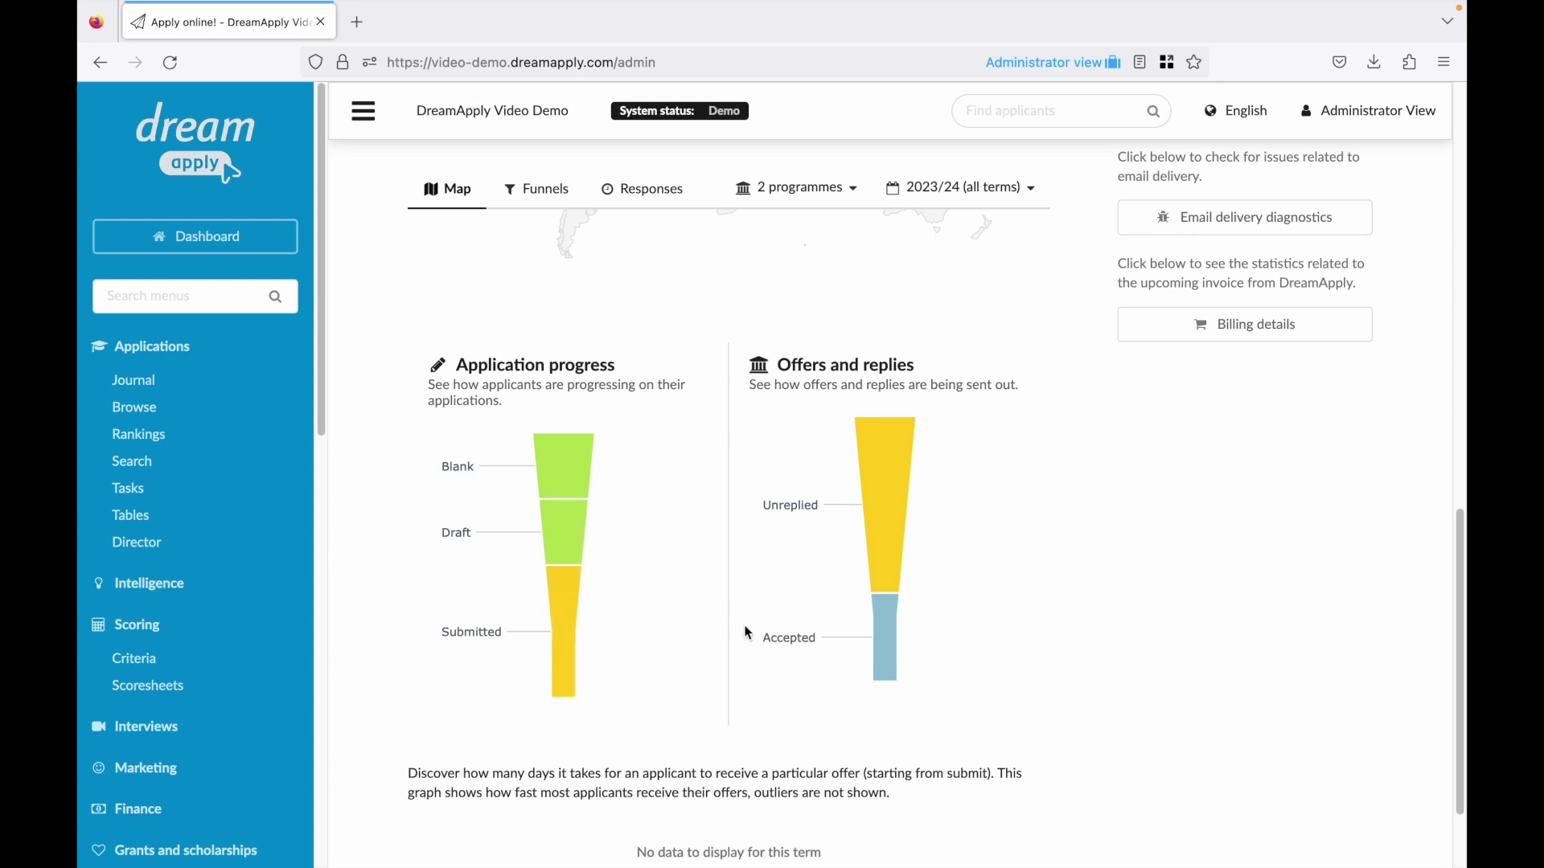
pyautogui.moveTo(878, 633)
pyautogui.scroll(3, 877, 630)
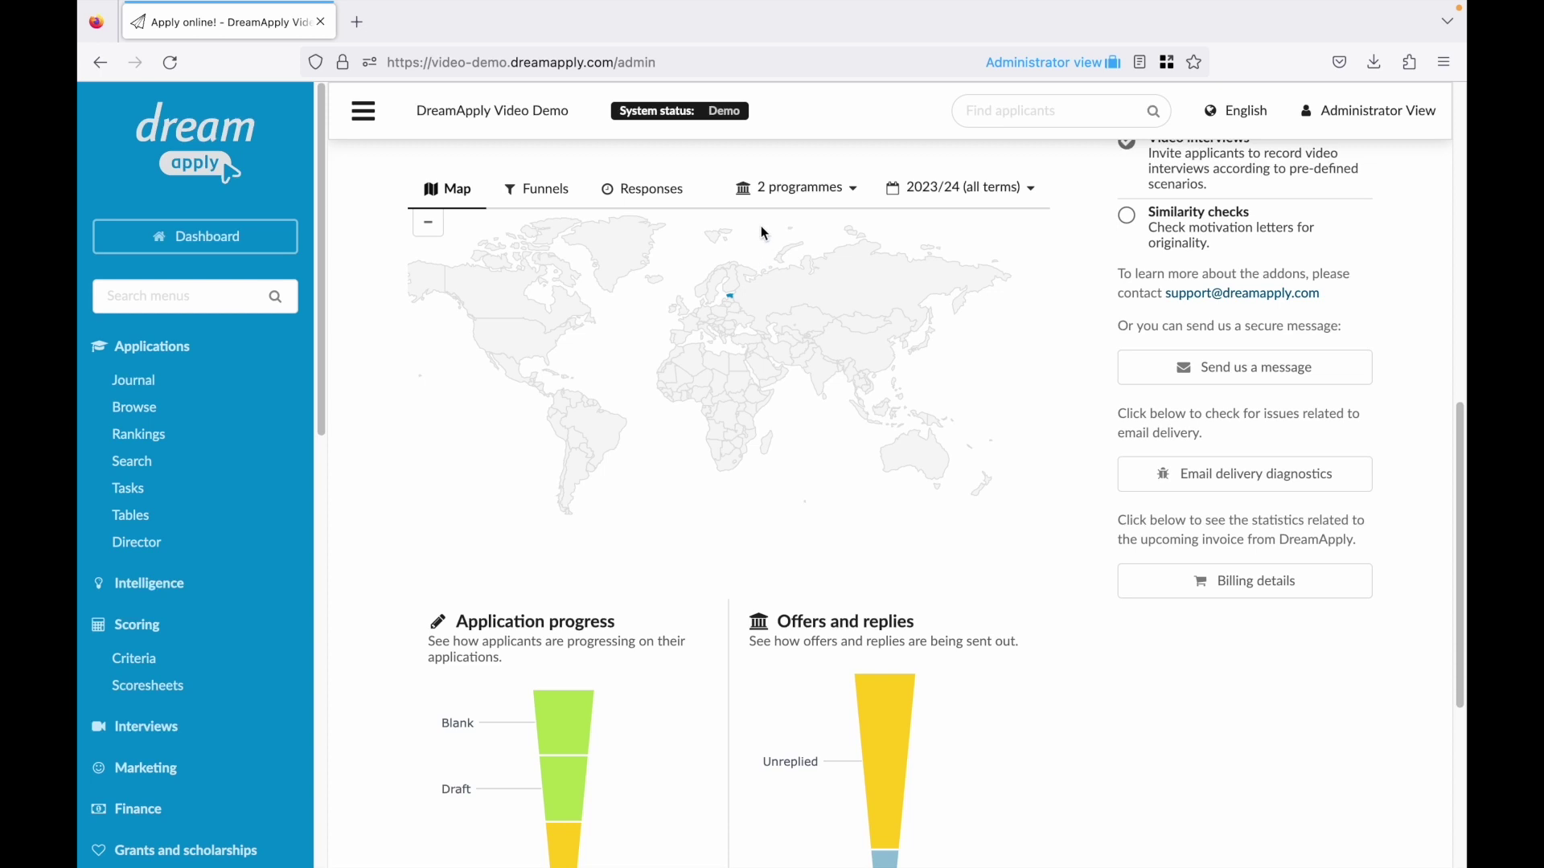
# Switch off 'filter specific programmes' so the statistics cover all programmes.
pyautogui.click(796, 189)
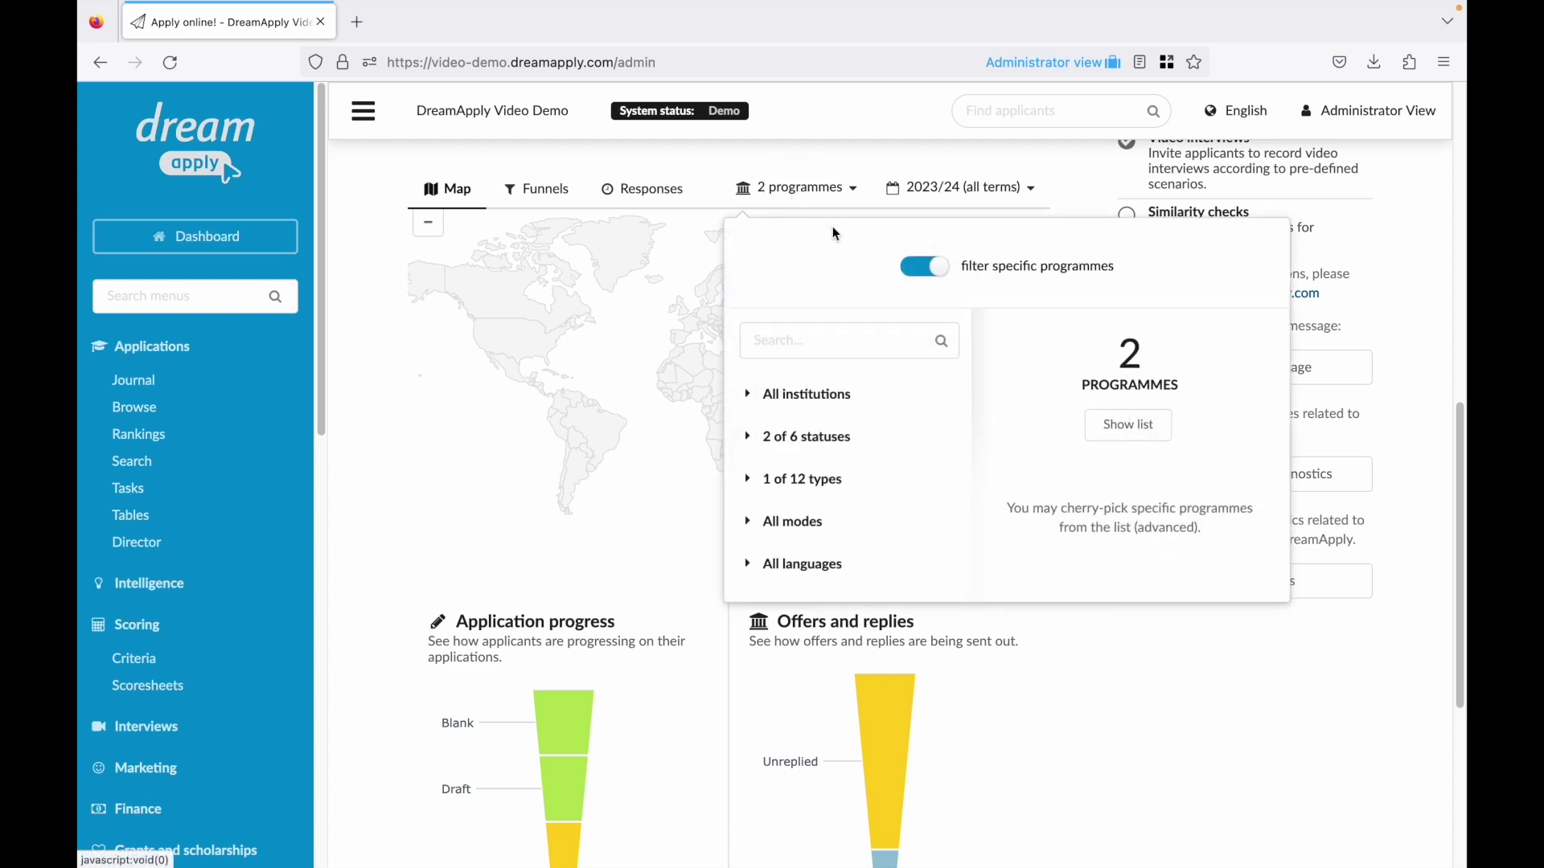
pyautogui.click(904, 268)
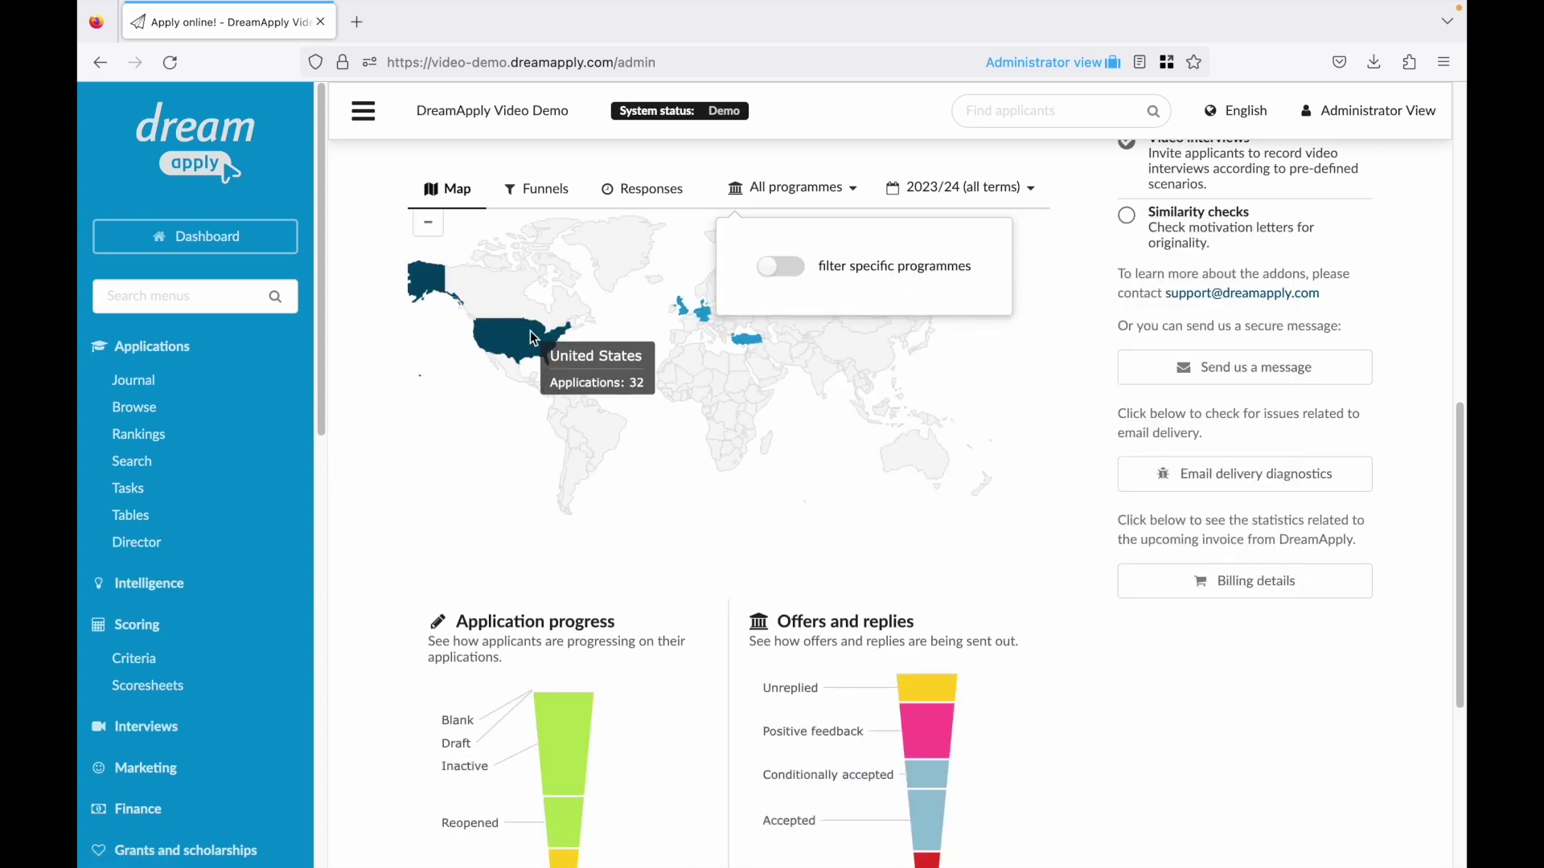
pyautogui.moveTo(914, 733)
pyautogui.moveTo(920, 767)
pyautogui.scroll(12, 920, 767)
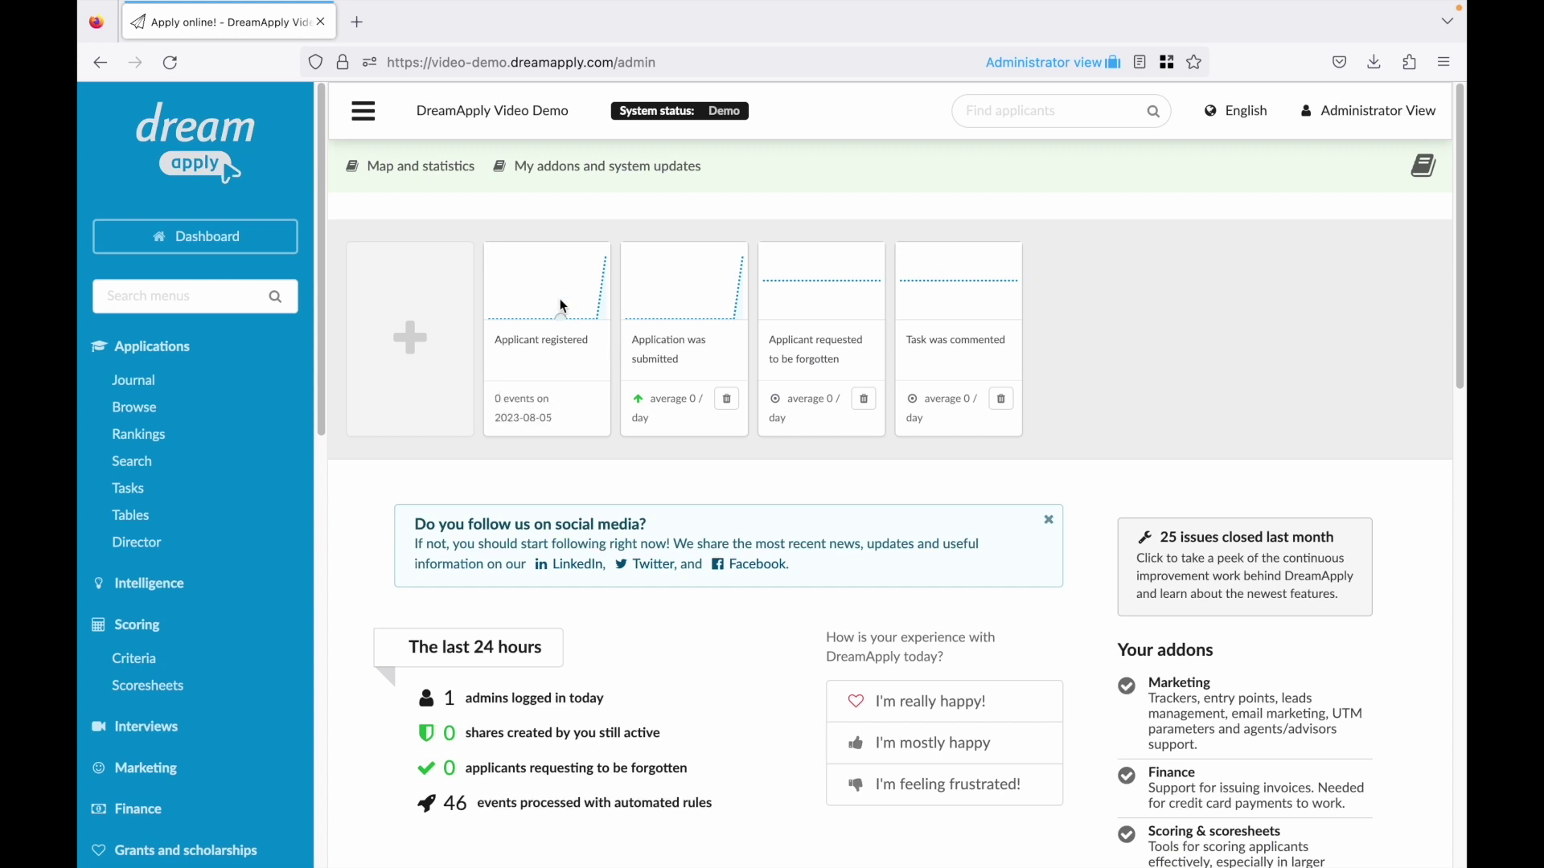
pyautogui.moveTo(660, 294)
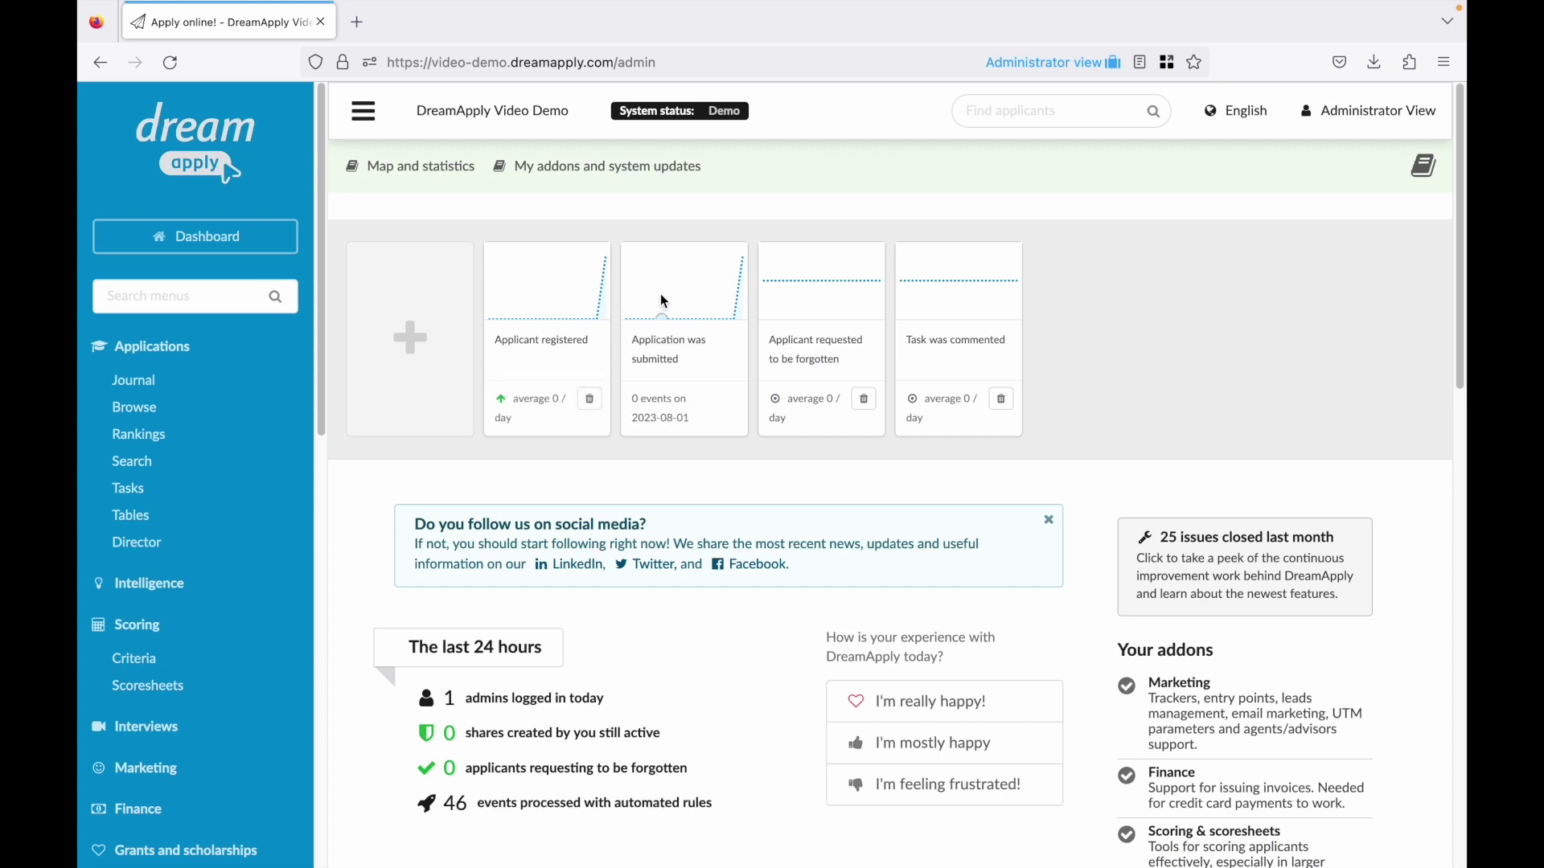
# Open the 'Application was submitted' journal and today's applicant's profile from it.
pyautogui.click(674, 347)
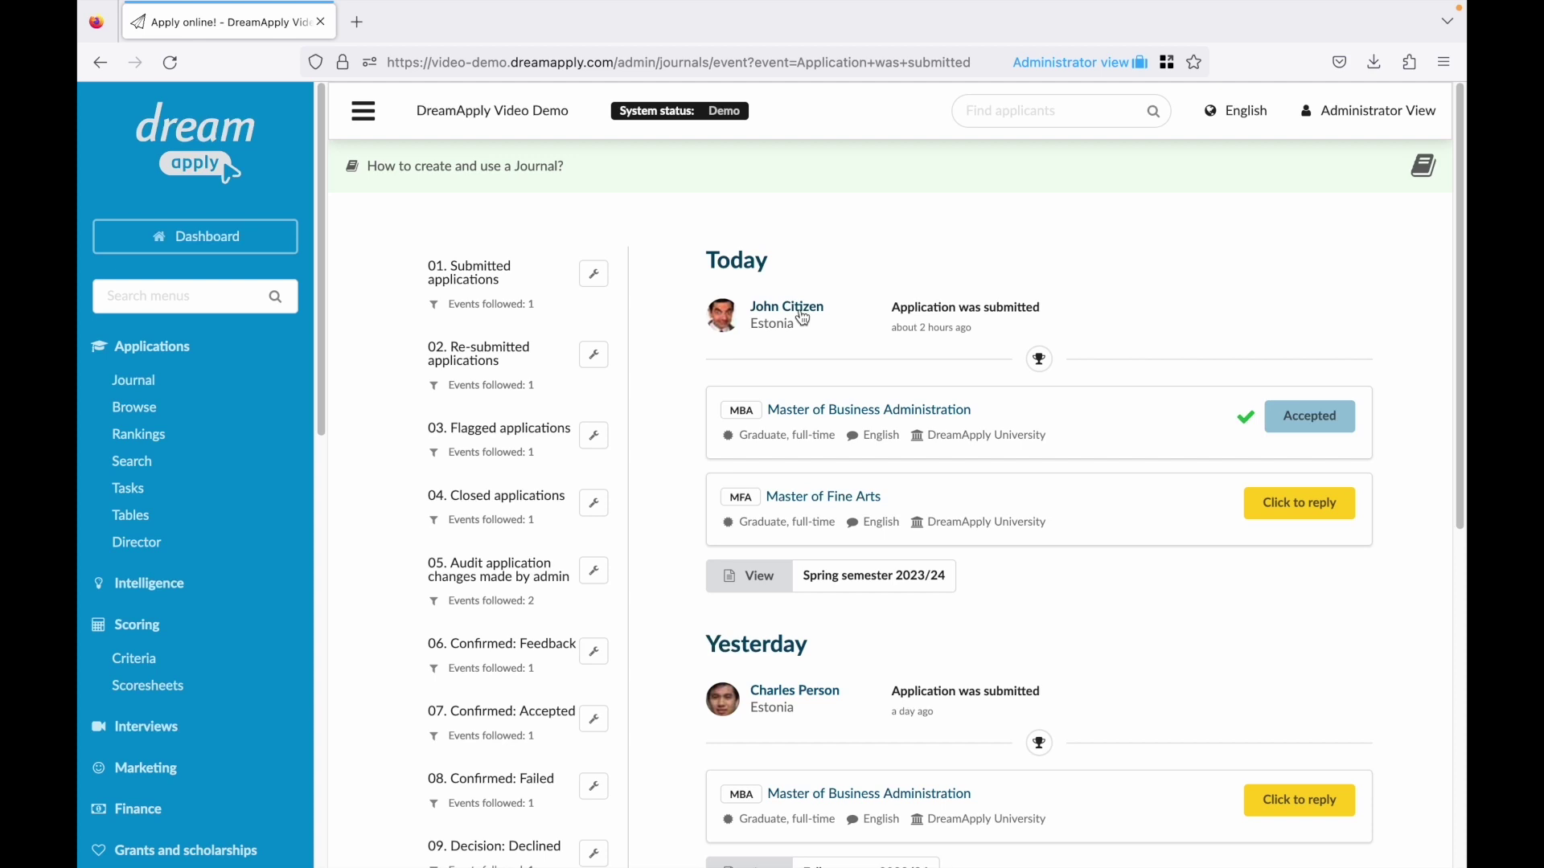
pyautogui.click(801, 316)
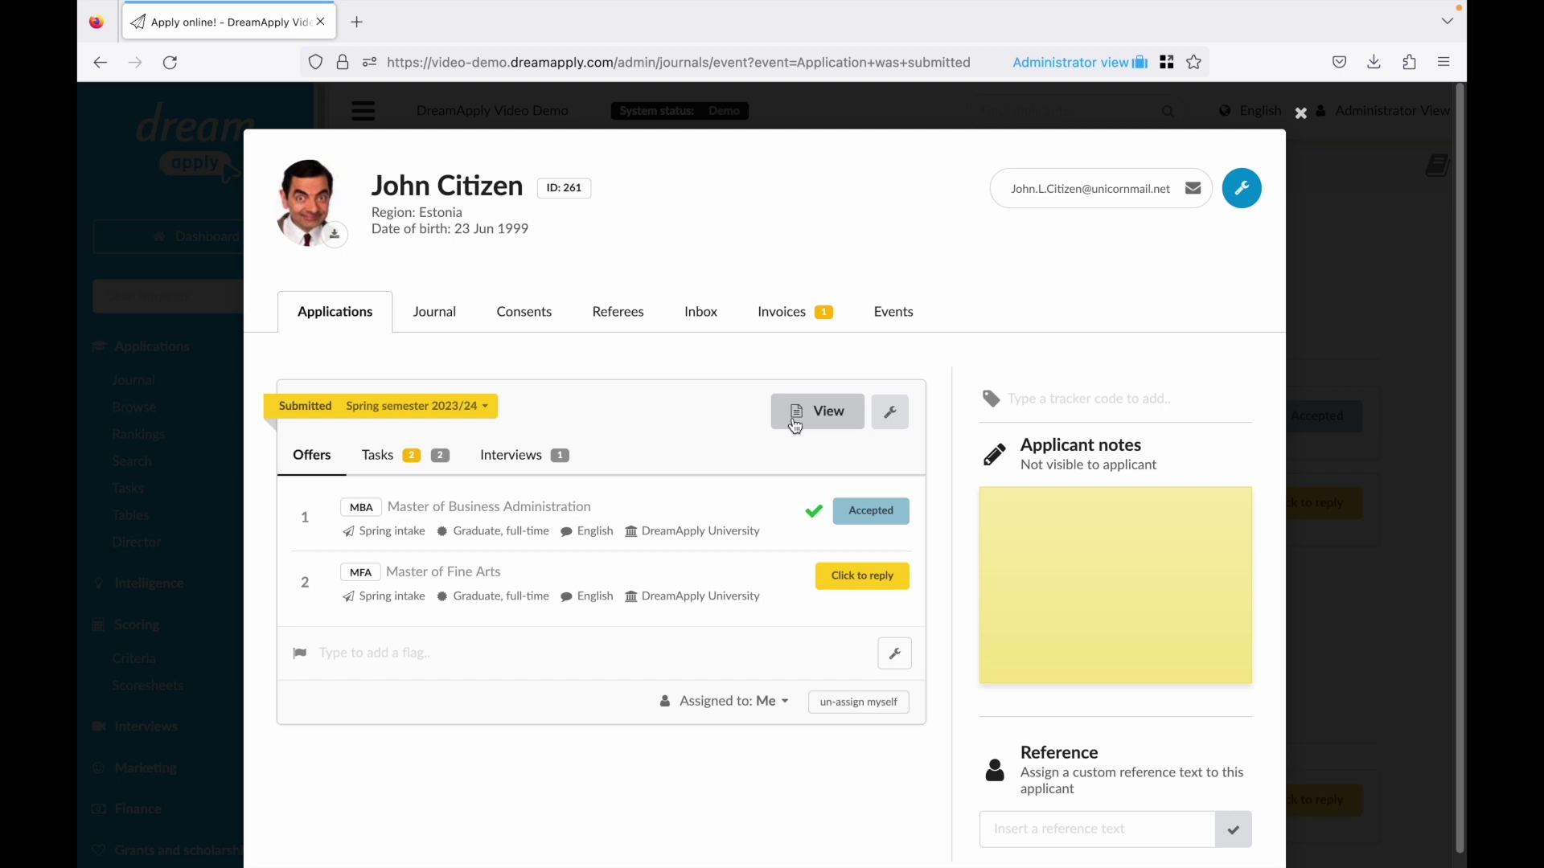
# Open the full application and review its Profile, Education, Employment, Motivation and Documents sections.
pyautogui.click(814, 412)
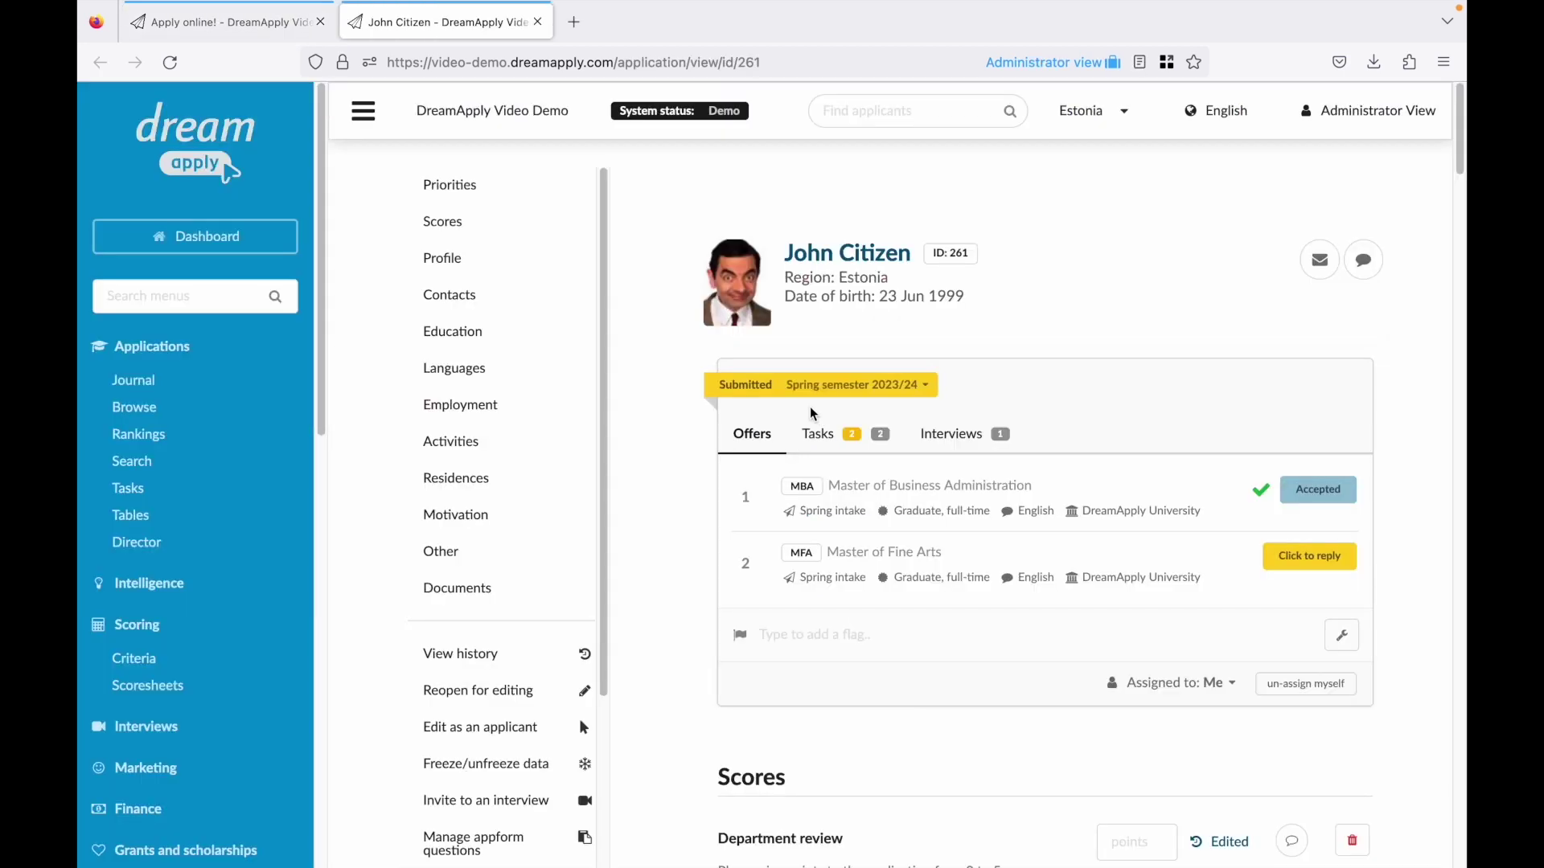
pyautogui.click(483, 264)
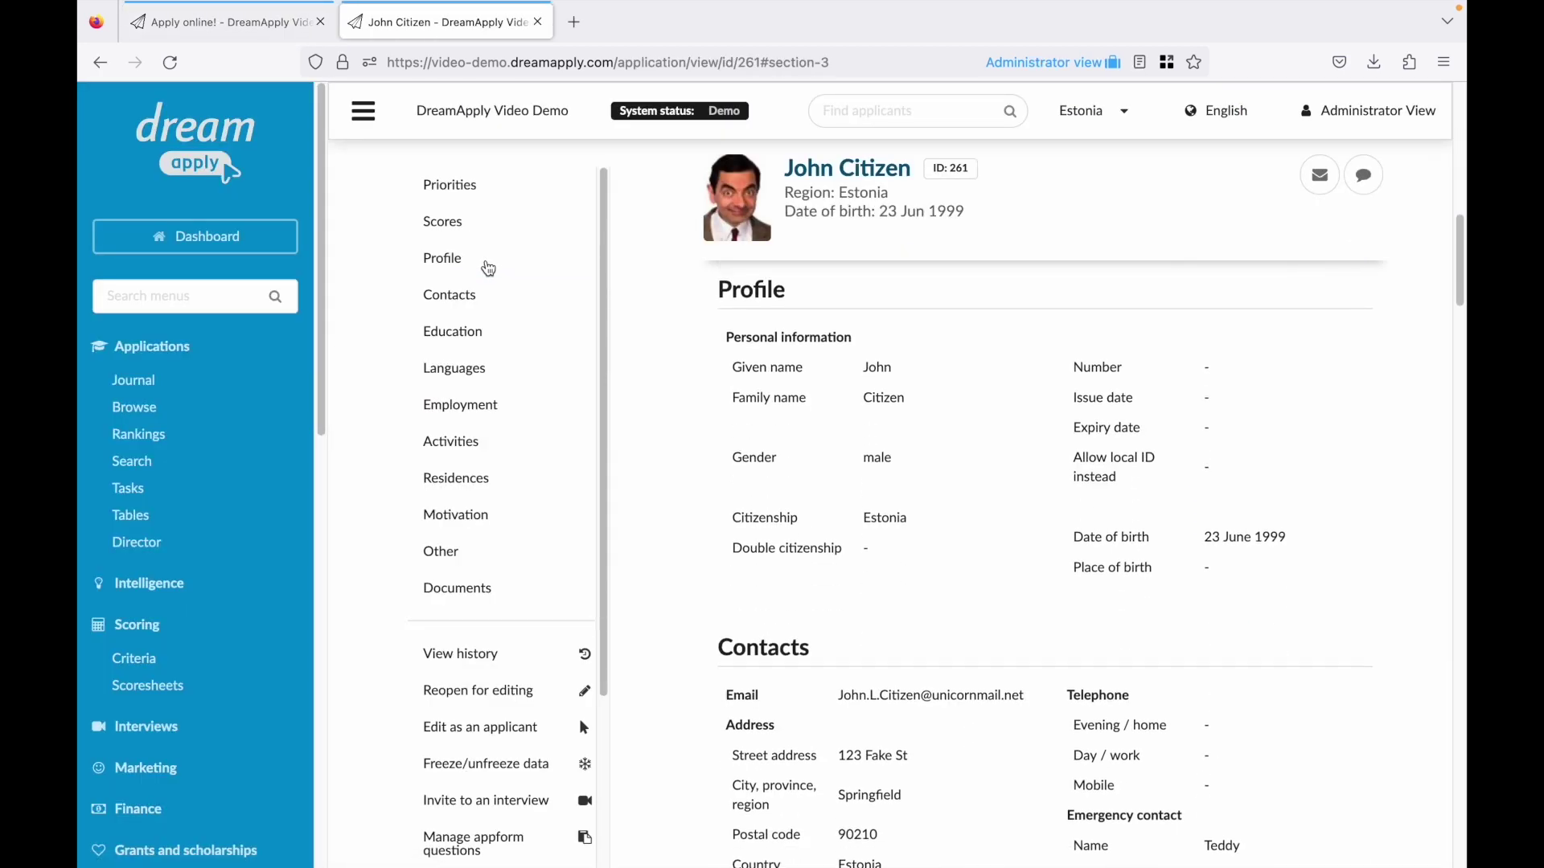
pyautogui.click(470, 341)
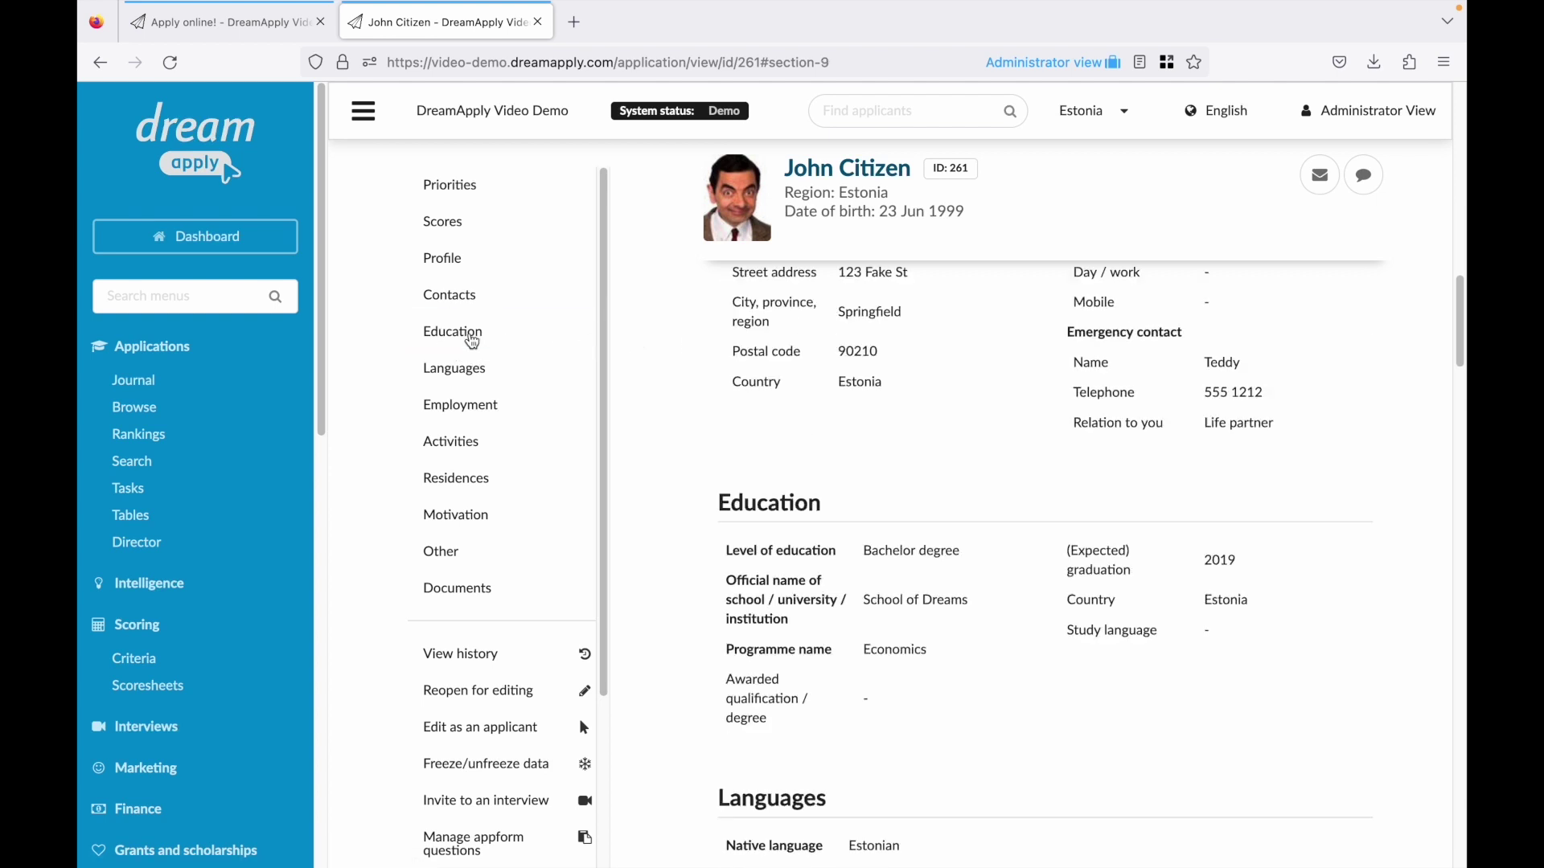
pyautogui.click(454, 412)
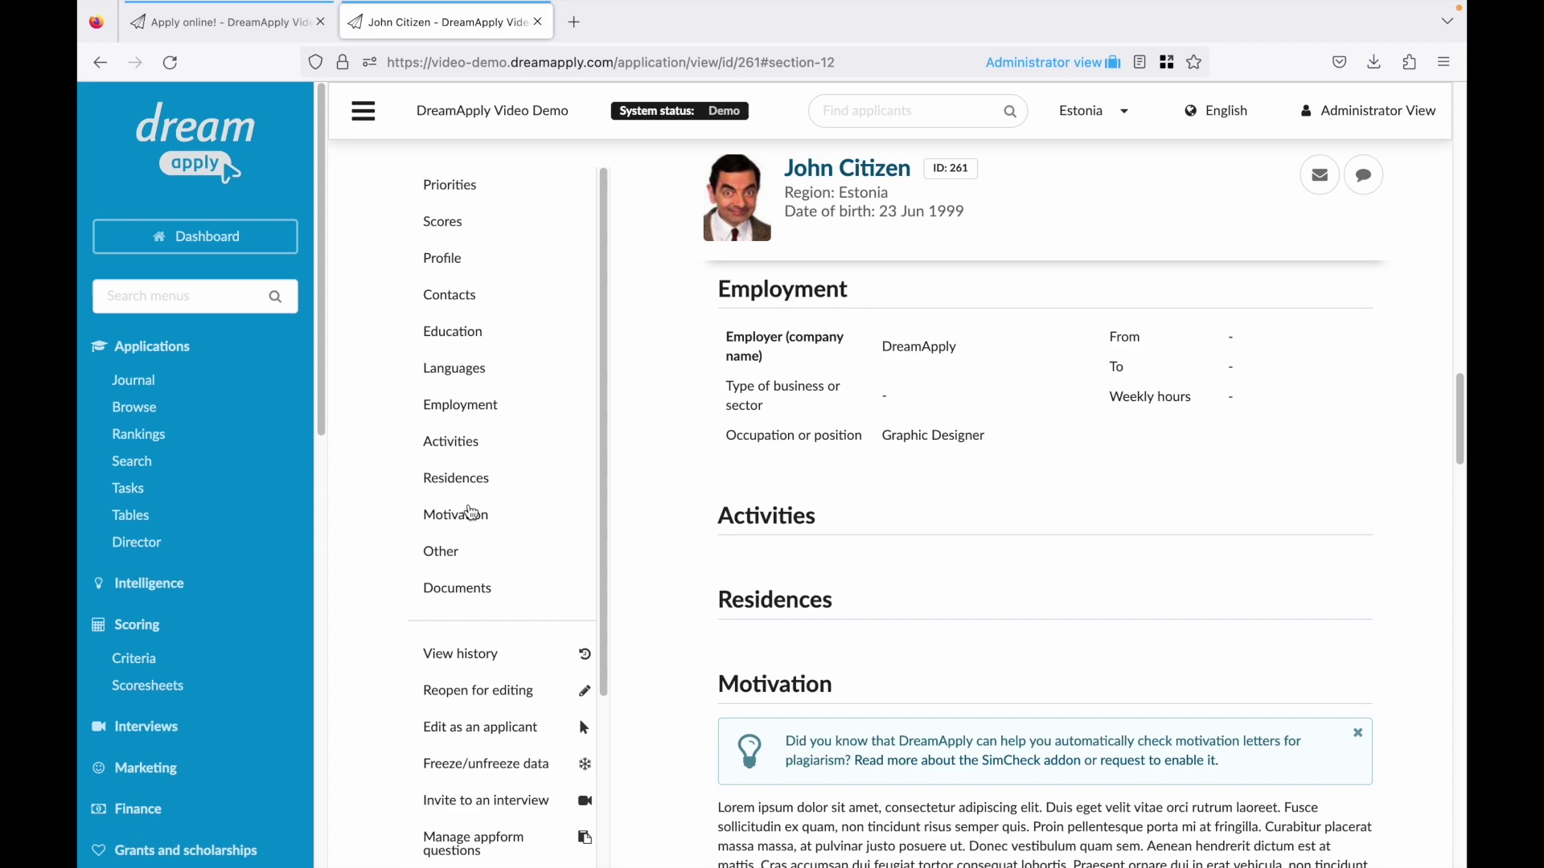
pyautogui.click(469, 520)
pyautogui.scroll(-3, 697, 586)
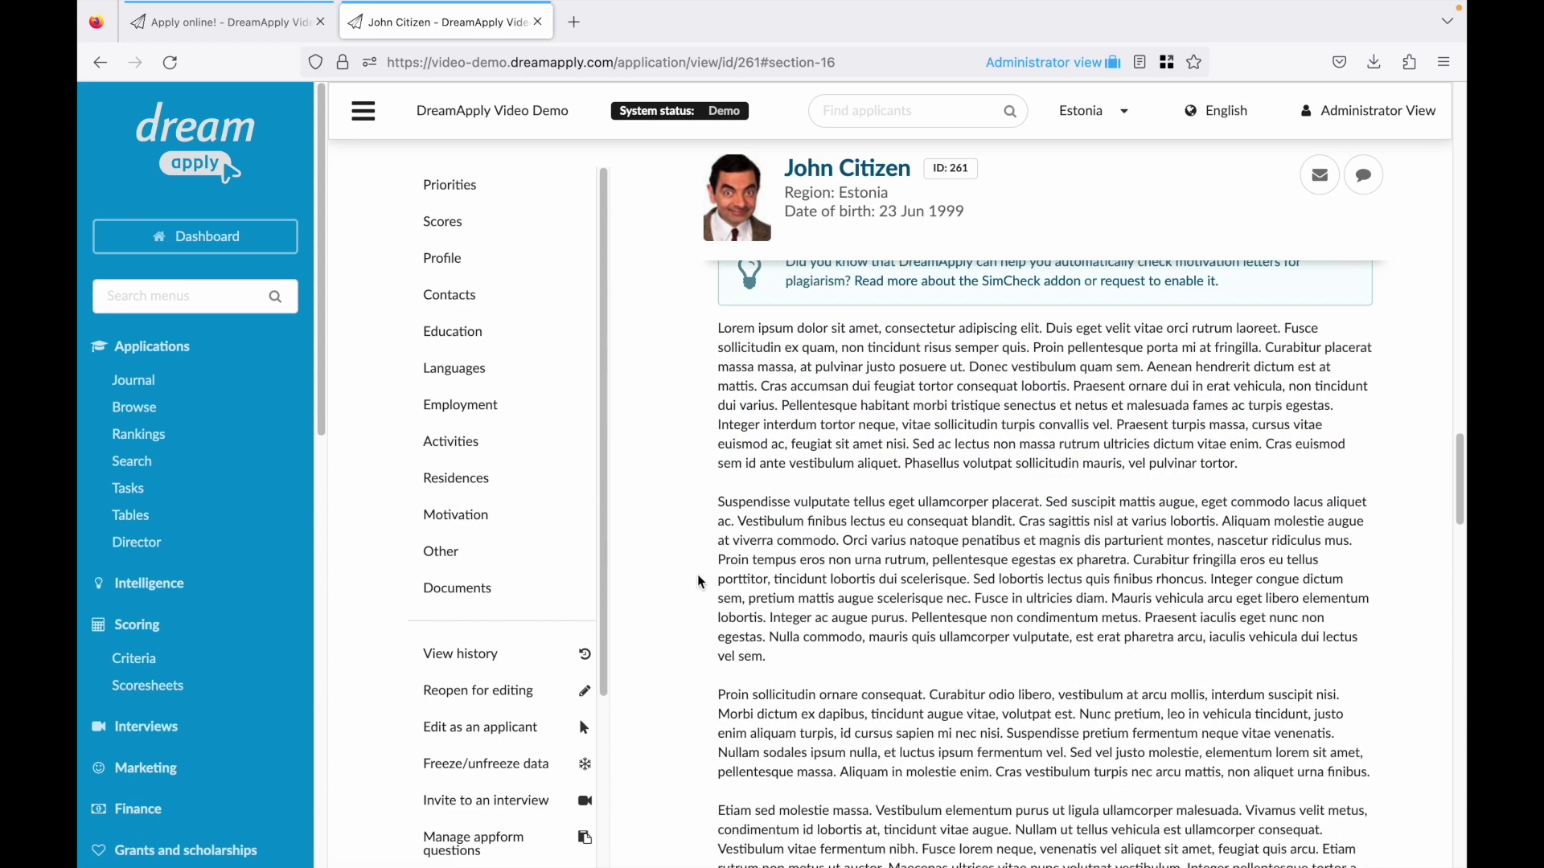
pyautogui.scroll(-3, 701, 583)
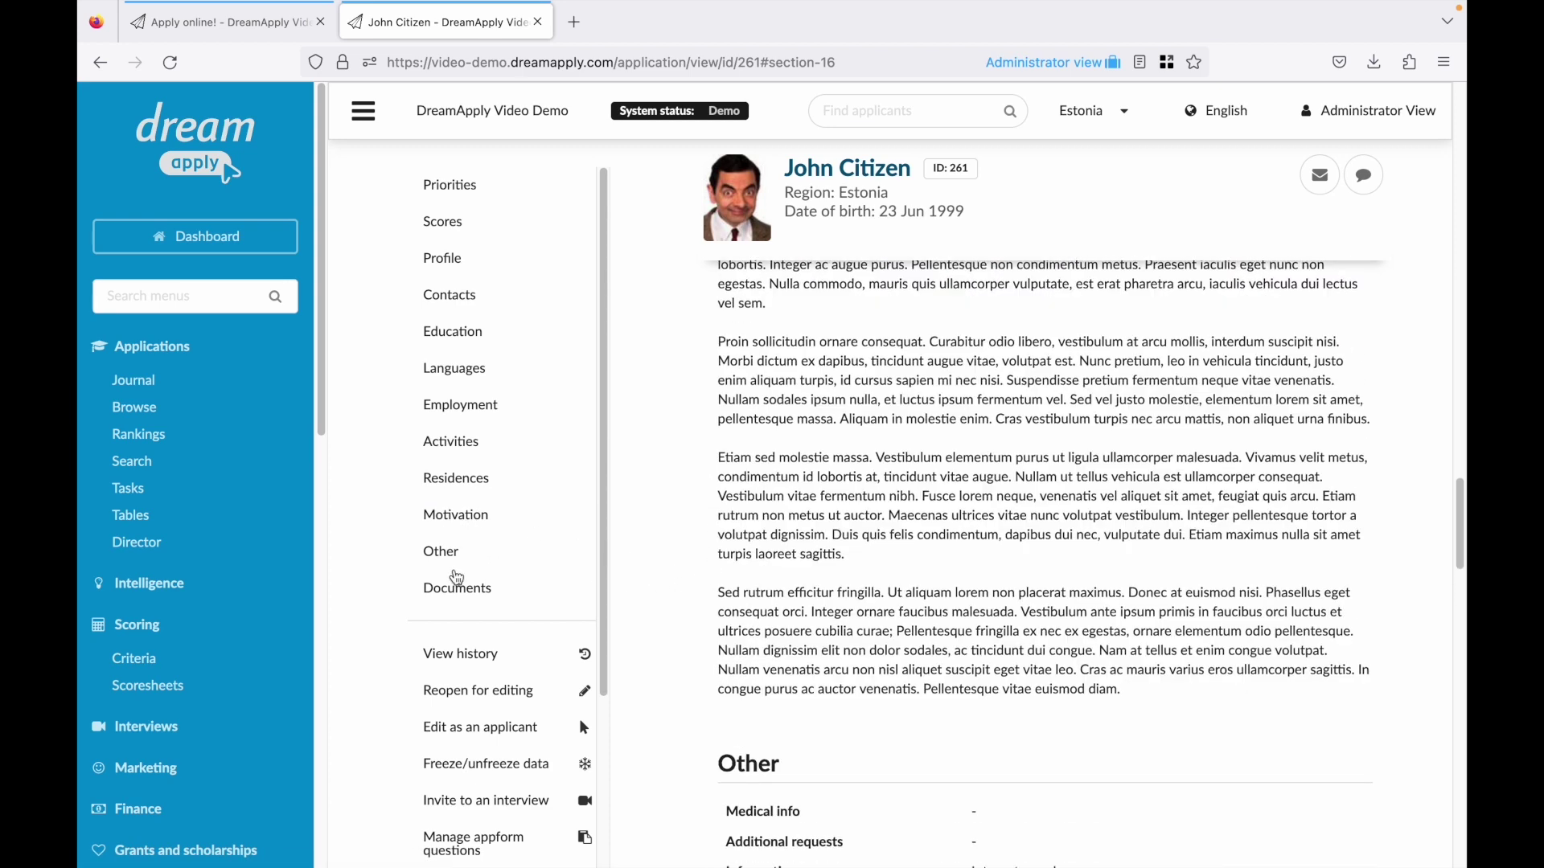
pyautogui.click(454, 591)
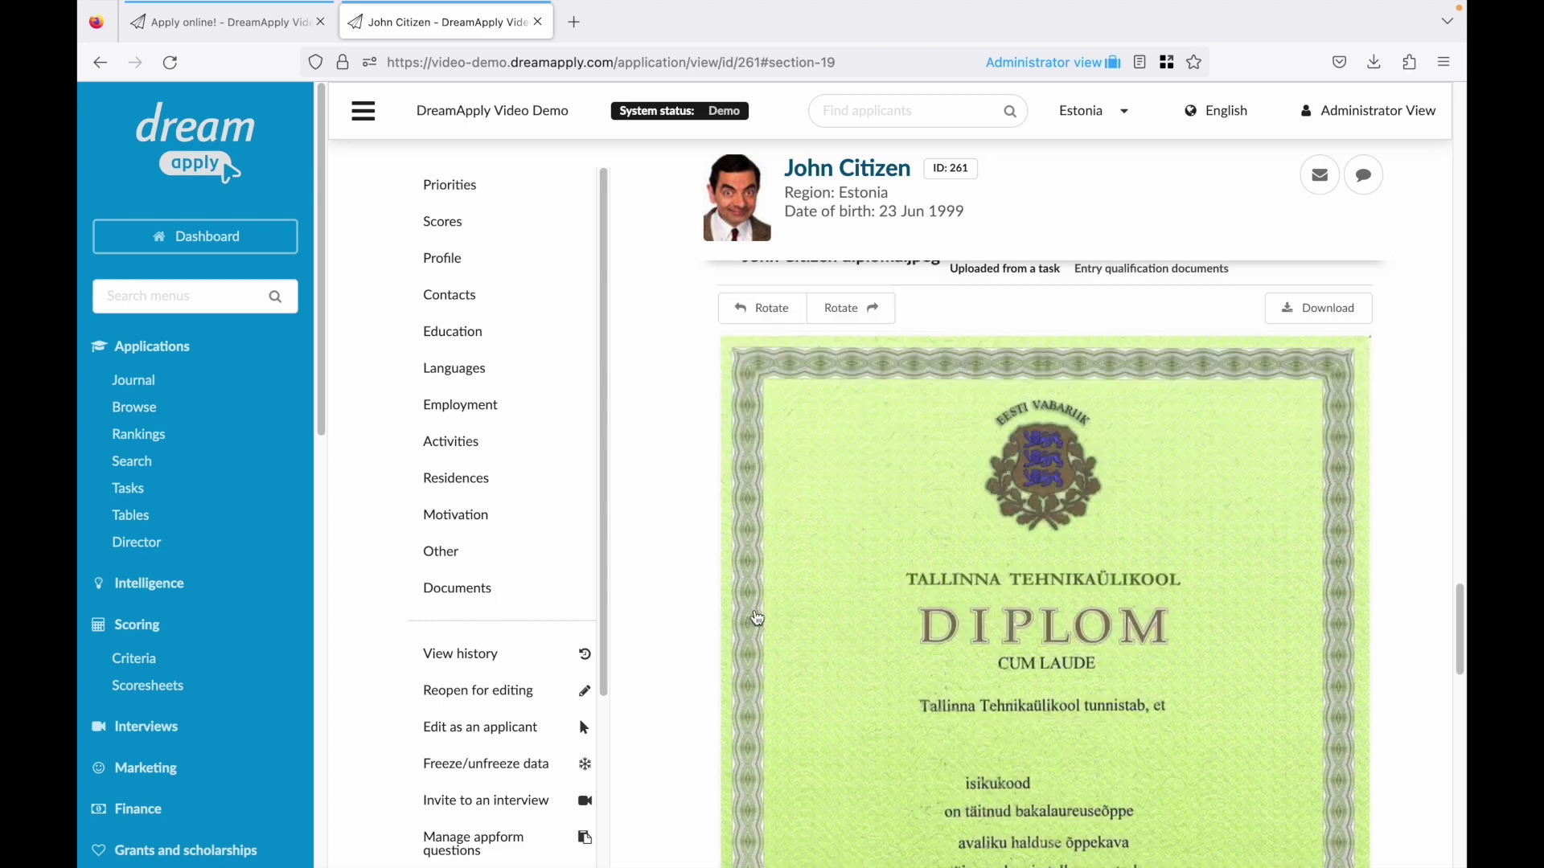
pyautogui.scroll(-5, 759, 620)
pyautogui.scroll(-6, 760, 619)
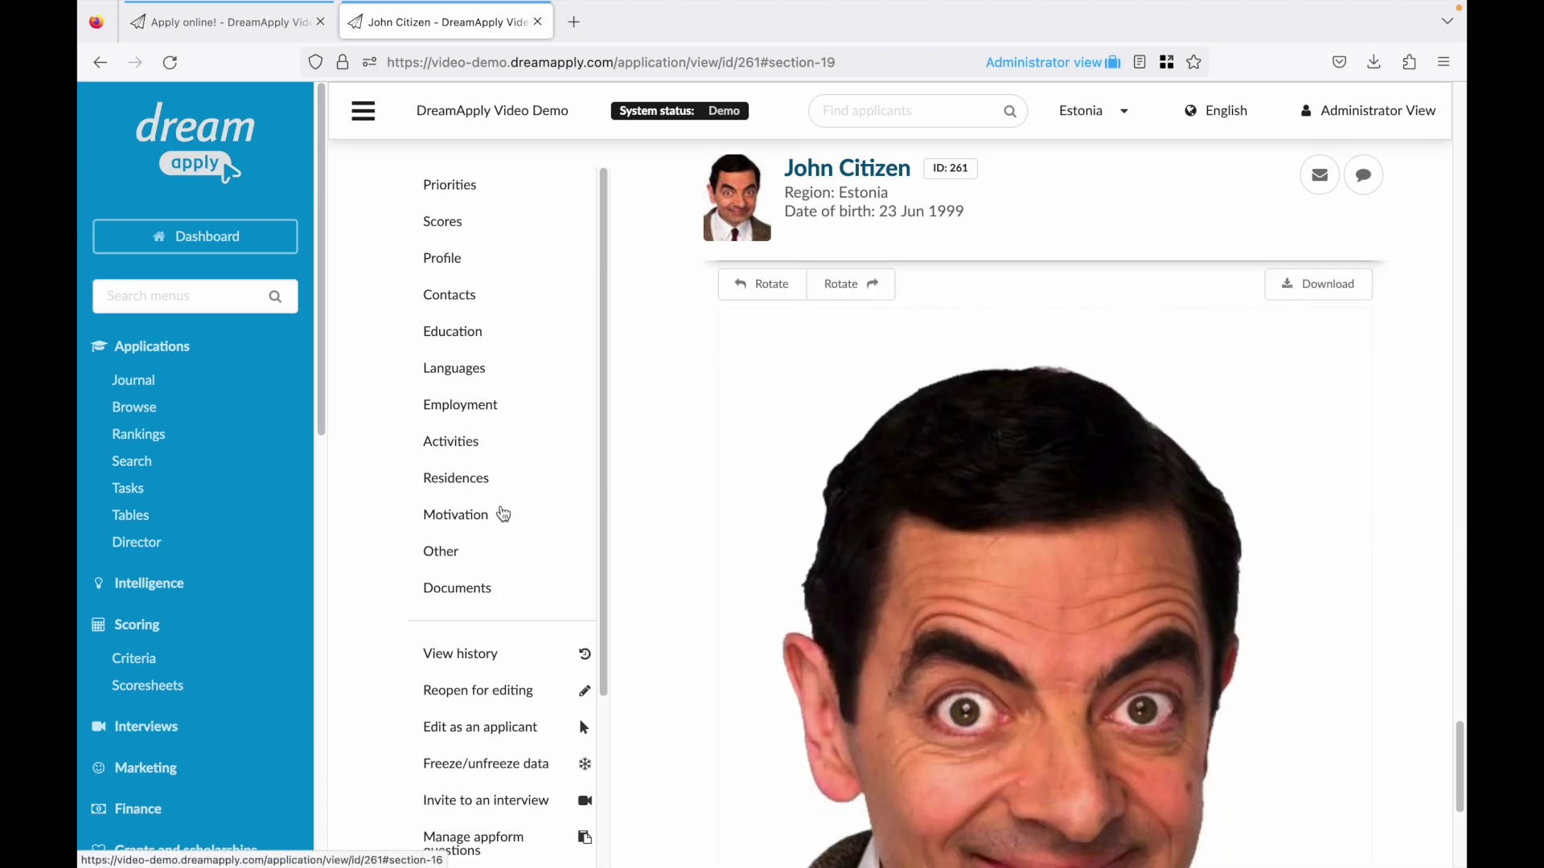
# Score Department review 4 (Very good), English proficiency 6 (C2) and Previous education 1 (Passed).
pyautogui.click(443, 227)
pyautogui.click(1131, 356)
pyautogui.click(1131, 427)
pyautogui.click(1131, 441)
pyautogui.click(1134, 653)
pyautogui.click(1141, 549)
pyautogui.click(1134, 585)
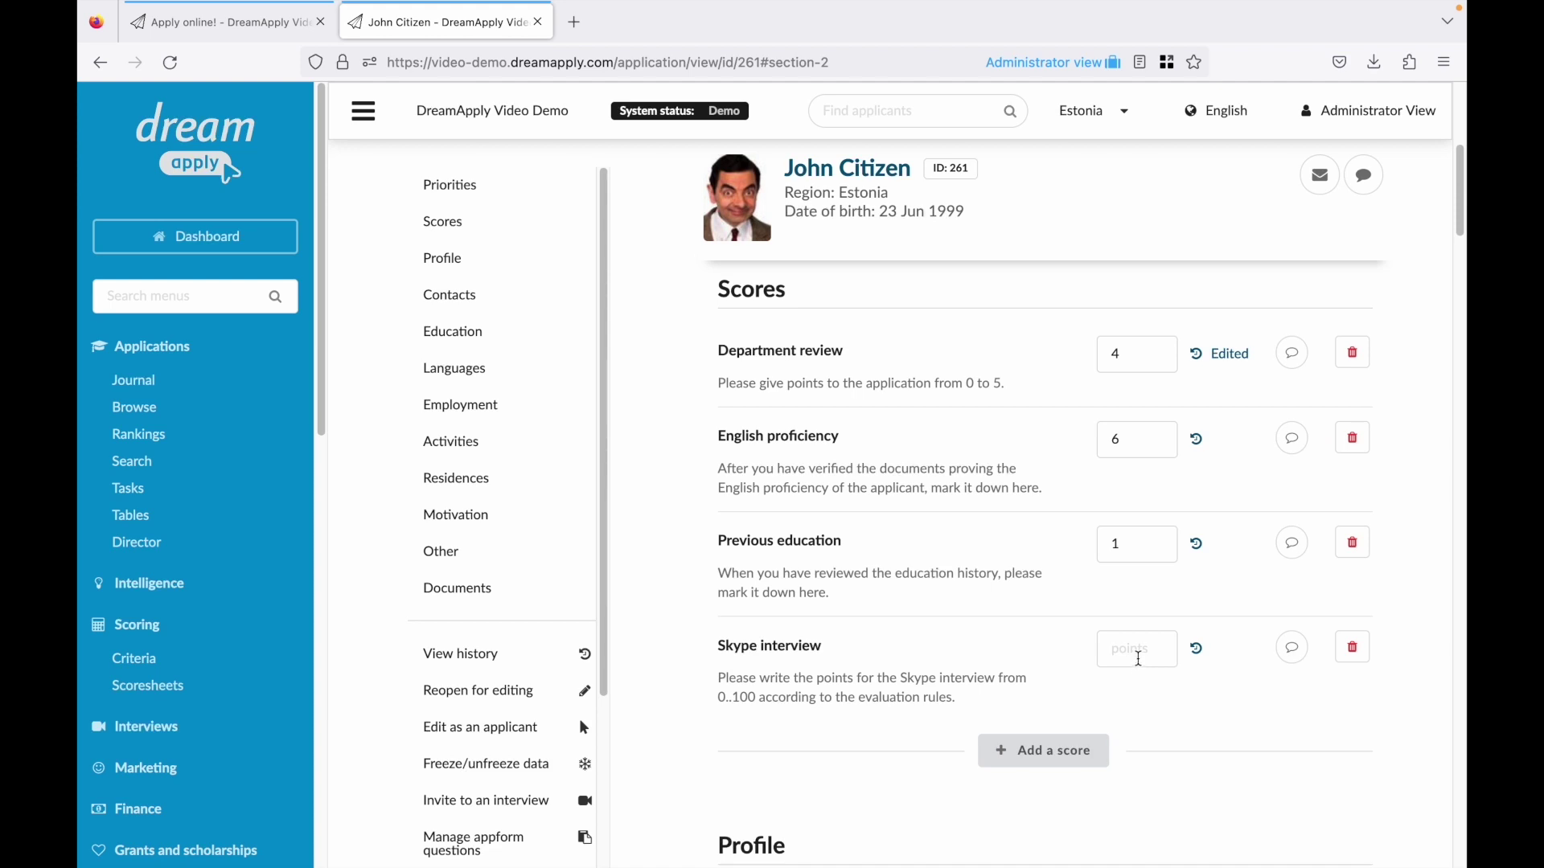
# Open the applicant's Humanities department interview recording and play the video answer.
pyautogui.scroll(1, 1058, 533)
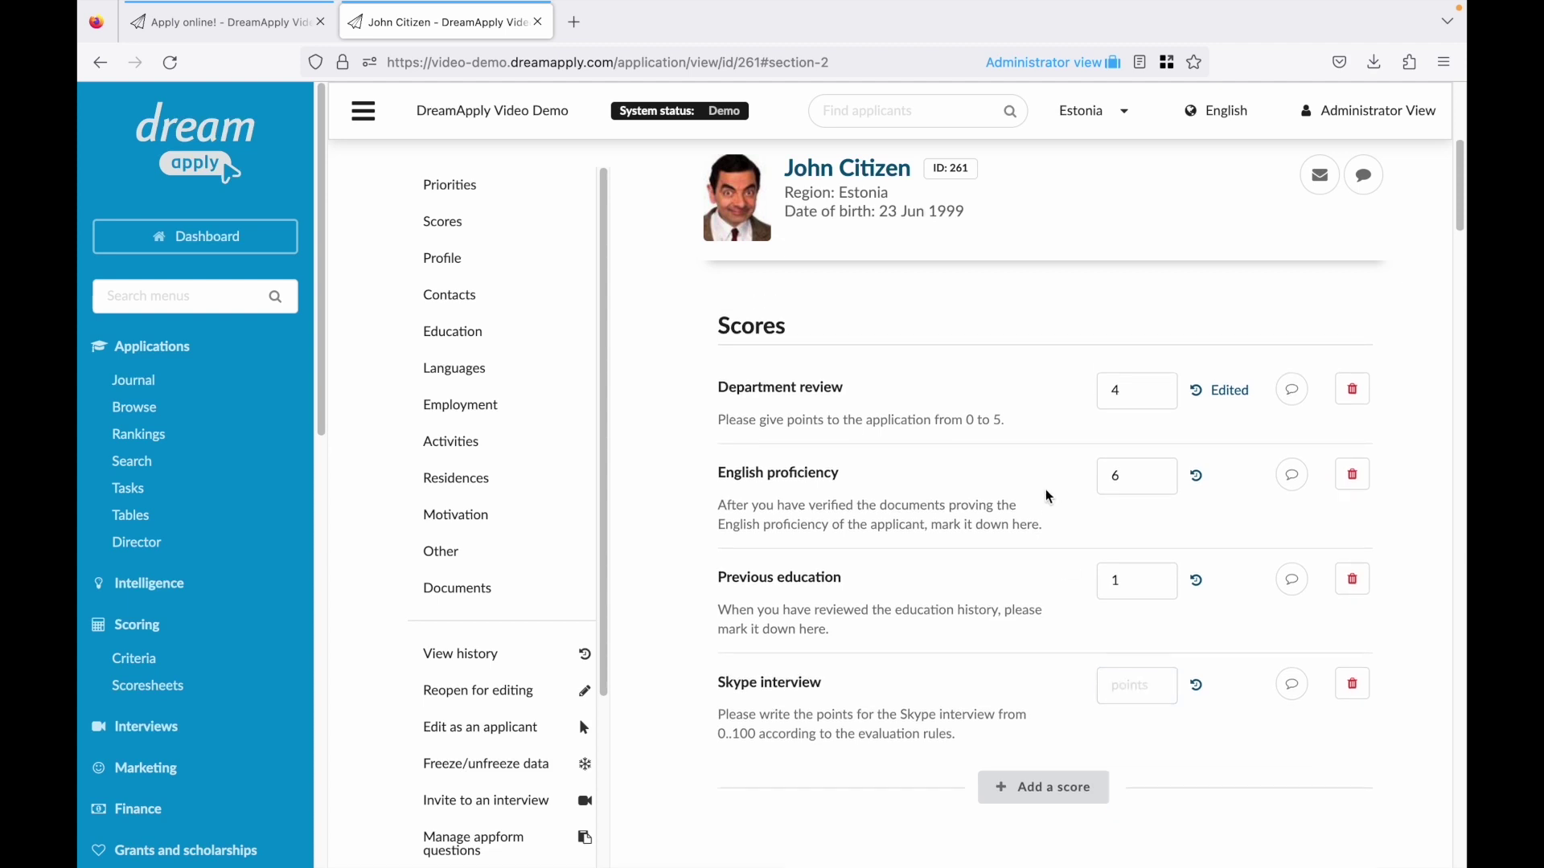
pyautogui.scroll(2, 1045, 490)
pyautogui.click(959, 423)
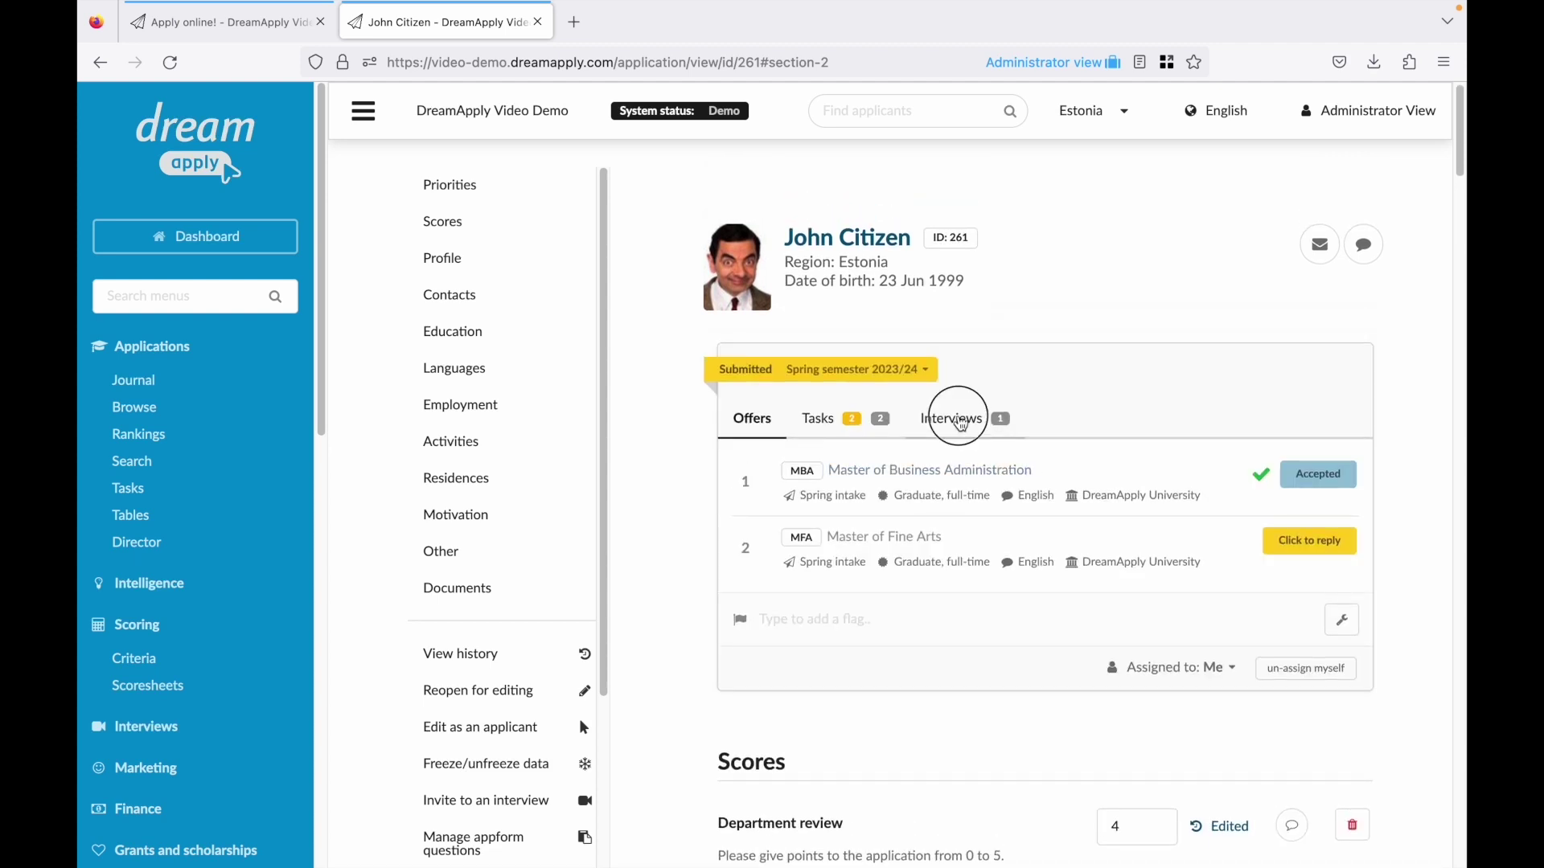
pyautogui.click(1278, 484)
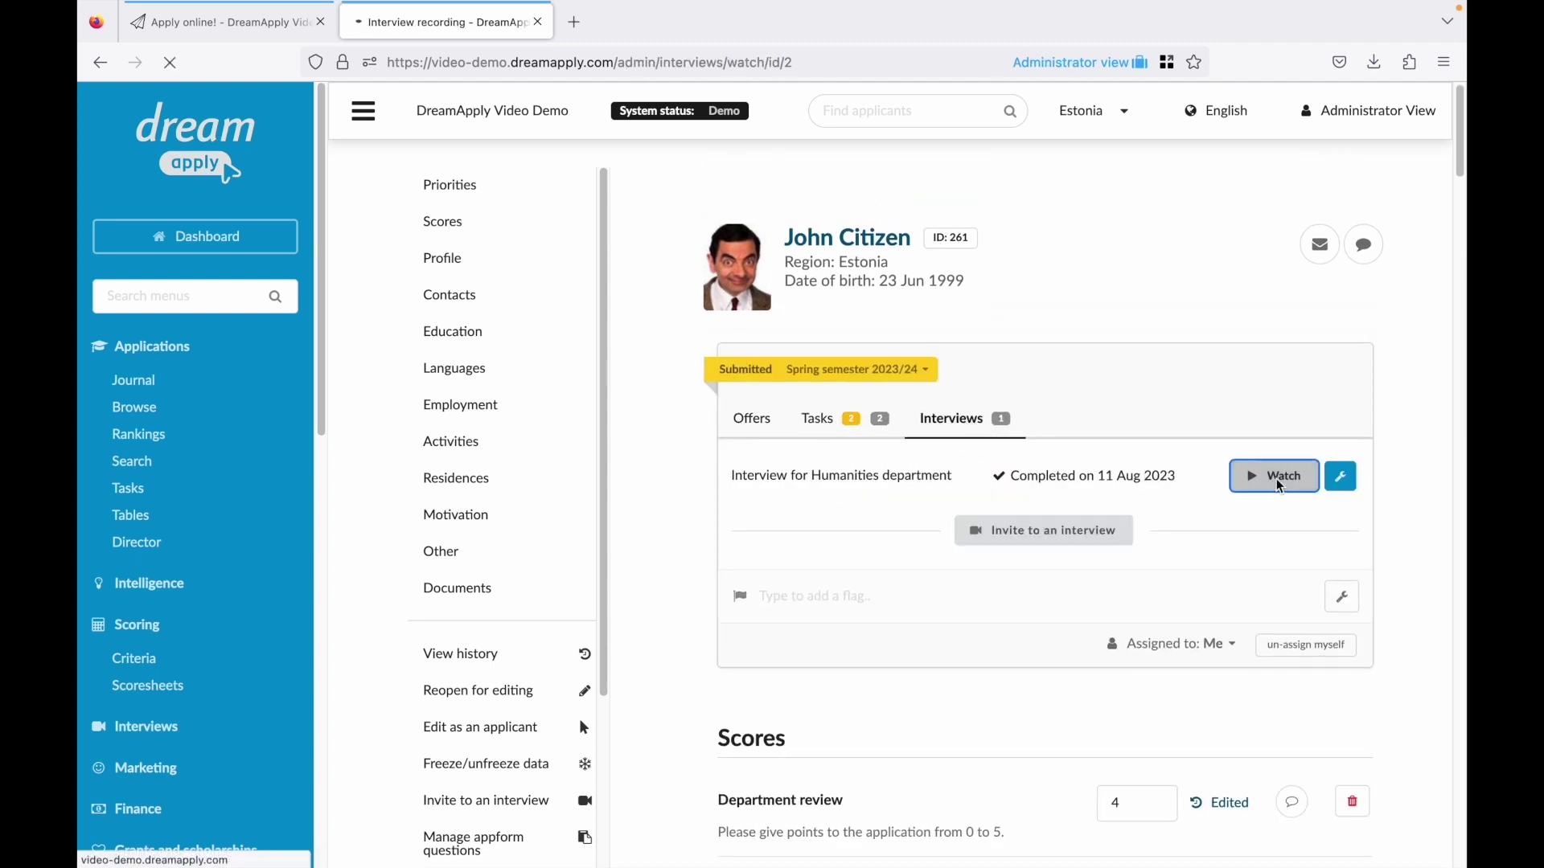
pyautogui.scroll(-6, 875, 460)
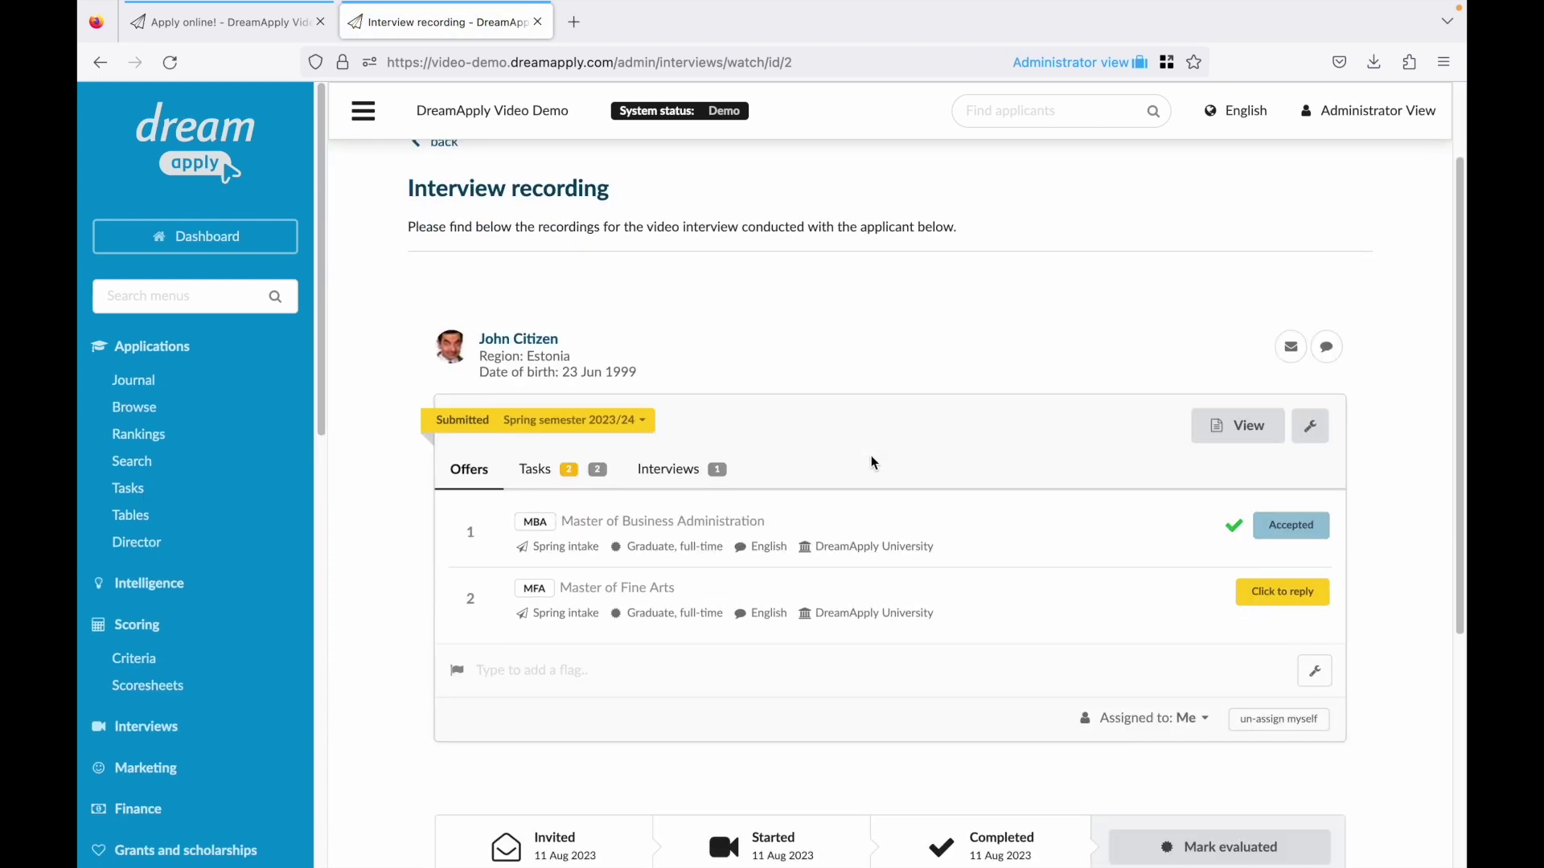
pyautogui.click(649, 681)
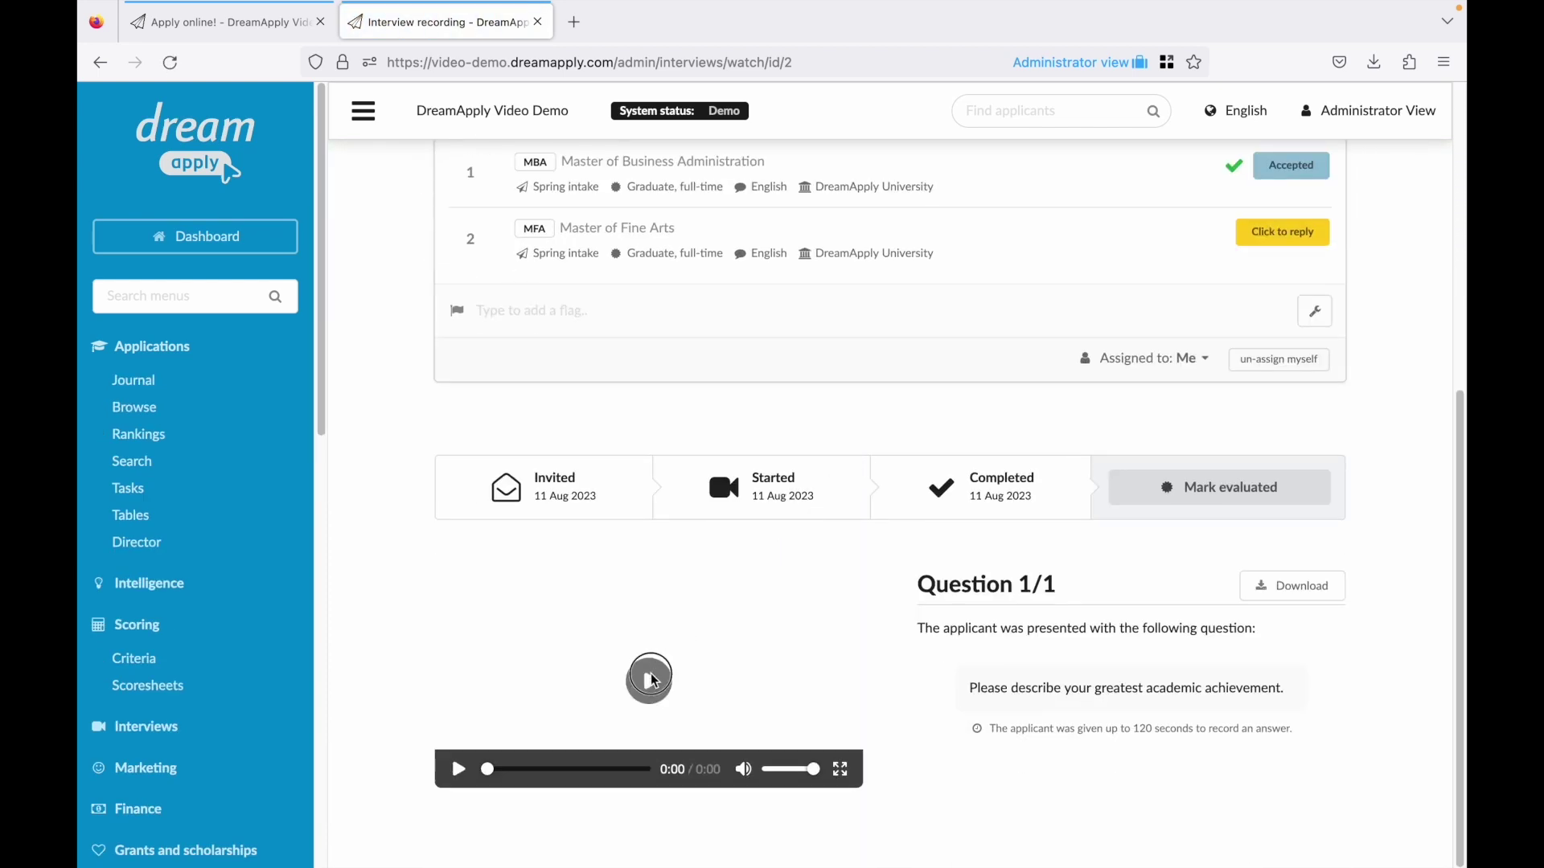
pyautogui.scroll(-2, 634, 682)
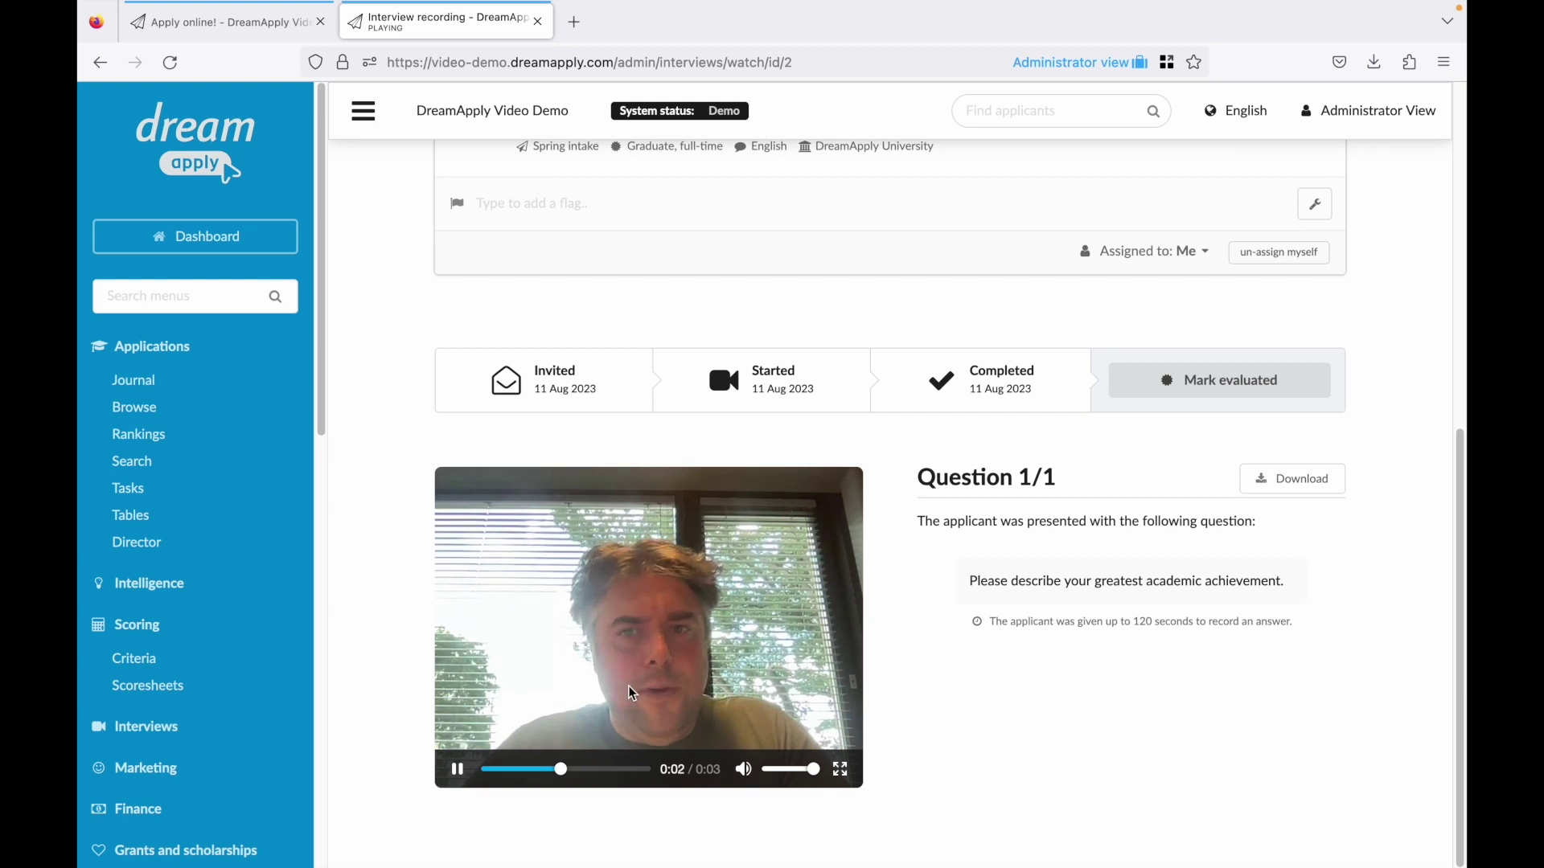
pyautogui.scroll(2, 631, 689)
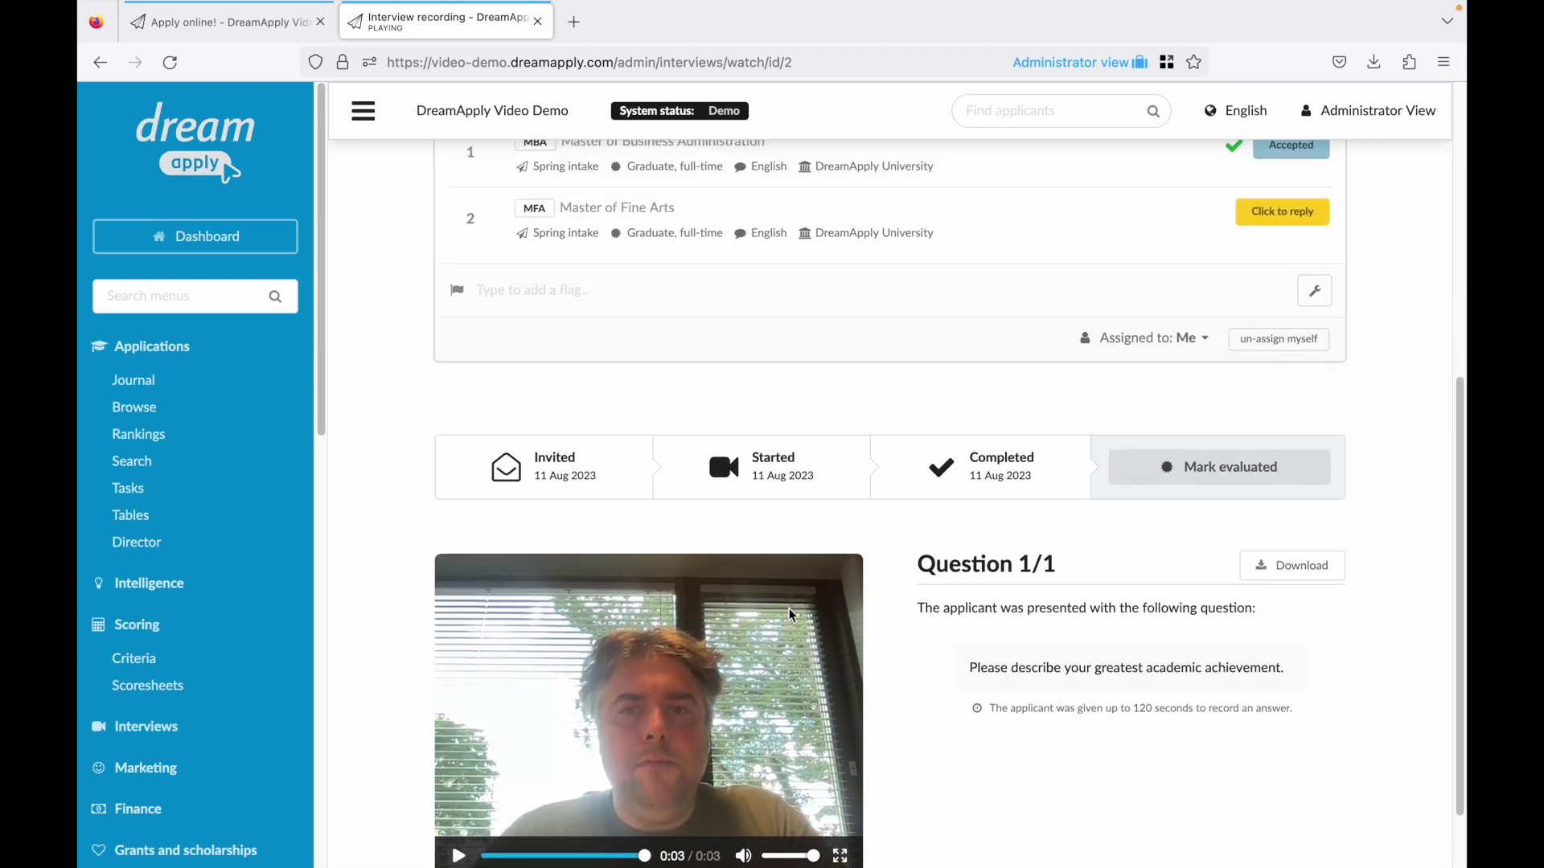
# Mark the interview evaluated with the remark 'Passes'.
pyautogui.click(1161, 470)
pyautogui.click(1191, 531)
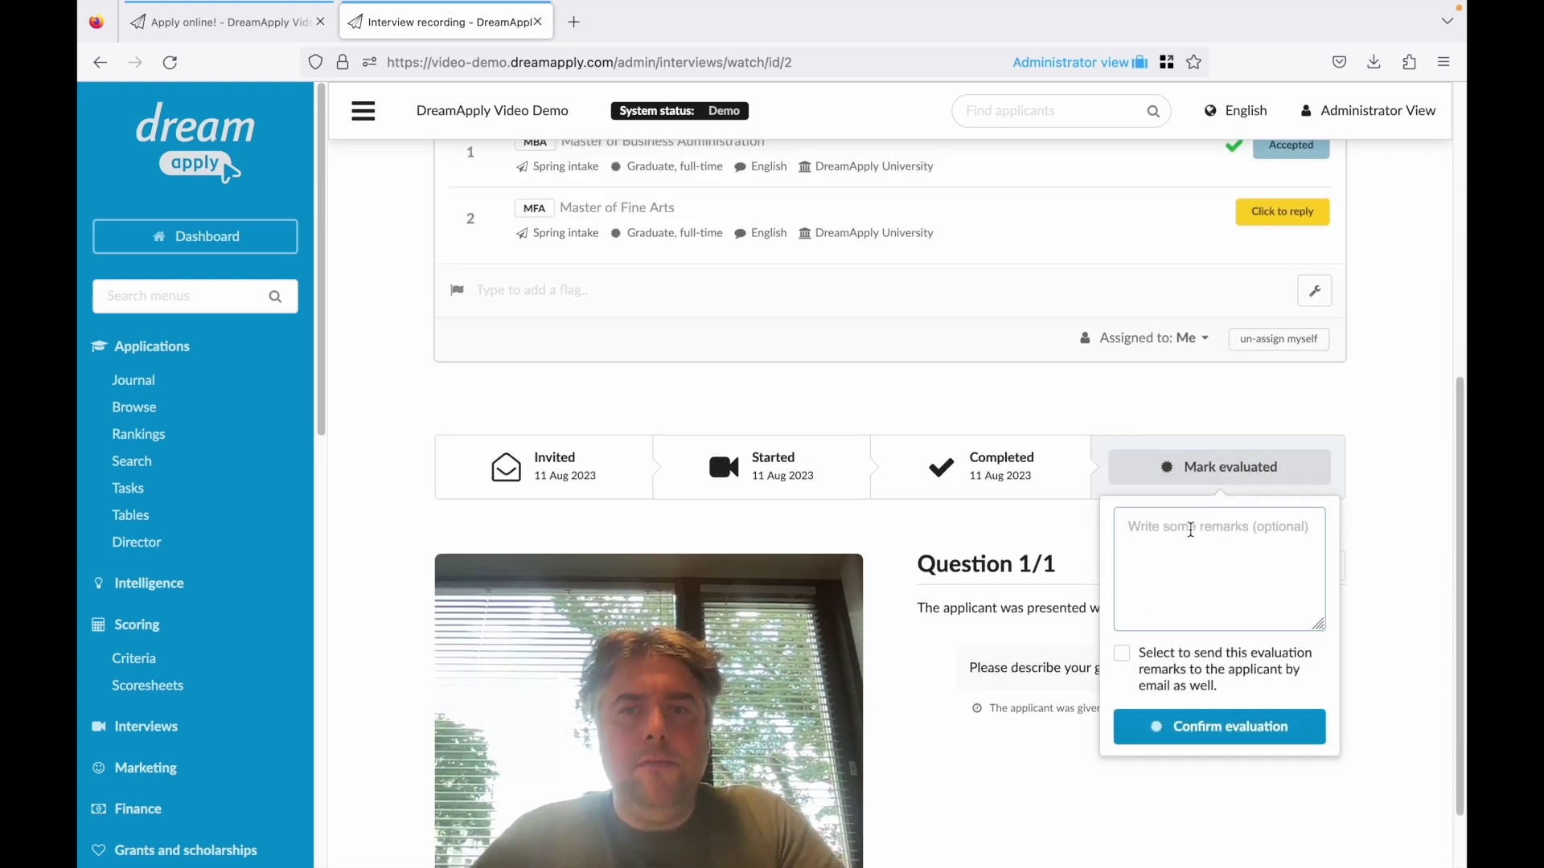
pyautogui.write('Passes')
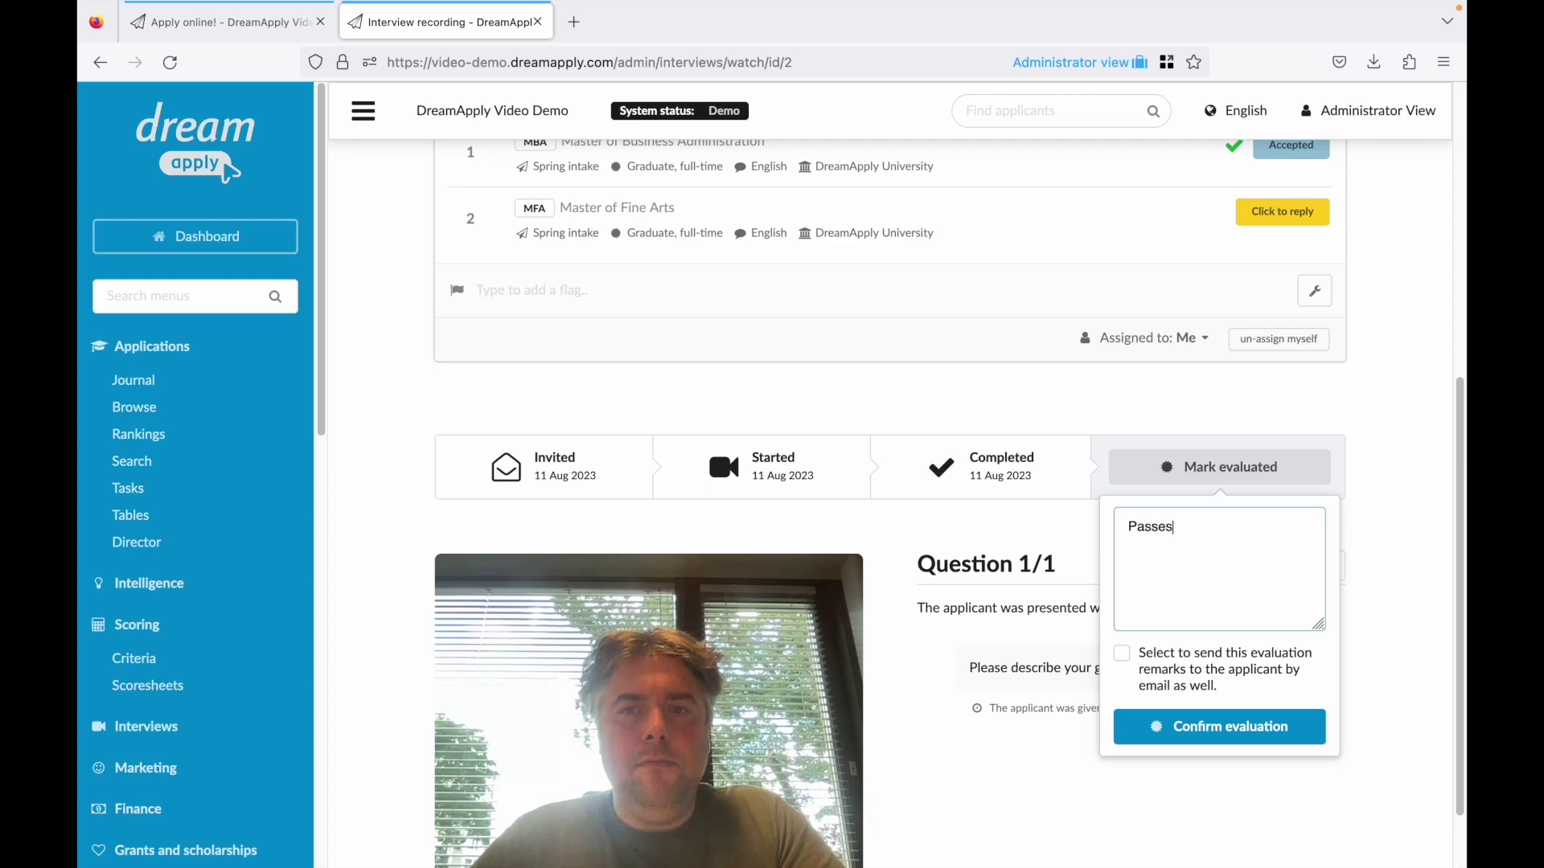
pyautogui.click(1223, 727)
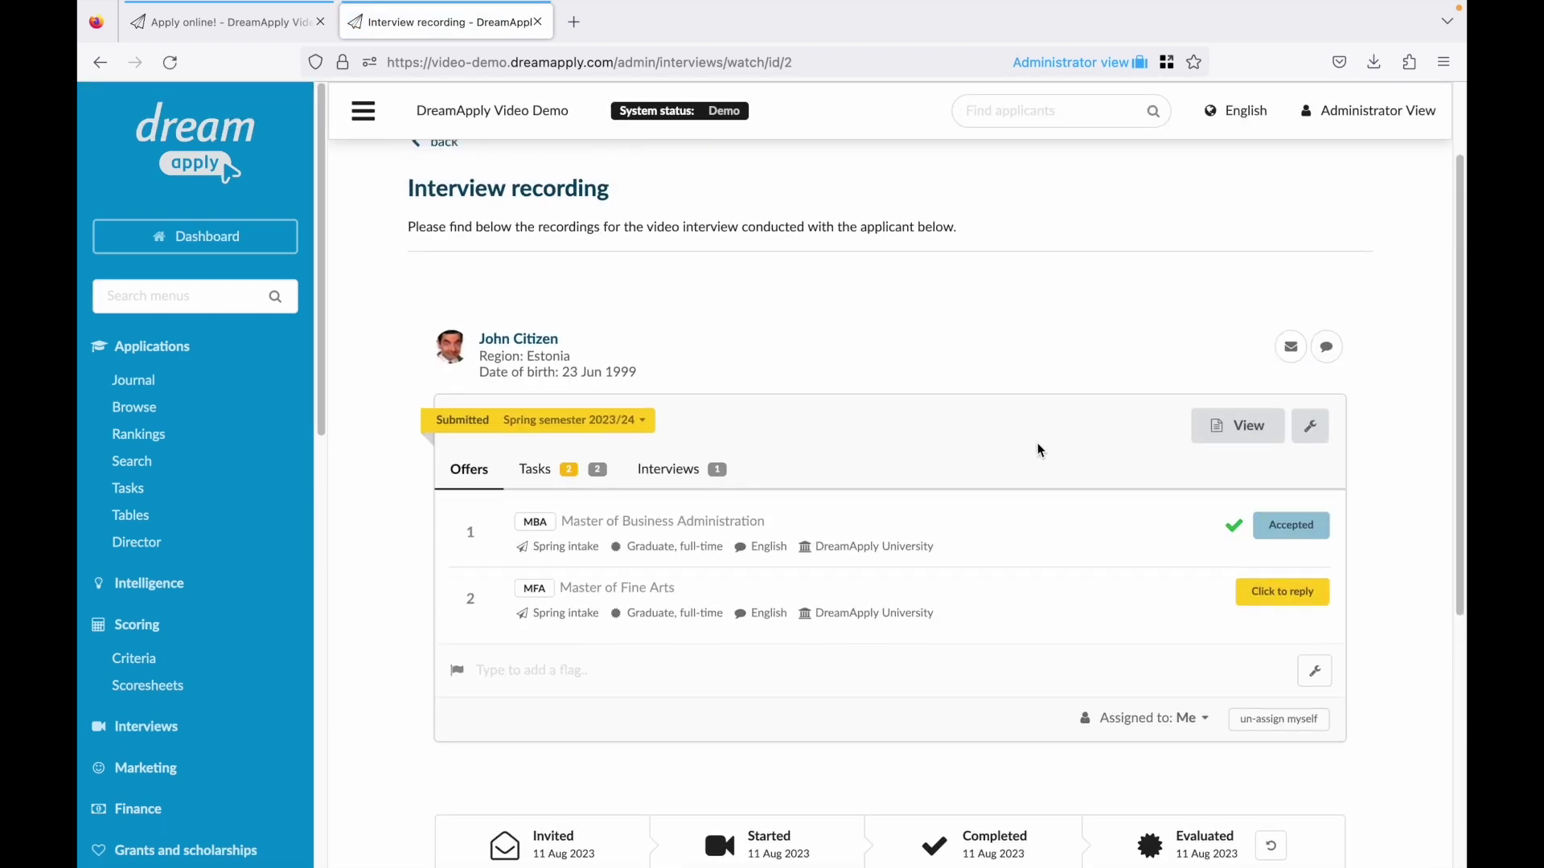
# Open the full application's scores and enter 95 for the Skype interview.
pyautogui.click(1238, 426)
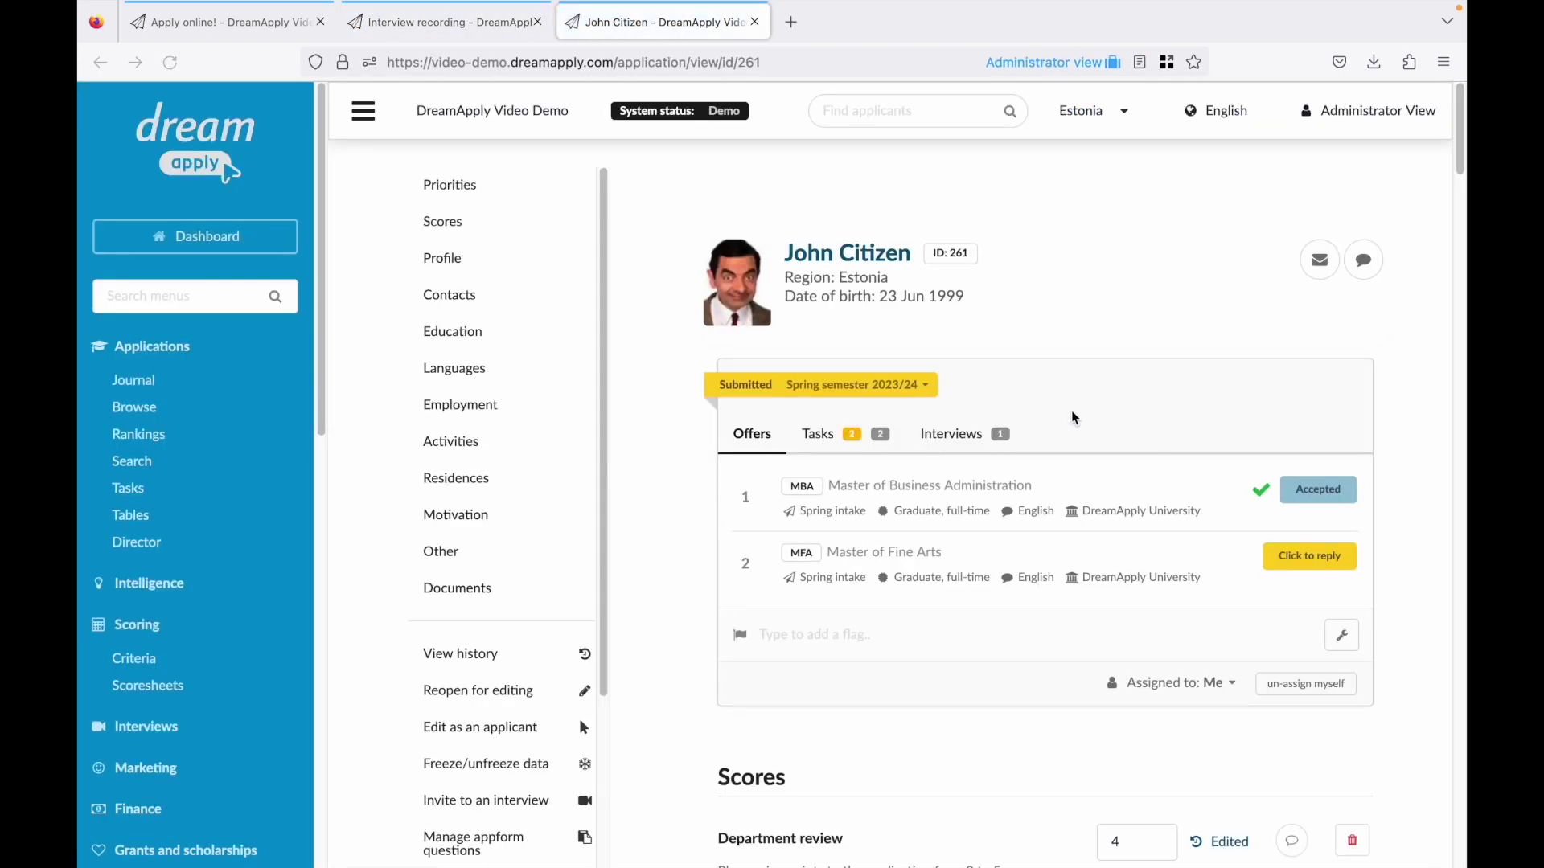
pyautogui.click(444, 222)
pyautogui.click(1135, 658)
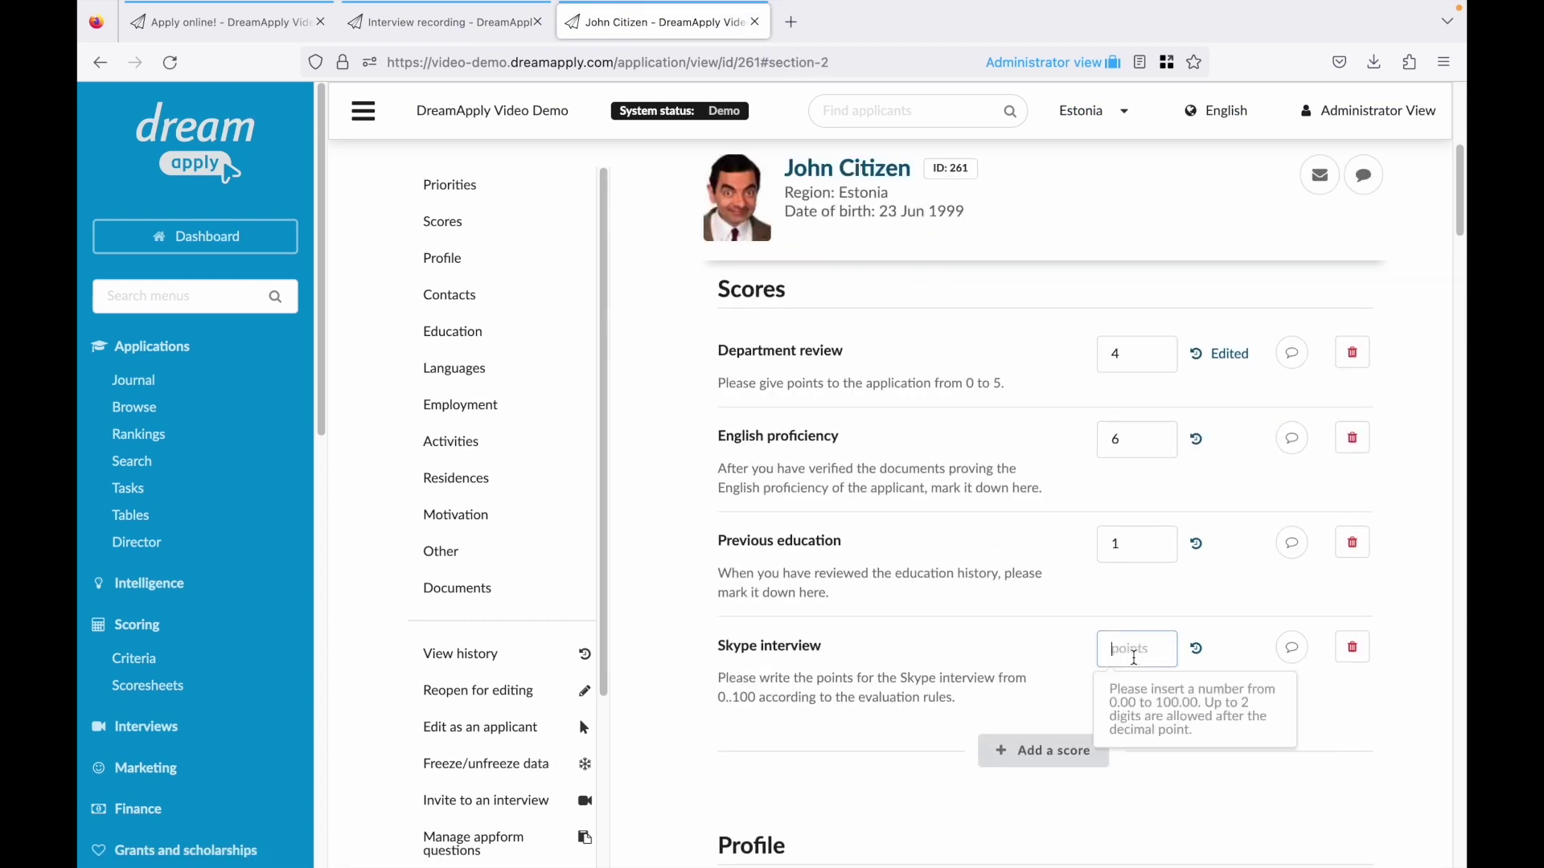
pyautogui.write('95')
pyautogui.press('Return')
# Attach the comment 'Great English!' to the English proficiency score.
pyautogui.click(1198, 442)
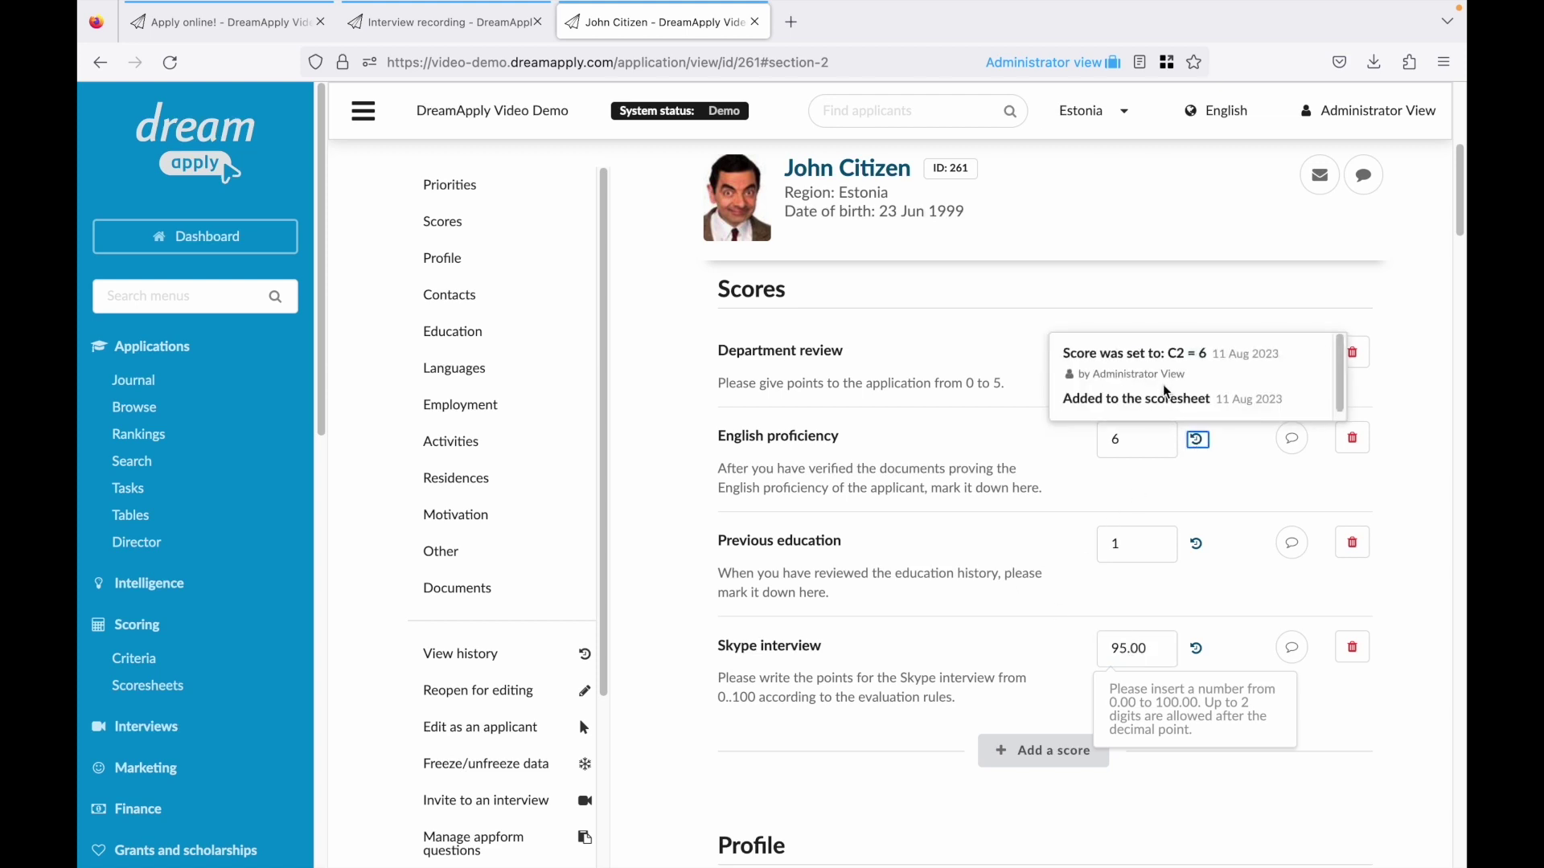
pyautogui.click(1239, 468)
pyautogui.click(1290, 446)
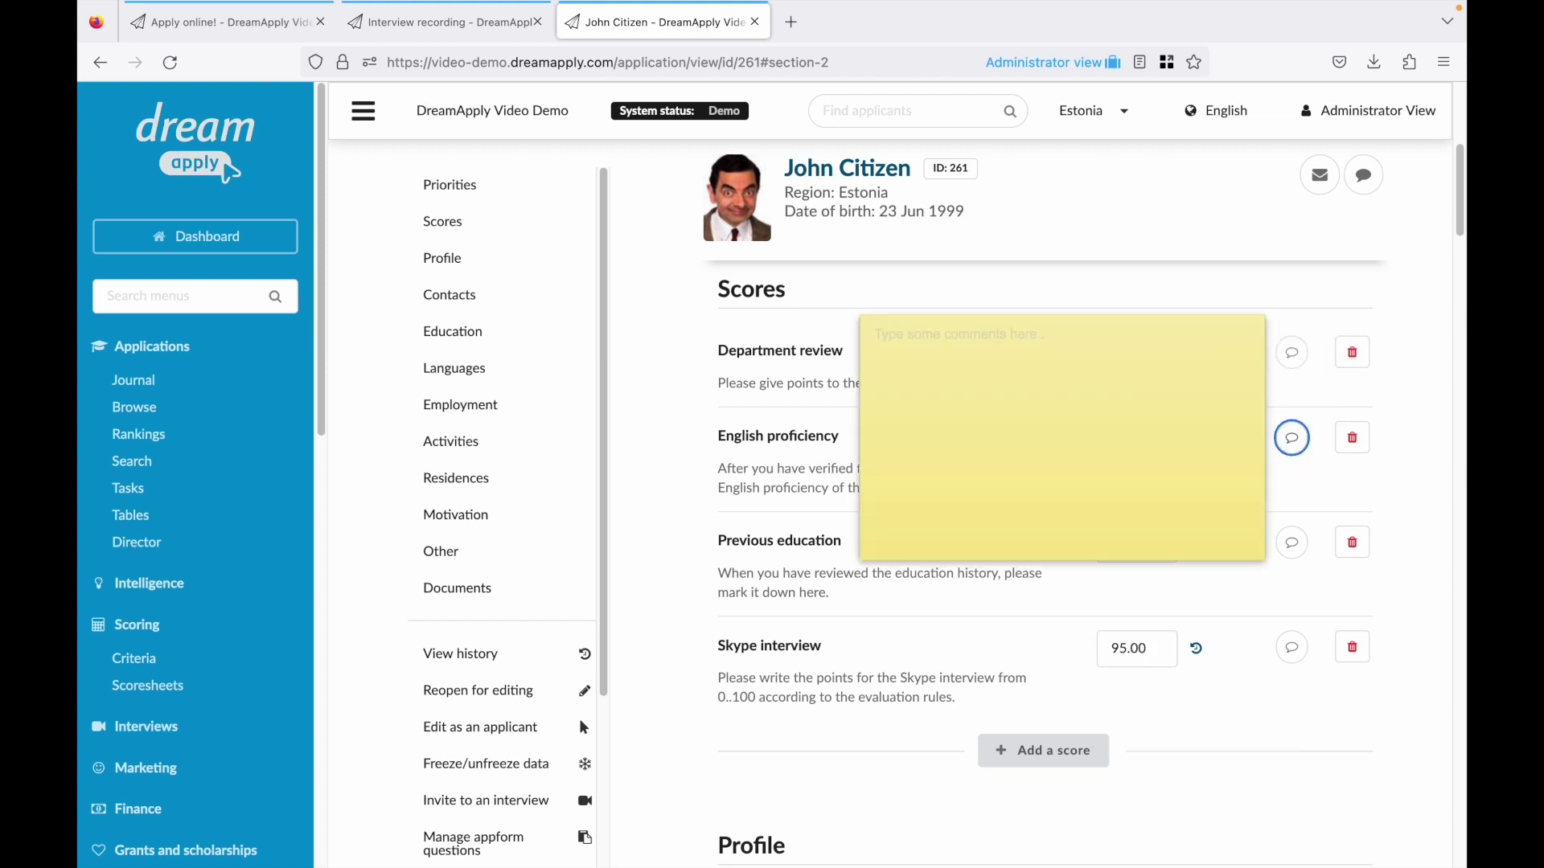
pyautogui.click(1206, 427)
pyautogui.write('Great English!')
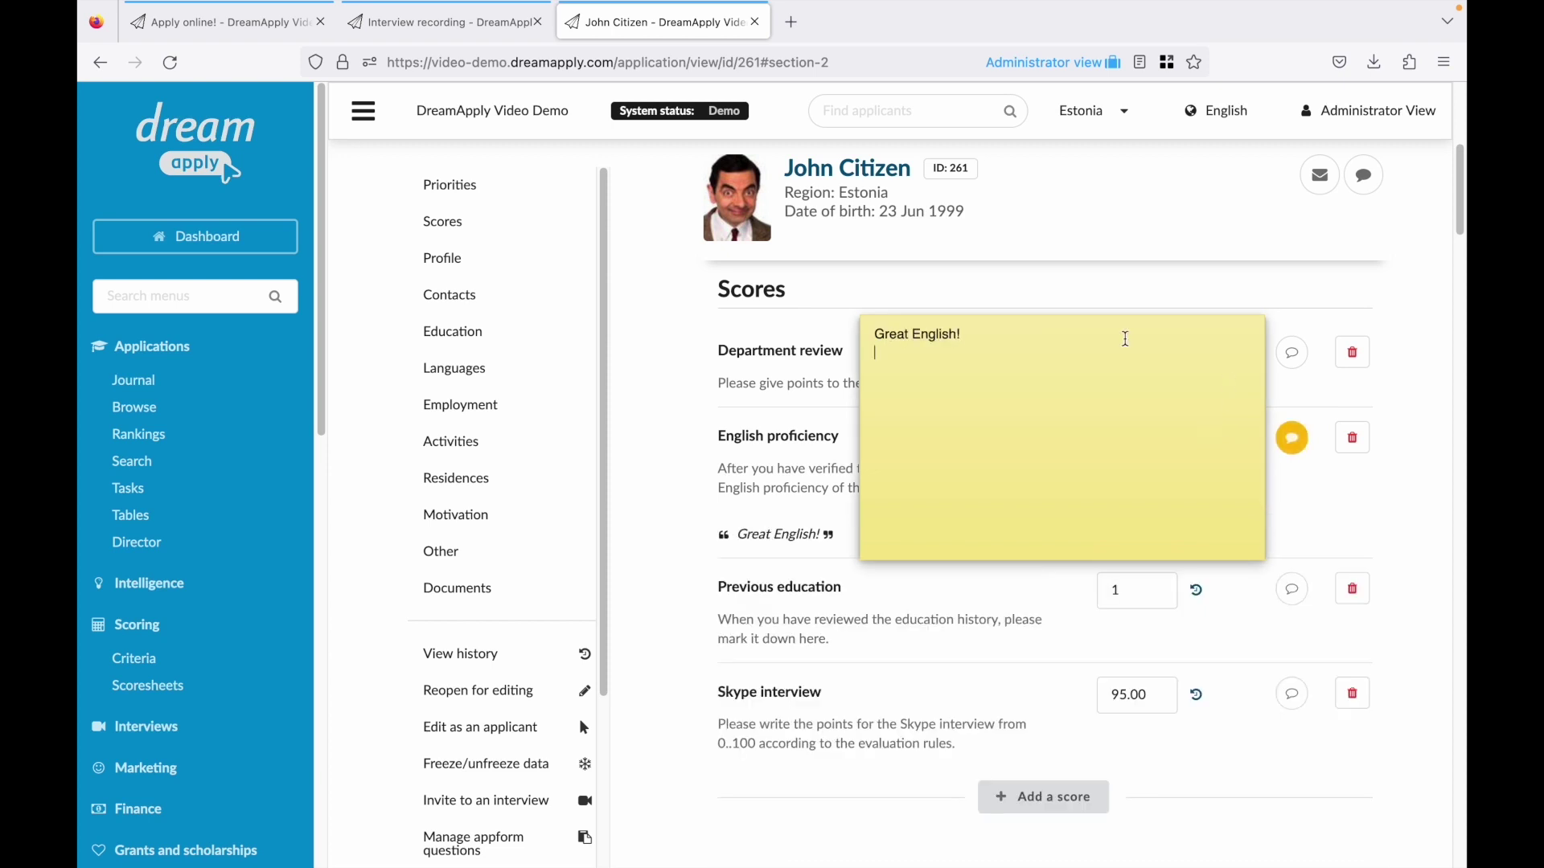
pyautogui.click(994, 287)
pyautogui.scroll(5, 969, 287)
pyautogui.scroll(1, 970, 287)
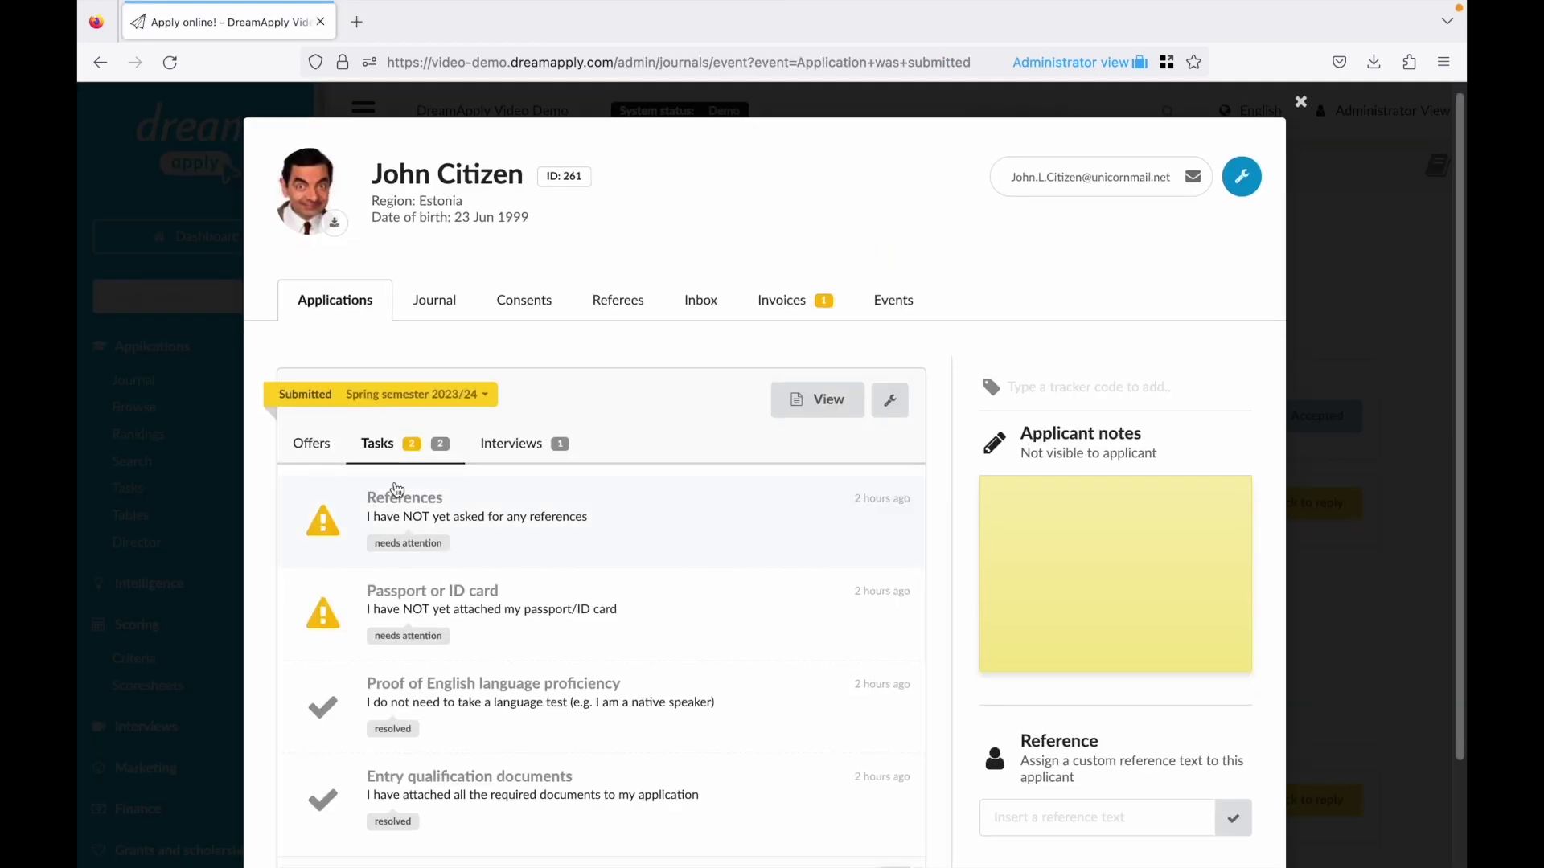
# Check the attached diploma and approve the Entry qualification documents task.
pyautogui.scroll(-1, 397, 490)
pyautogui.click(440, 722)
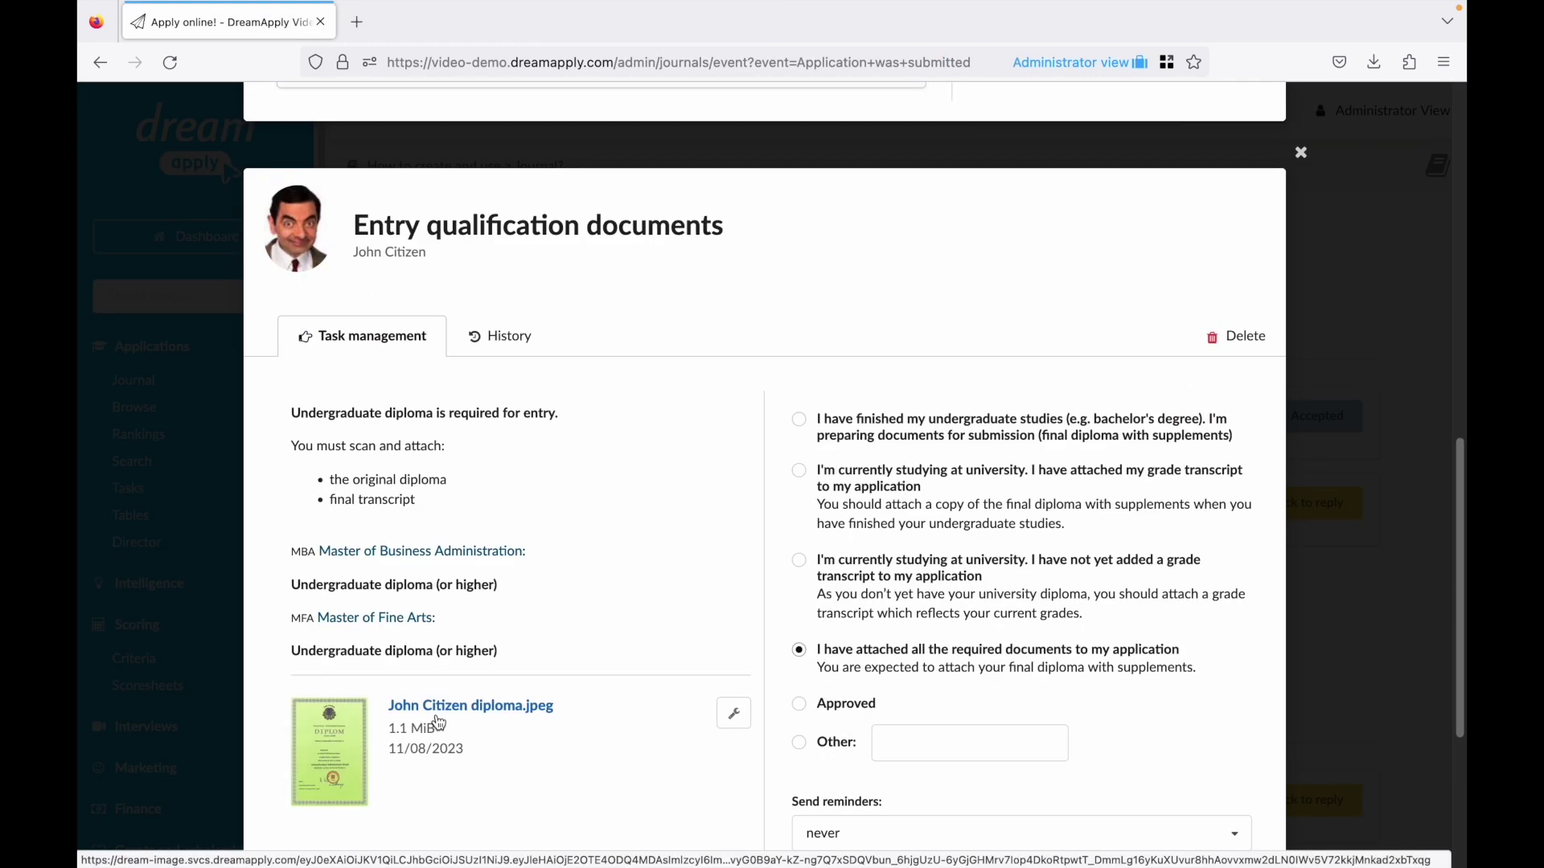
pyautogui.click(329, 680)
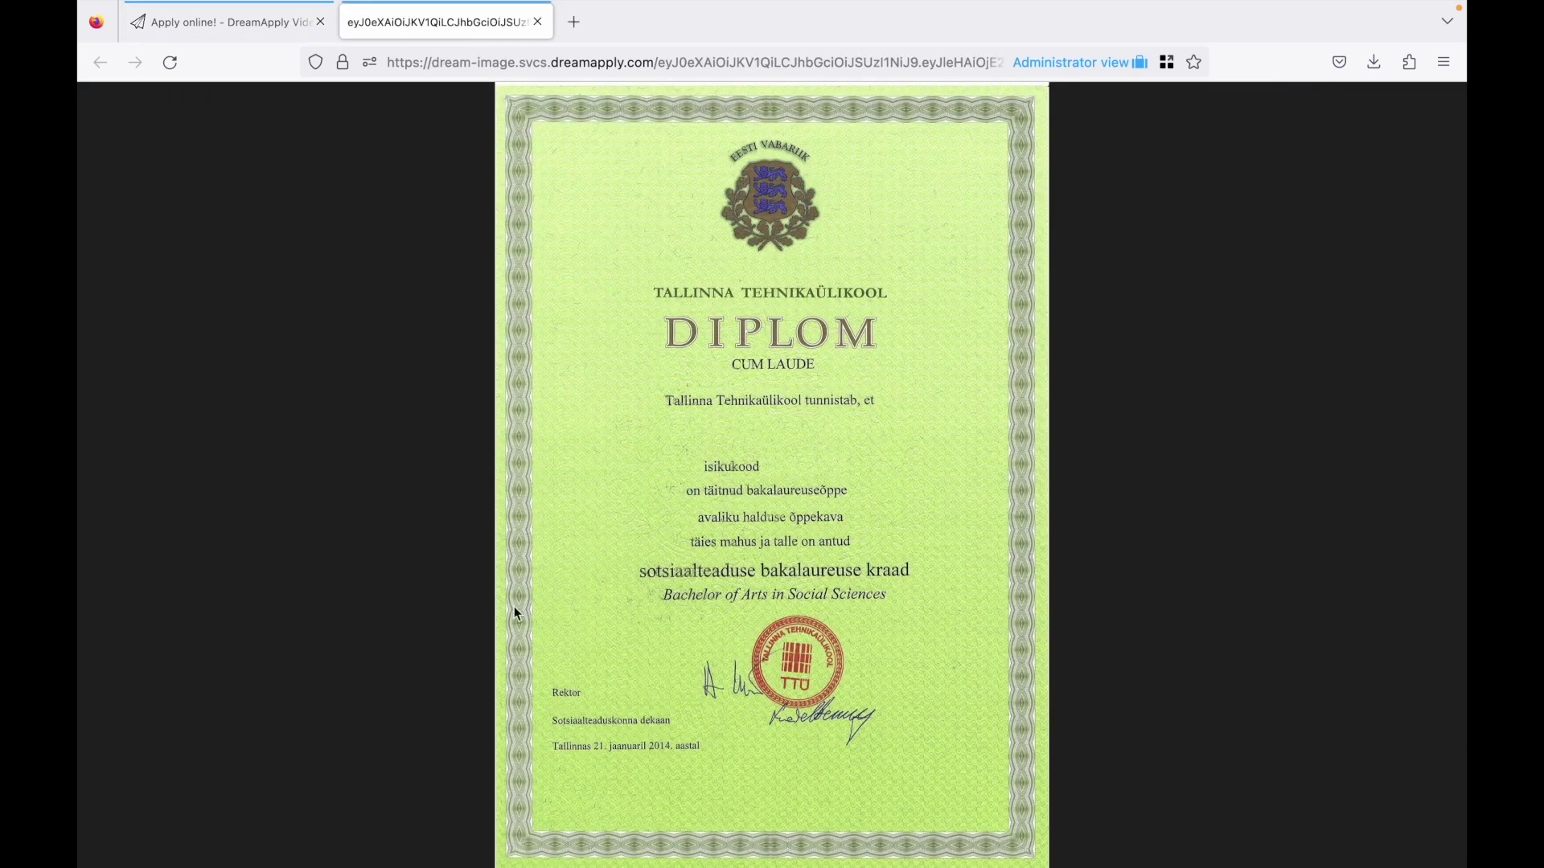
pyautogui.hotkey('ctrl', 'w')
pyautogui.click(828, 633)
pyautogui.click(1320, 572)
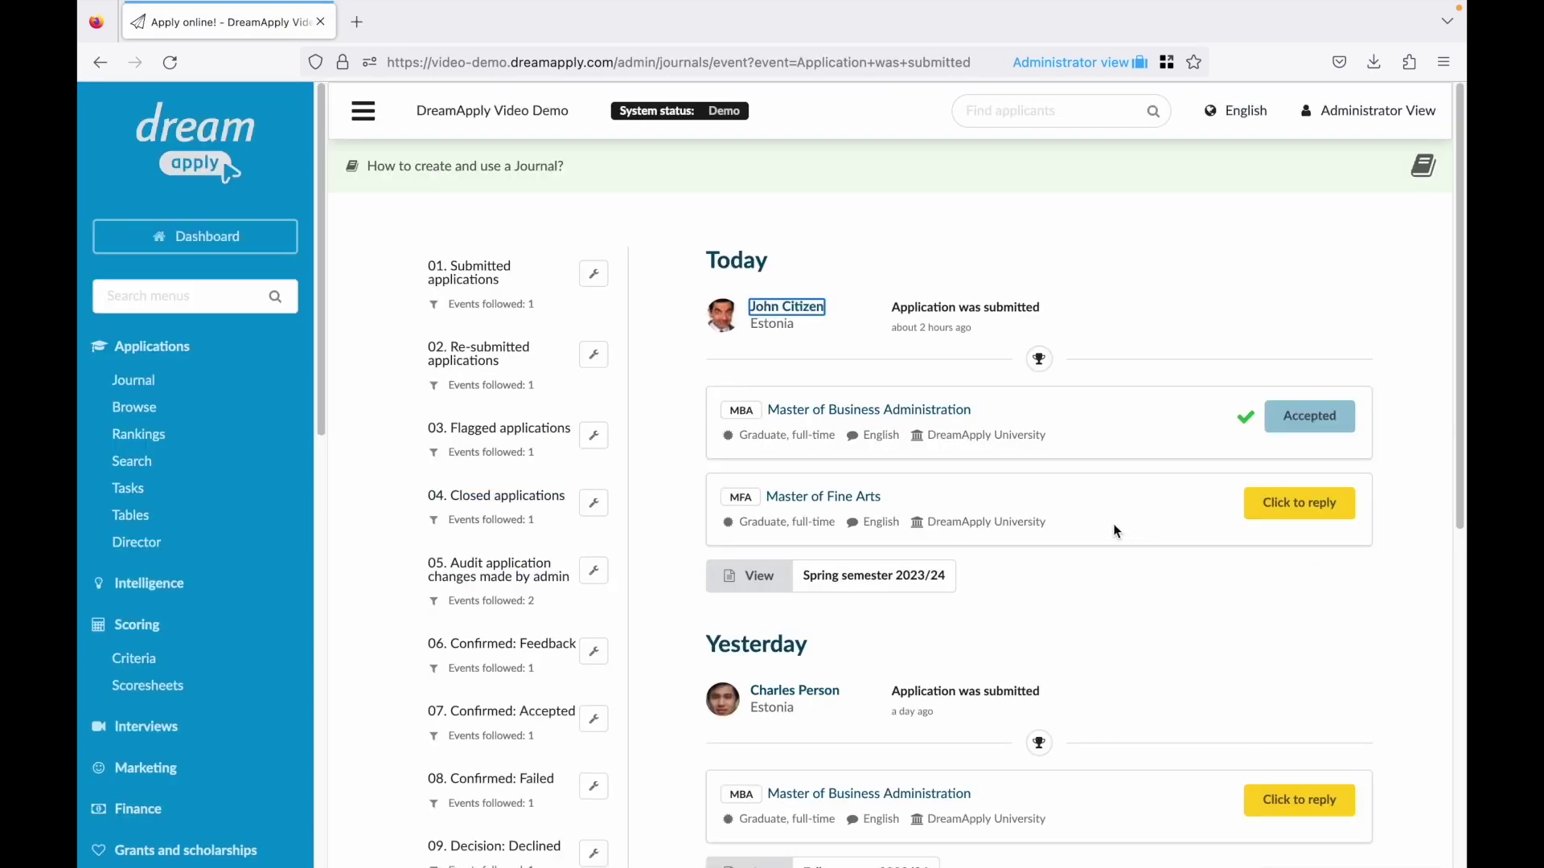
# Add the note 'This is not a passport' to the Passport or ID card task and notify the applicant.
pyautogui.click(820, 318)
pyautogui.click(380, 441)
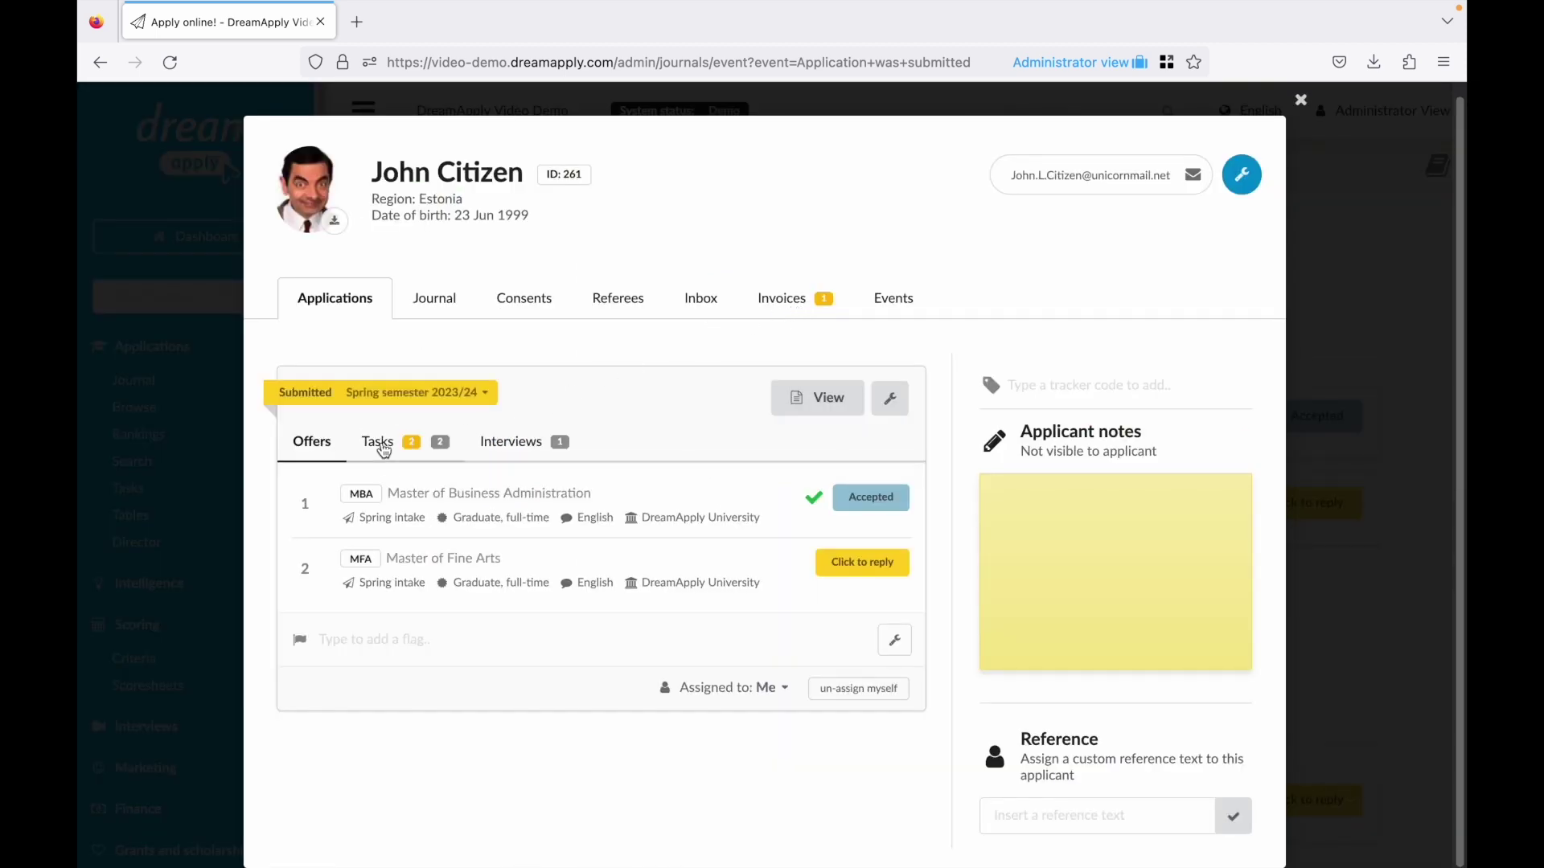
pyautogui.click(406, 591)
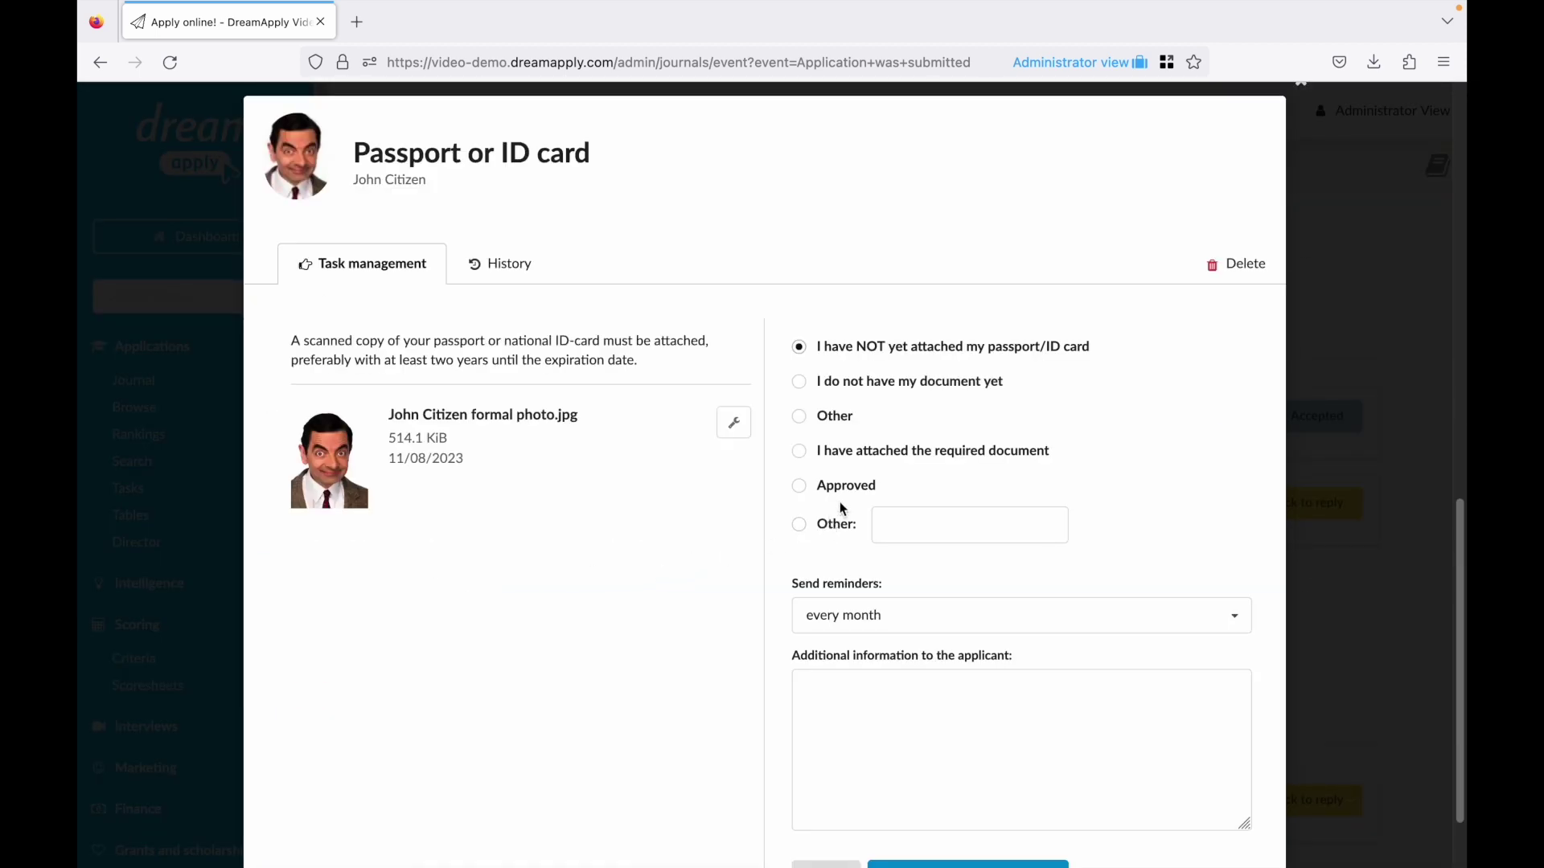
pyautogui.click(879, 679)
pyautogui.write('This is not')
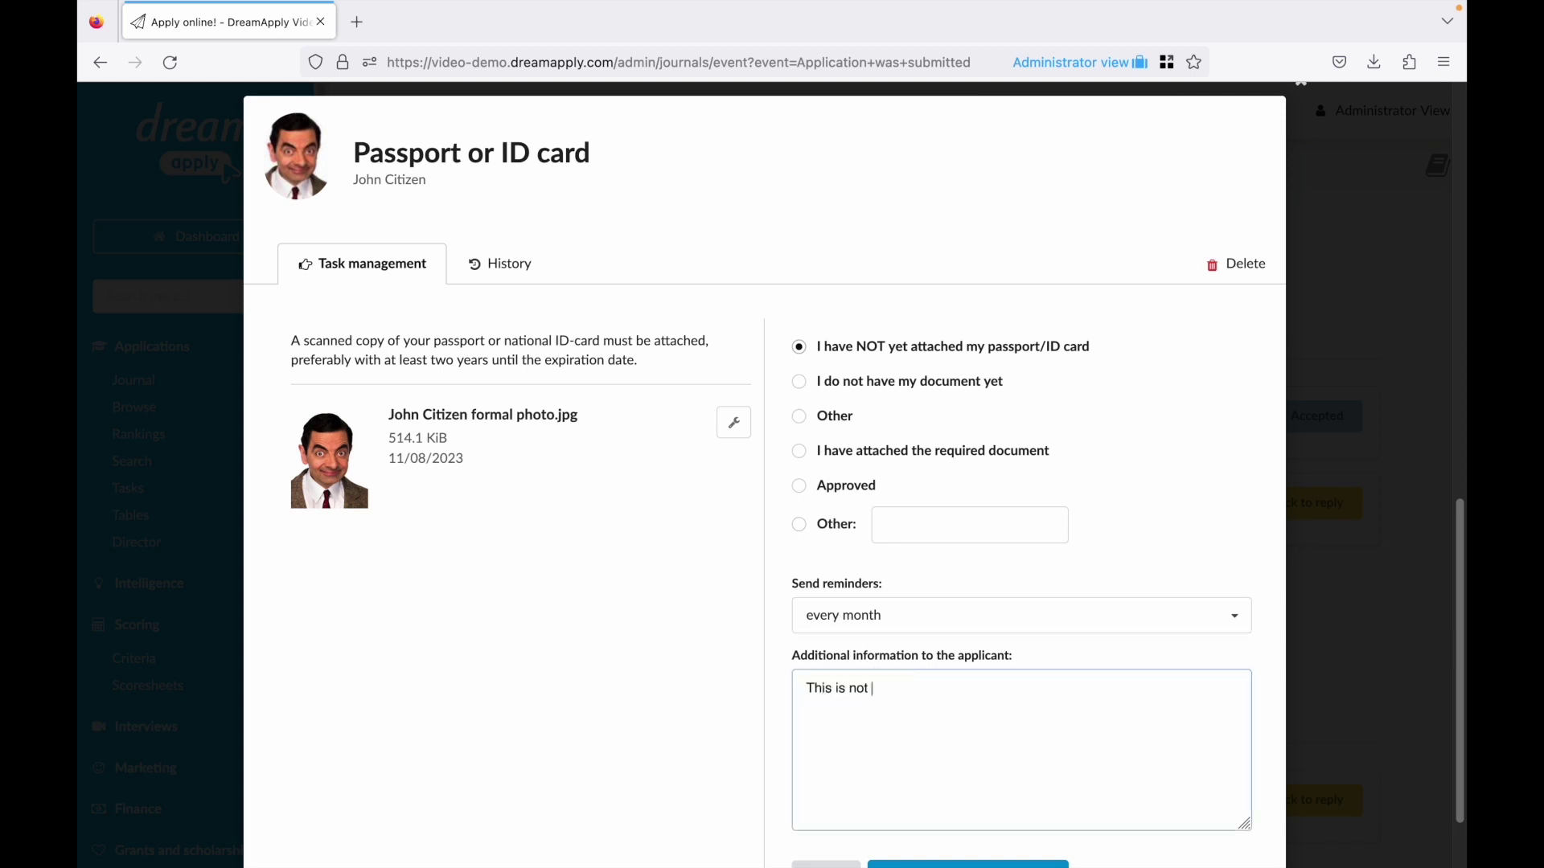
pyautogui.write(' a passport')
pyautogui.scroll(-2, 879, 689)
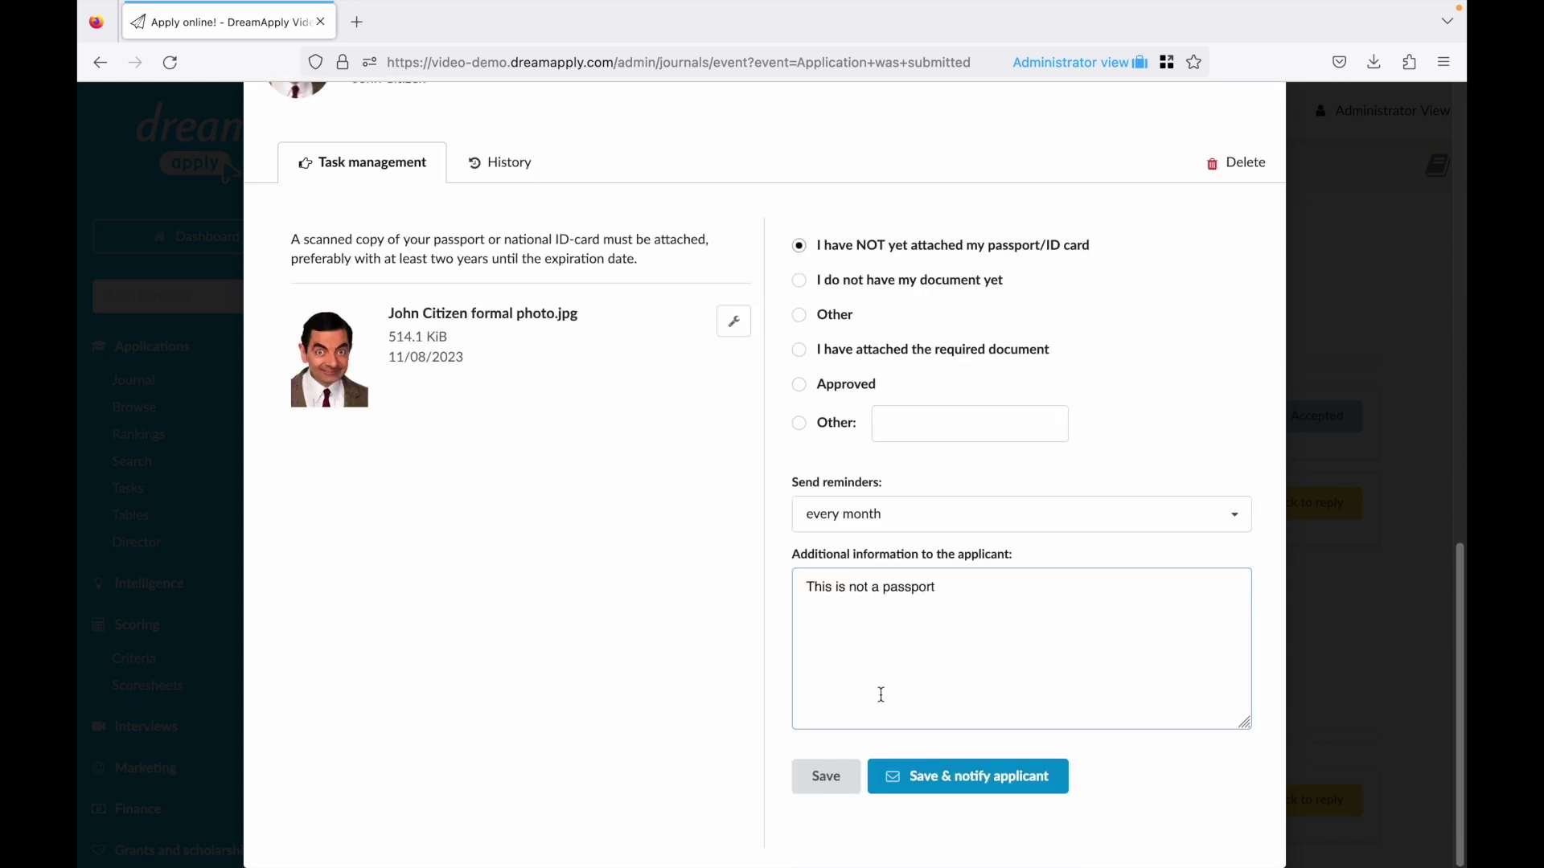
pyautogui.click(958, 776)
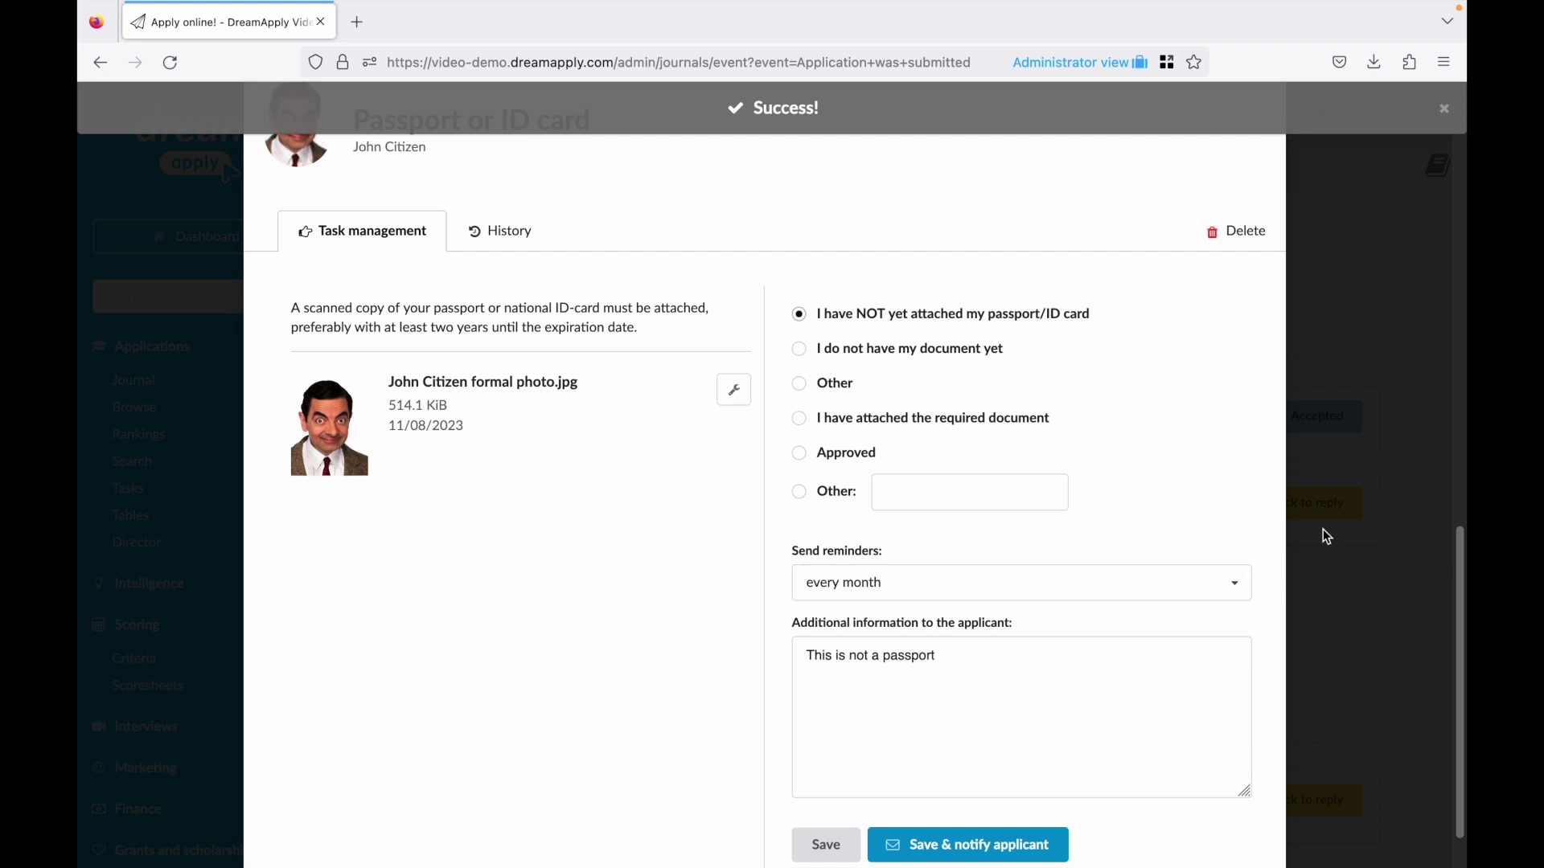
pyautogui.click(1324, 537)
pyautogui.click(812, 314)
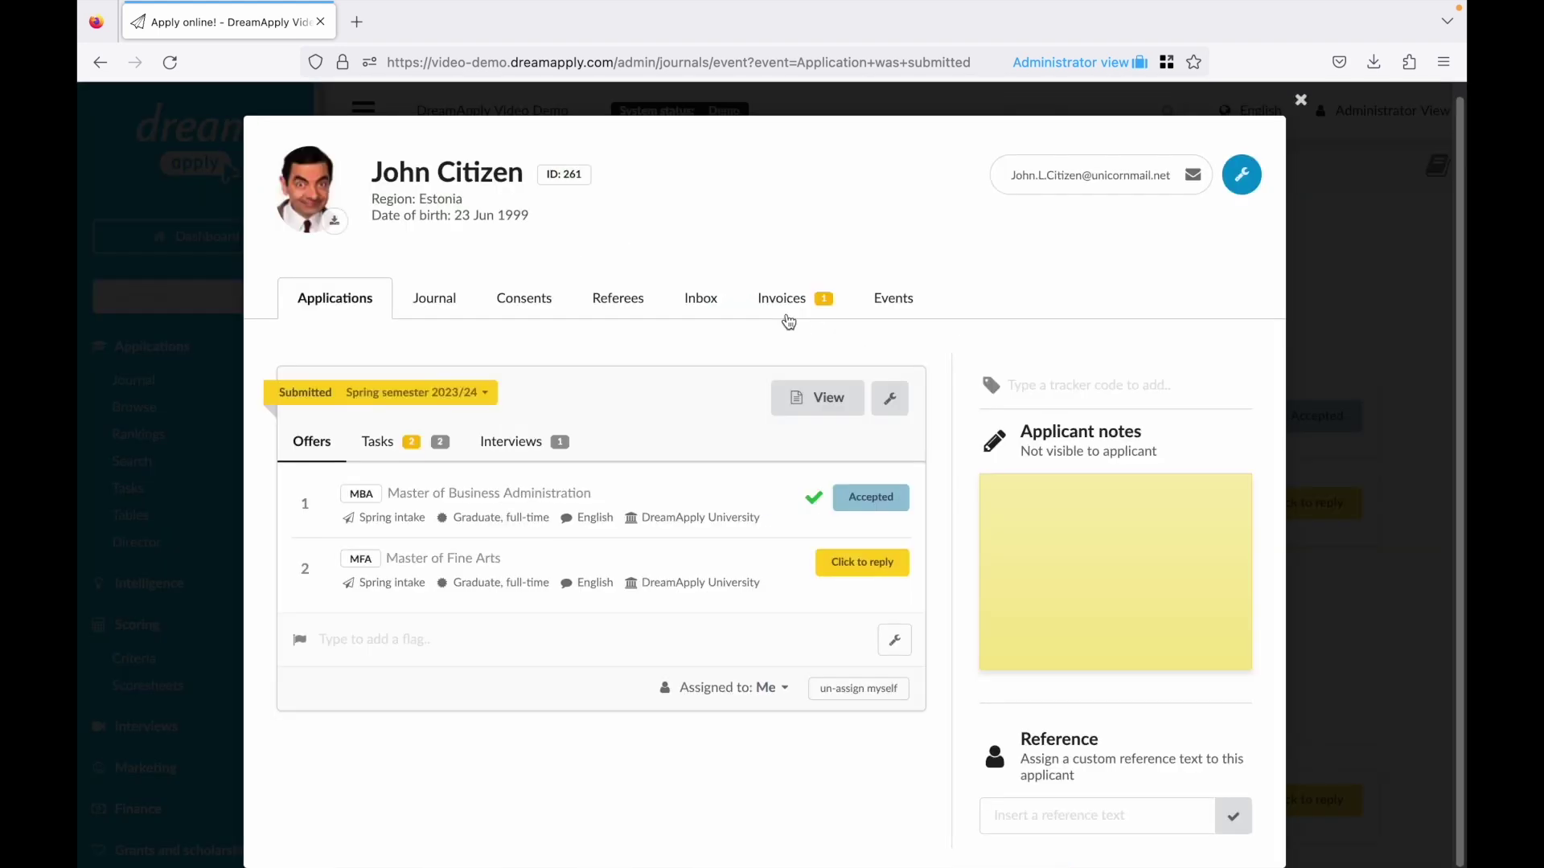
# Review the passport note in the applicant's sent messages, then close the profile.
pyautogui.click(707, 305)
pyautogui.moveTo(326, 493); pyautogui.dragTo(454, 503)
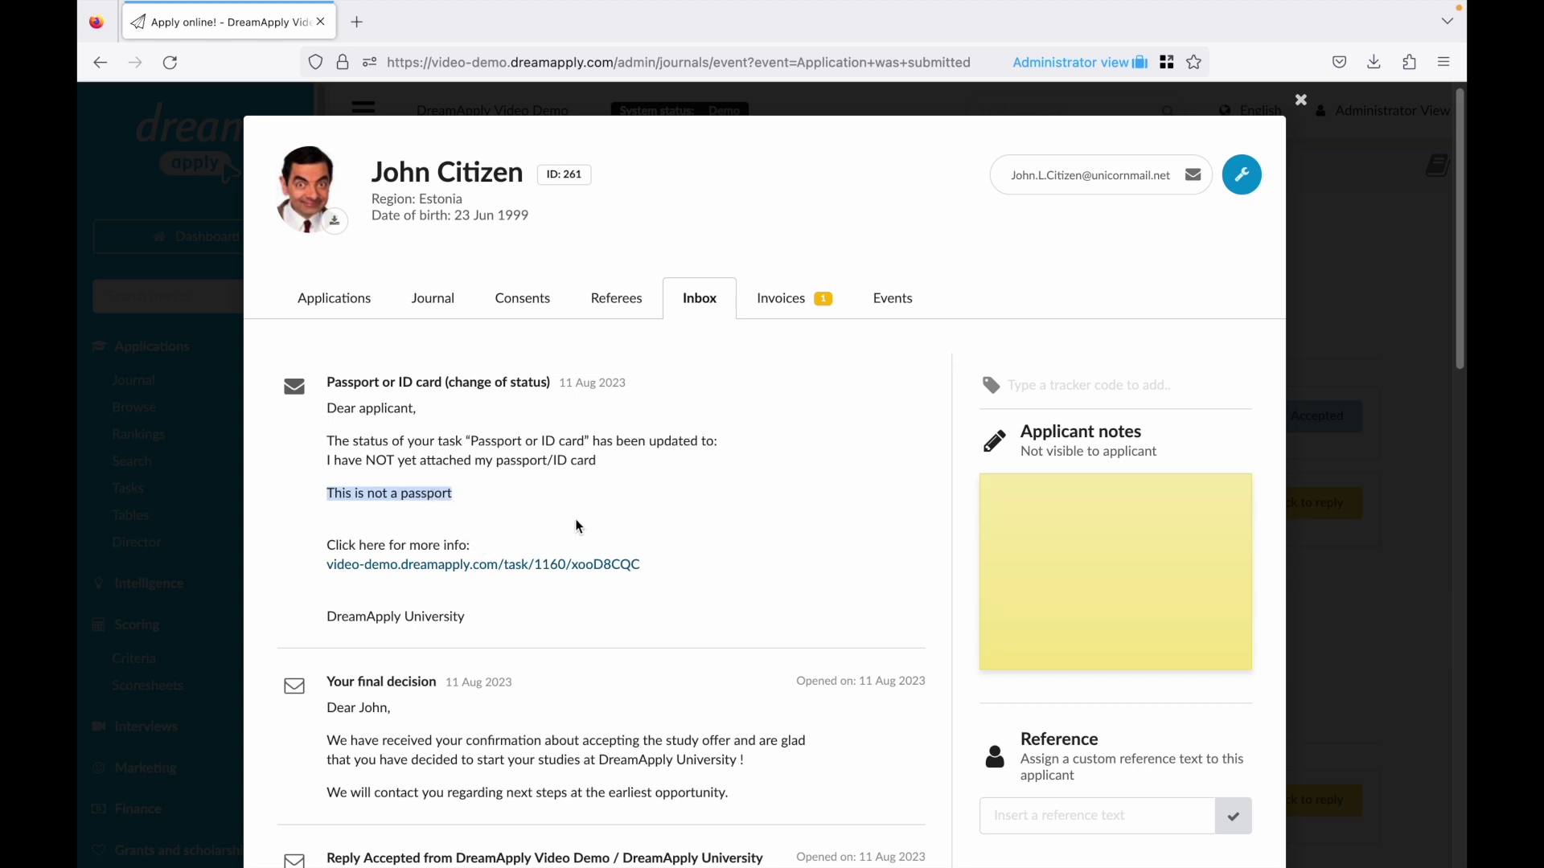
pyautogui.click(1306, 503)
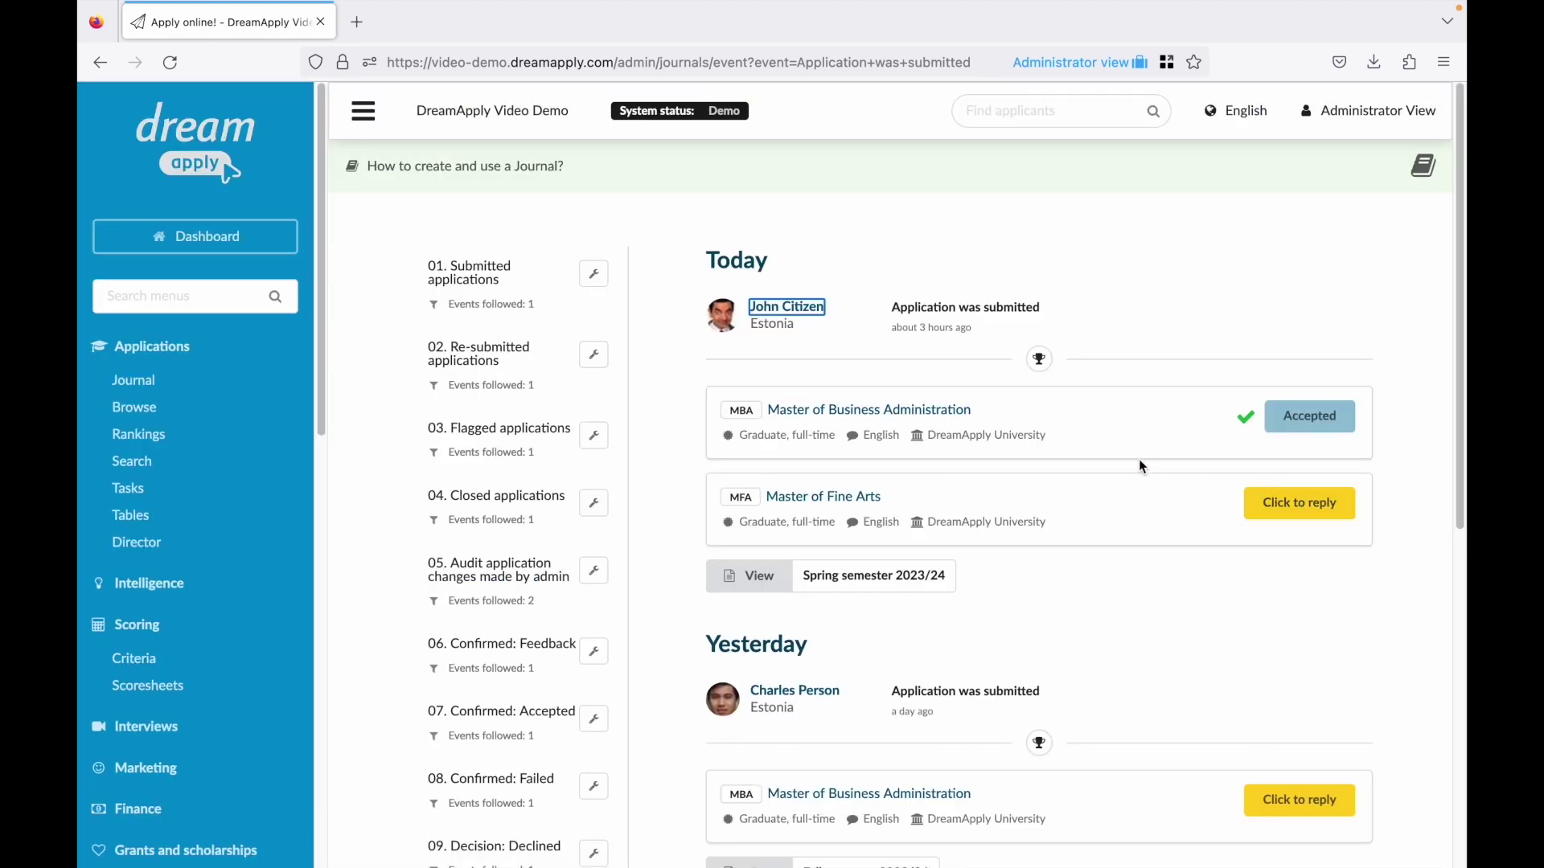
# Record a €10.00 collection on the applicant's proforma invoice and close the profile.
pyautogui.click(804, 308)
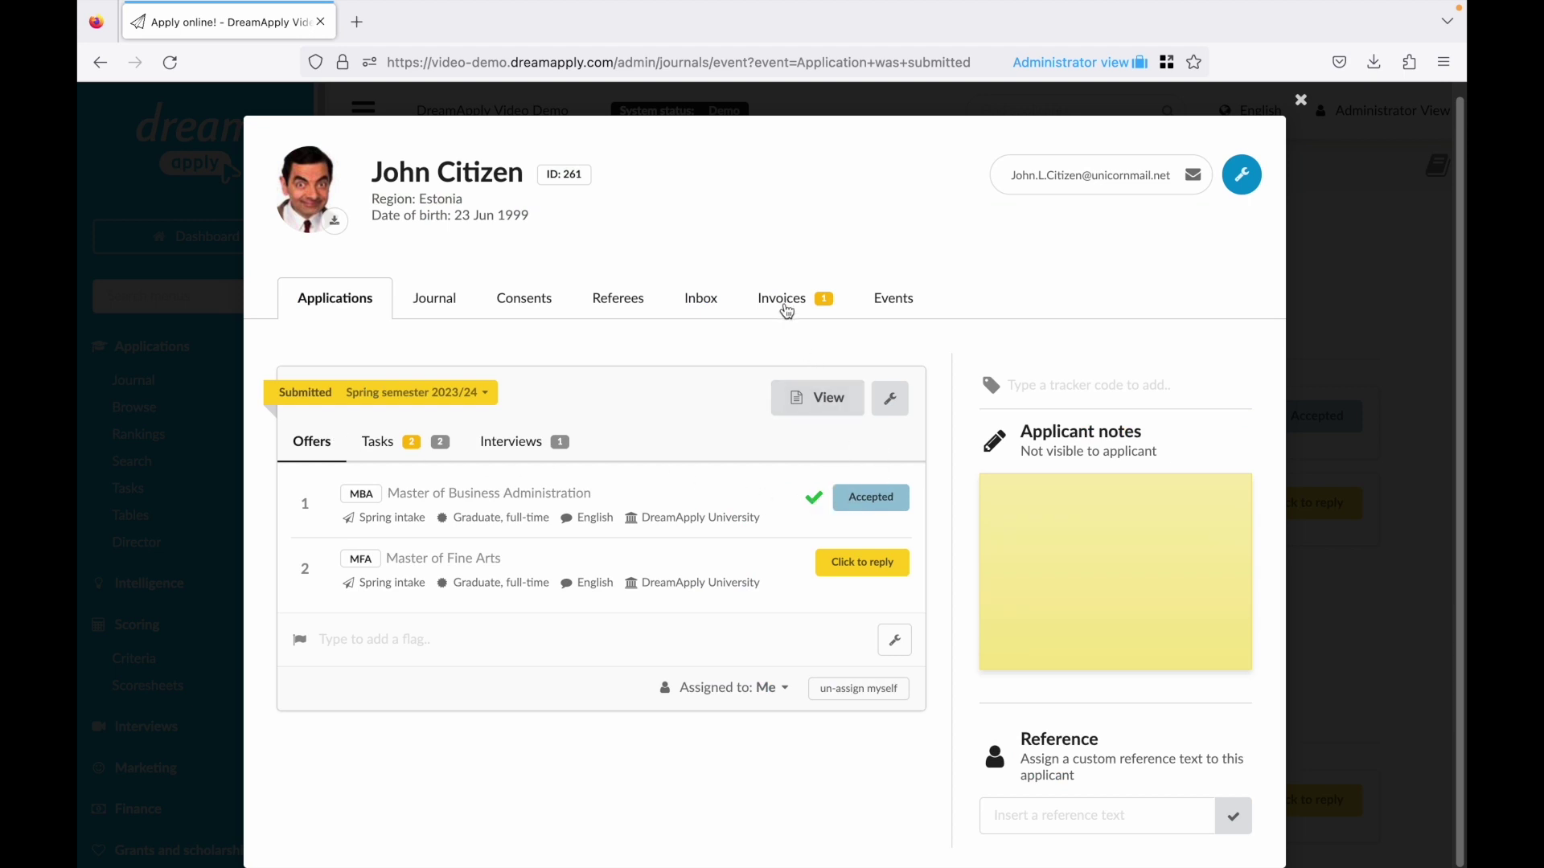
pyautogui.click(786, 309)
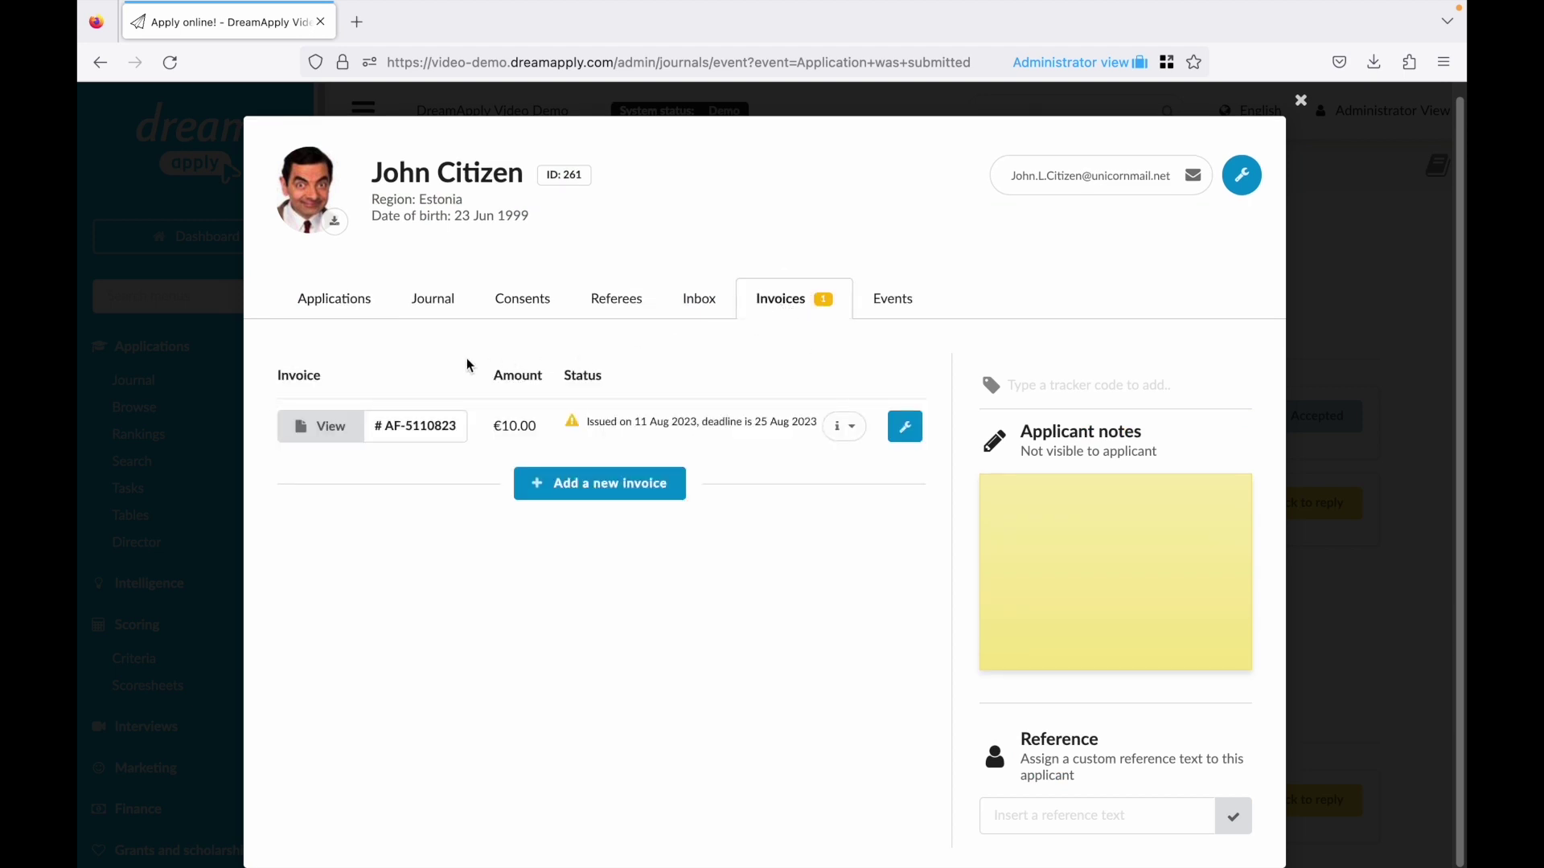
pyautogui.click(343, 429)
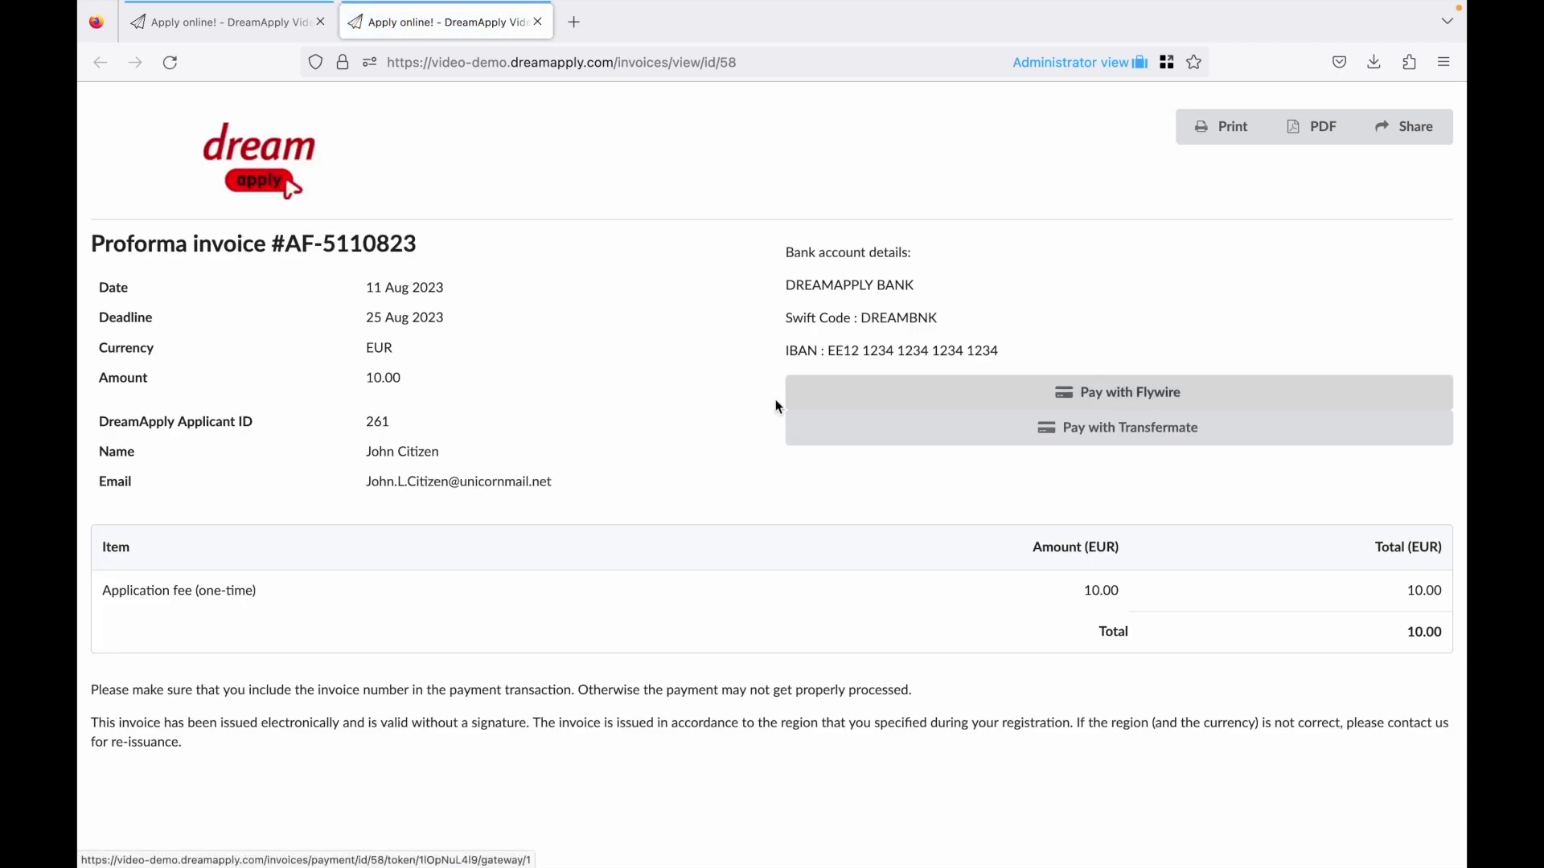
pyautogui.hotkey('ctrl', 'w')
pyautogui.click(905, 433)
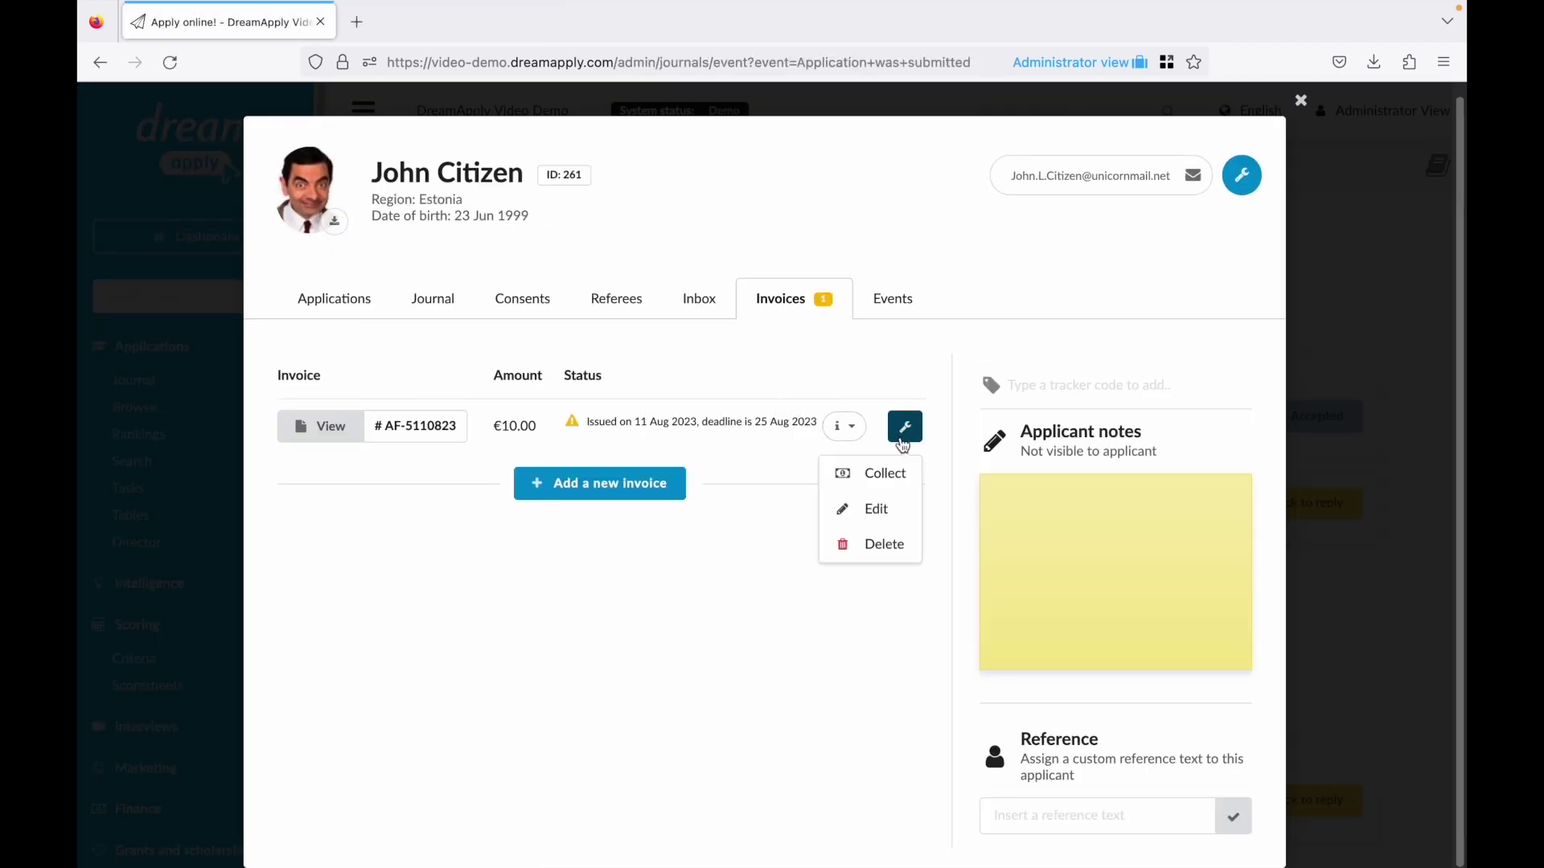
pyautogui.click(886, 472)
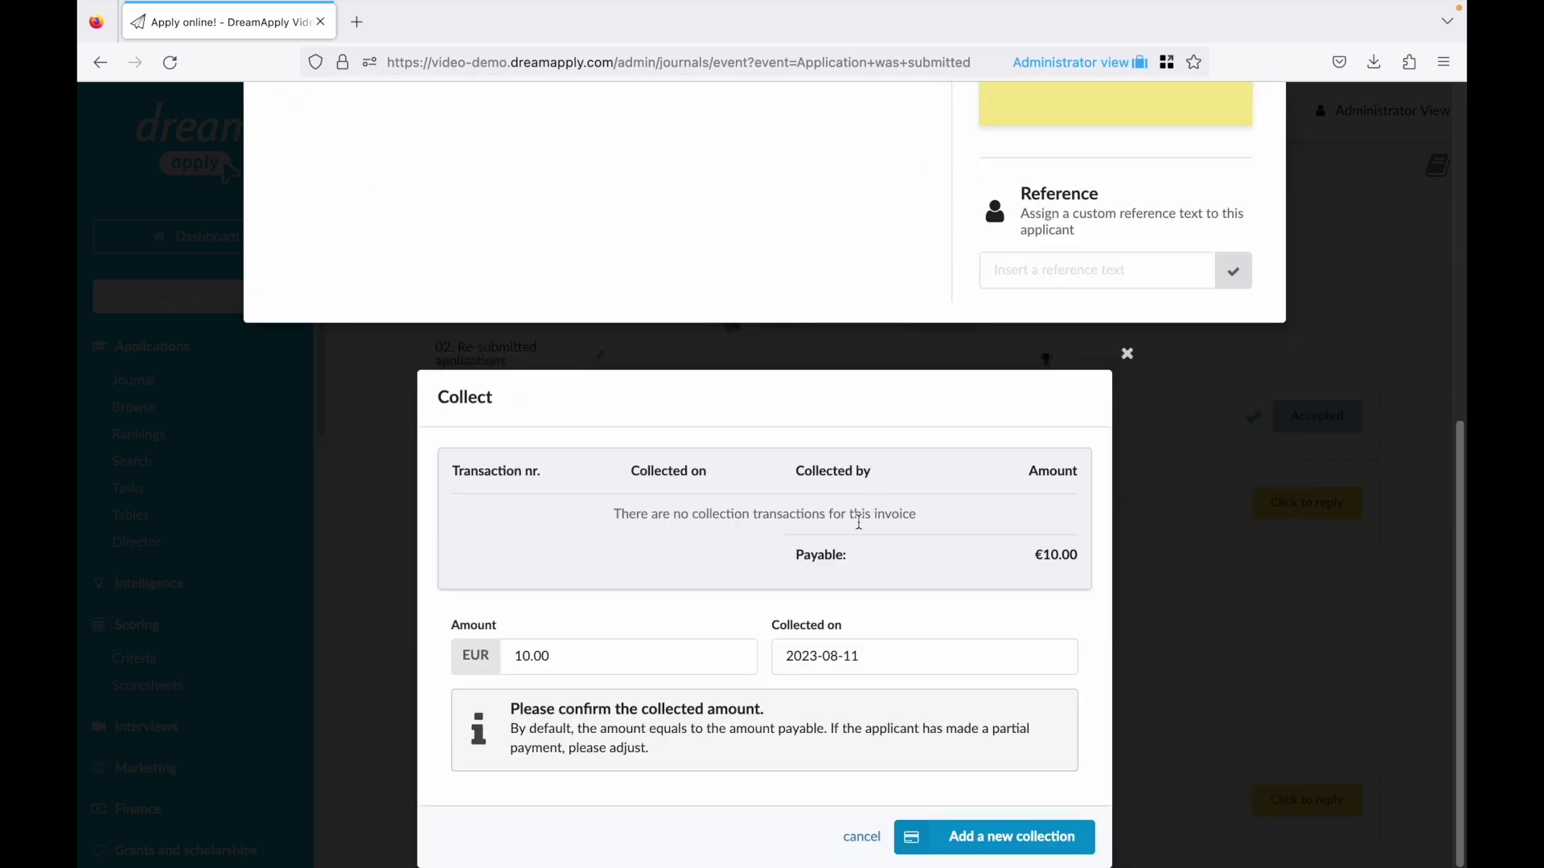
pyautogui.click(962, 822)
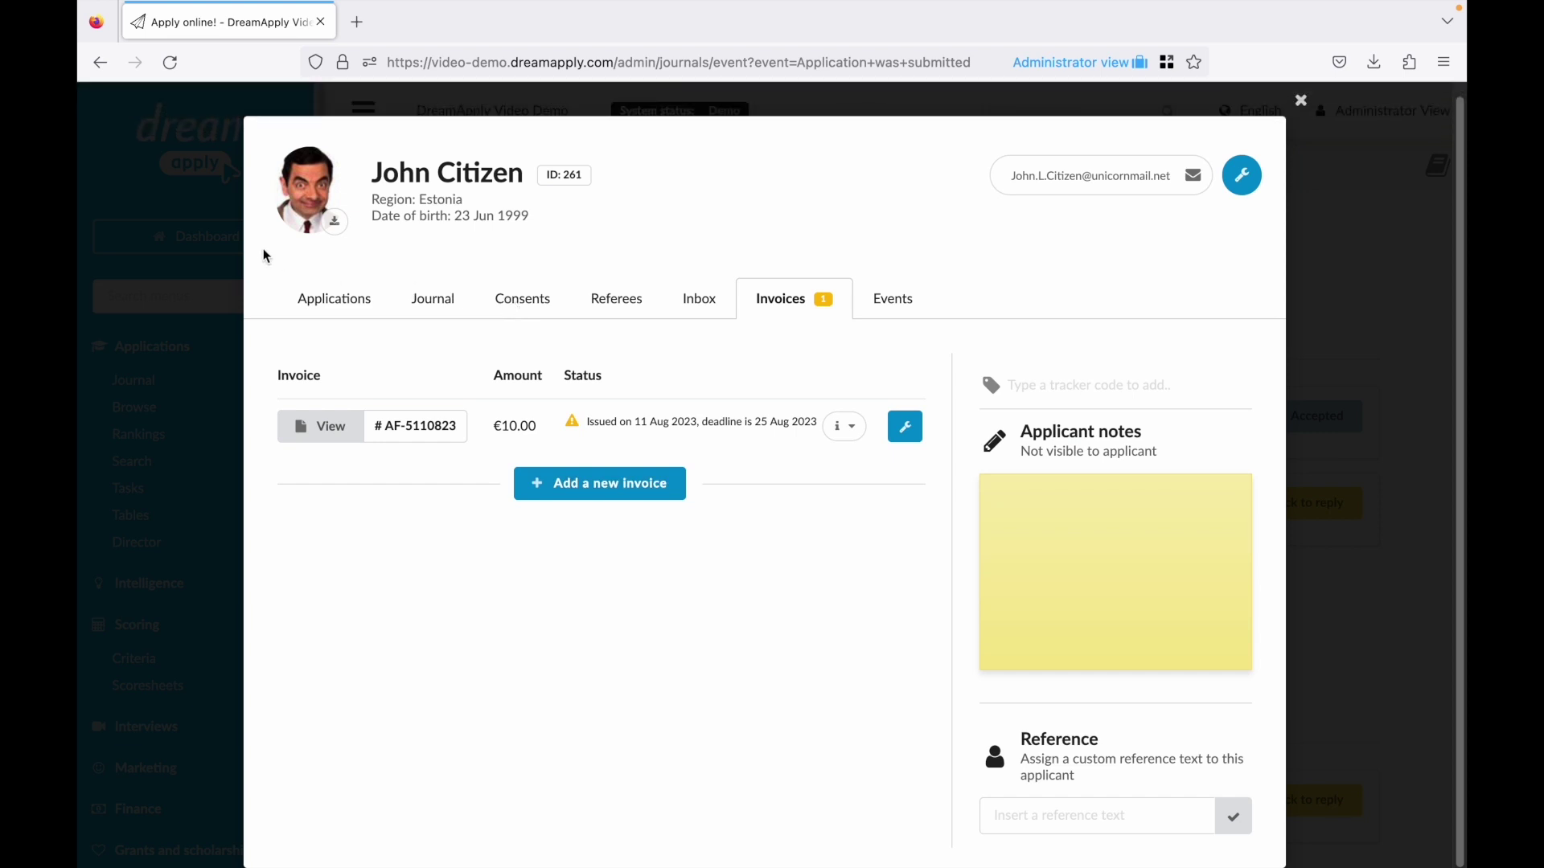
pyautogui.click(225, 247)
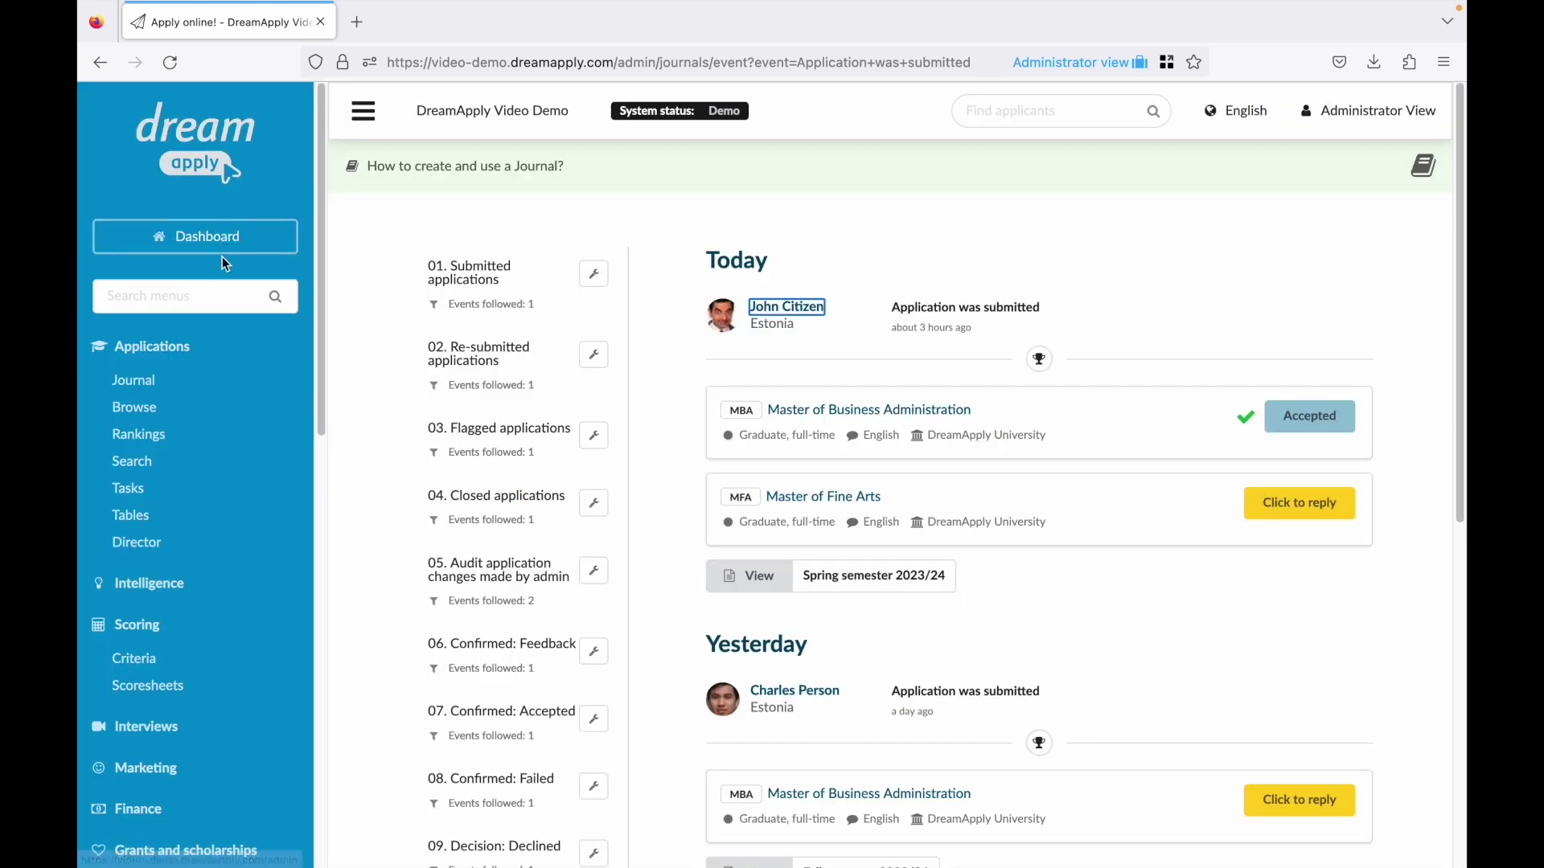
# On the Tasks overview, filter the Passport or ID card task to 'I have attached the required document'.
pyautogui.click(130, 490)
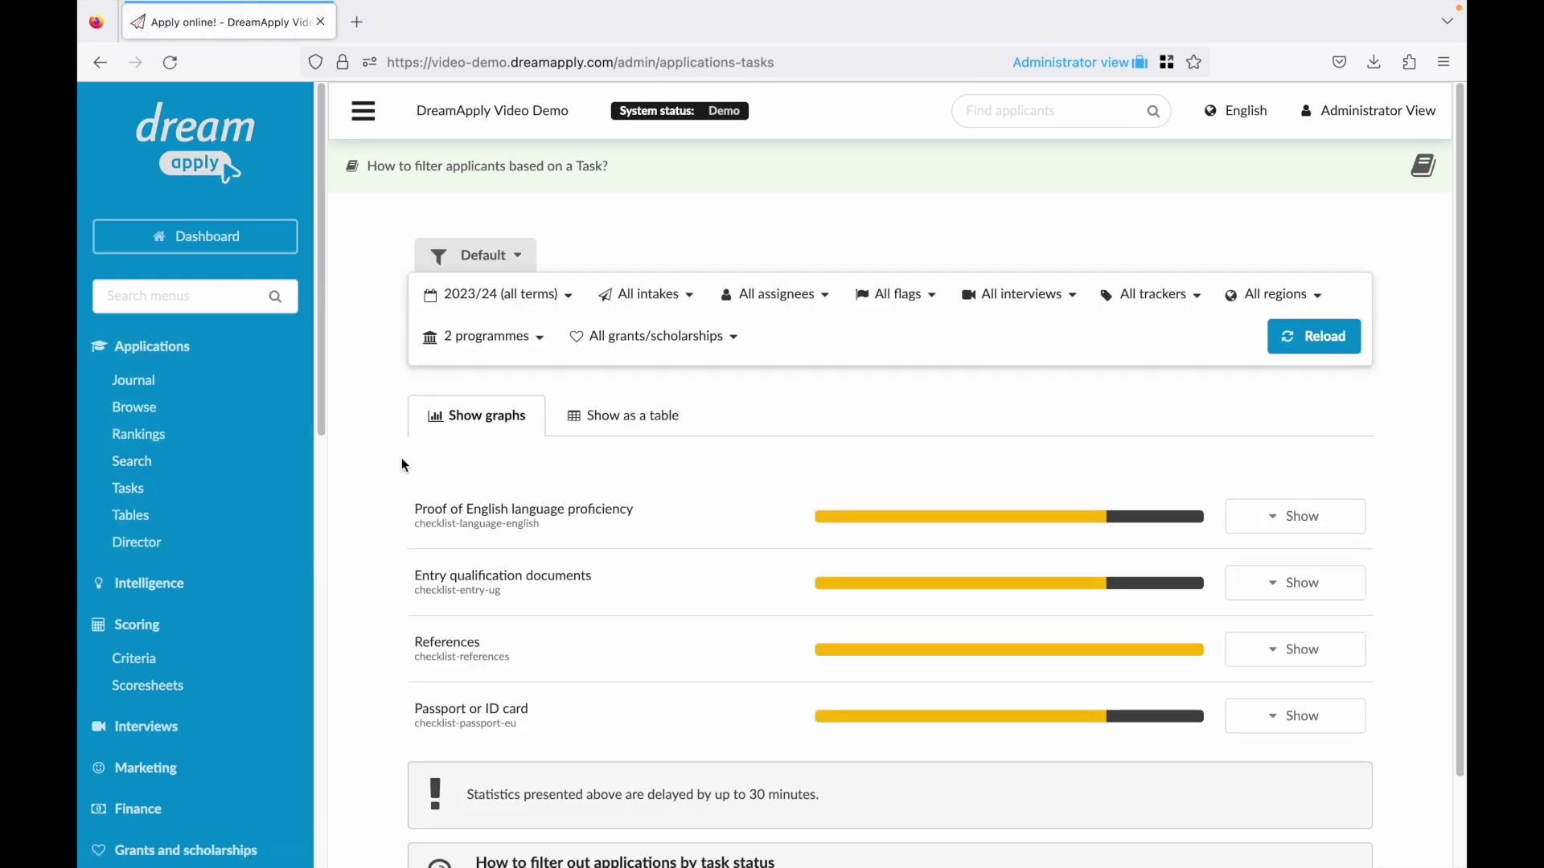
pyautogui.click(507, 571)
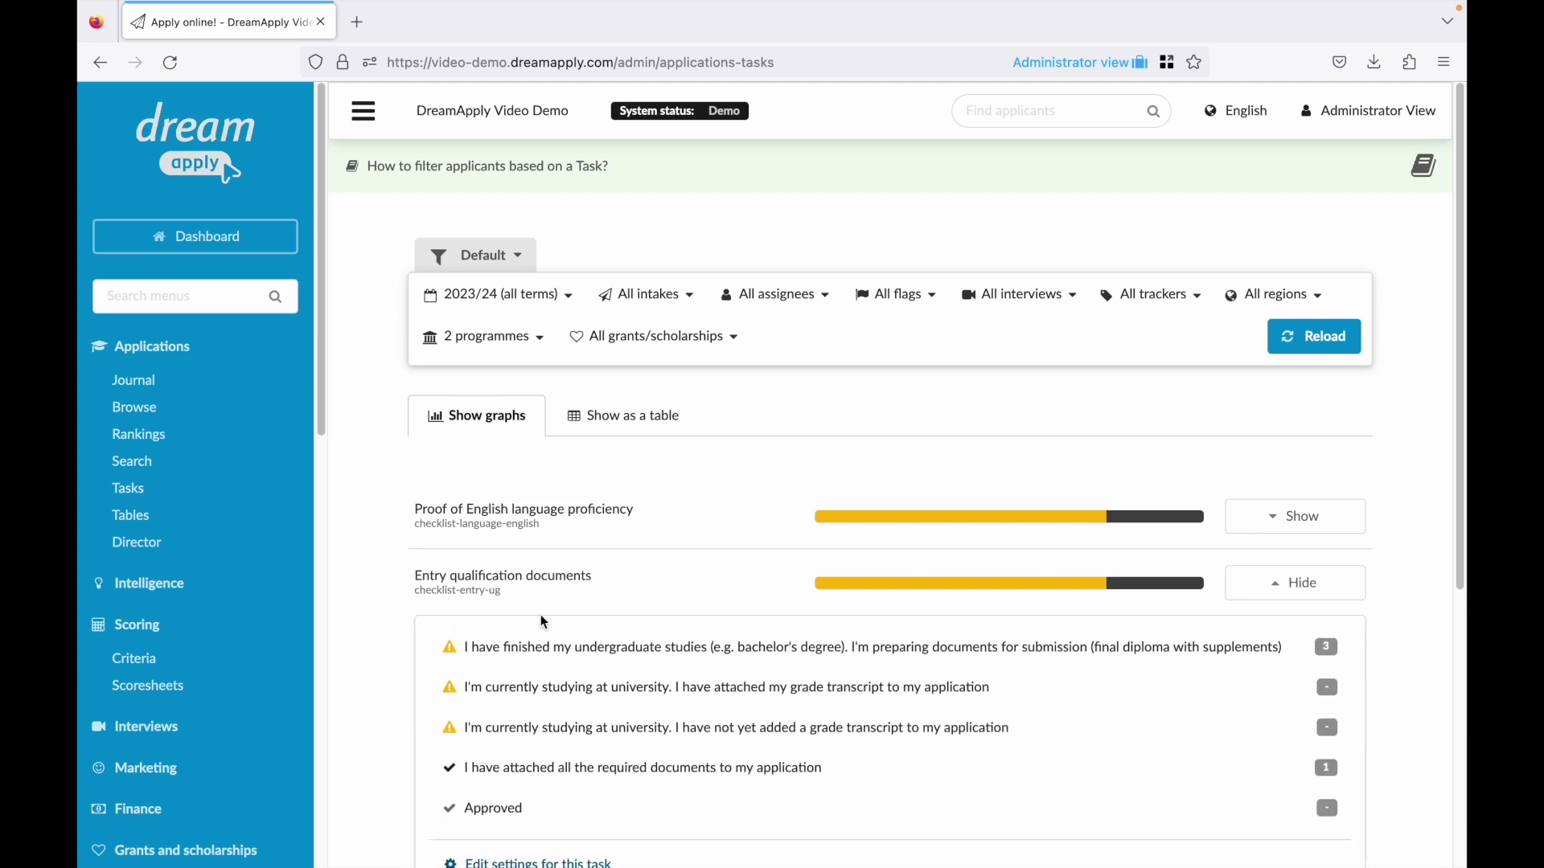
pyautogui.scroll(-2, 555, 632)
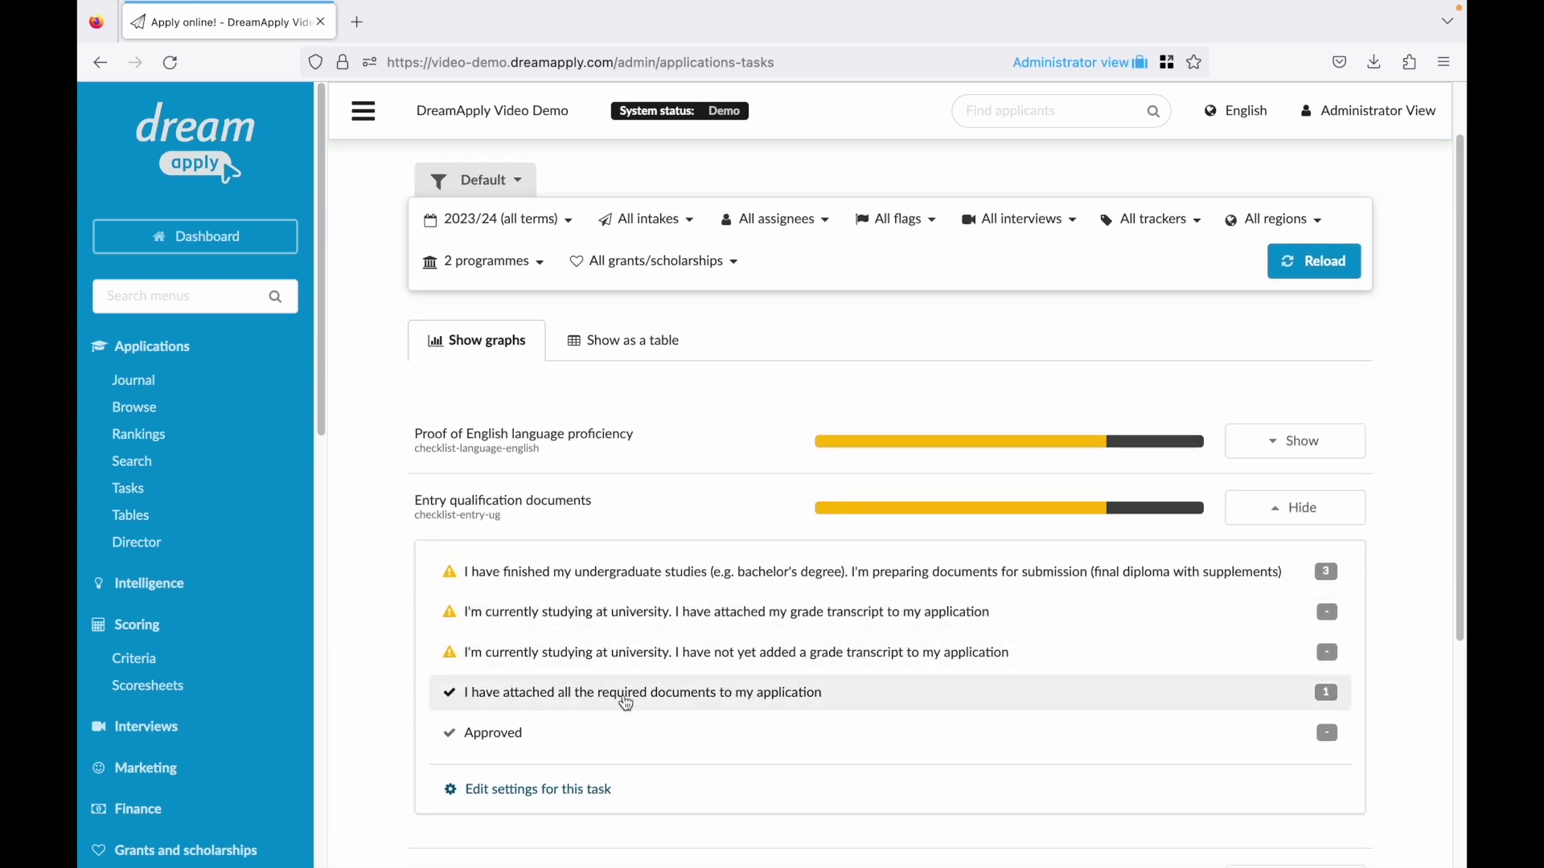
pyautogui.scroll(-4, 623, 700)
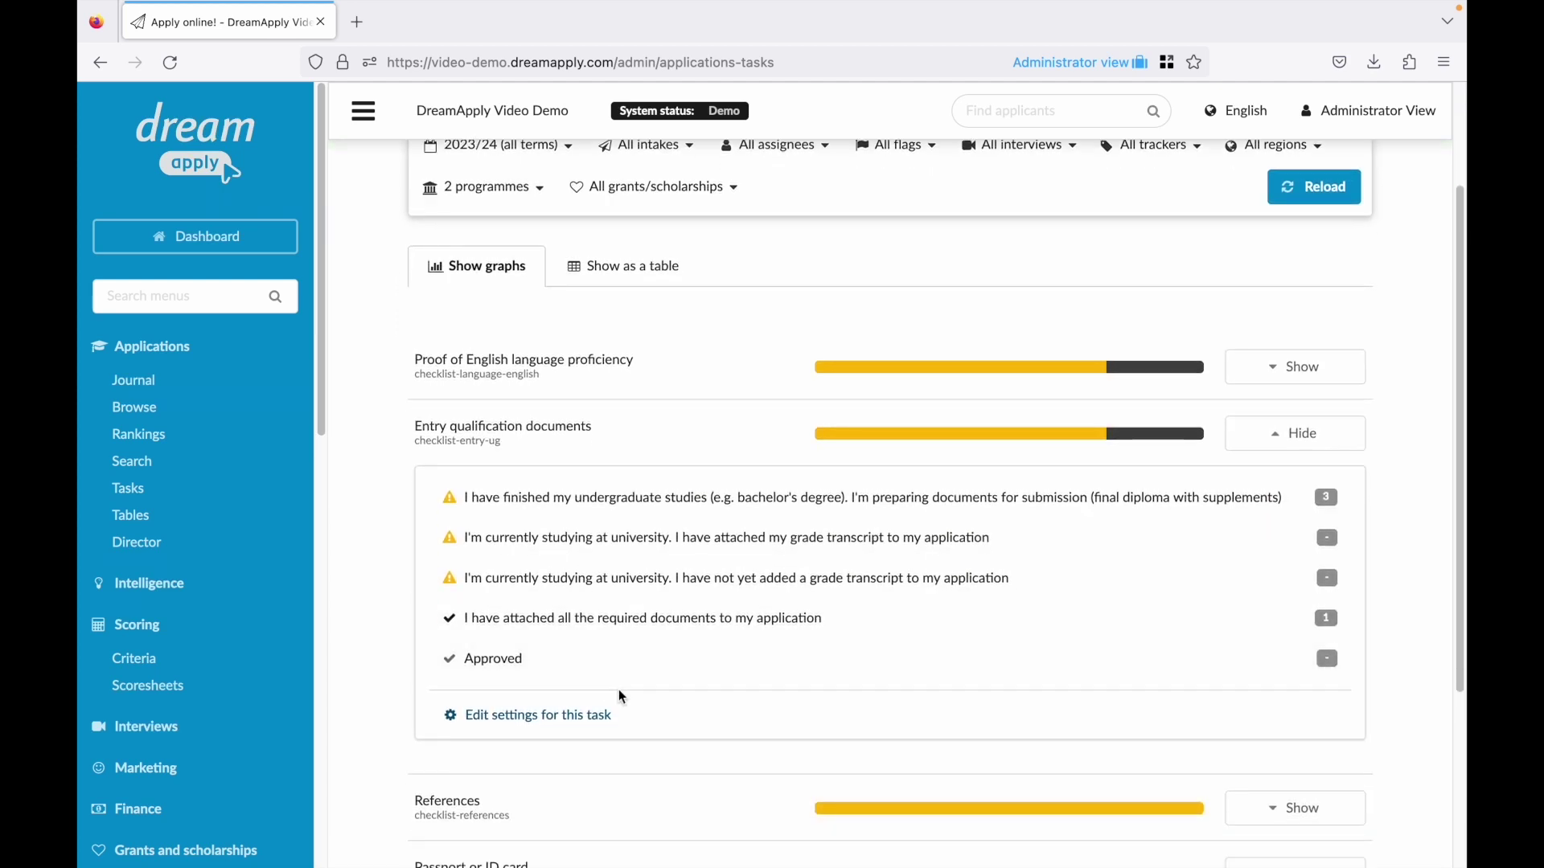
pyautogui.click(635, 767)
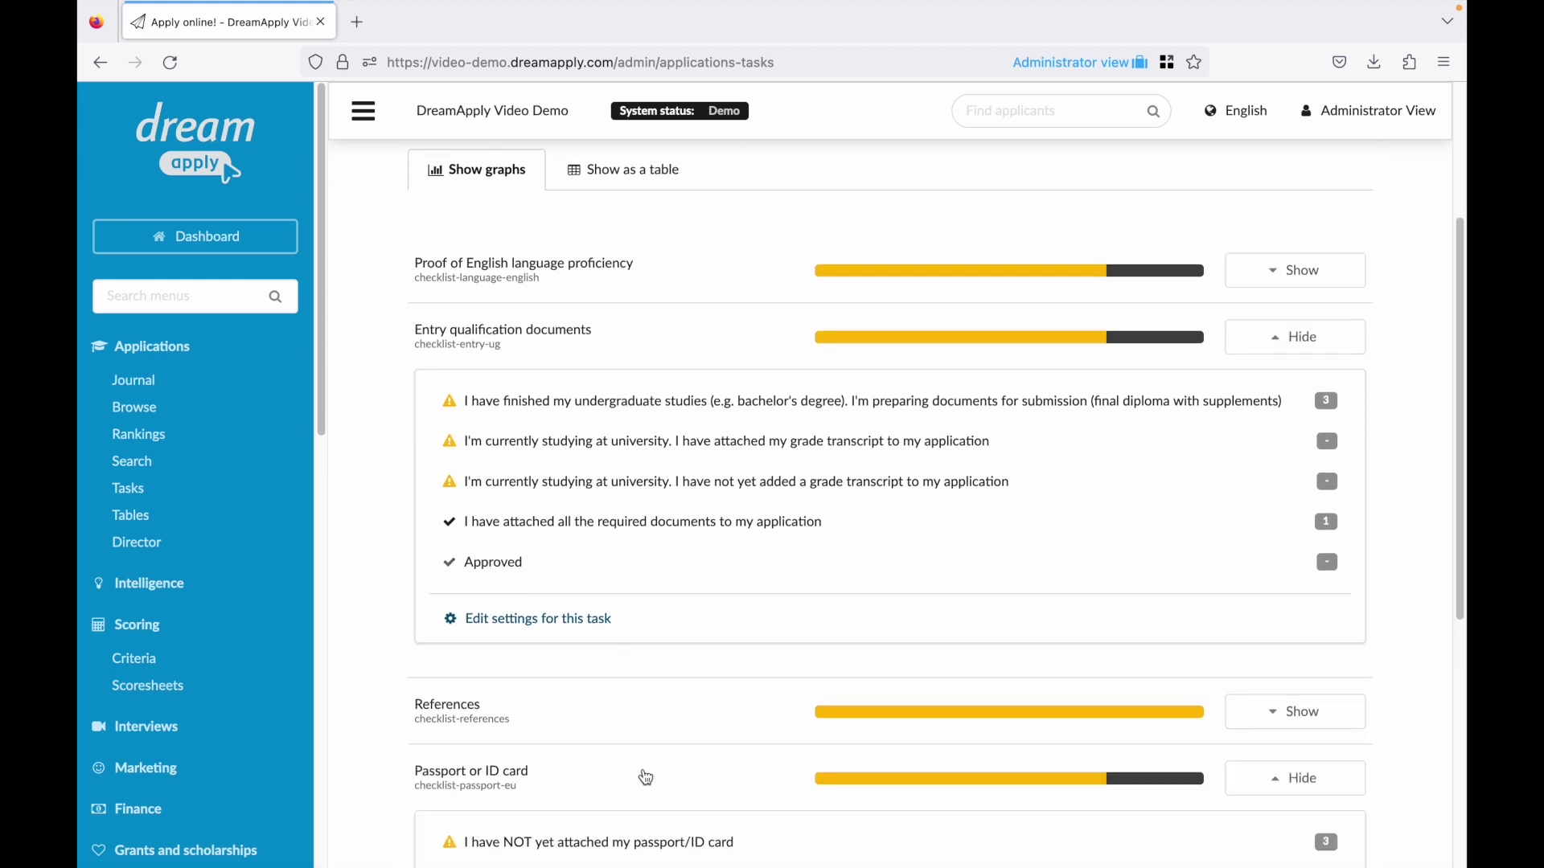
pyautogui.scroll(-10, 647, 770)
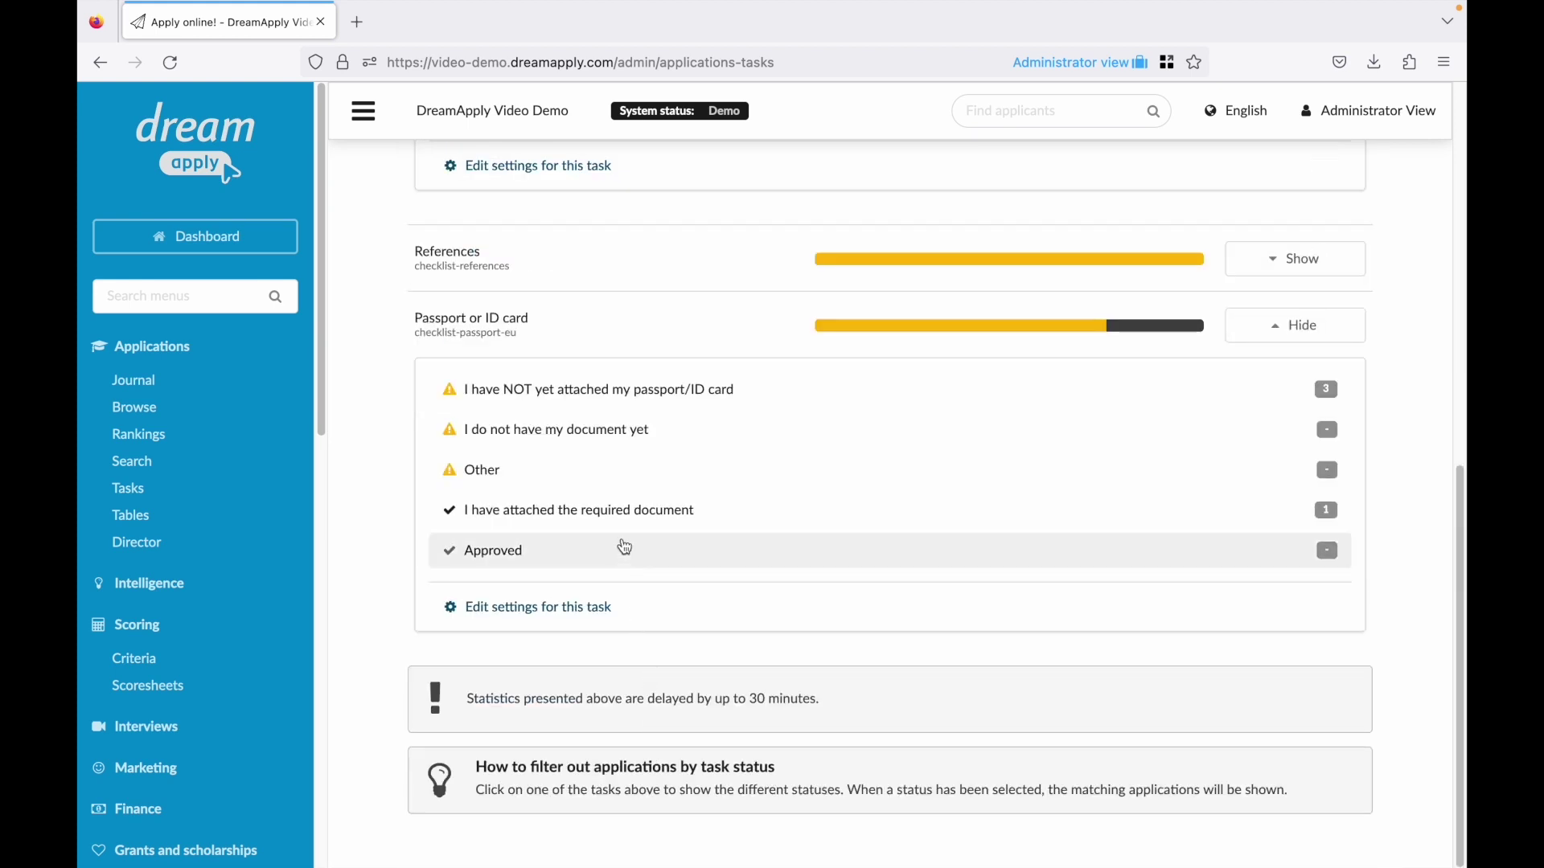
pyautogui.click(653, 524)
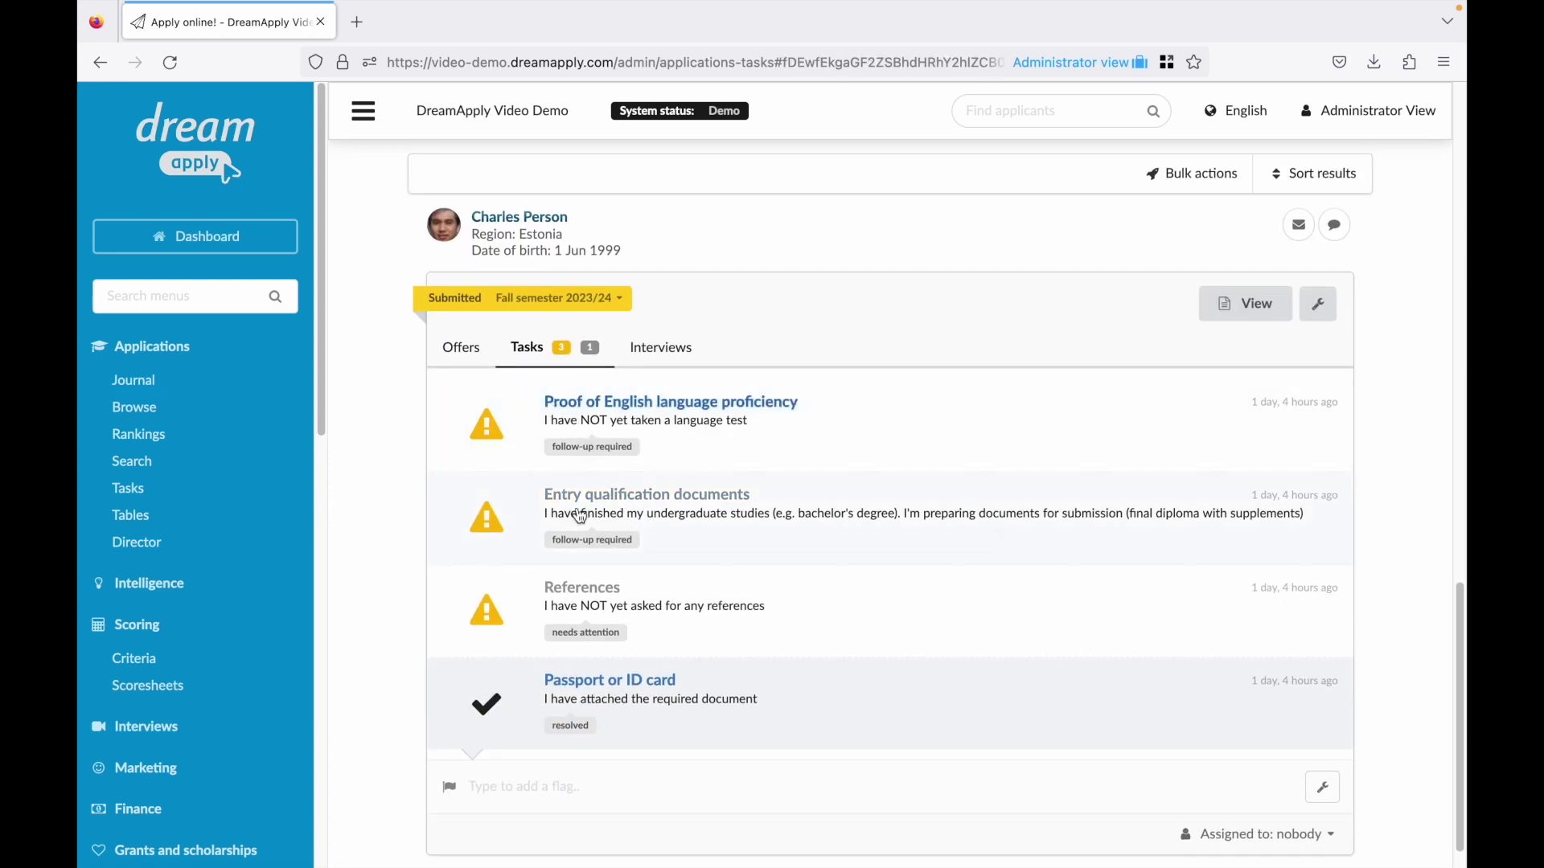
# Set the applicant's Passport or ID card task to Approved and save with applicant notification.
pyautogui.click(642, 689)
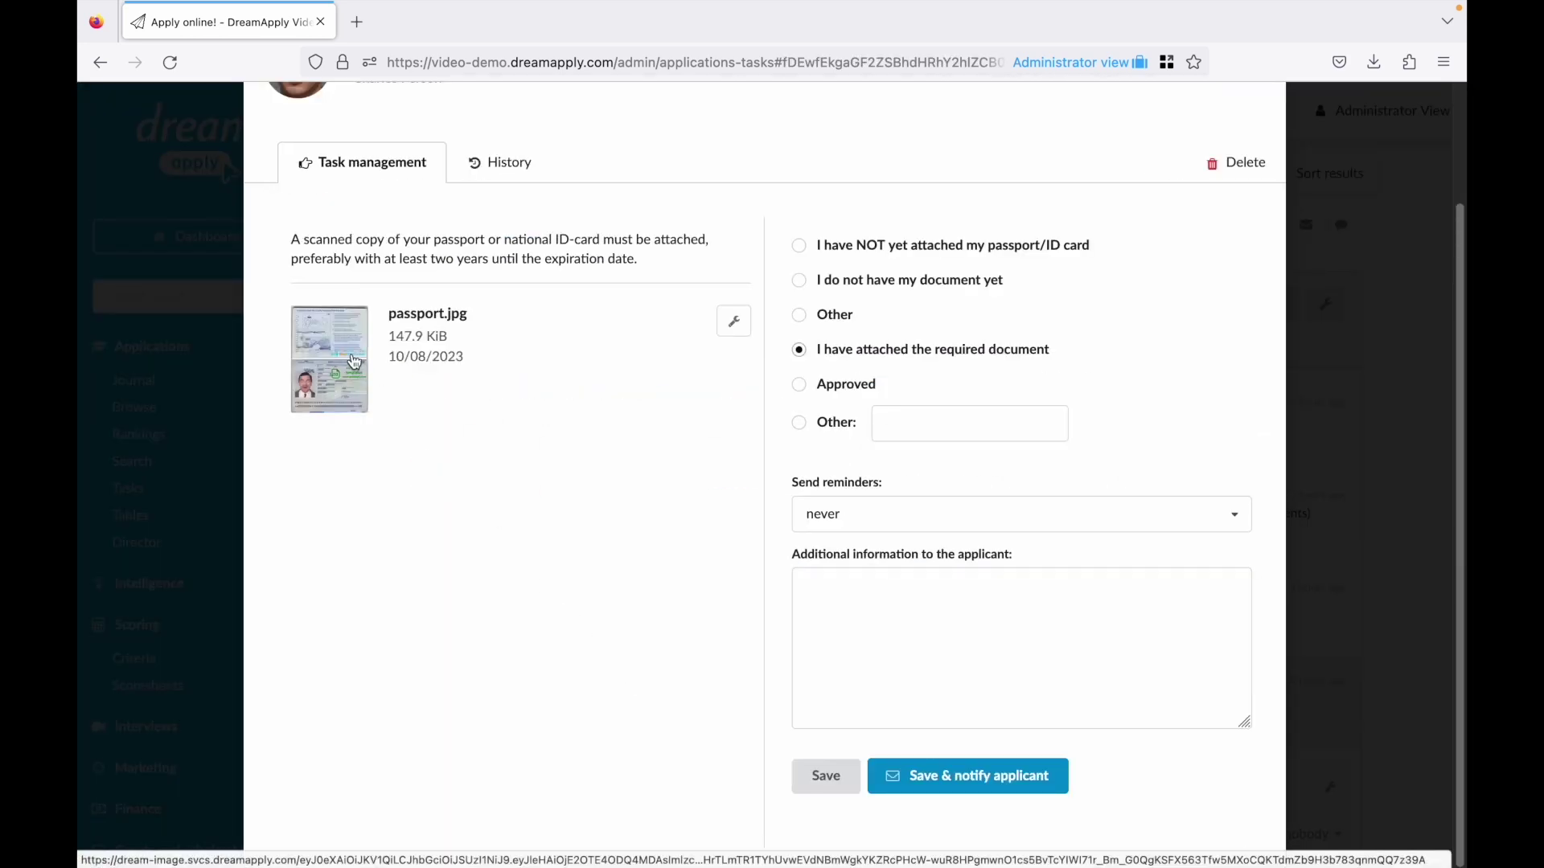
pyautogui.scroll(2, 348, 360)
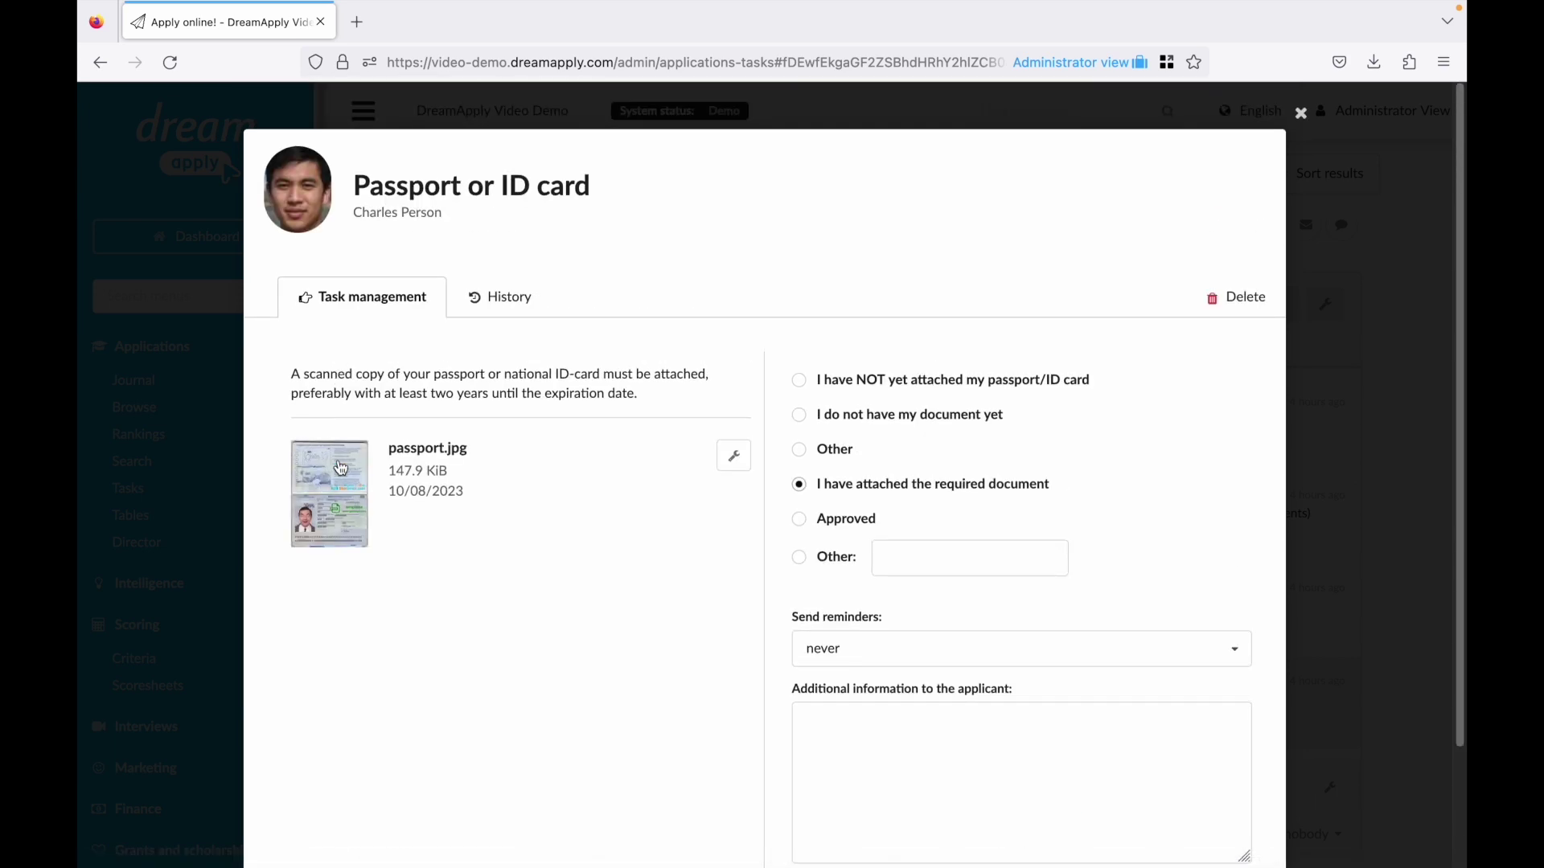
pyautogui.click(821, 528)
pyautogui.scroll(-2, 824, 563)
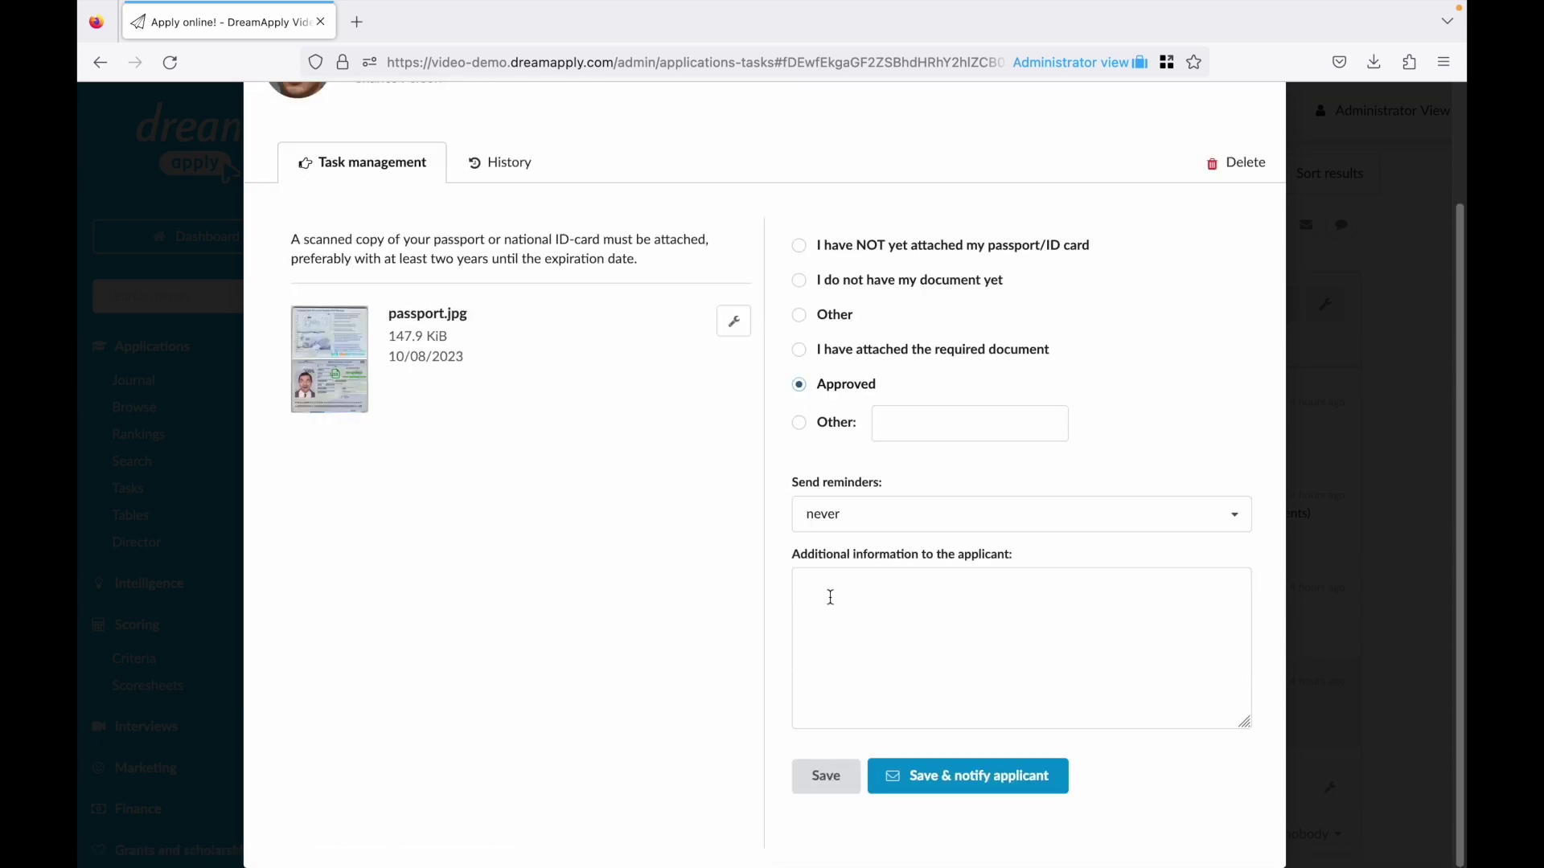
pyautogui.click(920, 775)
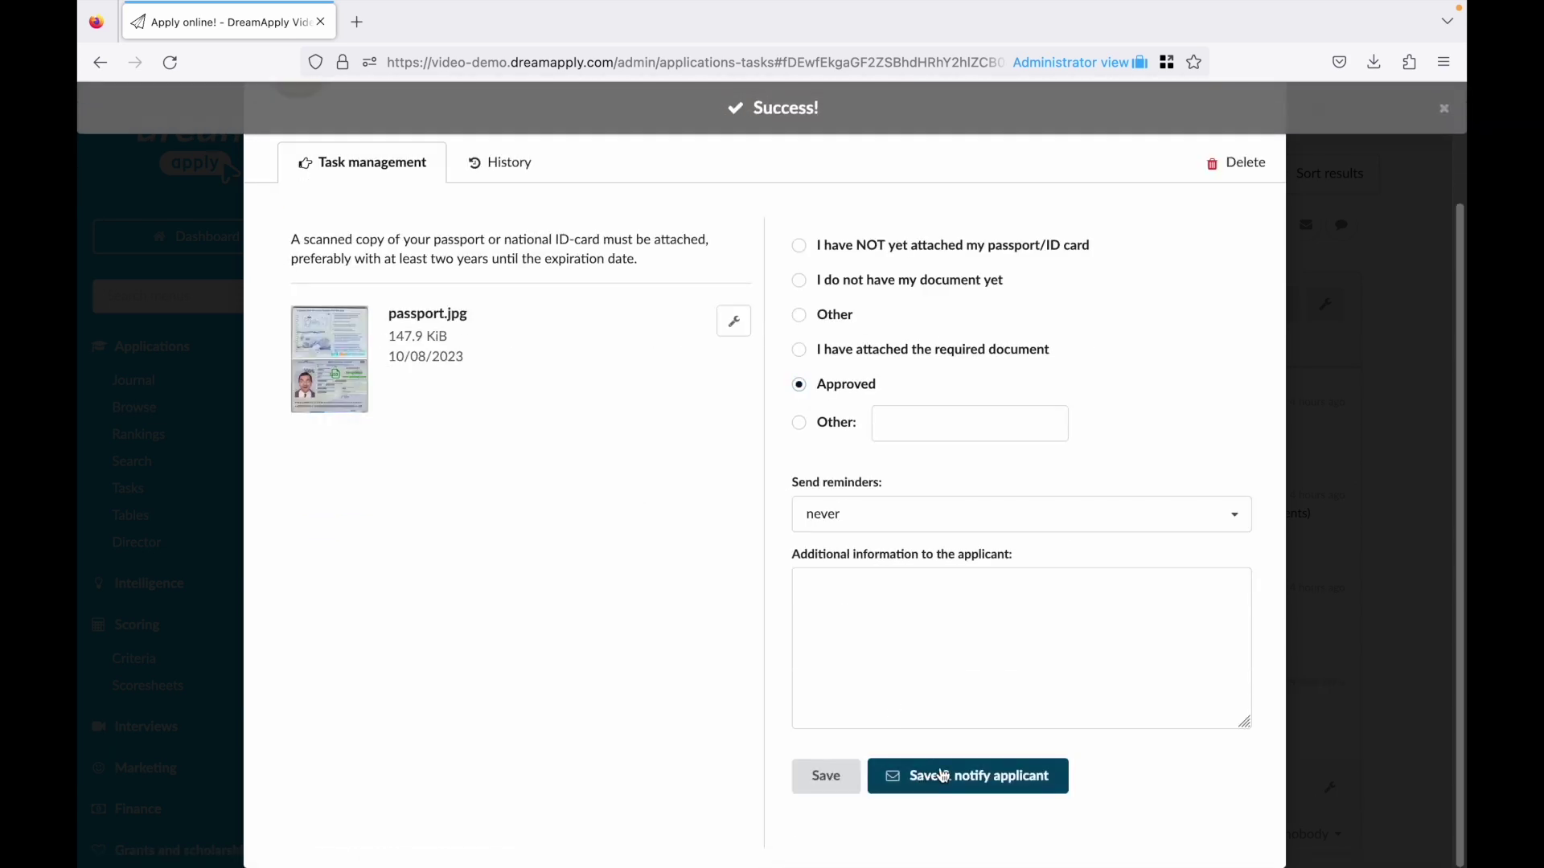
pyautogui.click(1321, 727)
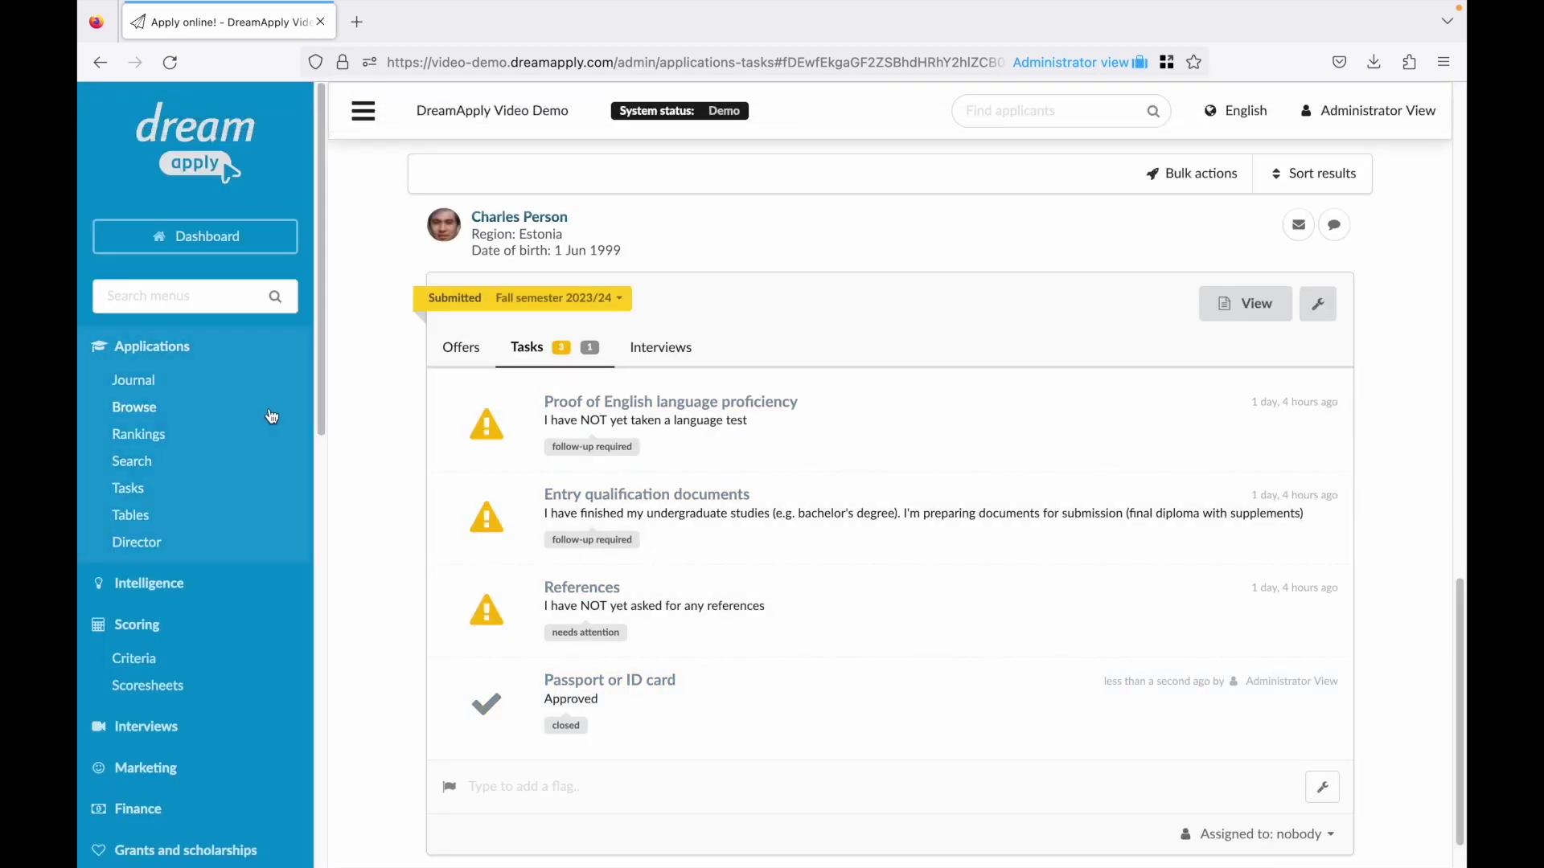
# Open Browse applications in a second tab and filter Application progress to Blank.
pyautogui.click(149, 414)
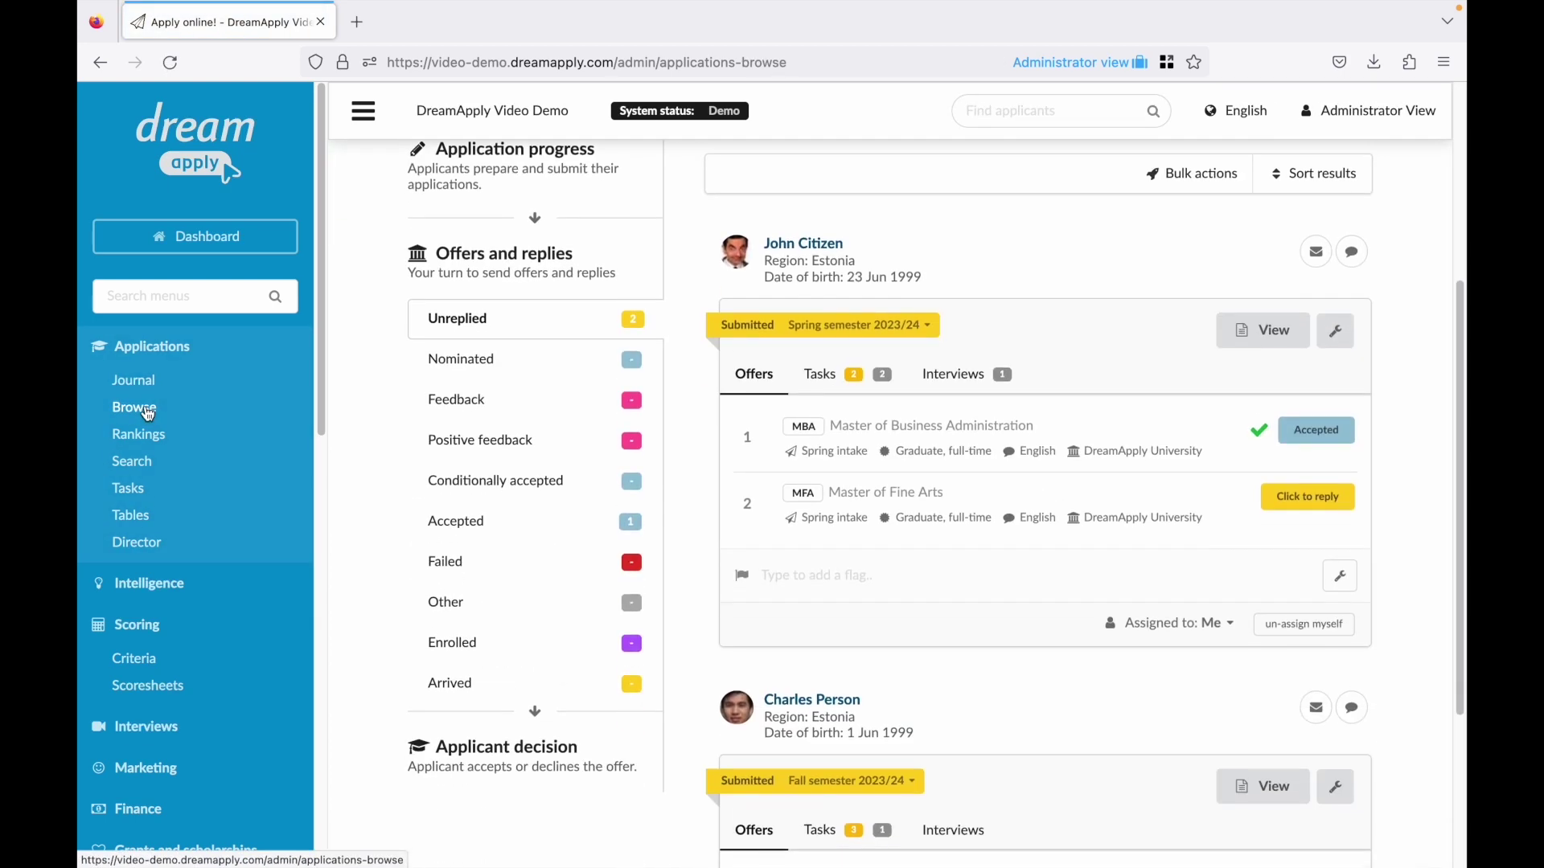
pyautogui.middleClick(137, 411)
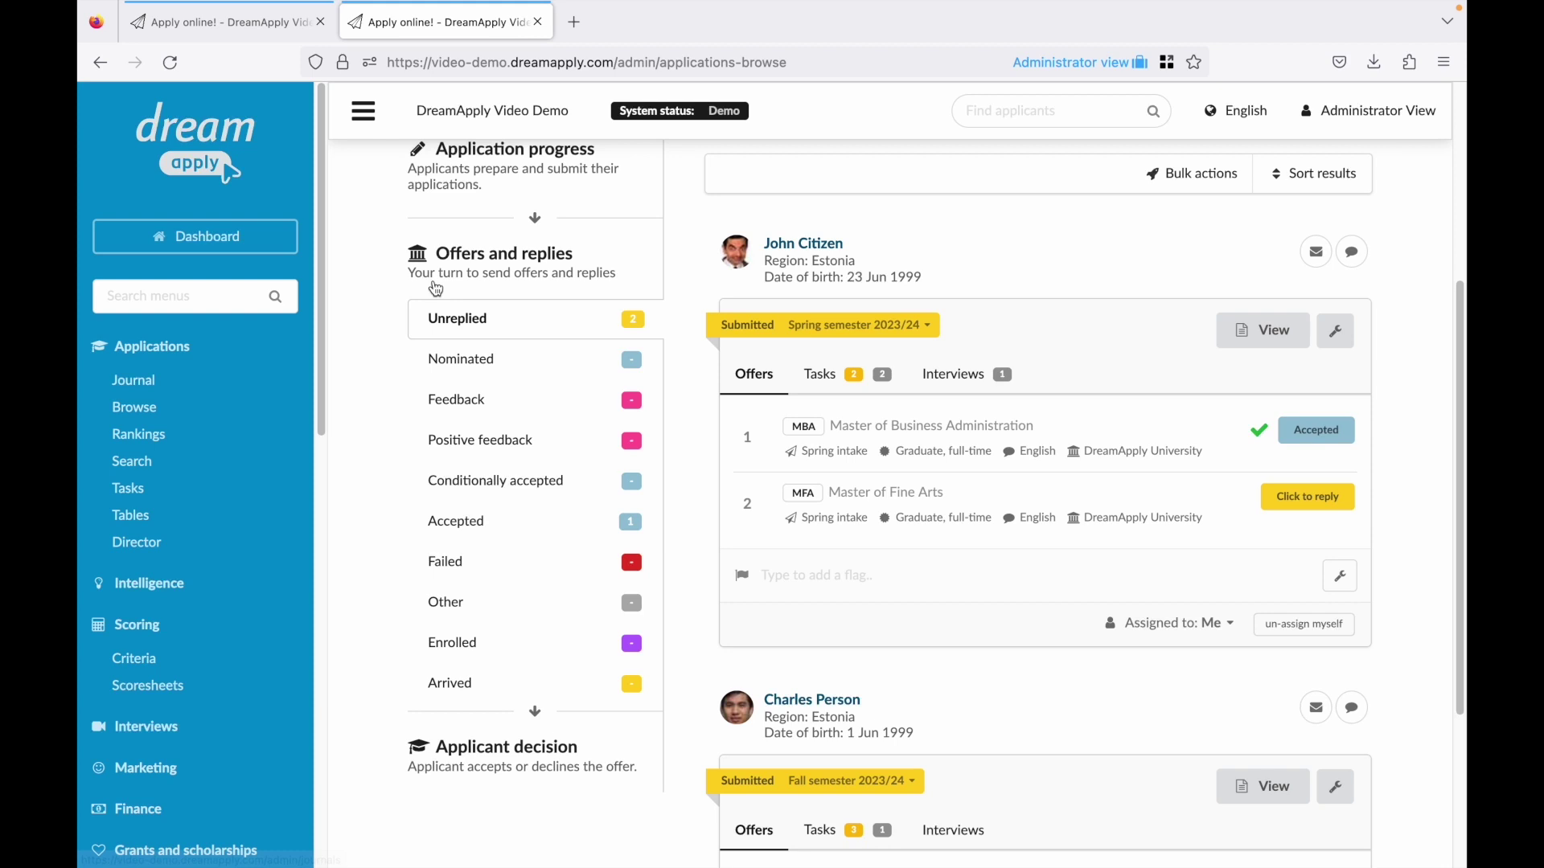
pyautogui.scroll(5, 436, 289)
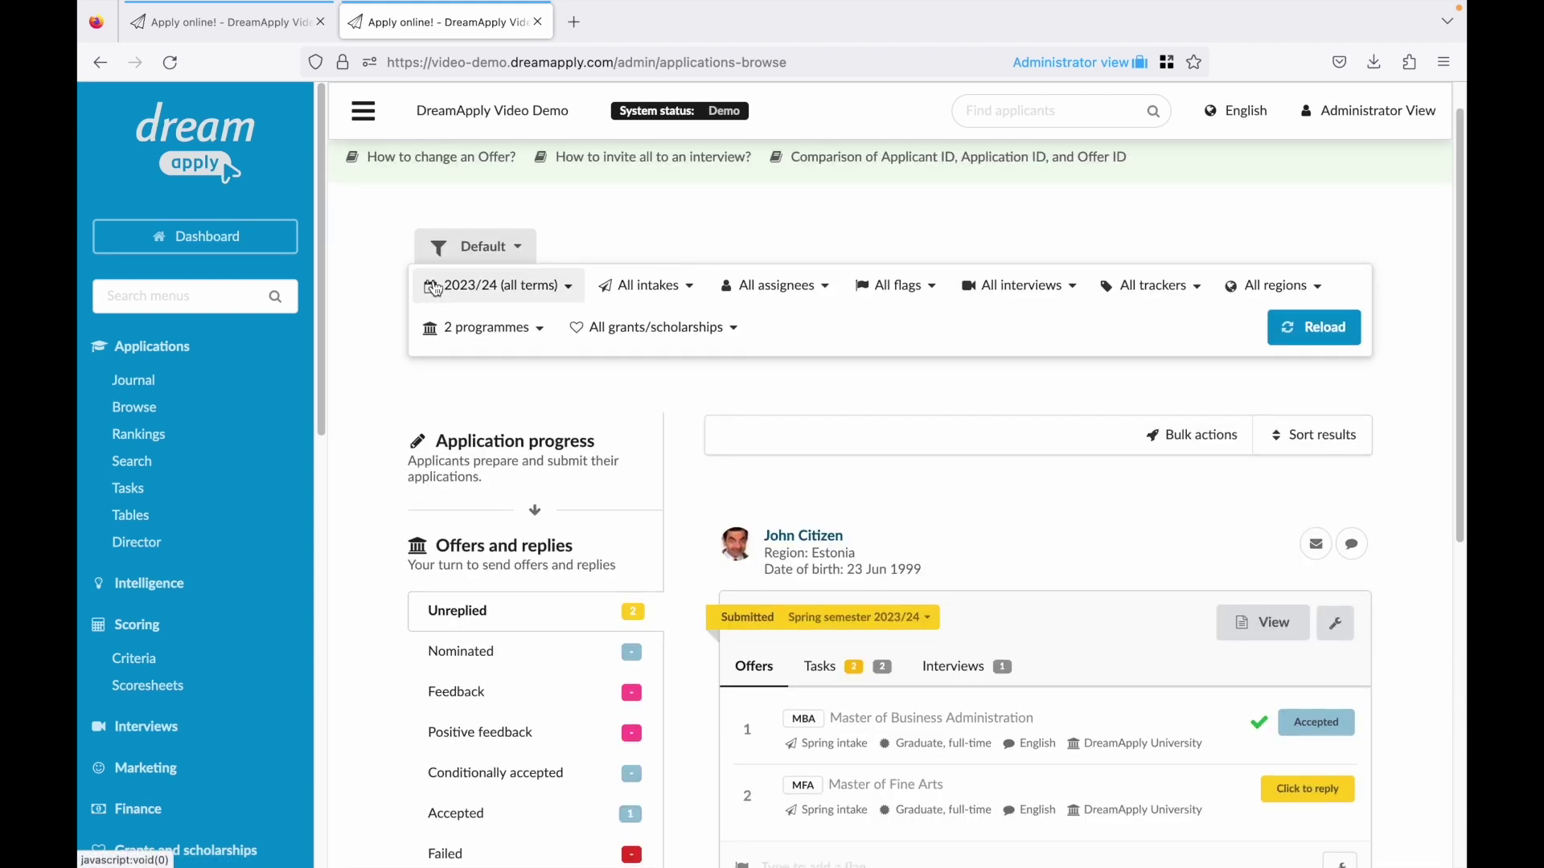
pyautogui.click(492, 457)
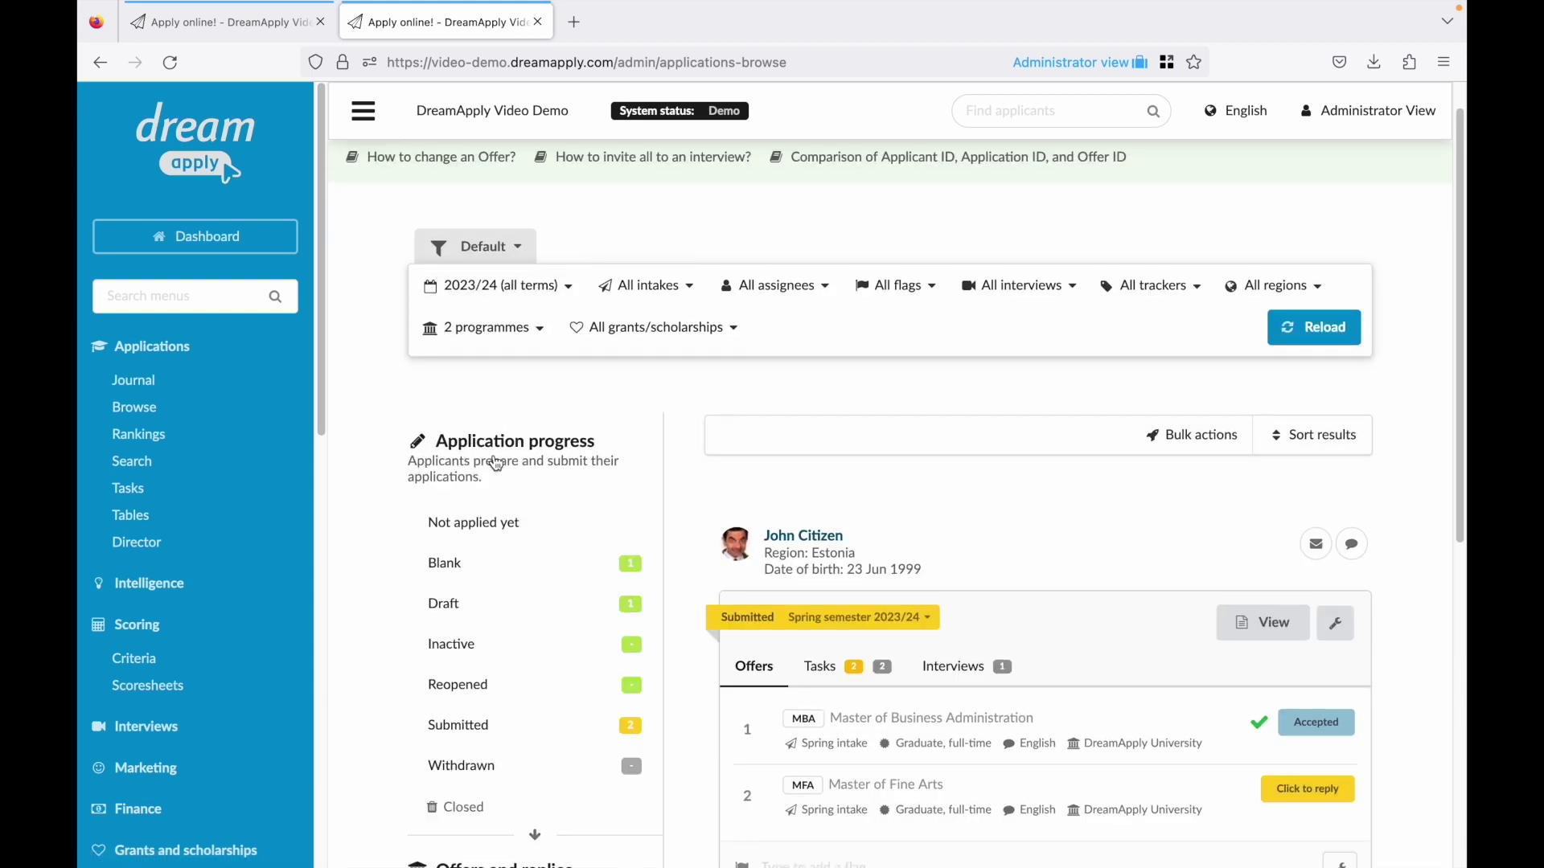
pyautogui.click(524, 569)
pyautogui.scroll(-5, 546, 563)
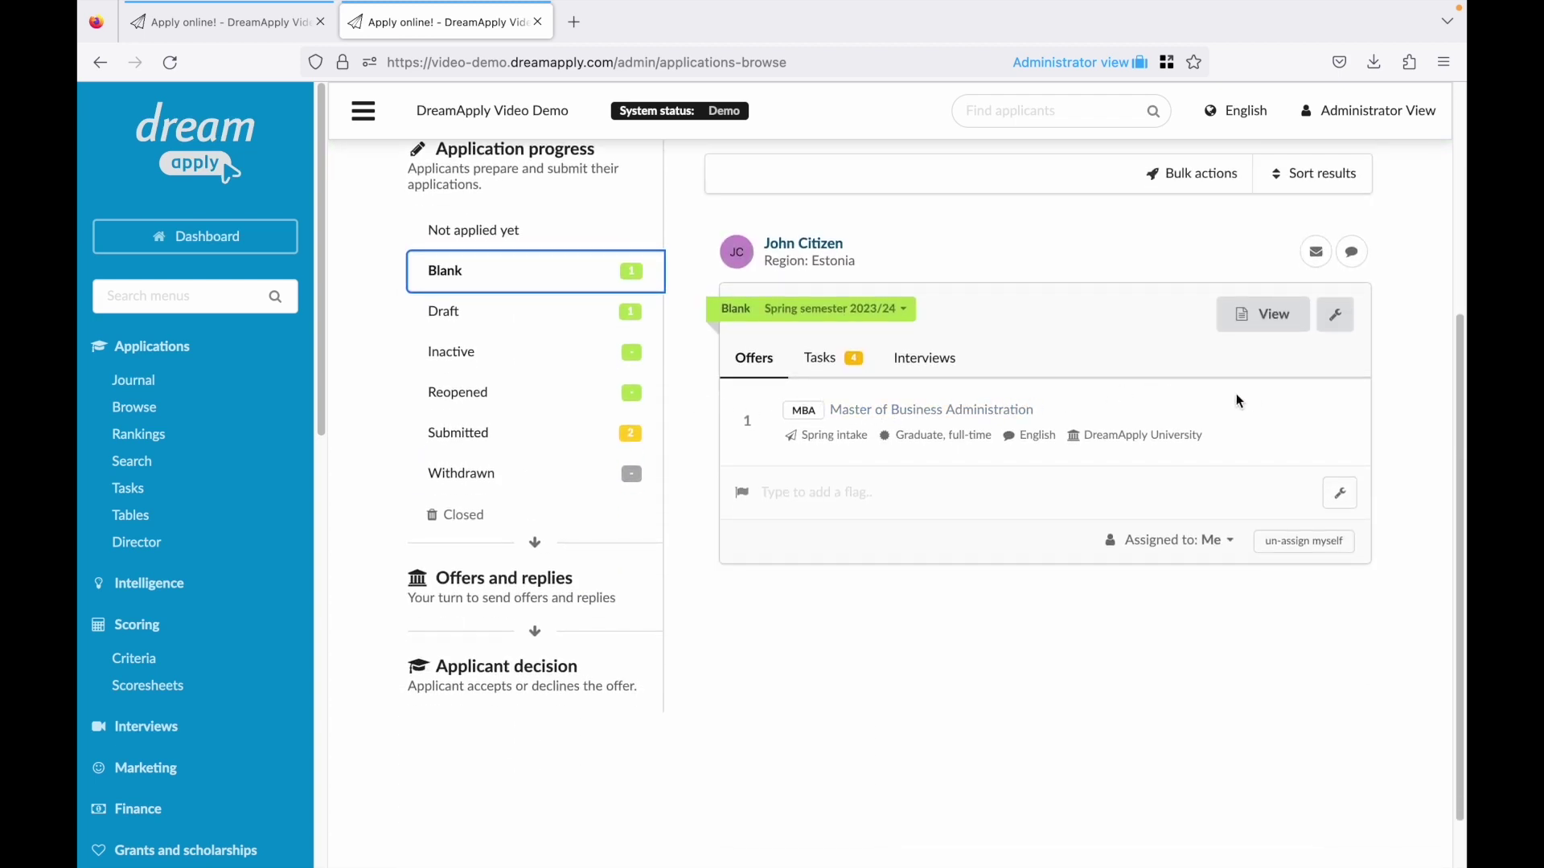
# In the leads funnel, review the leads at the Registered and Applying stages.
pyautogui.click(518, 230)
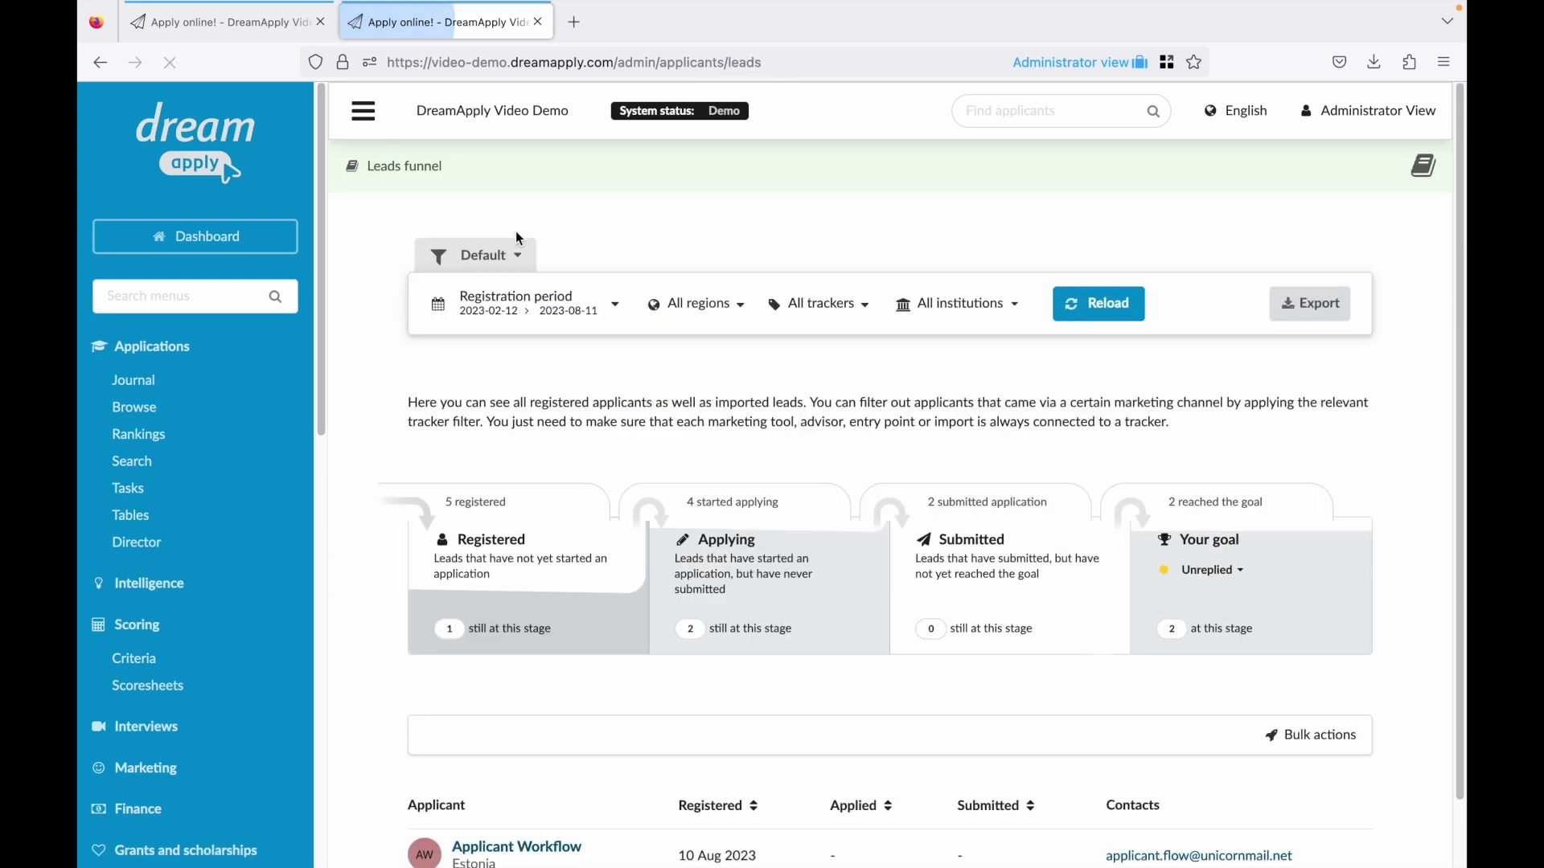
pyautogui.click(492, 563)
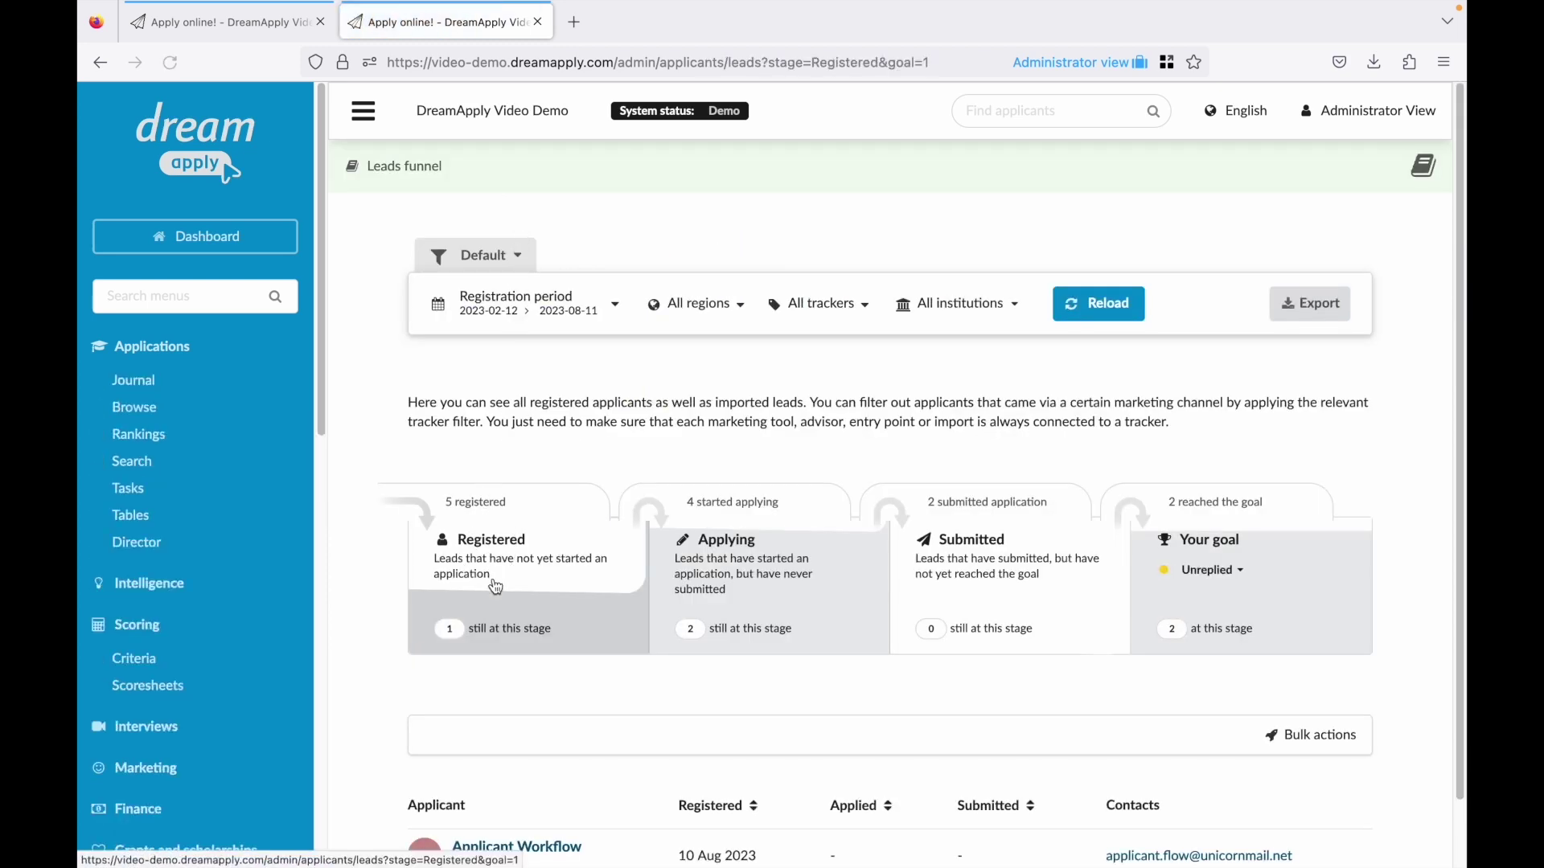
pyautogui.scroll(-1, 496, 587)
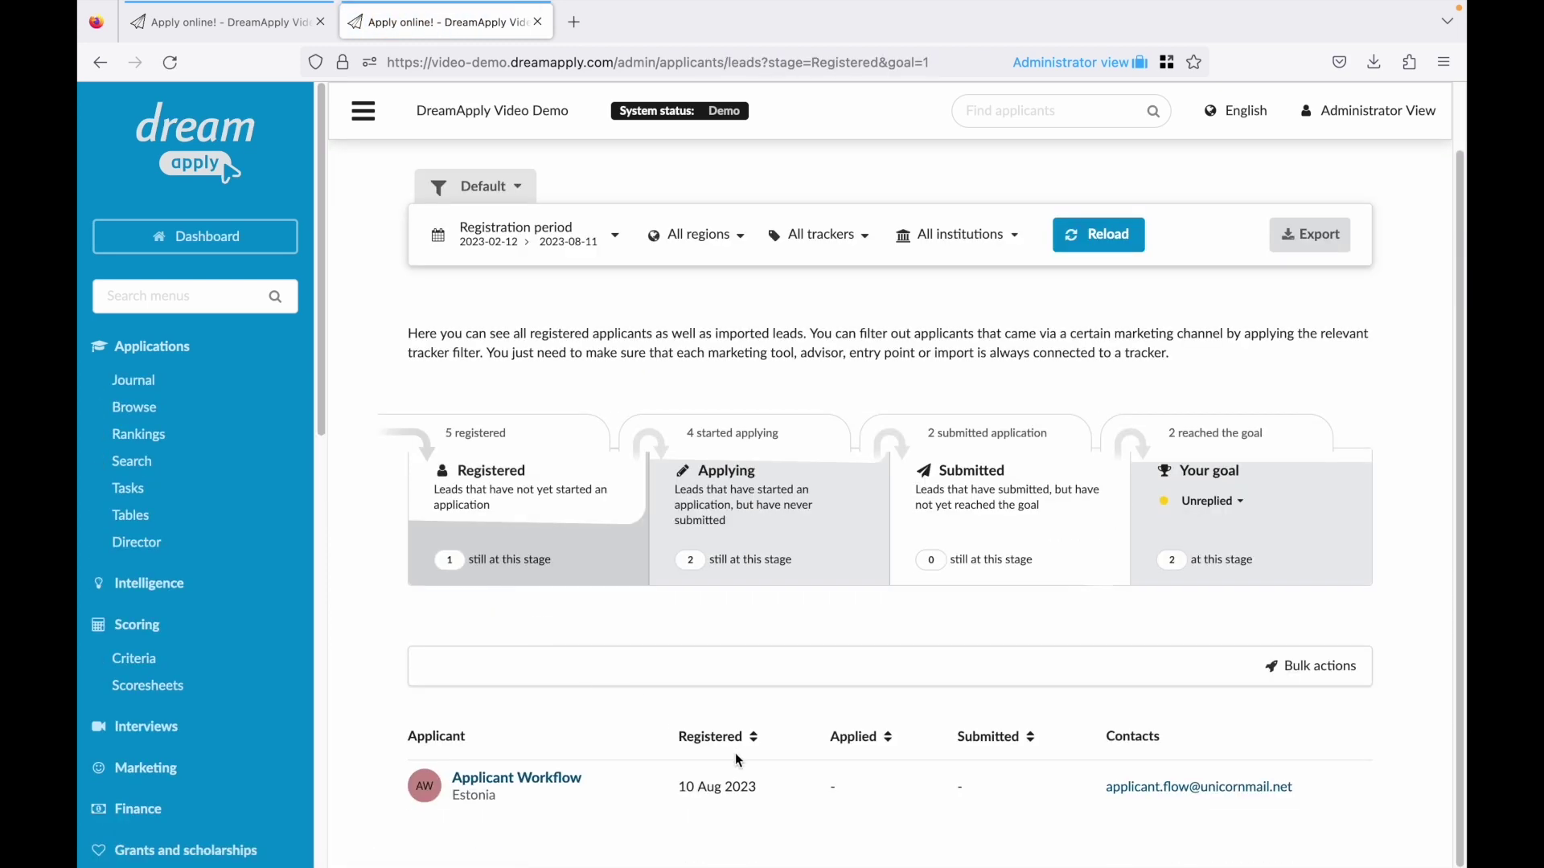
pyautogui.click(774, 483)
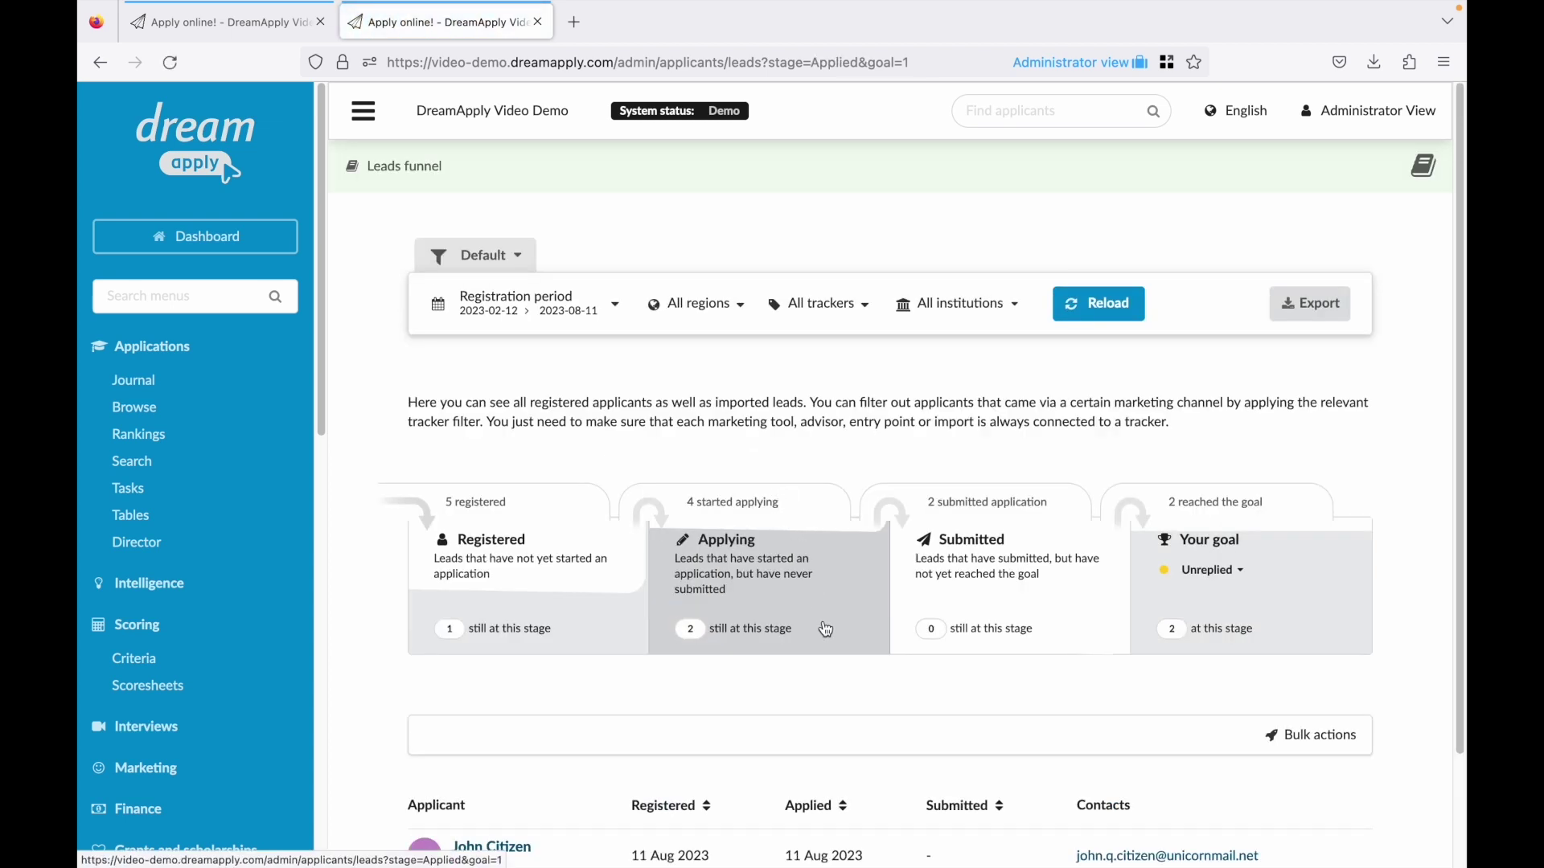
pyautogui.scroll(-3, 864, 635)
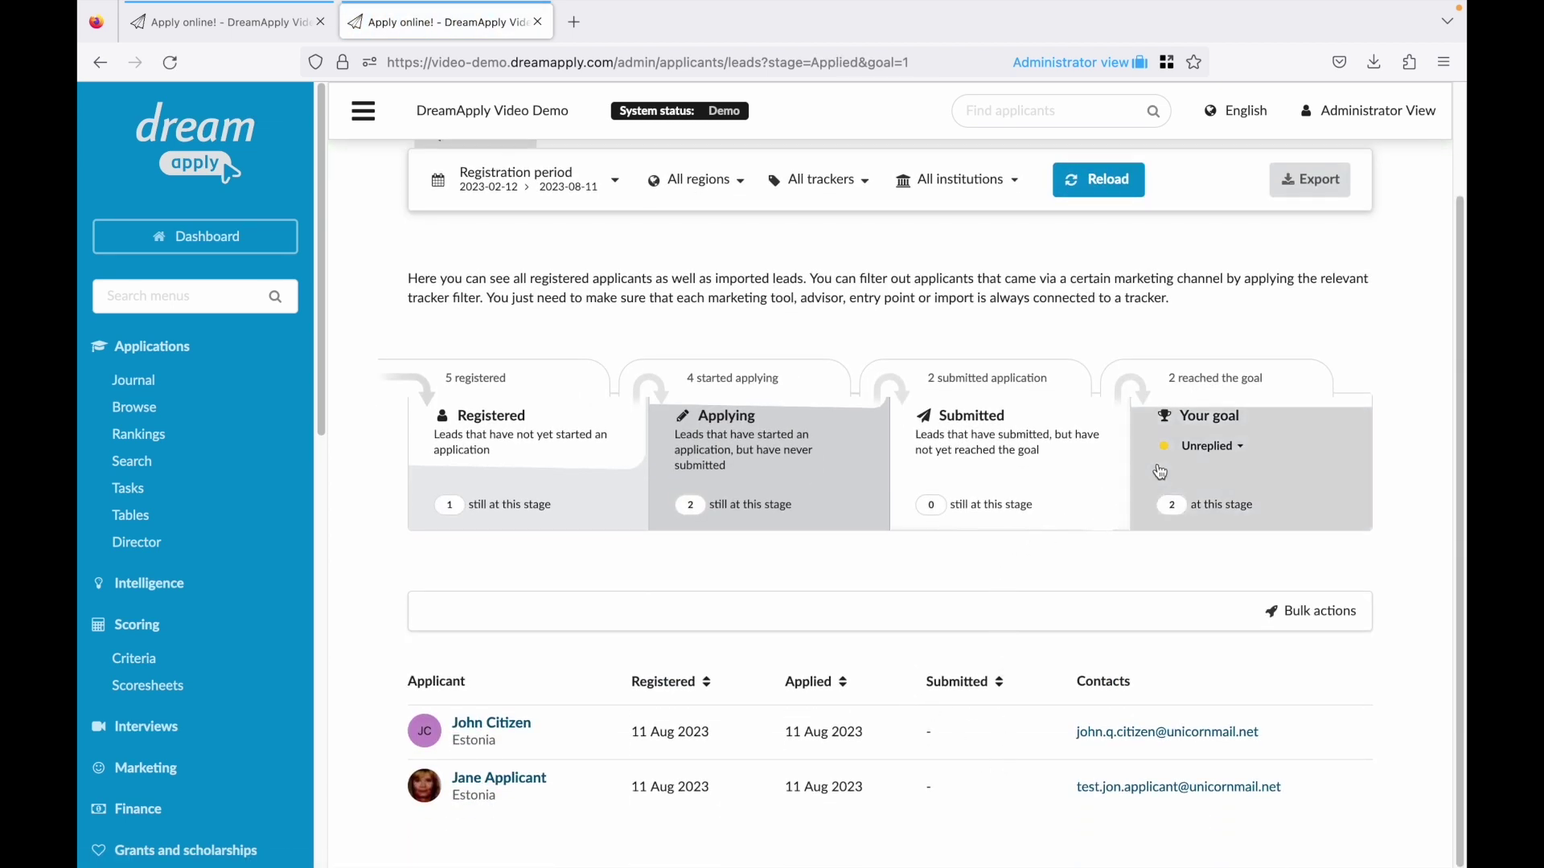
# Change the funnel goal from Unreplied to Accepted.
pyautogui.click(1206, 447)
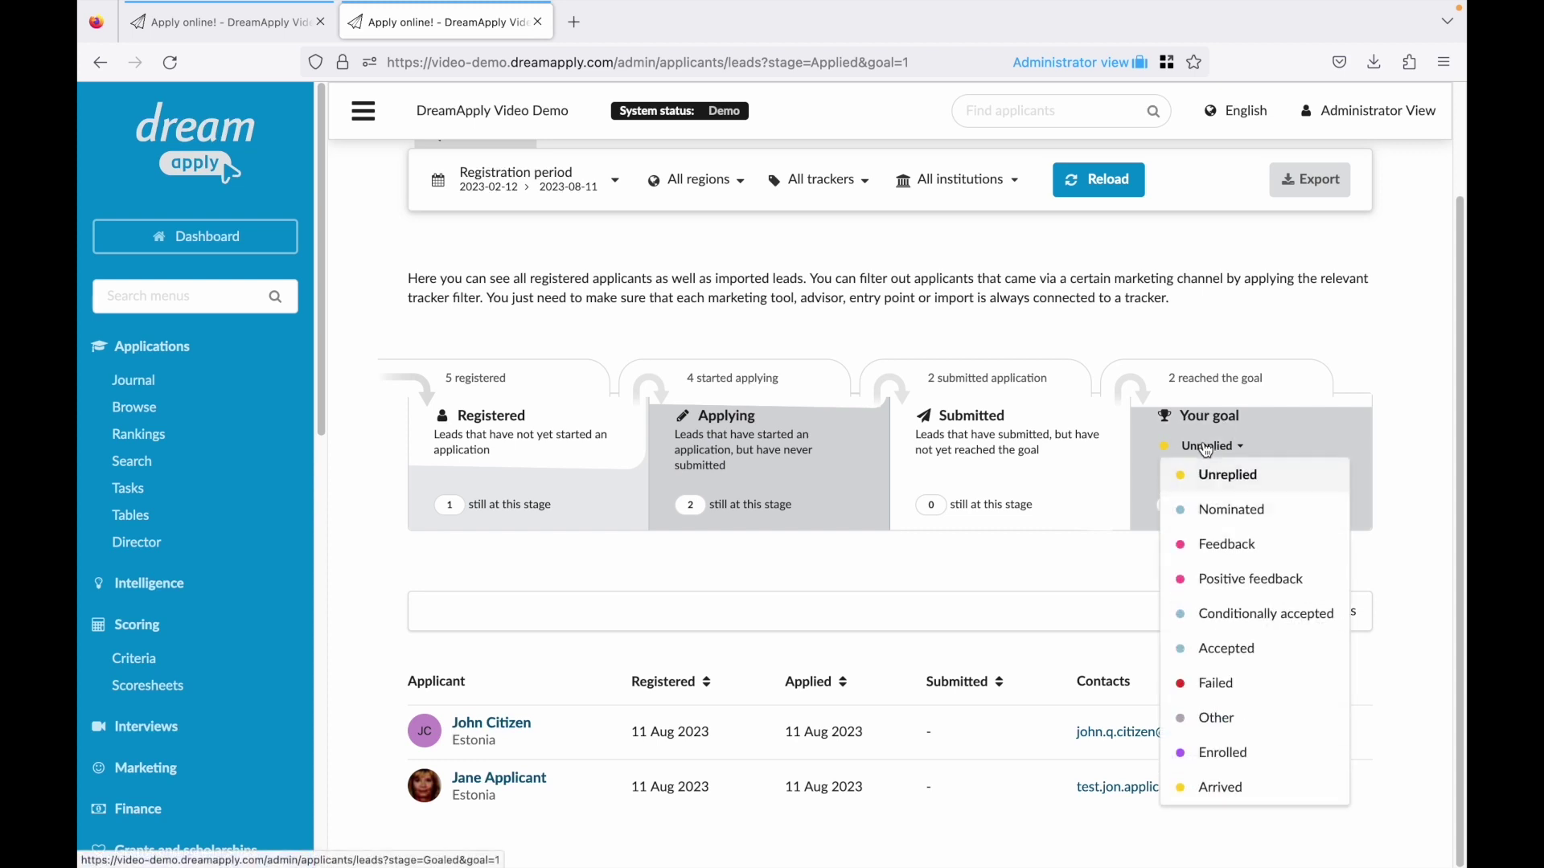
pyautogui.click(1229, 649)
pyautogui.scroll(-2, 867, 649)
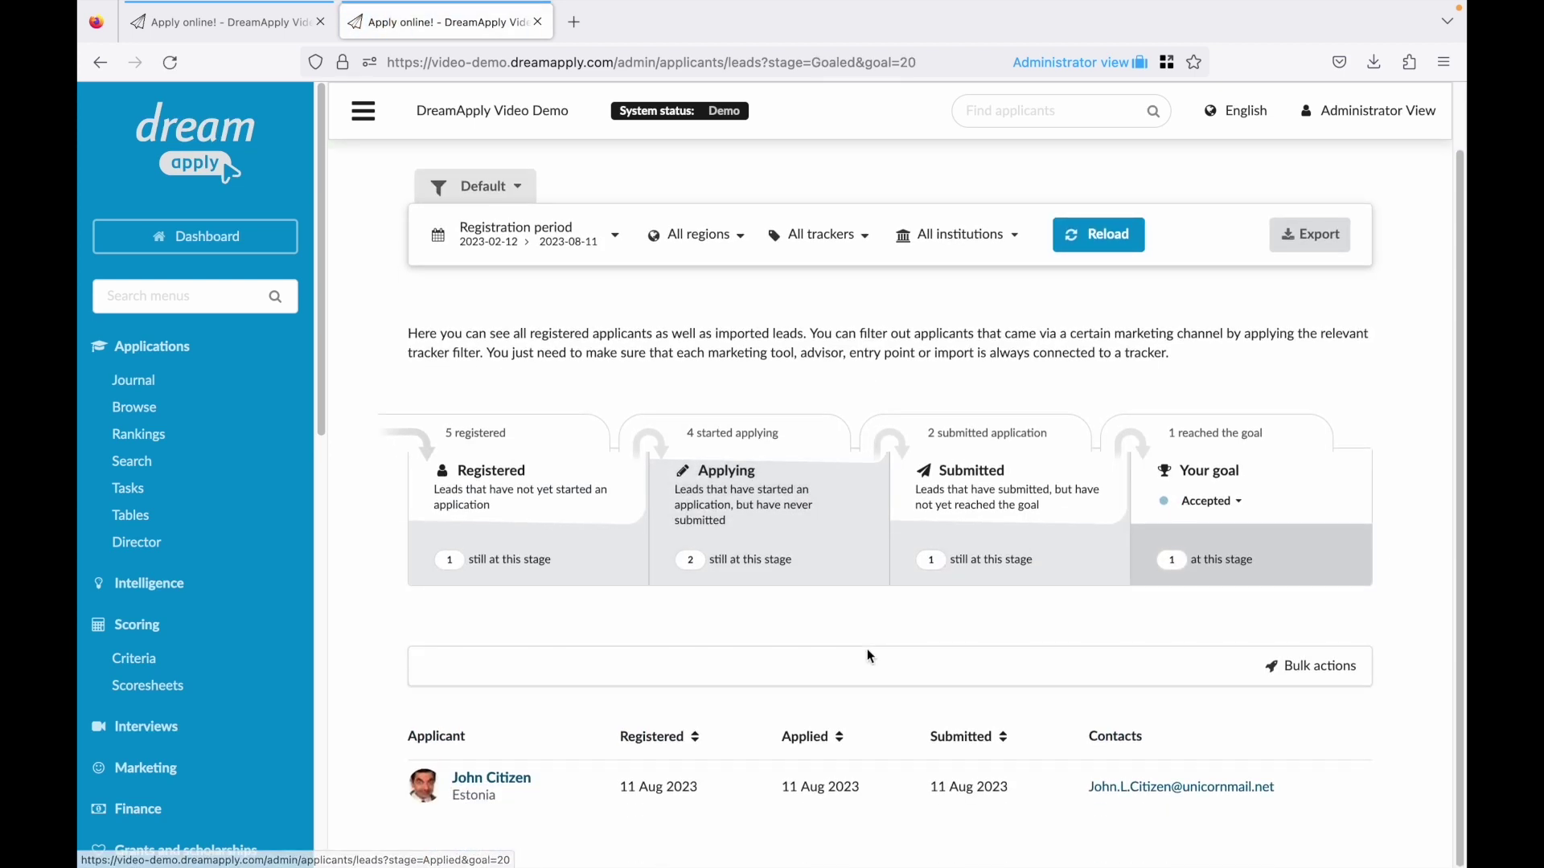
pyautogui.scroll(2, 867, 657)
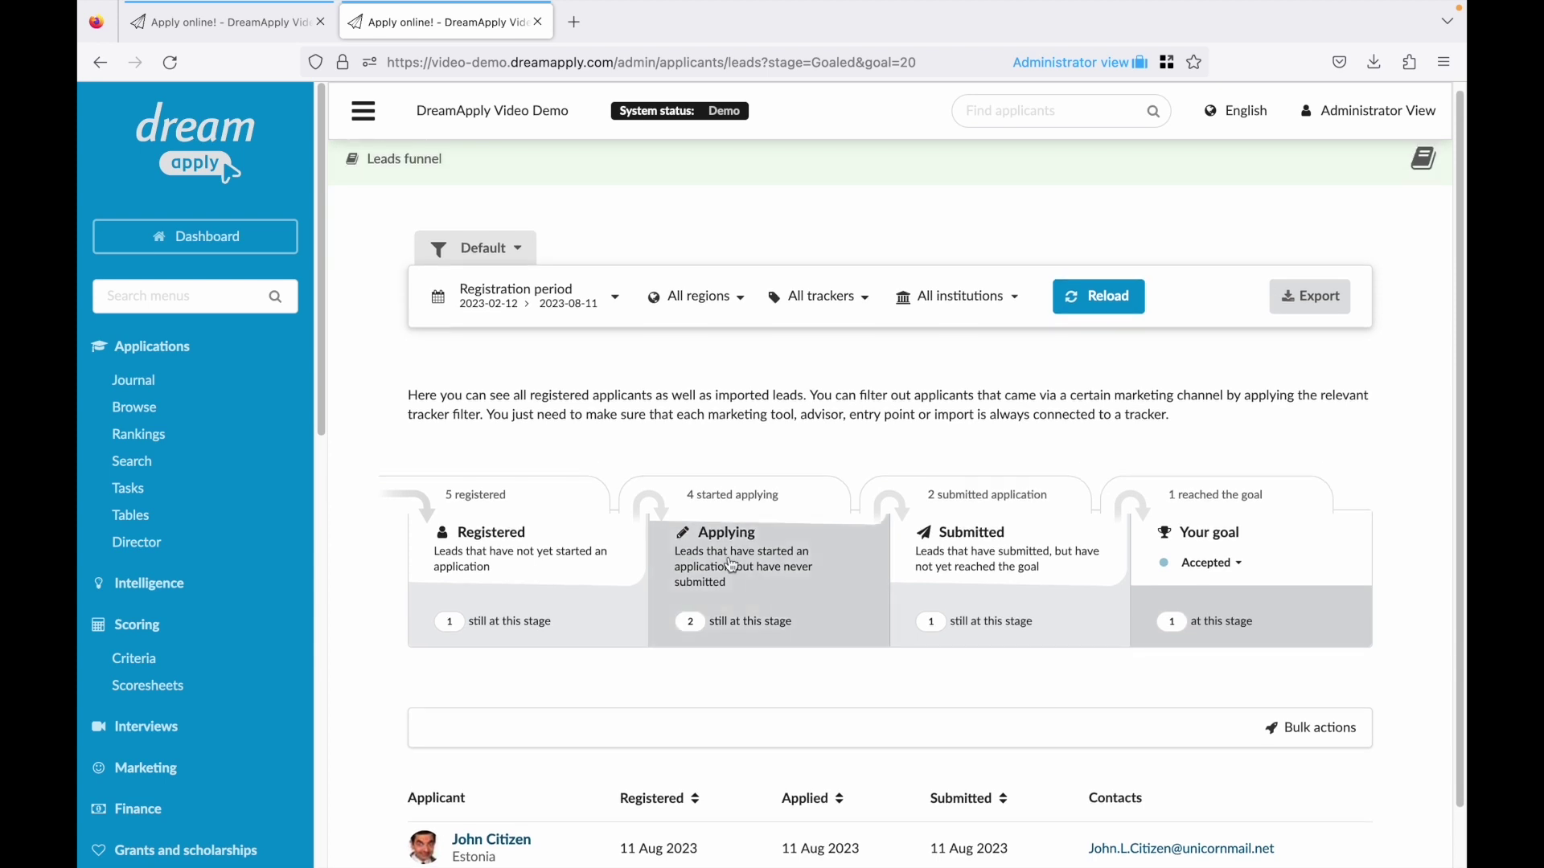
# Create a new filter segment named 'Masters' in the Browse view.
pyautogui.click(209, 414)
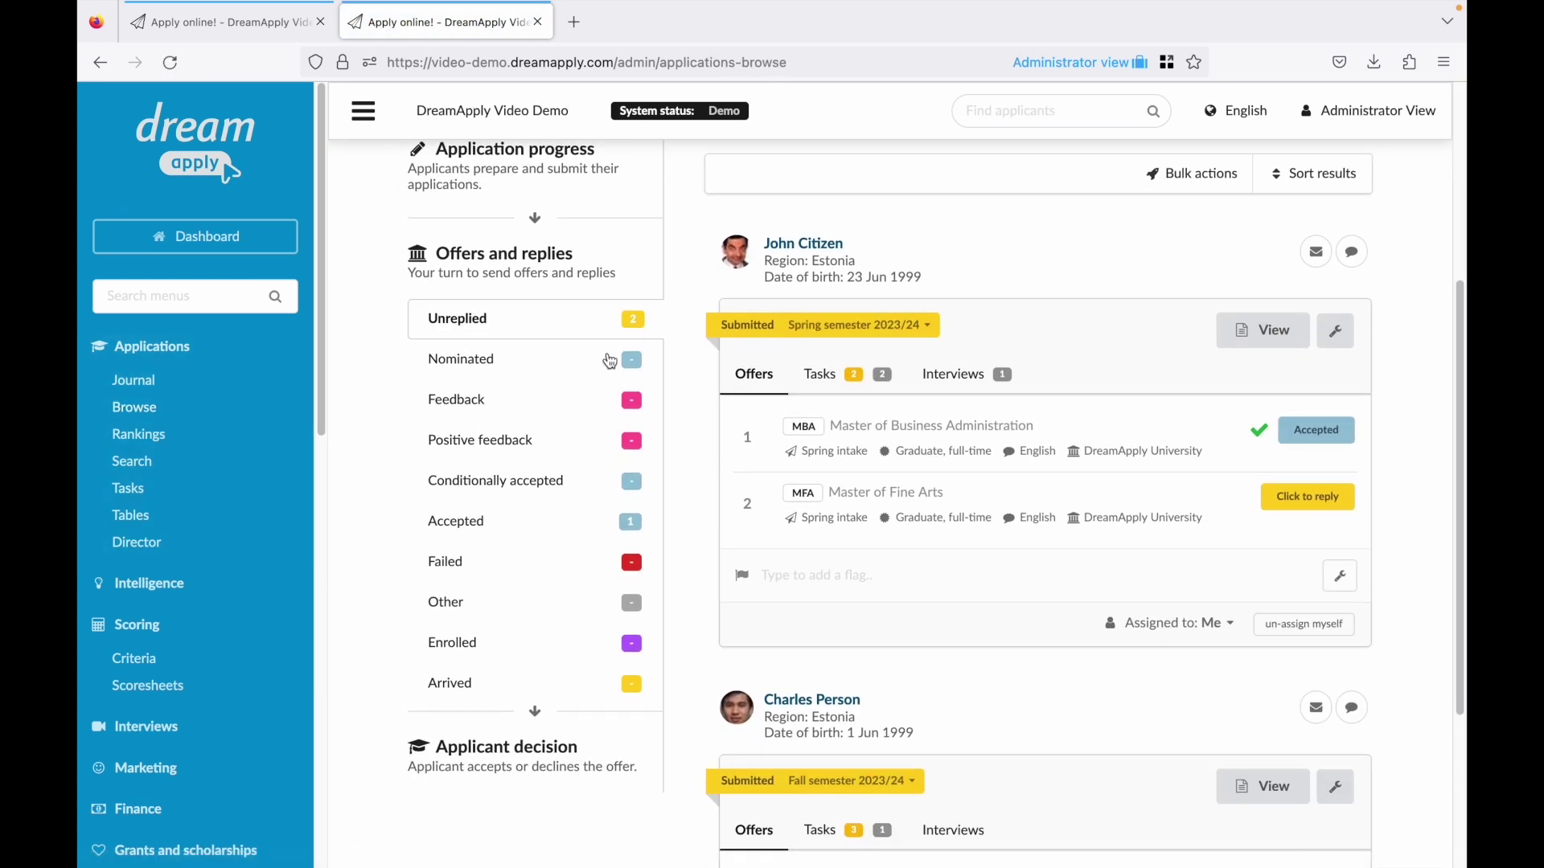
pyautogui.scroll(5, 738, 323)
pyautogui.scroll(1, 738, 323)
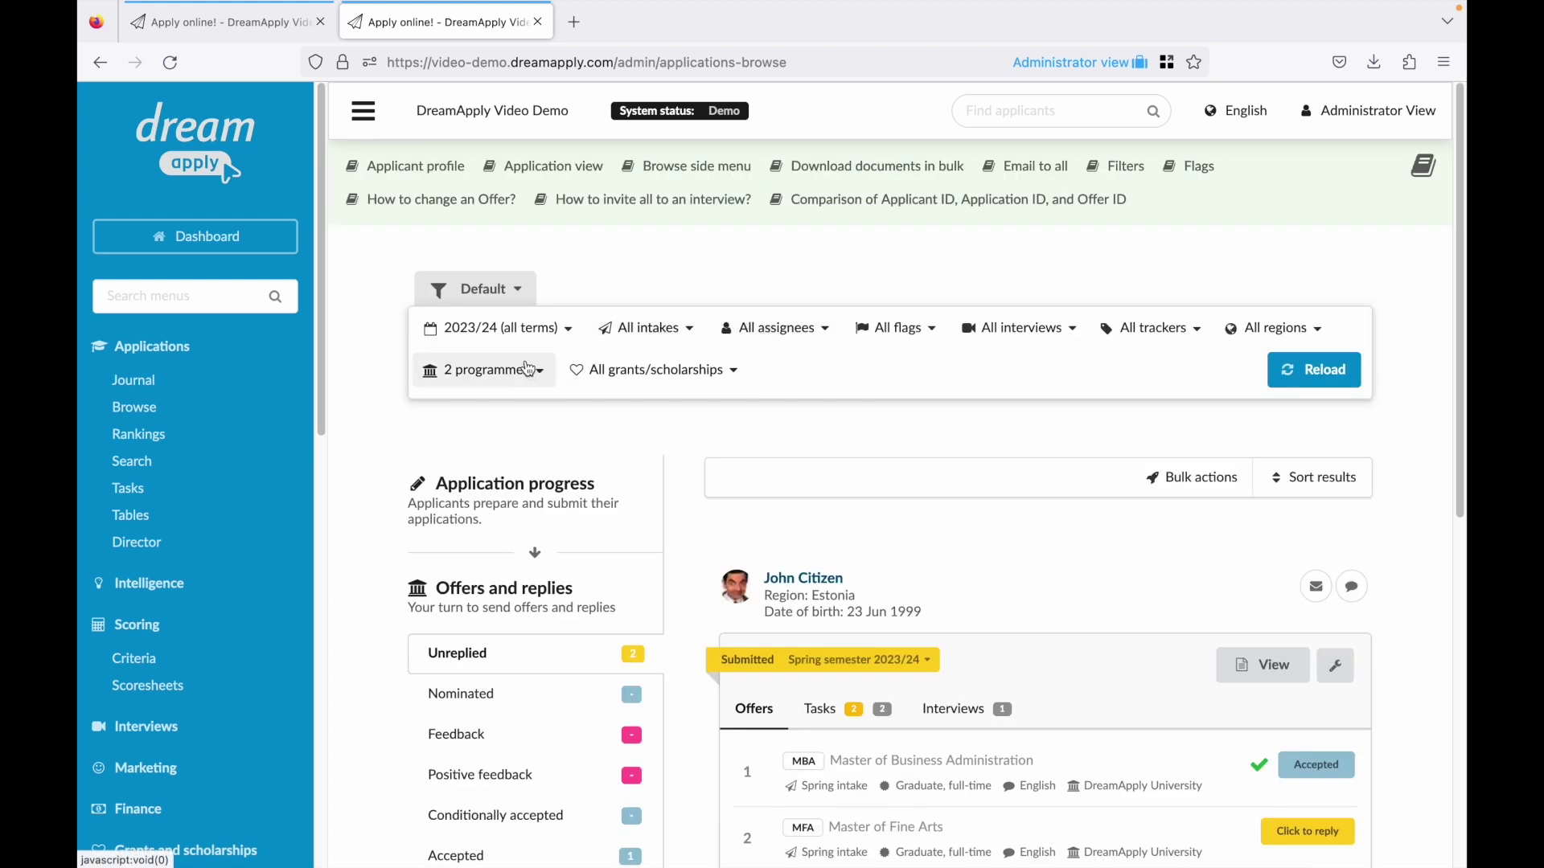
pyautogui.click(517, 296)
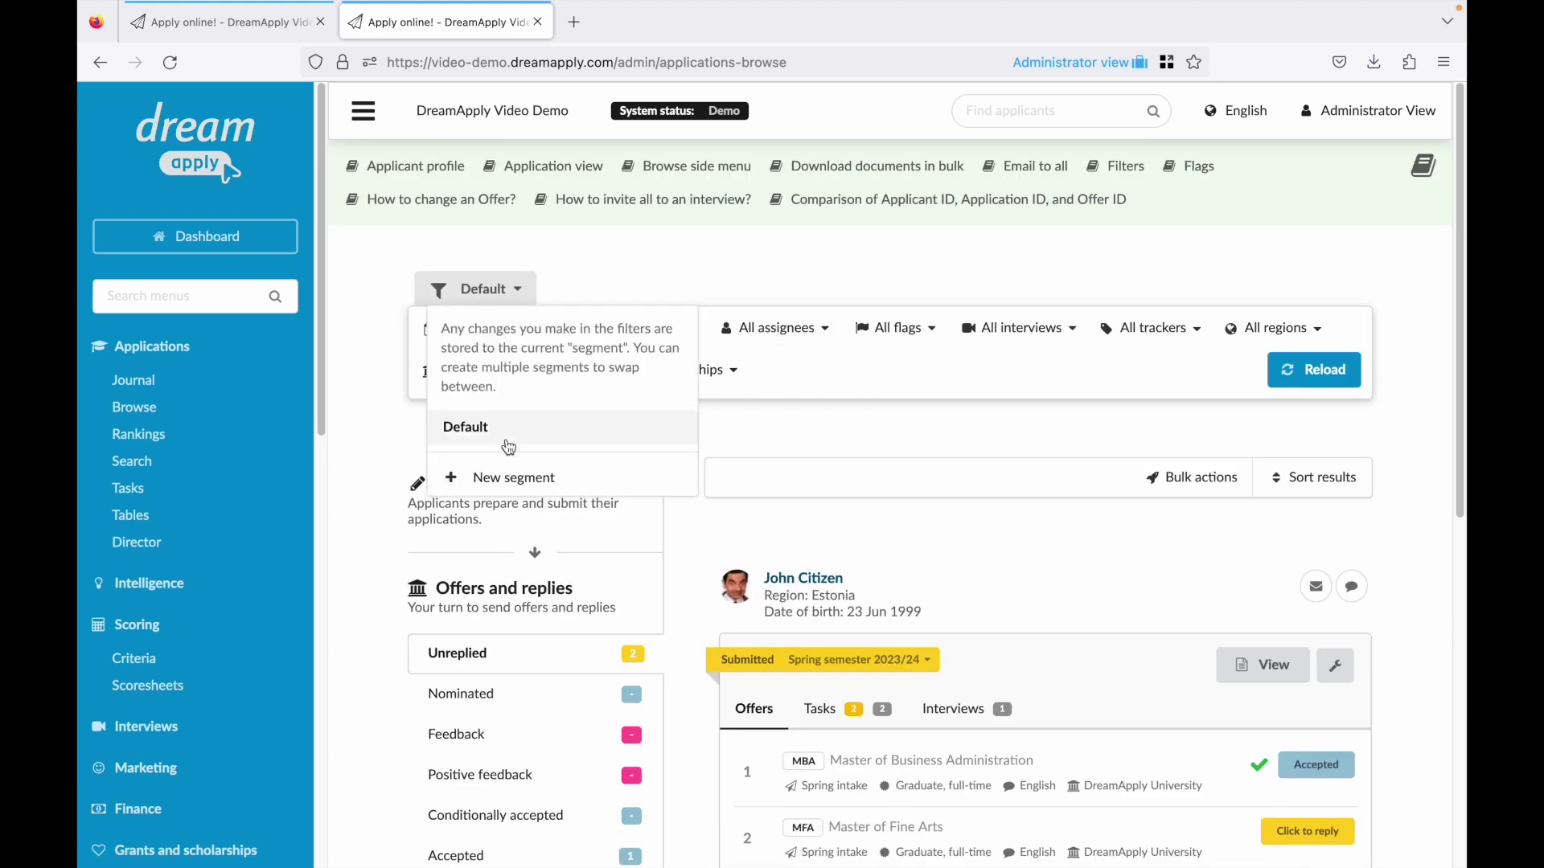
pyautogui.click(510, 478)
pyautogui.write('Masters')
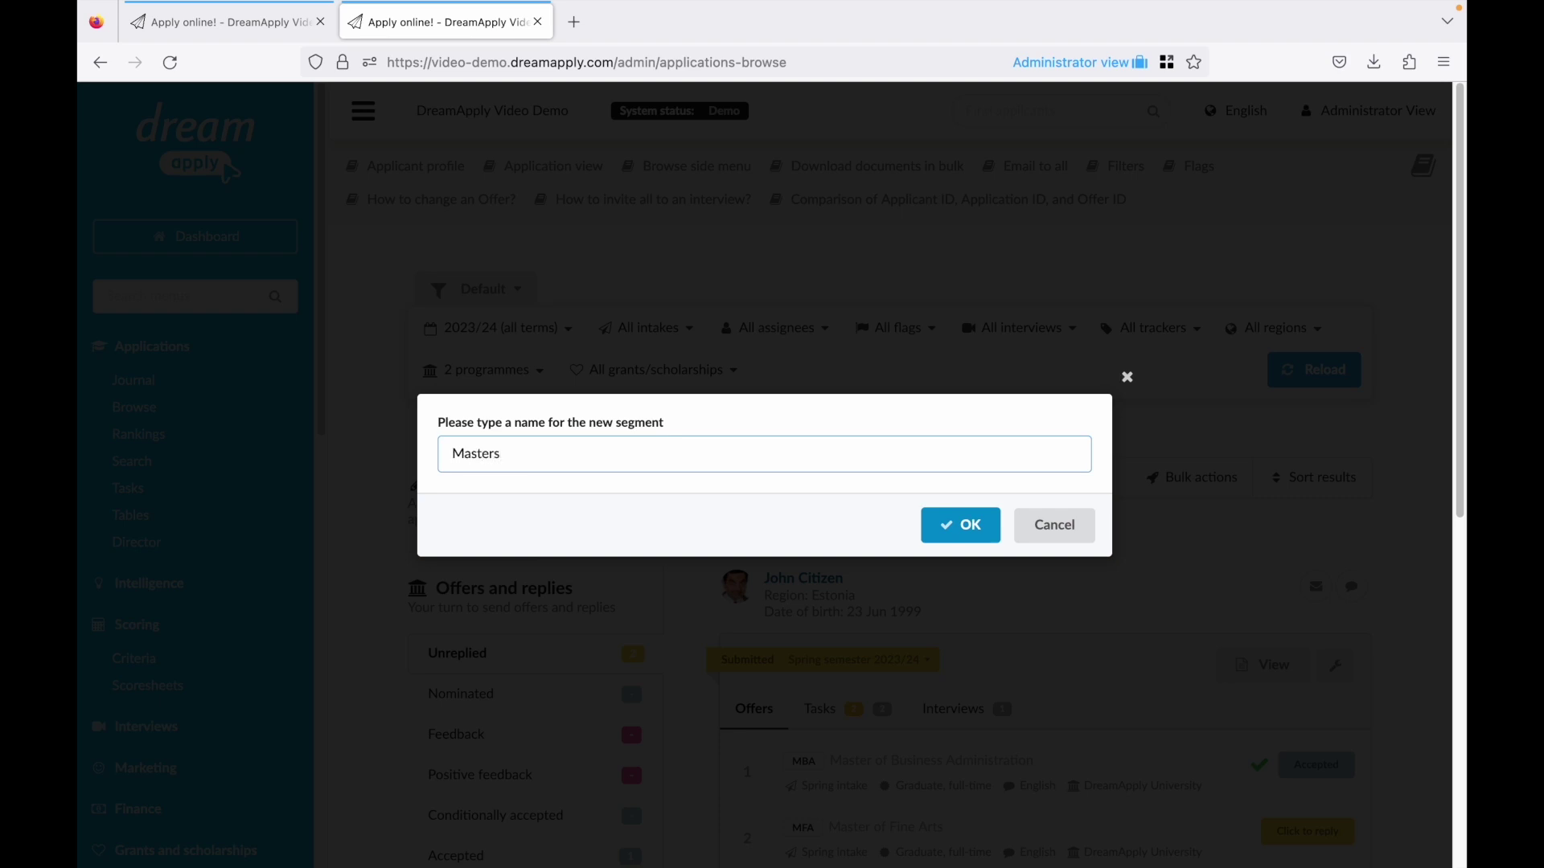
pyautogui.press('Return')
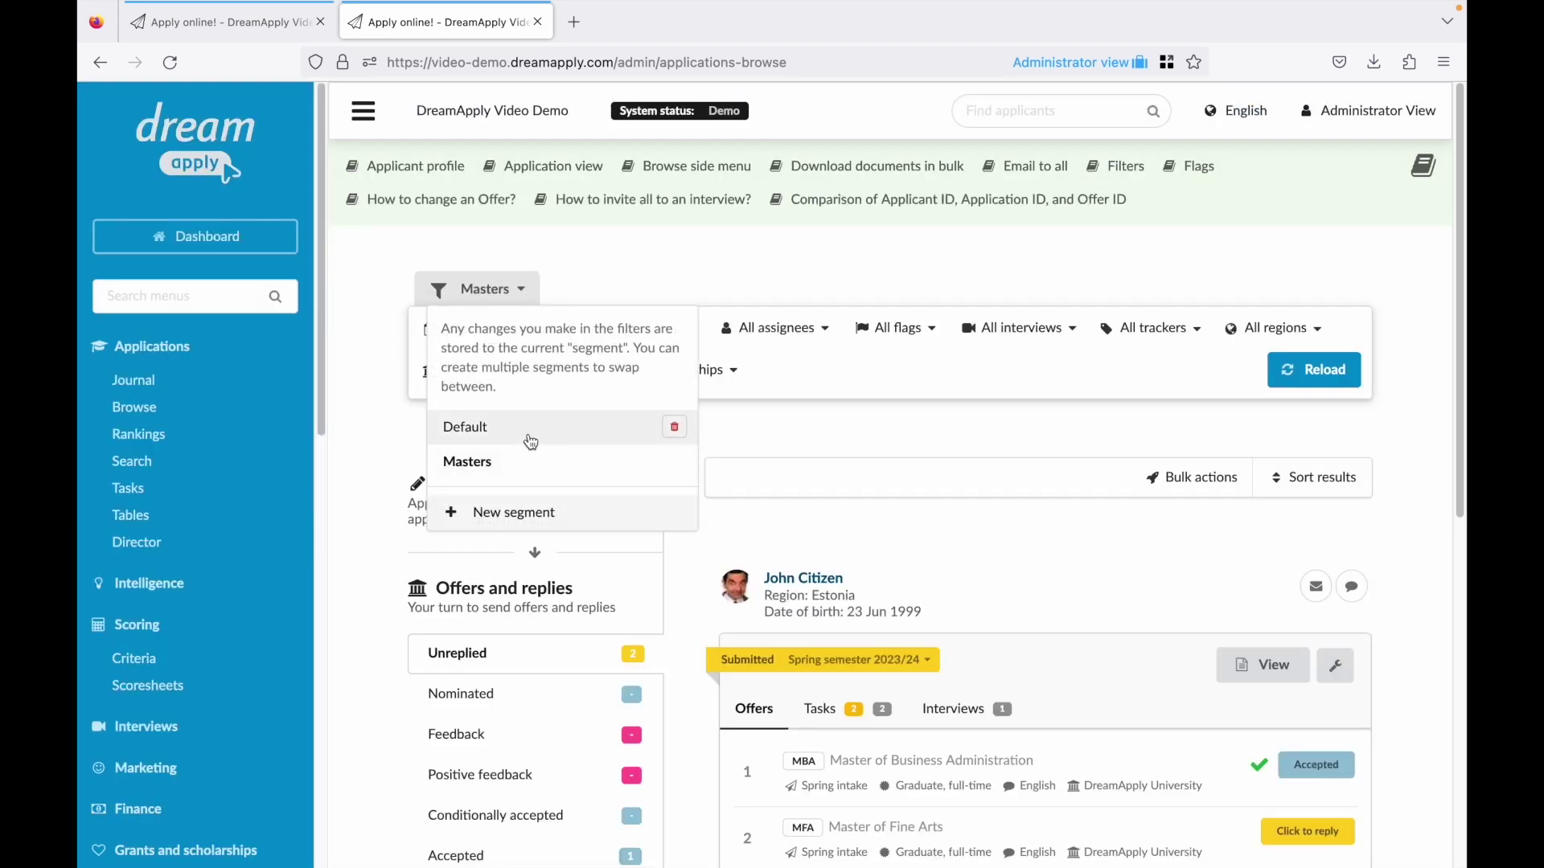
# Make the Default segment cover all programmes and reload the results.
pyautogui.click(531, 441)
pyautogui.scroll(-4, 509, 417)
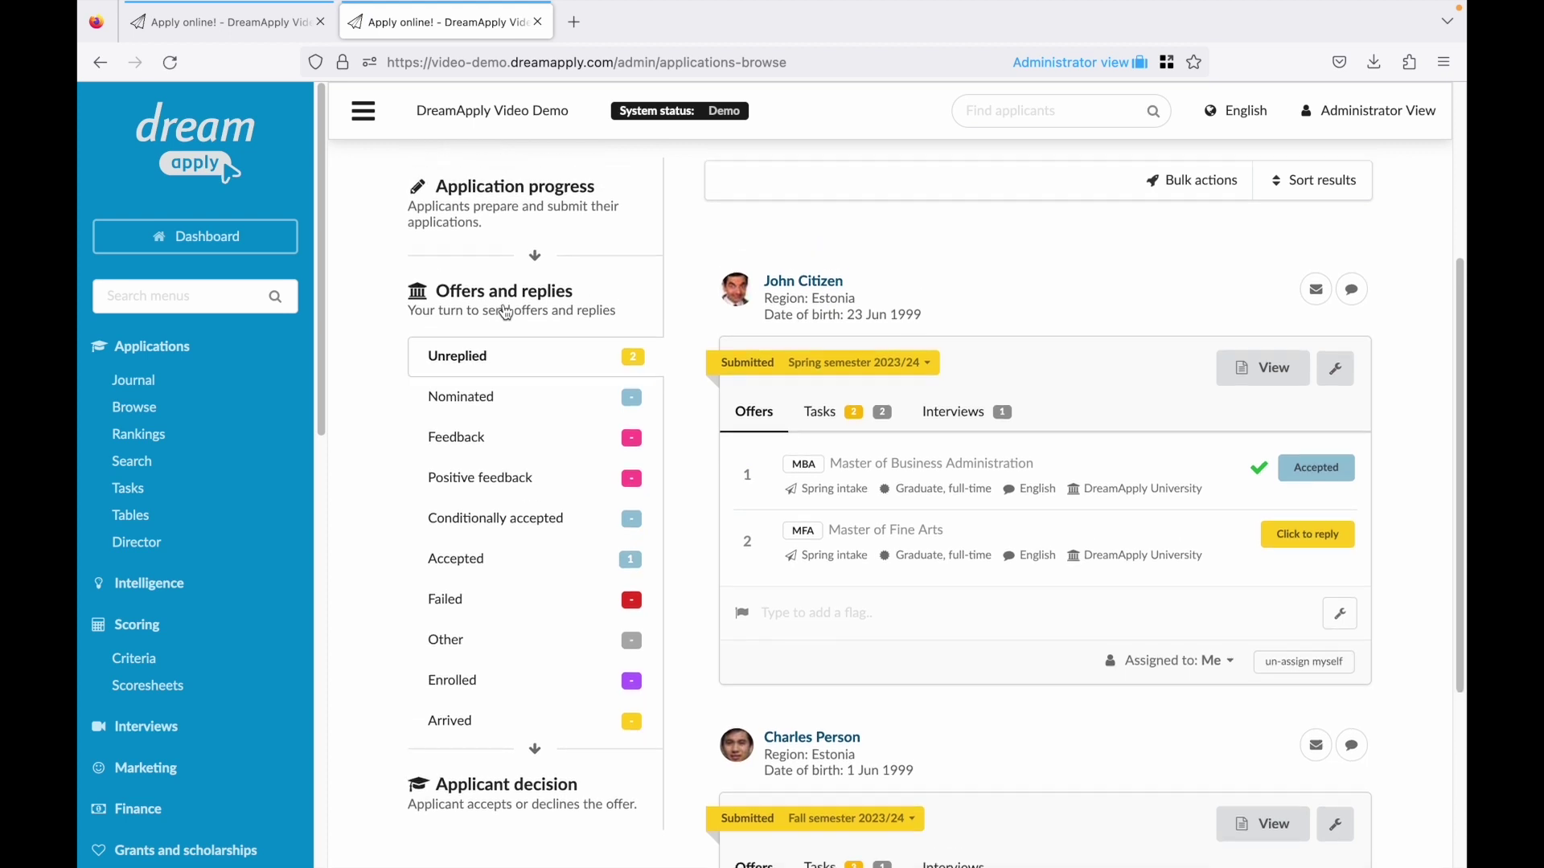
pyautogui.scroll(3, 506, 313)
pyautogui.click(508, 262)
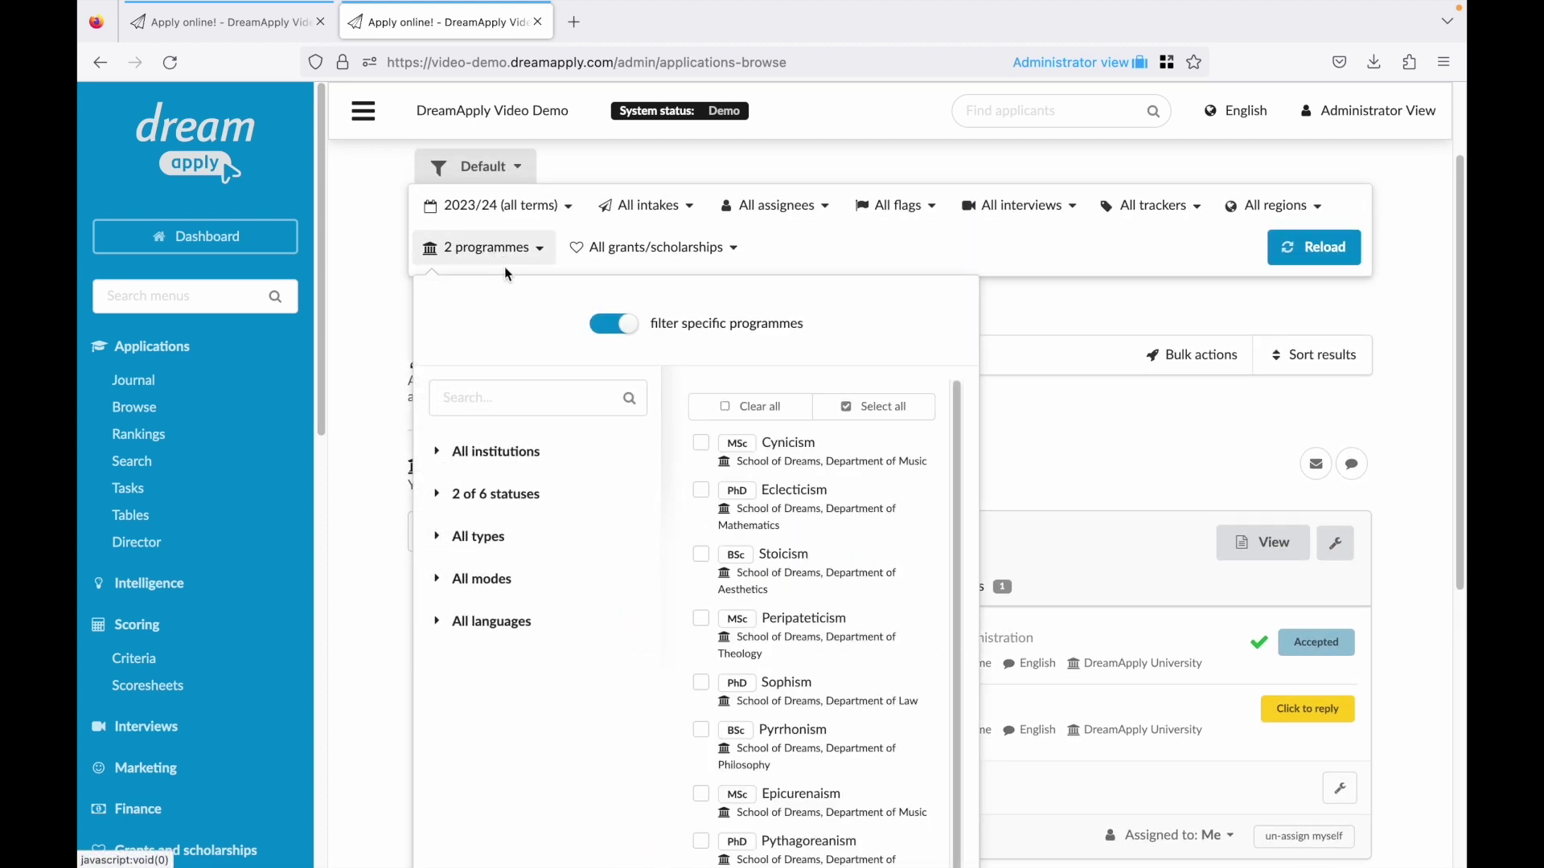
pyautogui.click(607, 325)
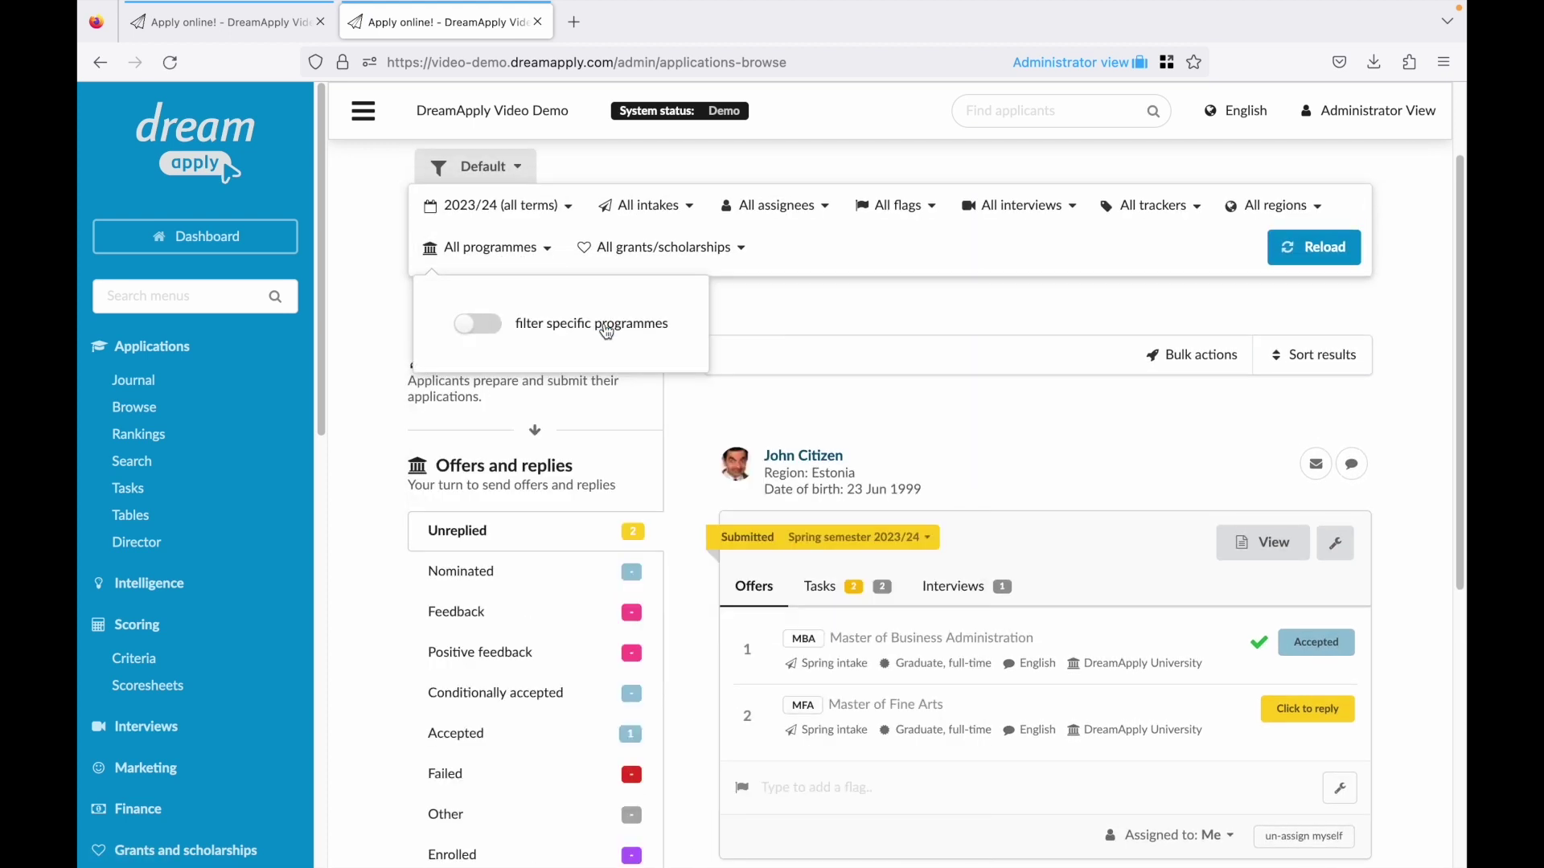
pyautogui.click(1251, 256)
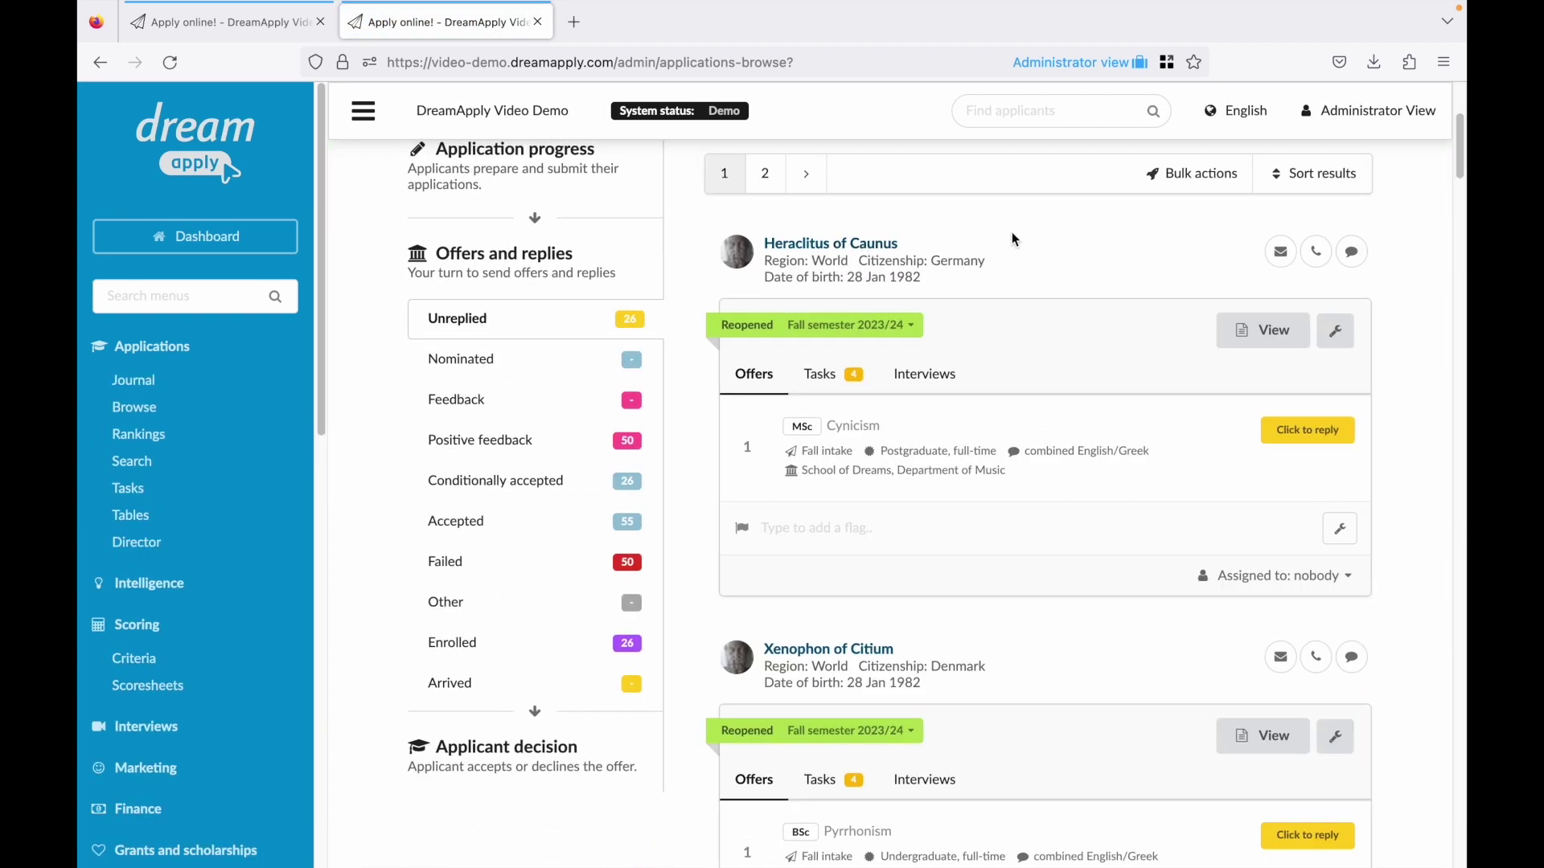
# After glancing at sort and bulk-action options, filter the list to Accepted offers (55 applications).
pyautogui.click(1306, 177)
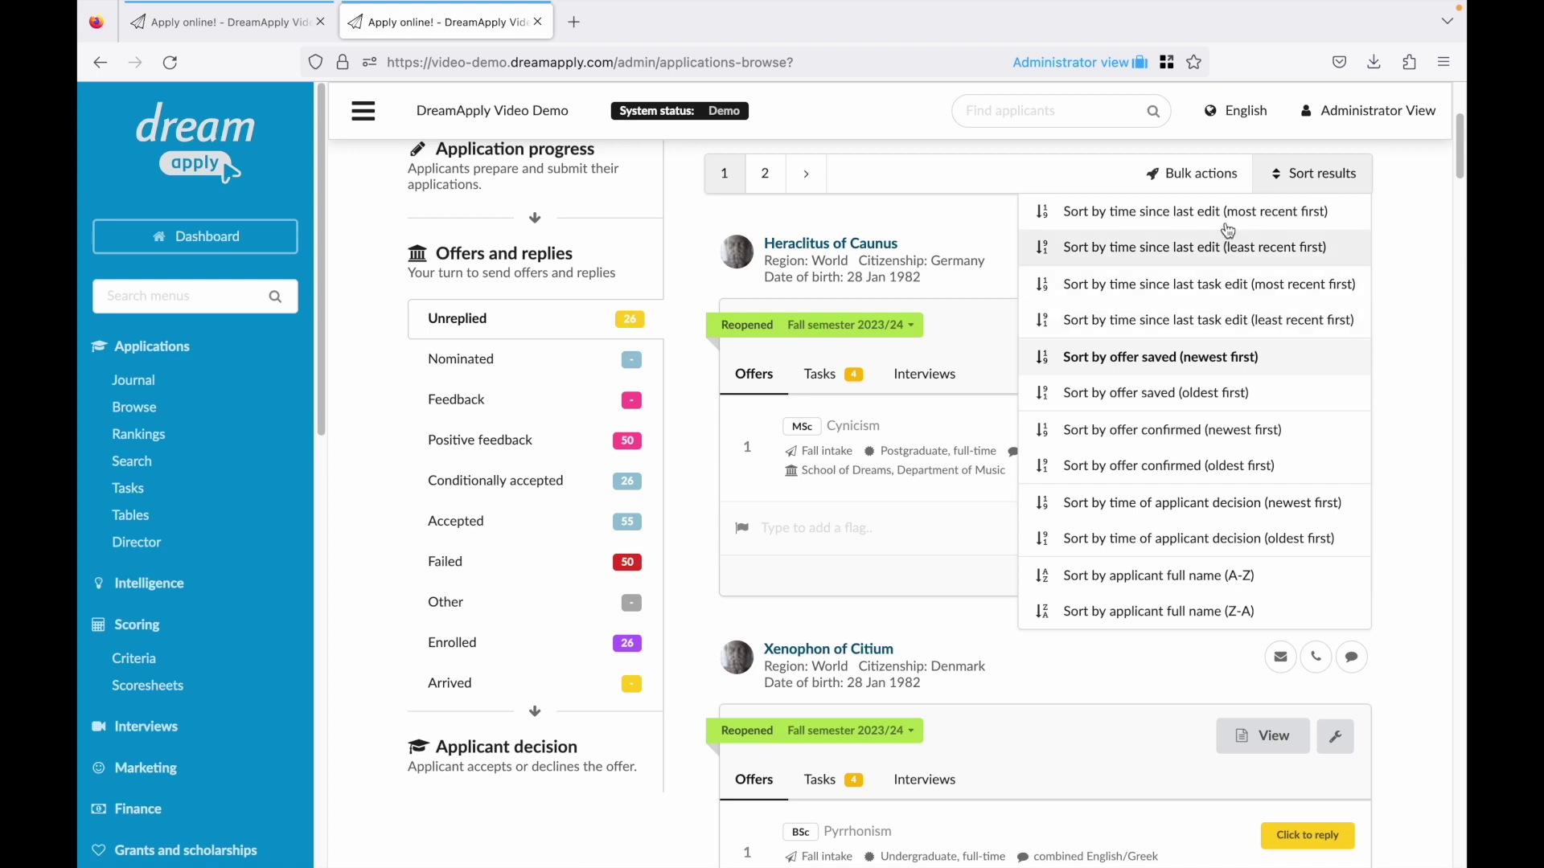
pyautogui.click(1197, 179)
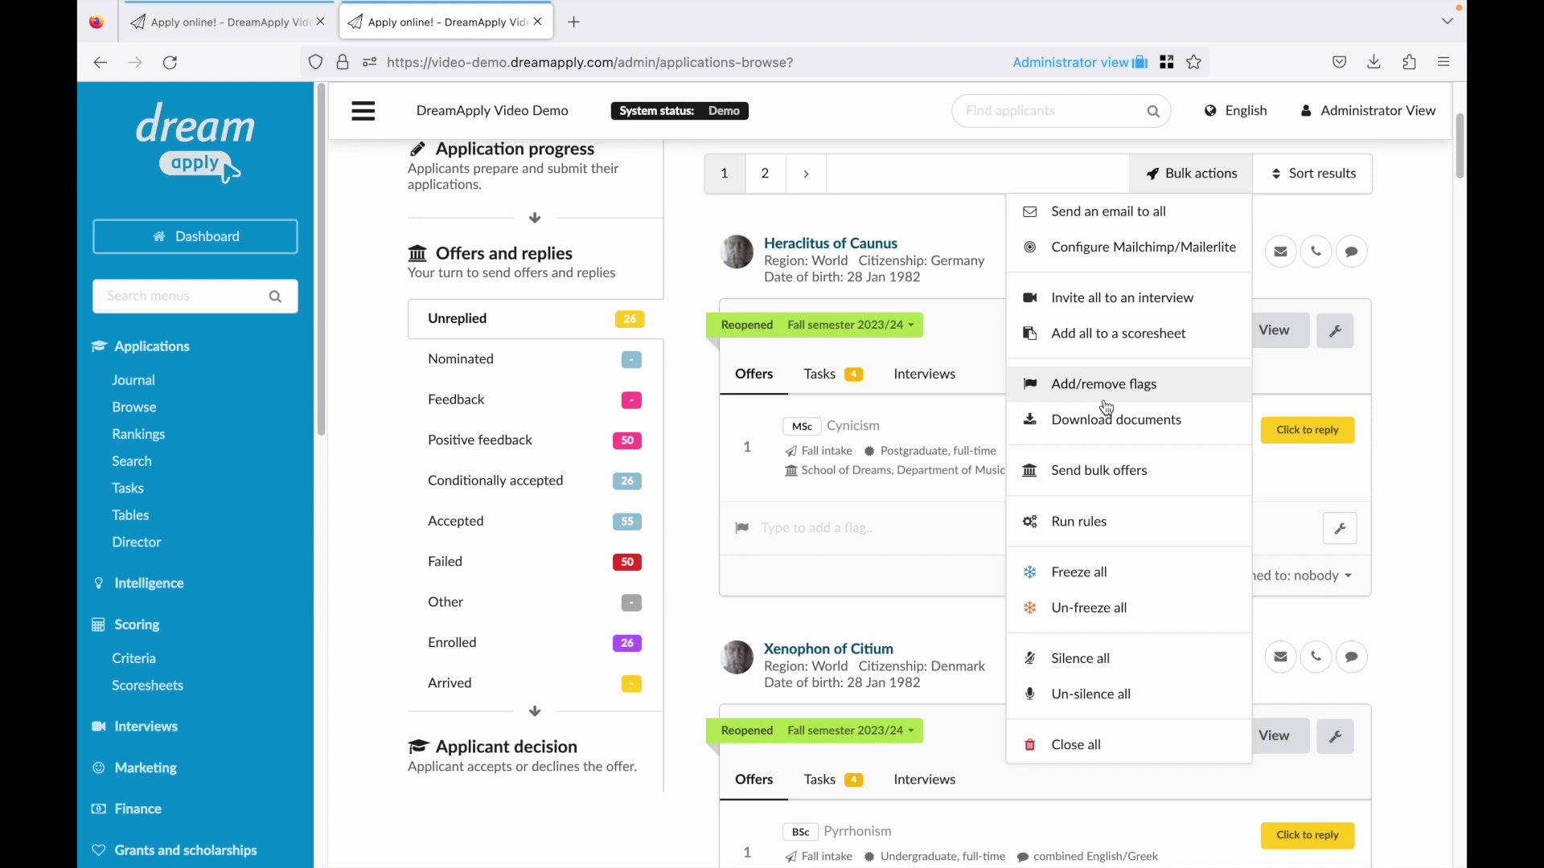
pyautogui.click(969, 254)
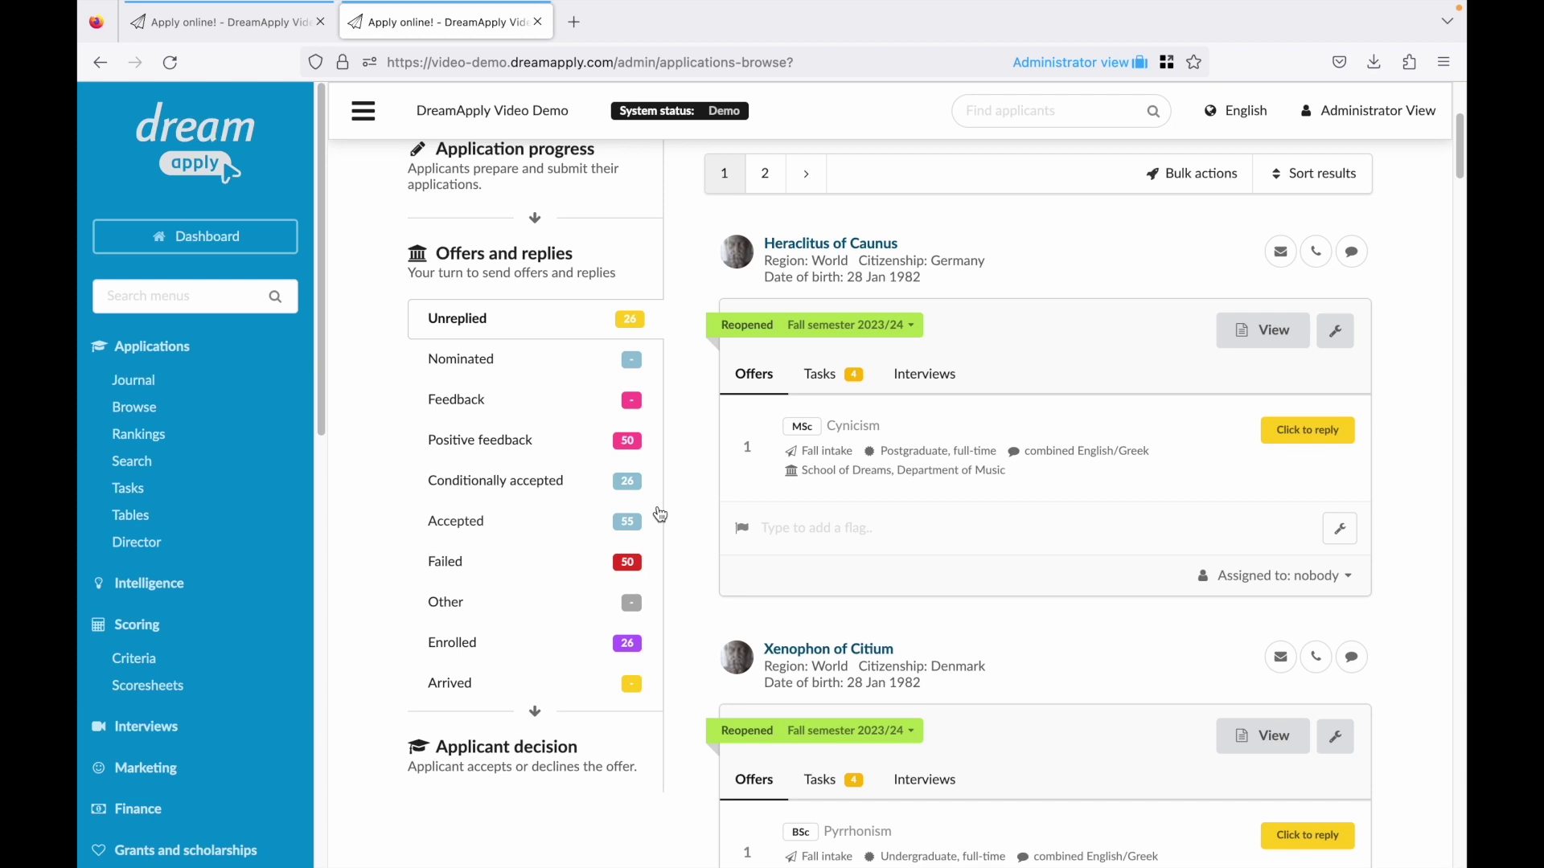
pyautogui.click(512, 524)
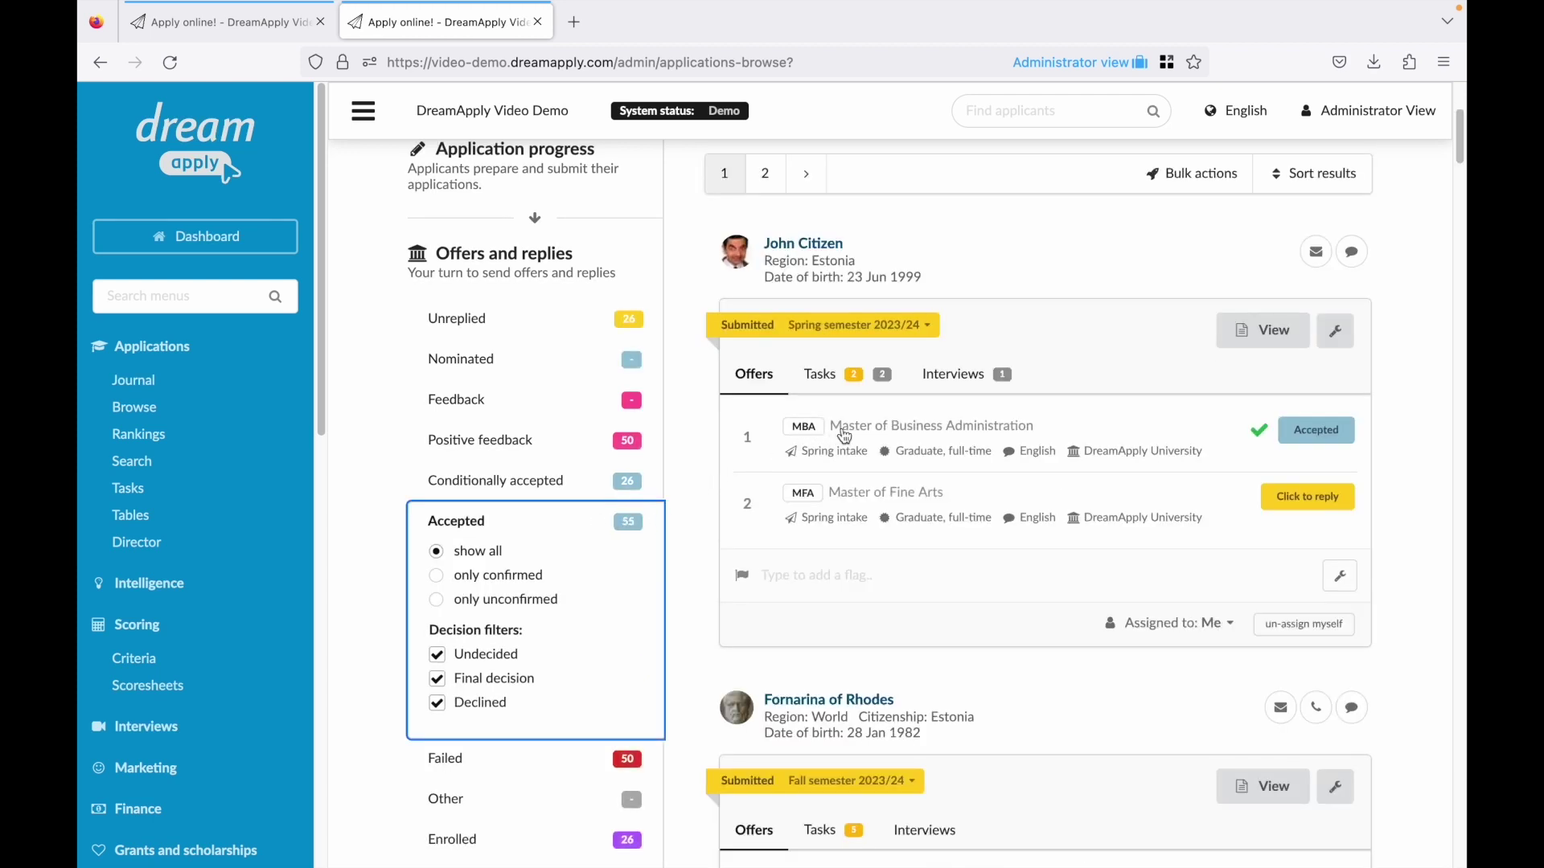
# Un-assign yourself from the accepted MBA application so it is assigned to nobody.
pyautogui.scroll(1, 1029, 530)
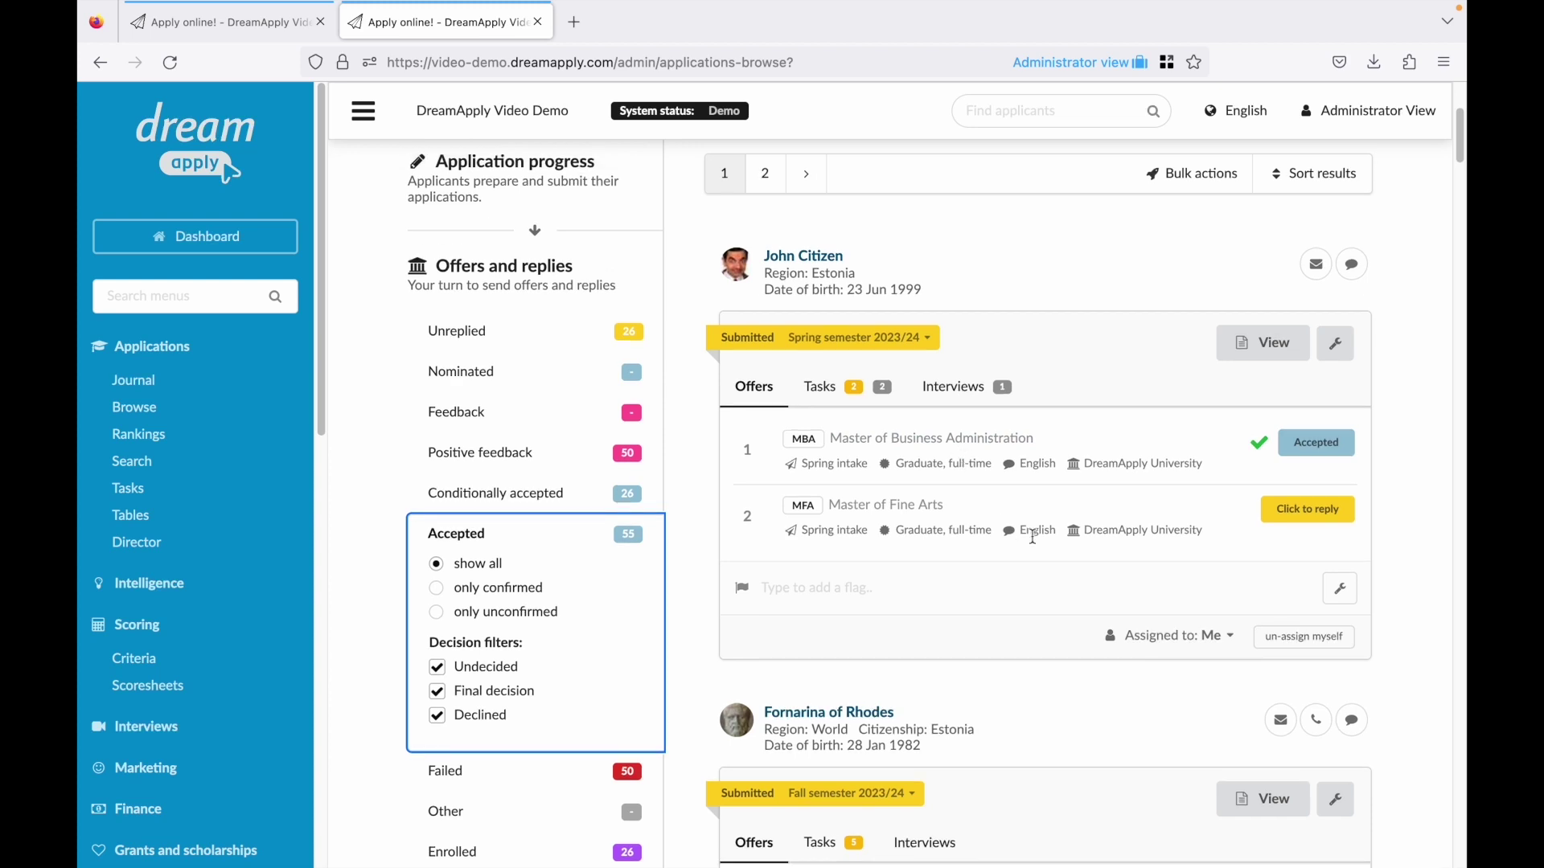
pyautogui.scroll(-1, 782, 656)
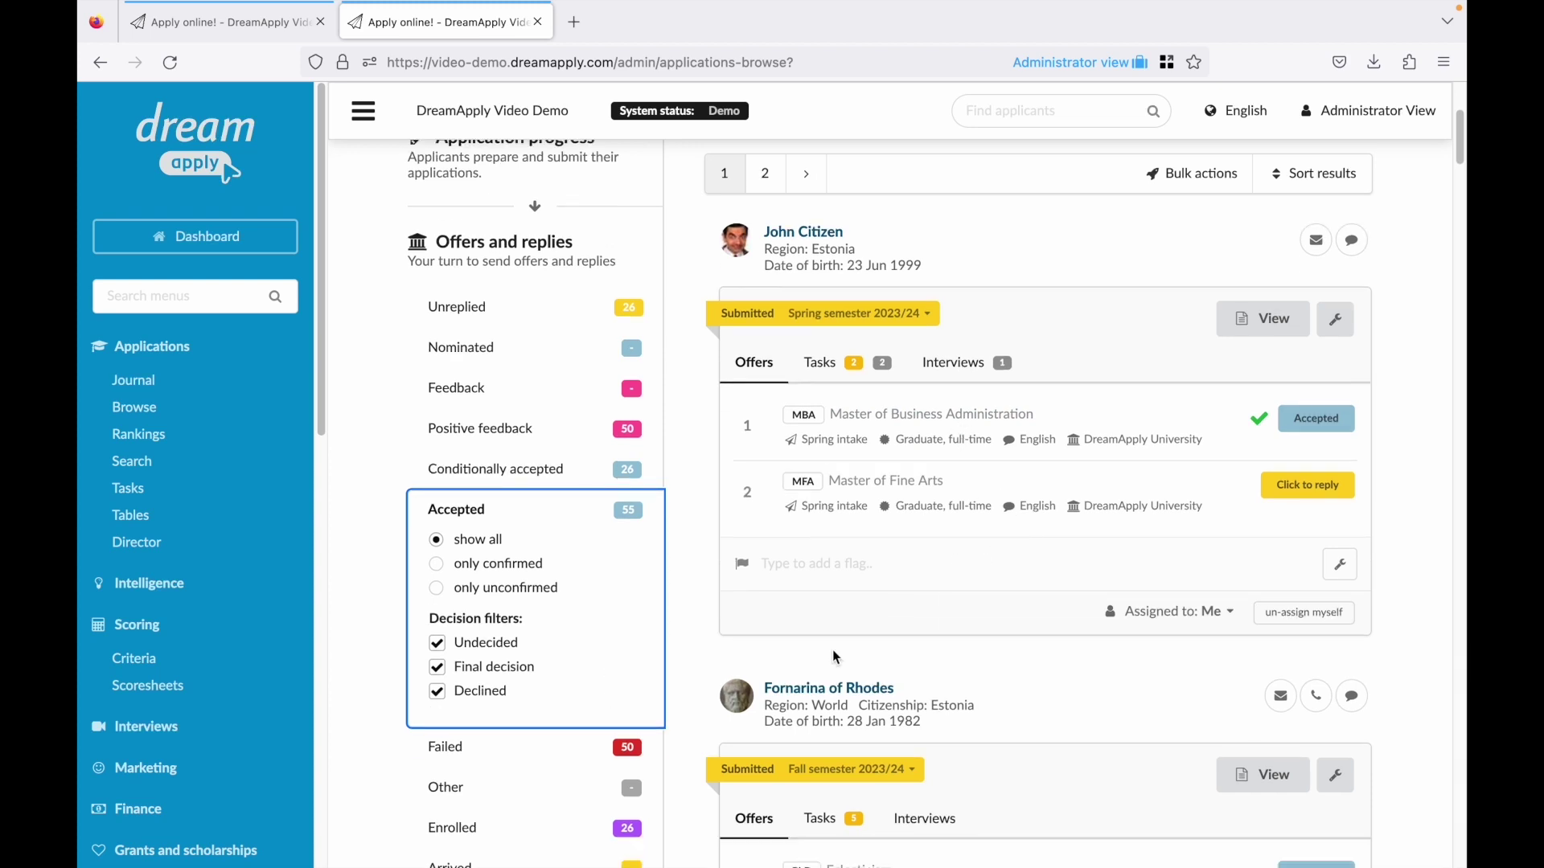
pyautogui.click(1219, 614)
pyautogui.scroll(-2, 1045, 599)
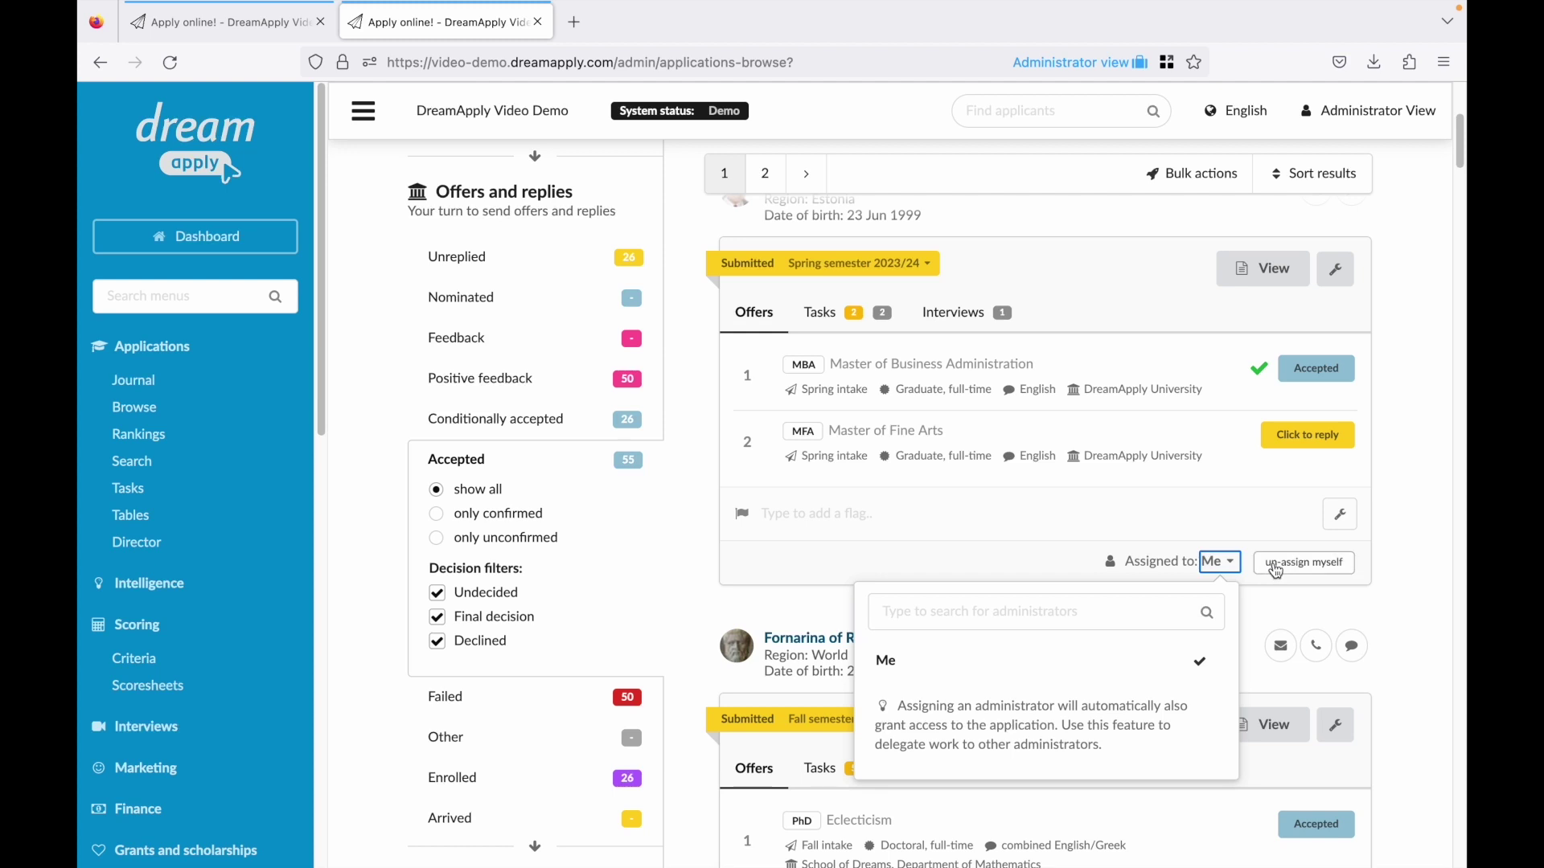
pyautogui.click(1303, 563)
pyautogui.click(1051, 595)
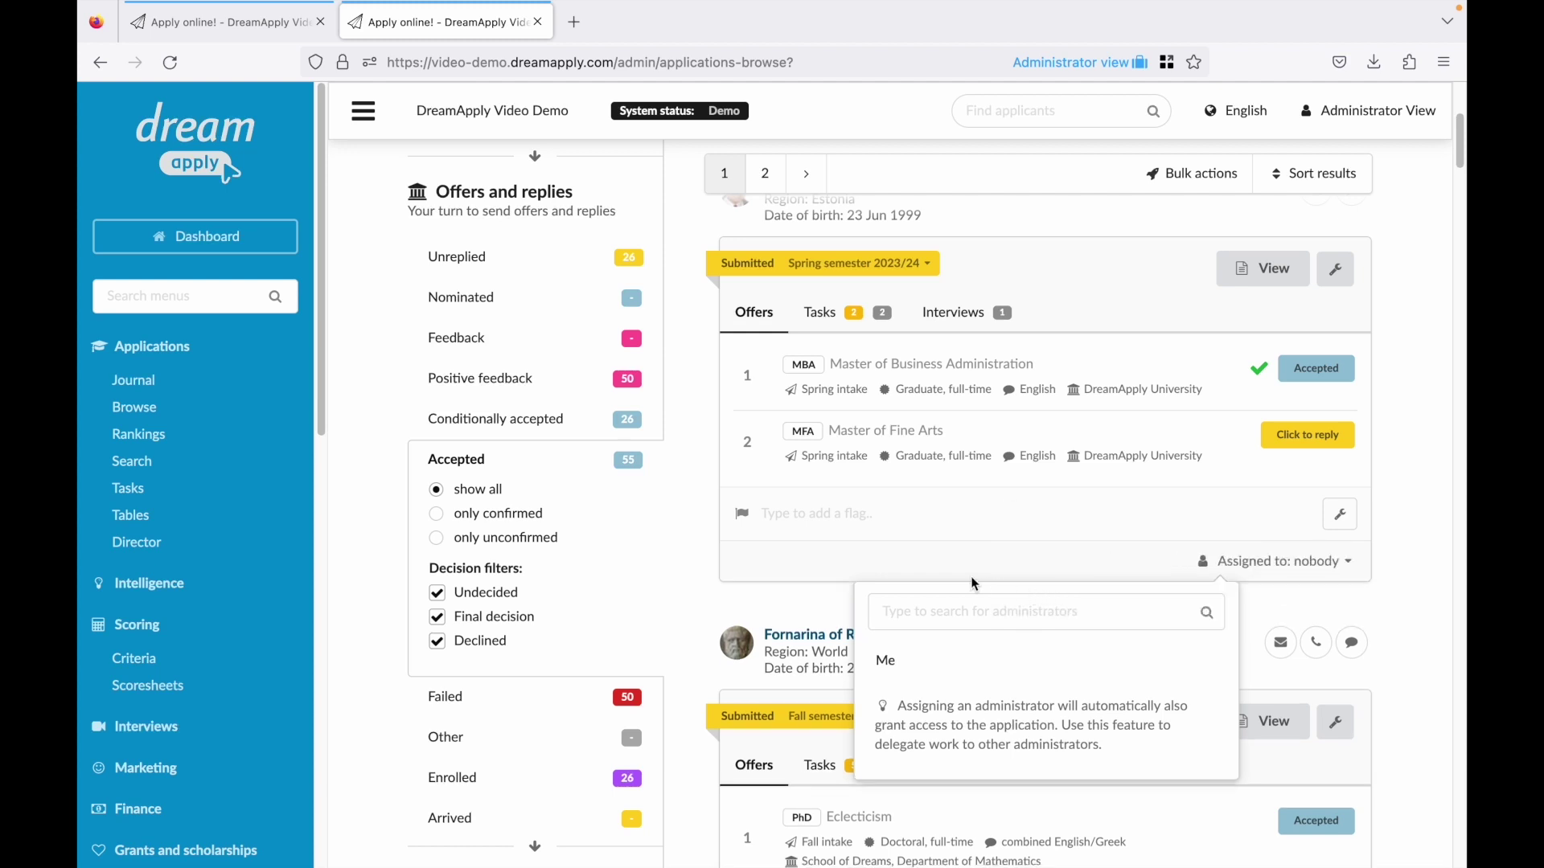
pyautogui.click(753, 603)
# Filter the Browse view by applicant decision to Final decision.
pyautogui.scroll(-3, 534, 683)
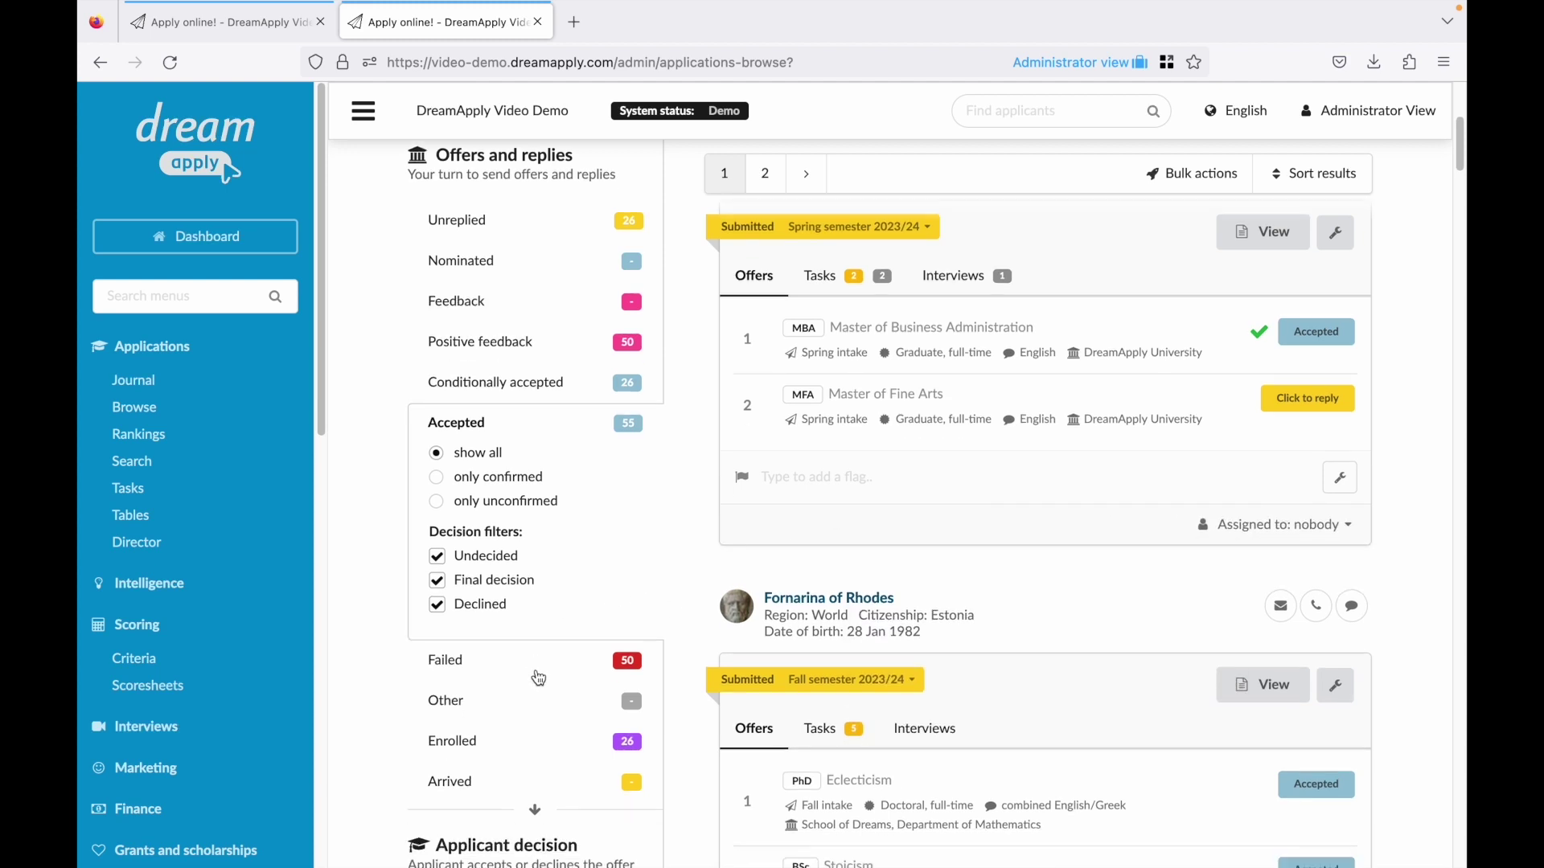
pyautogui.click(526, 635)
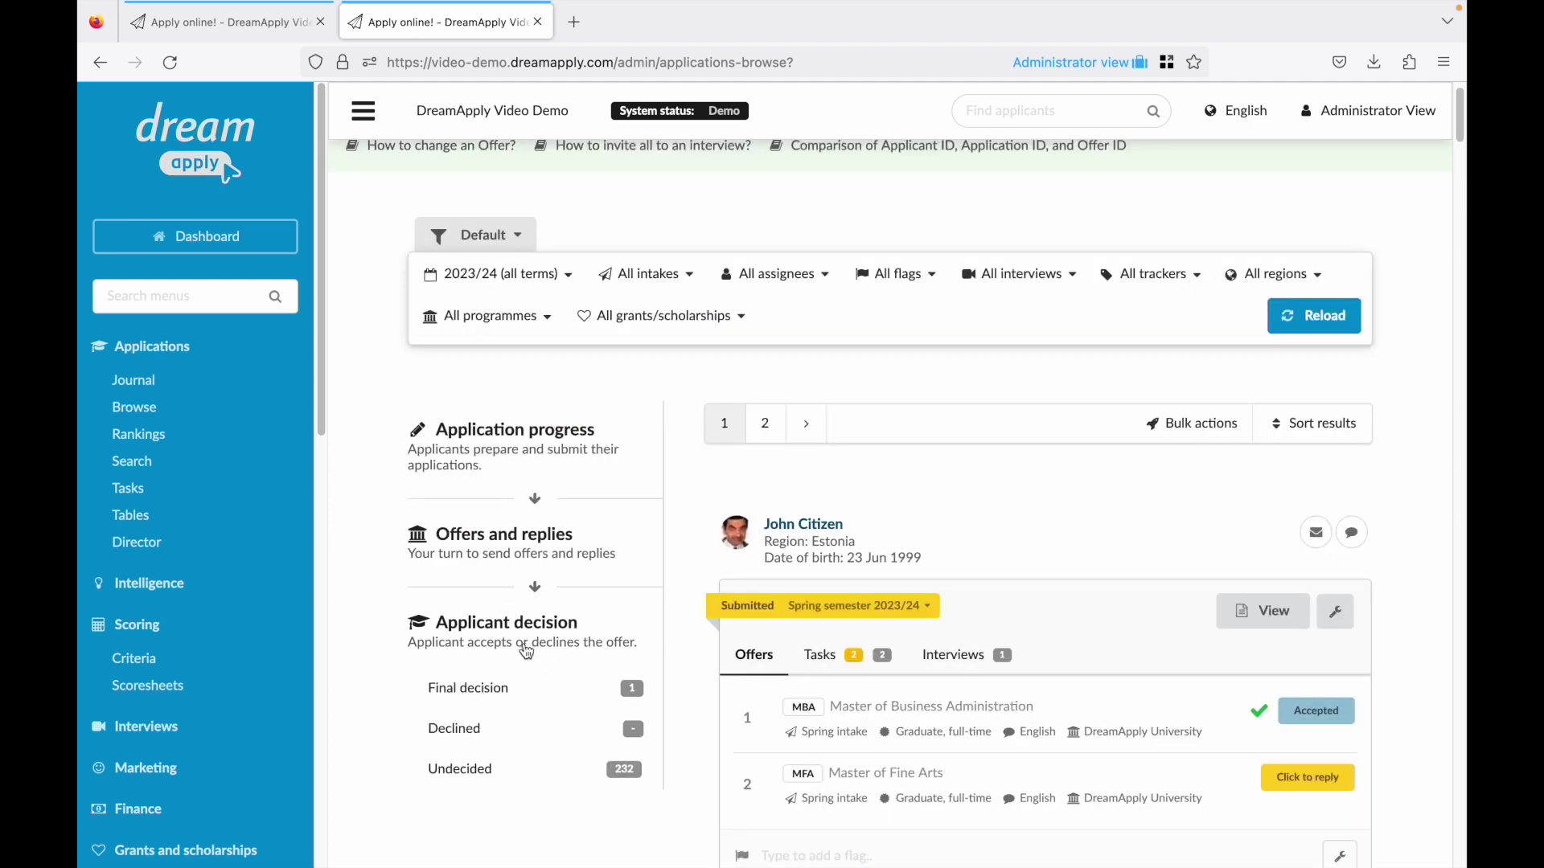
pyautogui.click(493, 685)
pyautogui.scroll(-3, 496, 680)
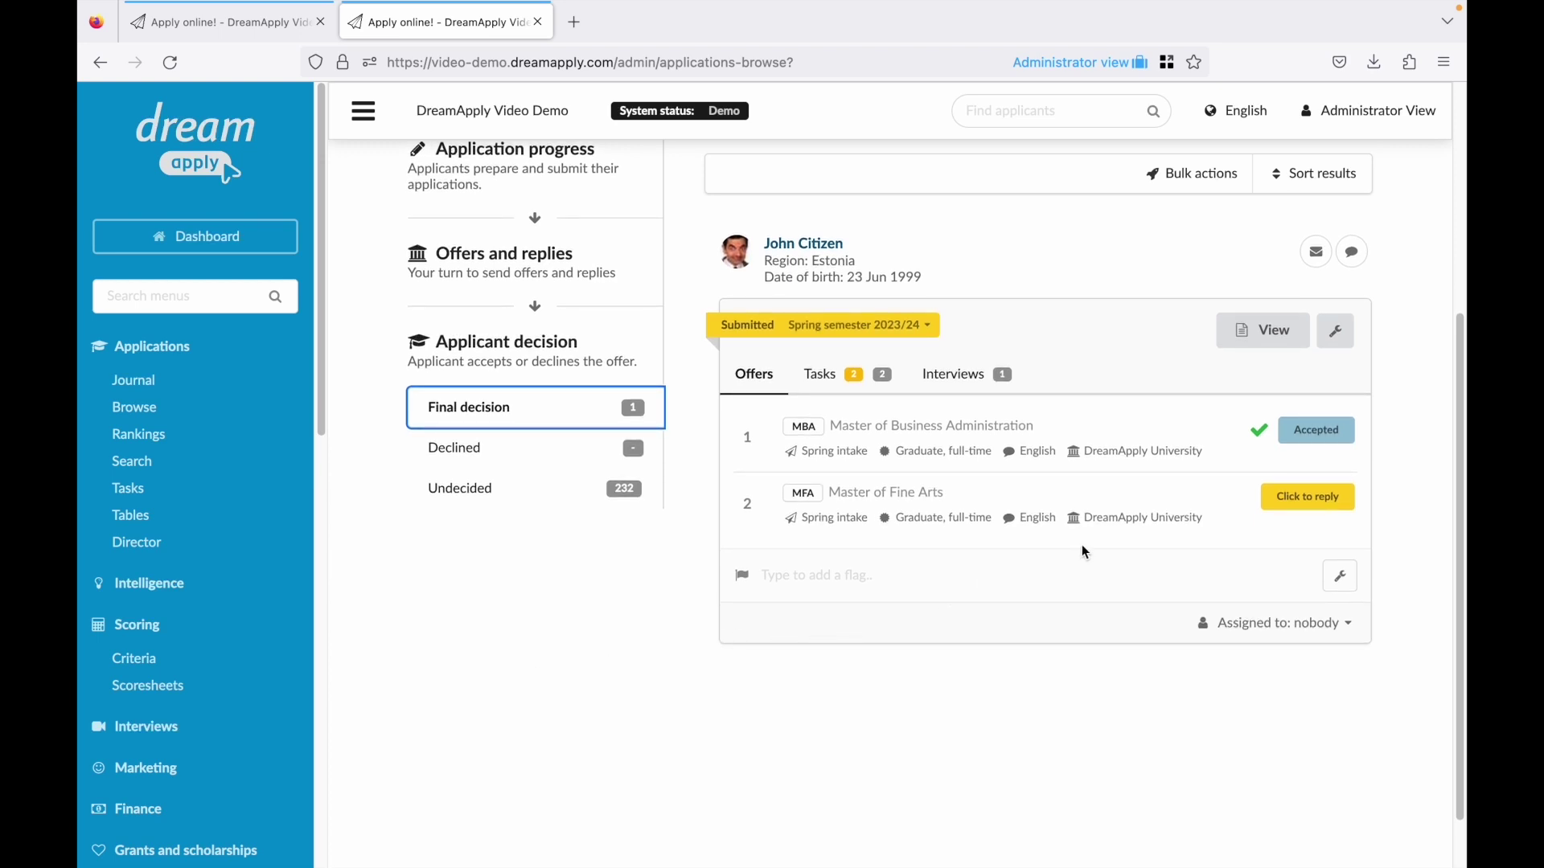
# Set the Master of Fine Arts offer to Accepted and generate its acceptance letter.
pyautogui.click(1312, 505)
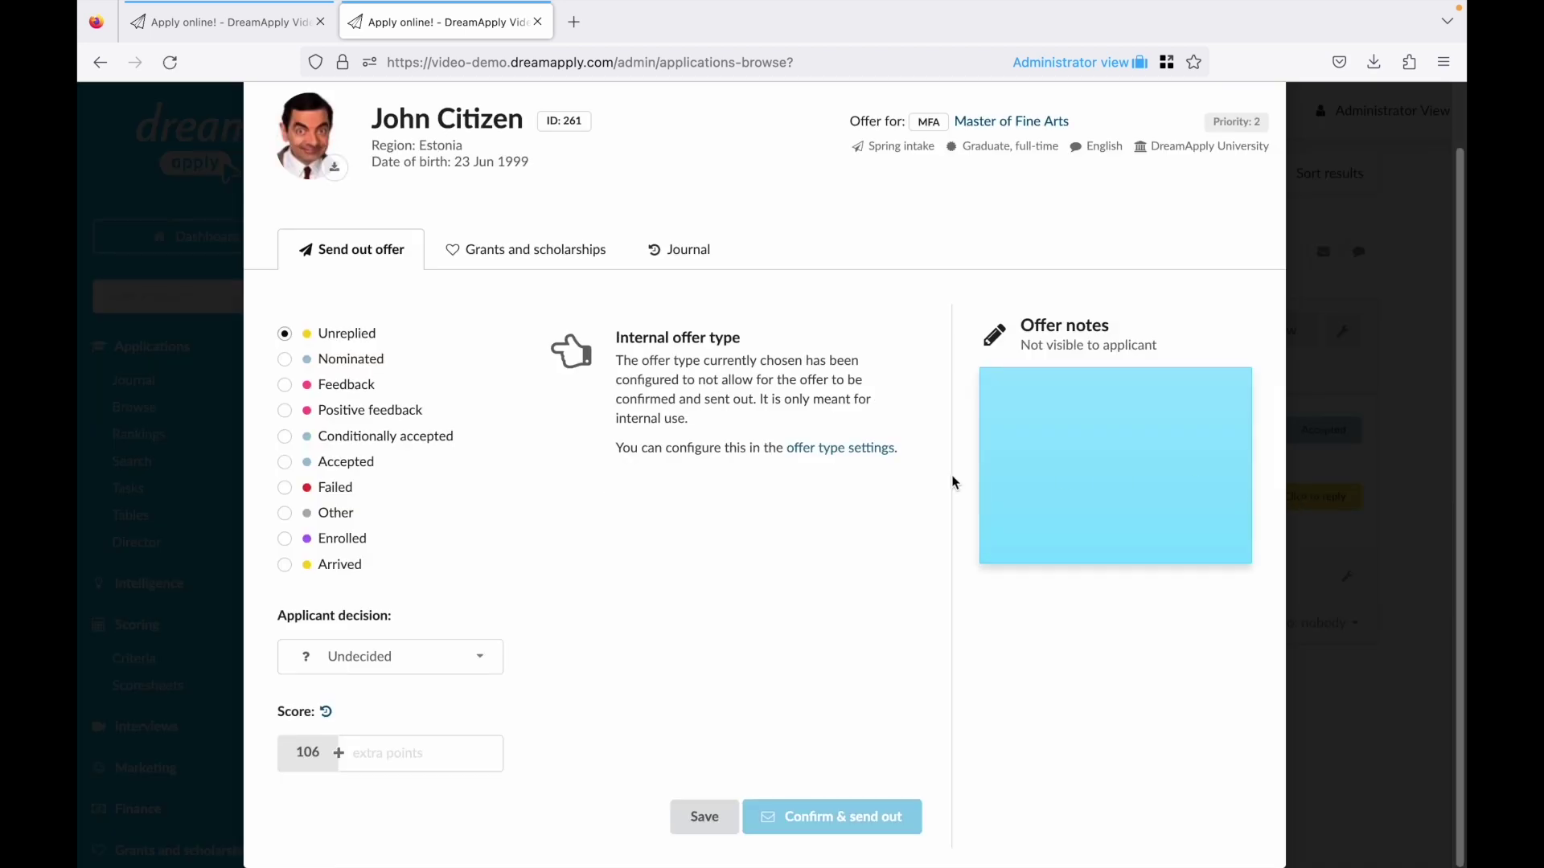
pyautogui.click(338, 490)
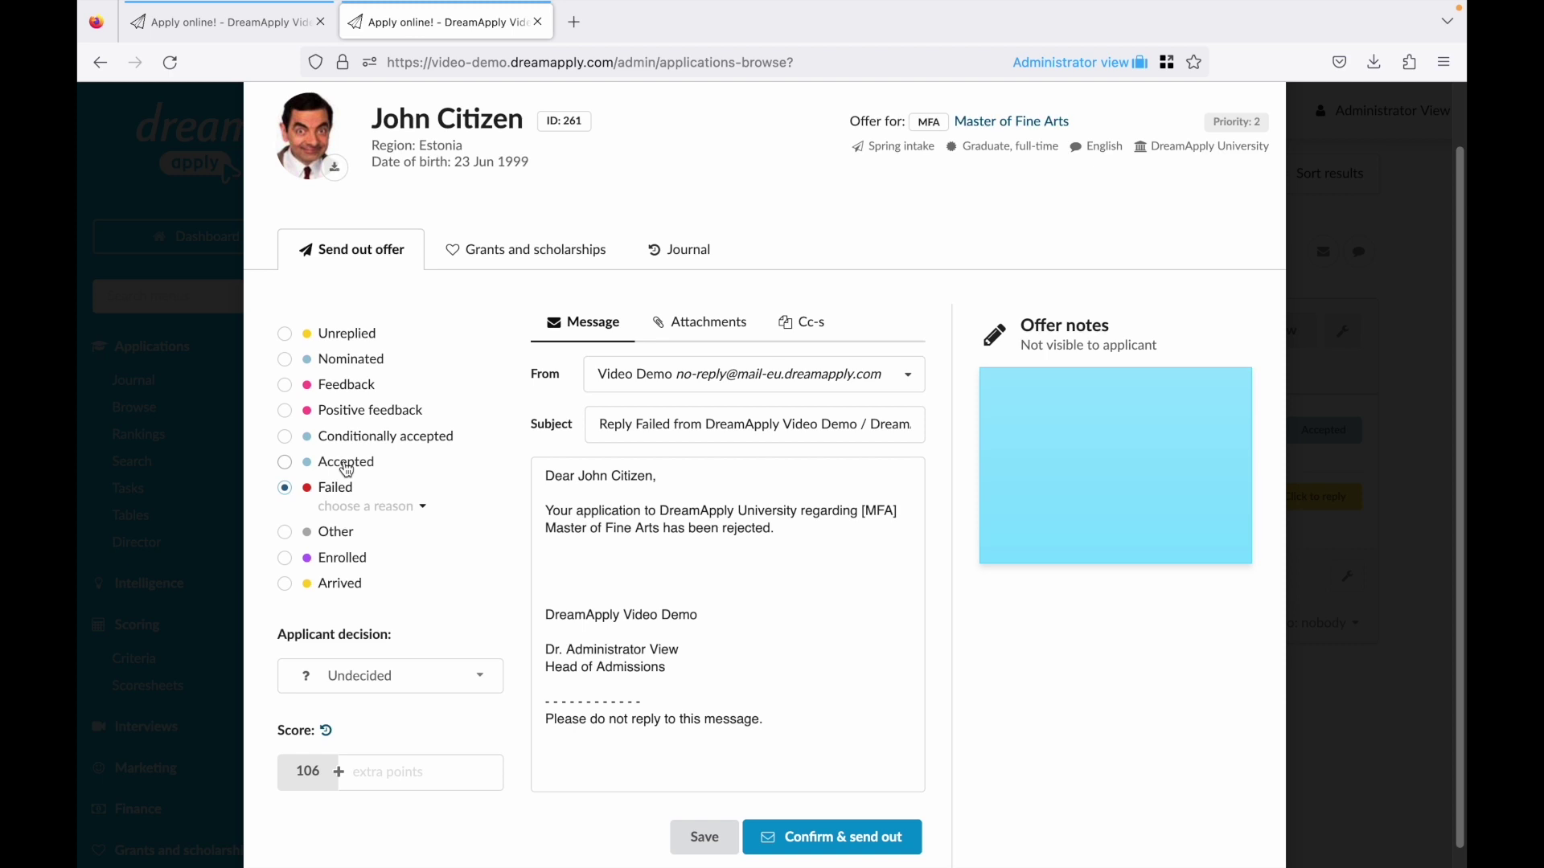
pyautogui.click(347, 467)
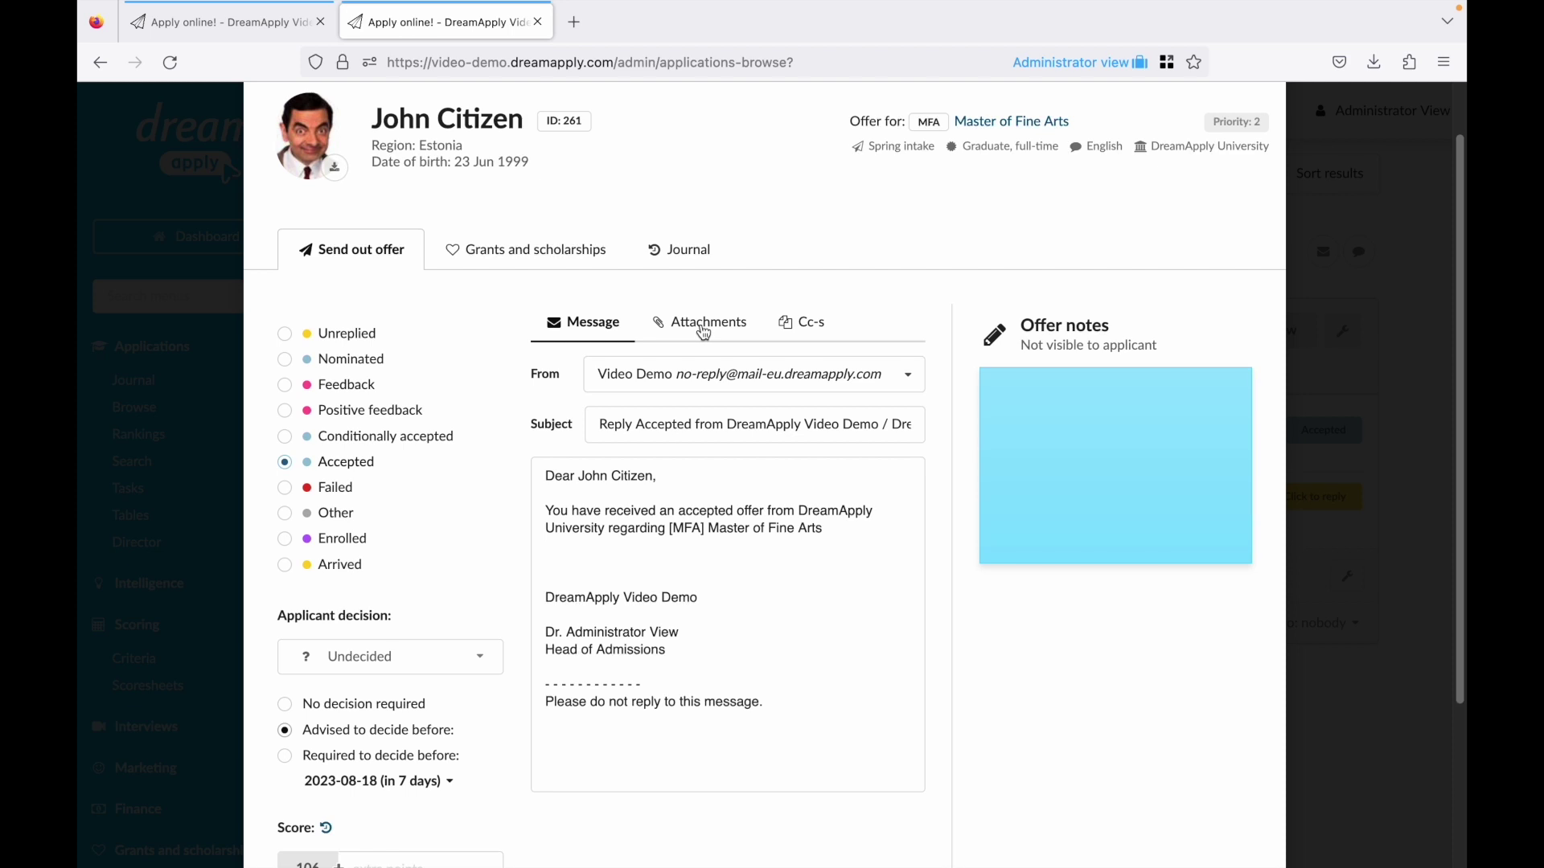
pyautogui.click(703, 332)
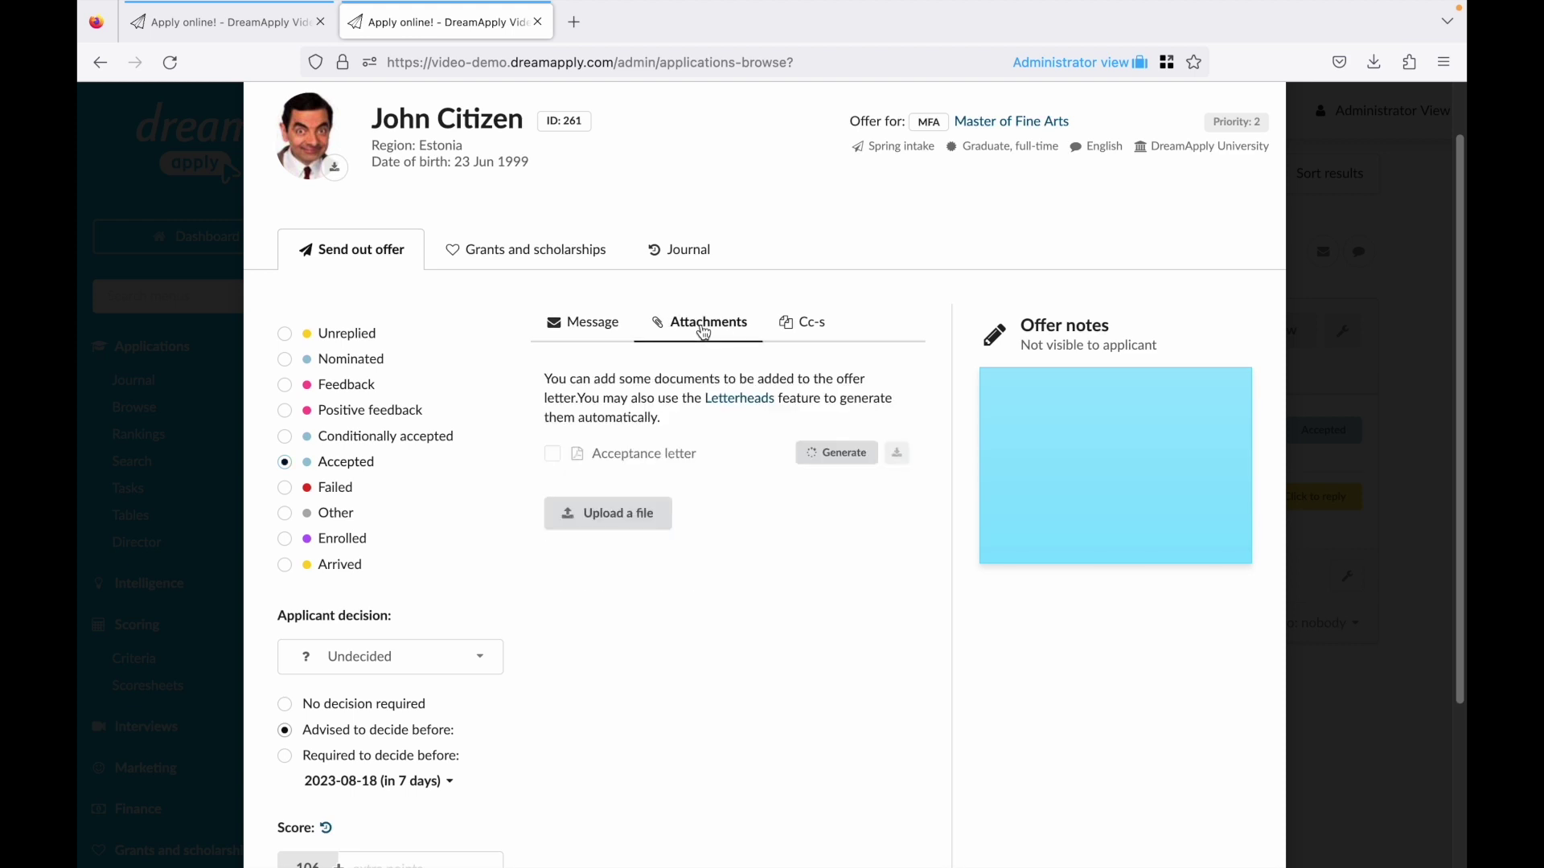
pyautogui.click(846, 457)
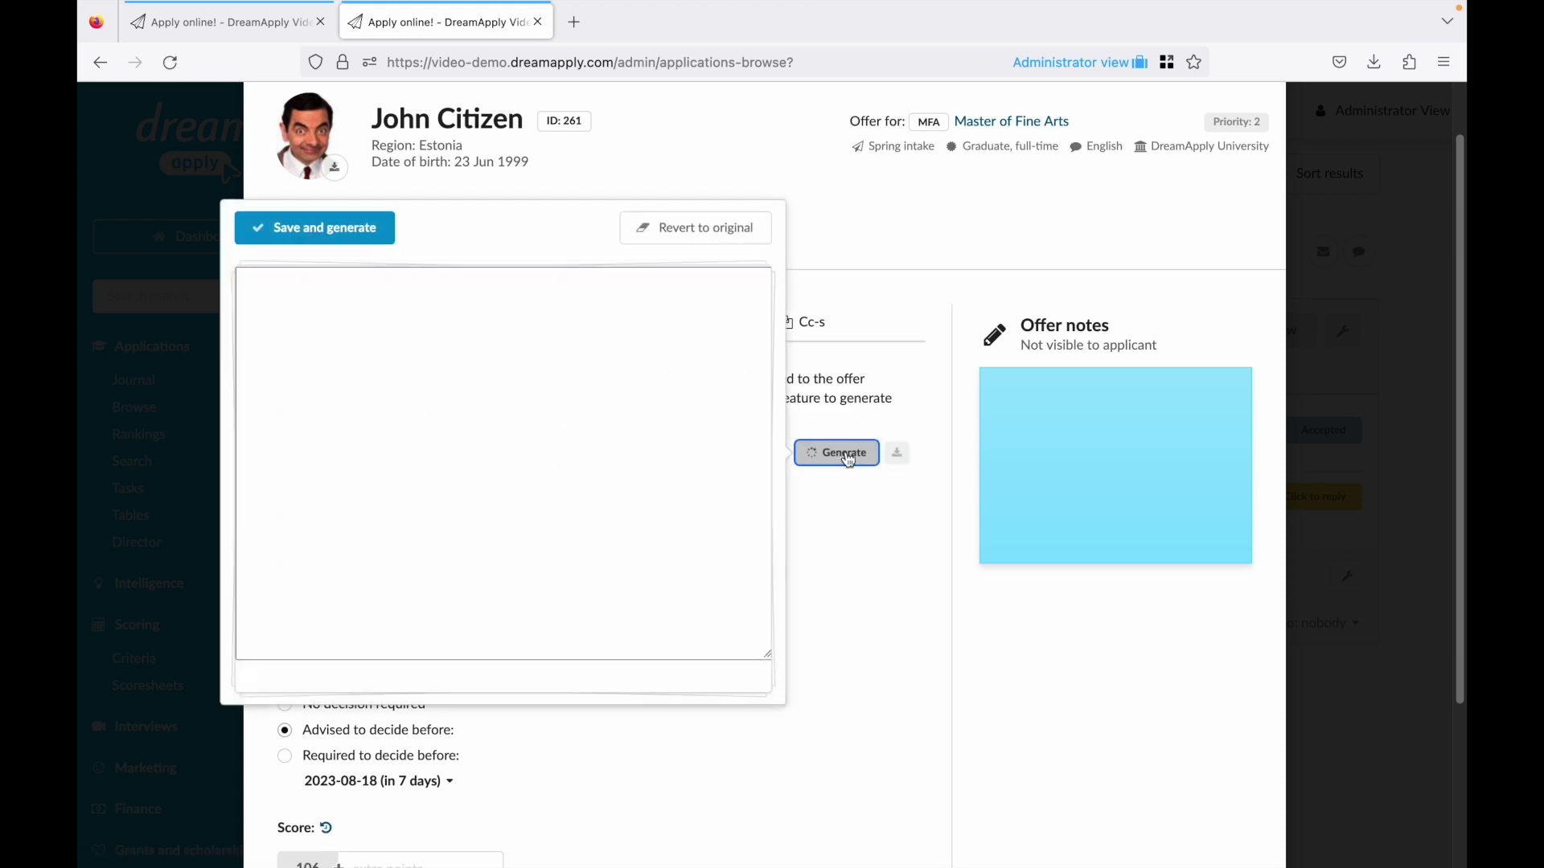
pyautogui.click(374, 229)
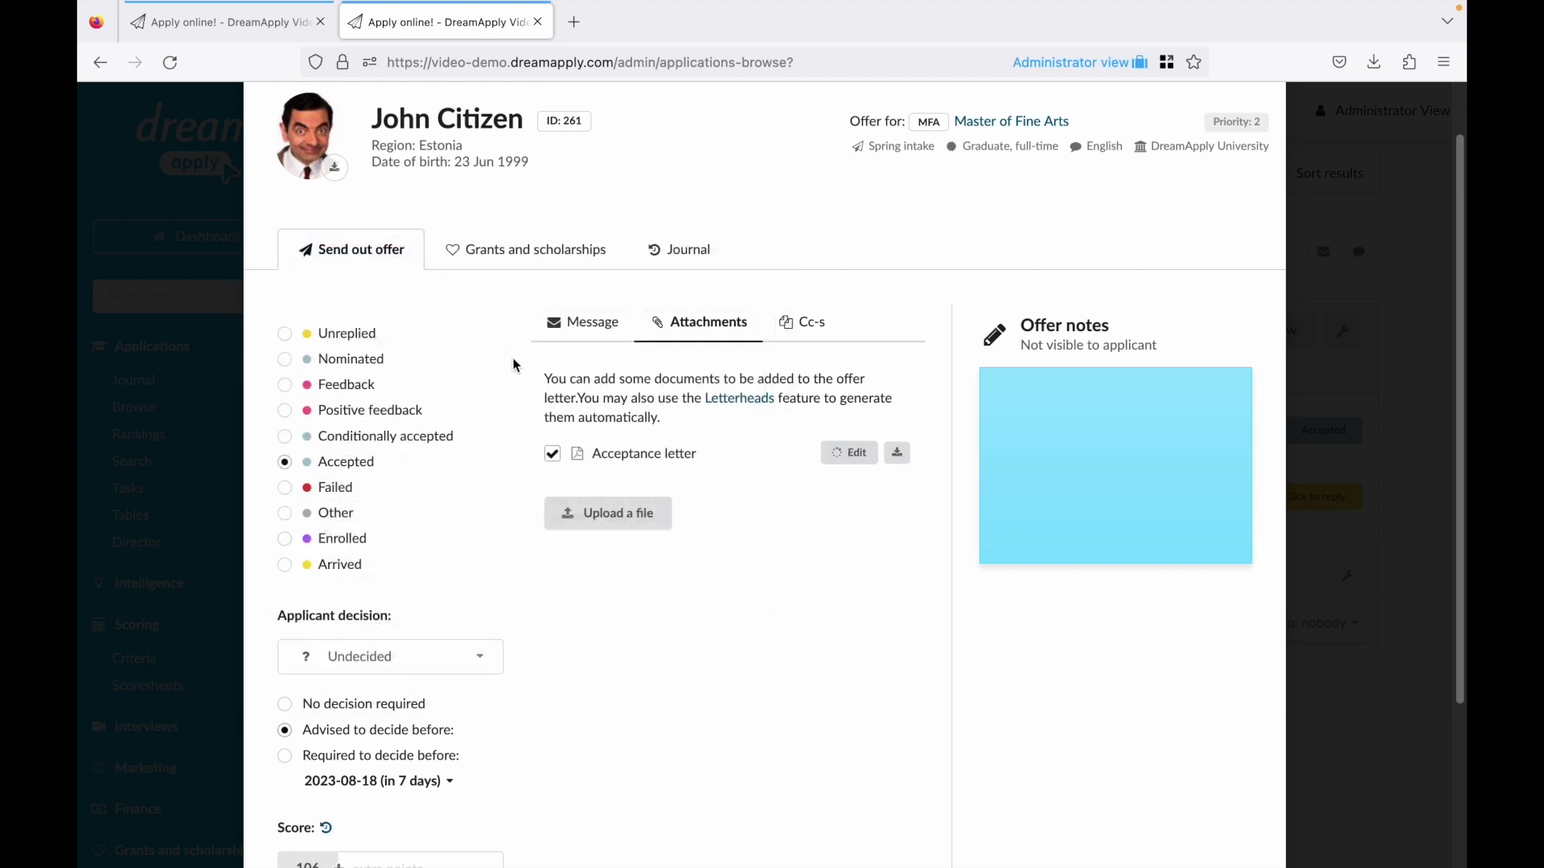
# Return to the offer message and confirm and send out the Accepted offer.
pyautogui.scroll(-3, 683, 555)
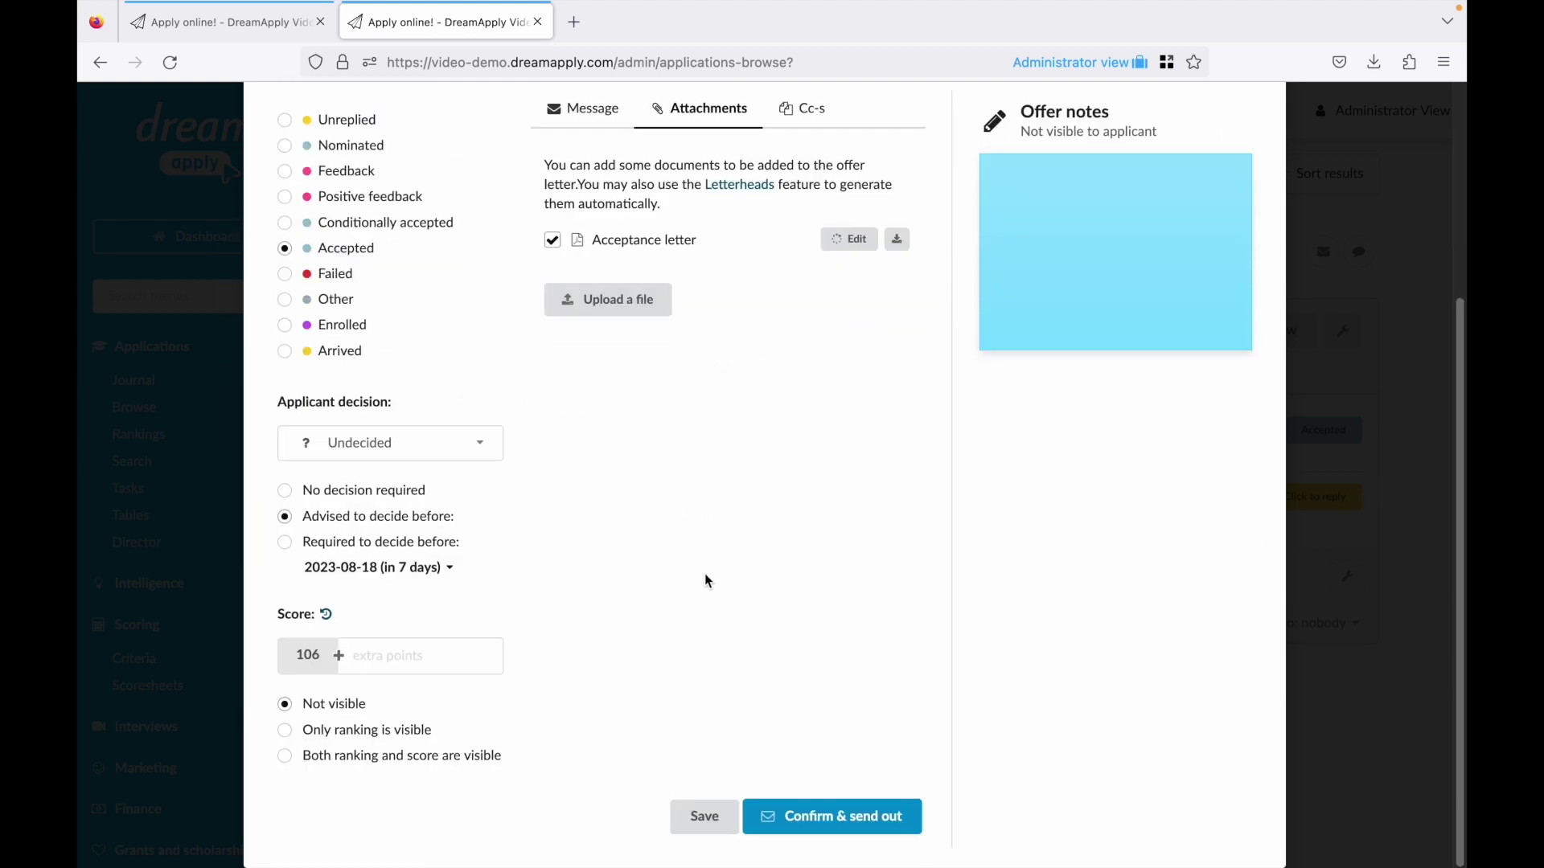
pyautogui.scroll(1, 731, 584)
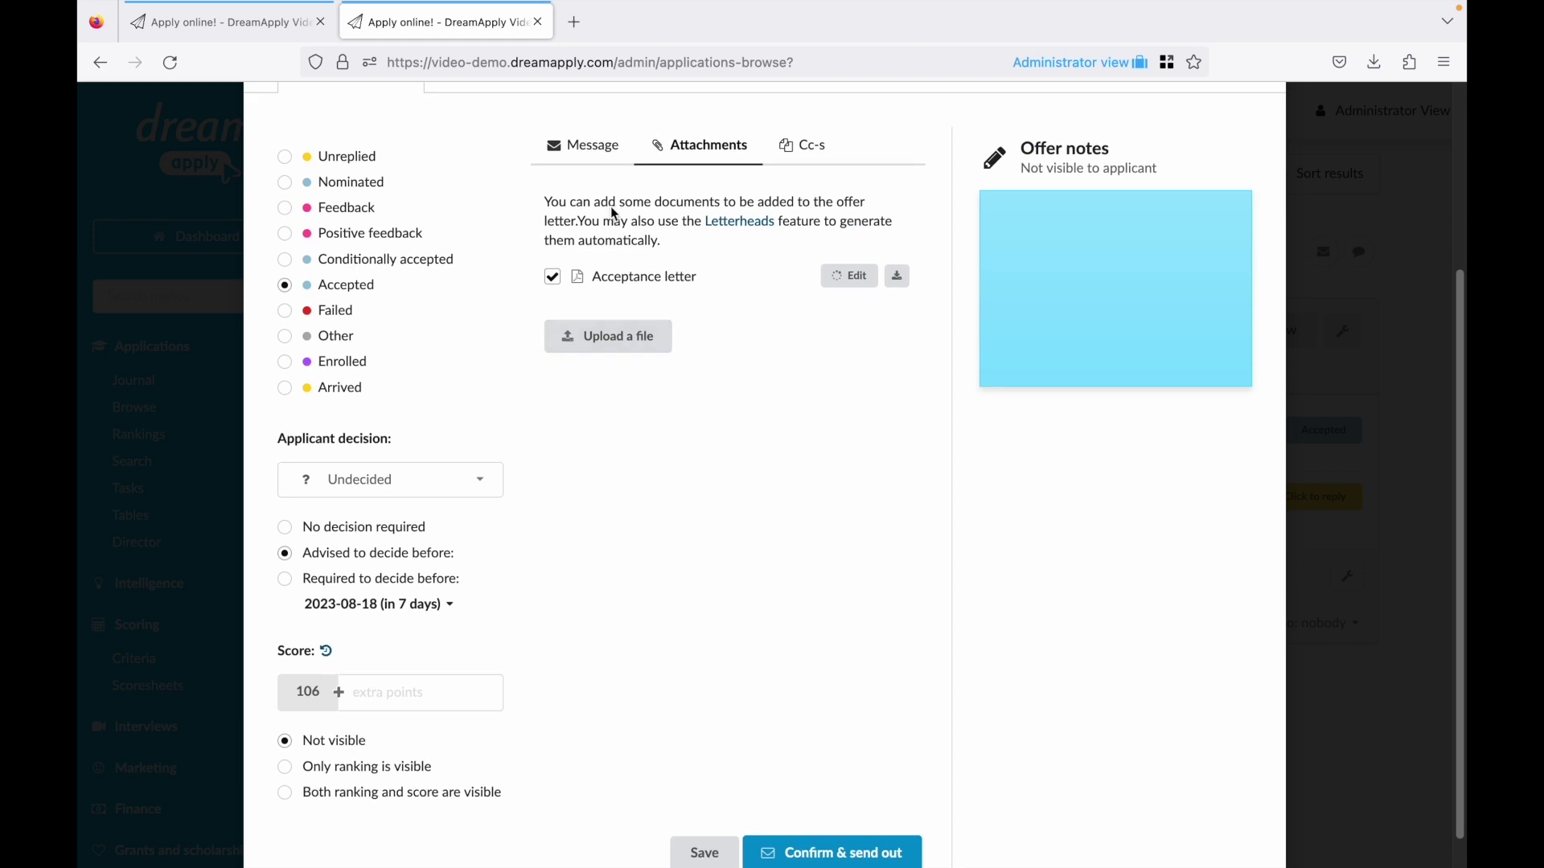
pyautogui.click(571, 156)
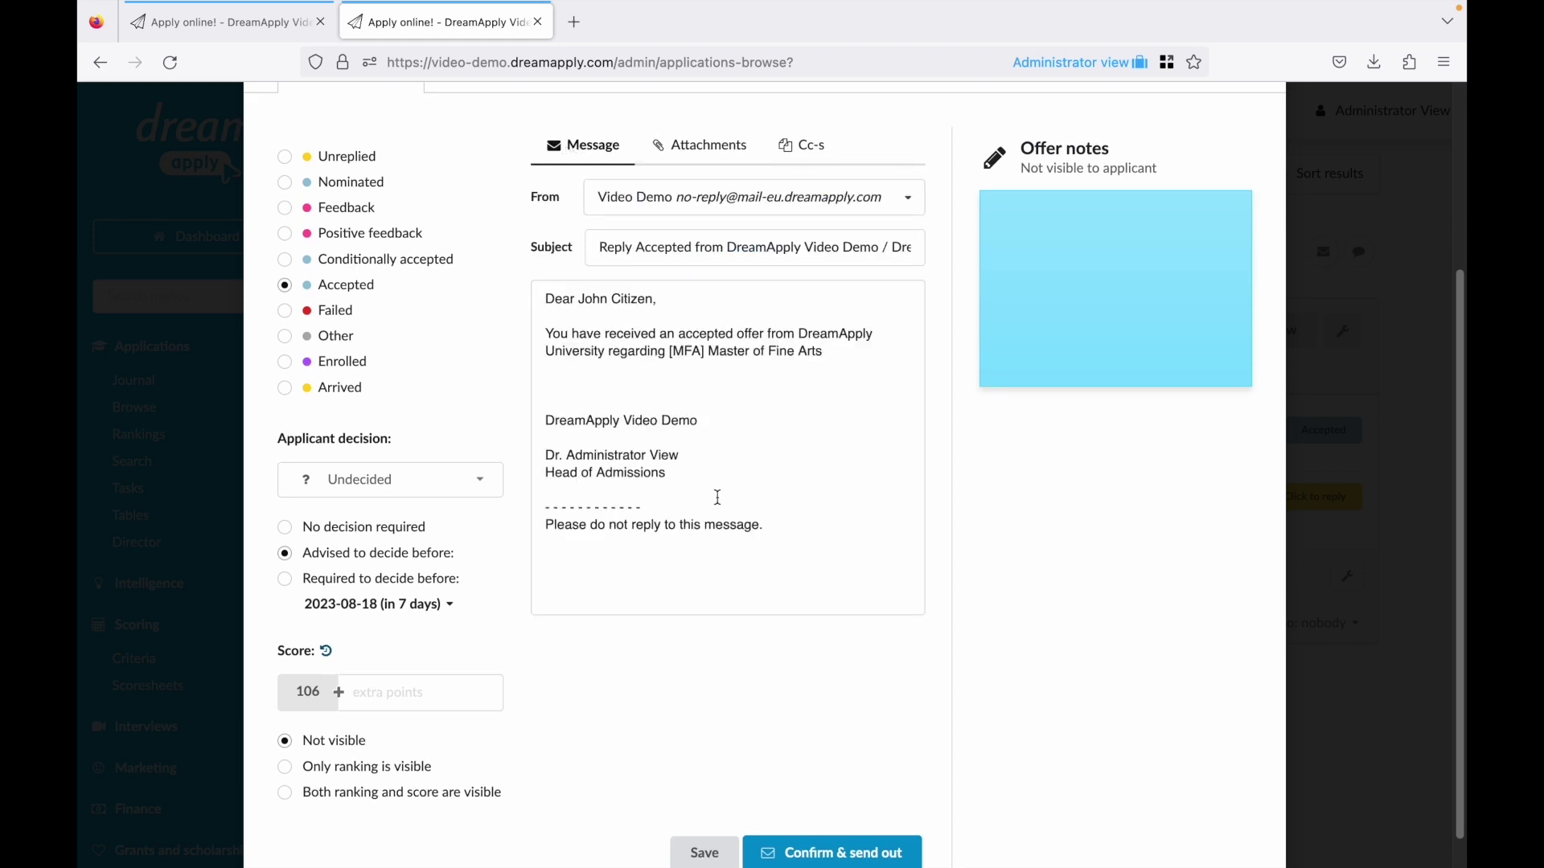
pyautogui.scroll(-1, 782, 682)
pyautogui.click(843, 823)
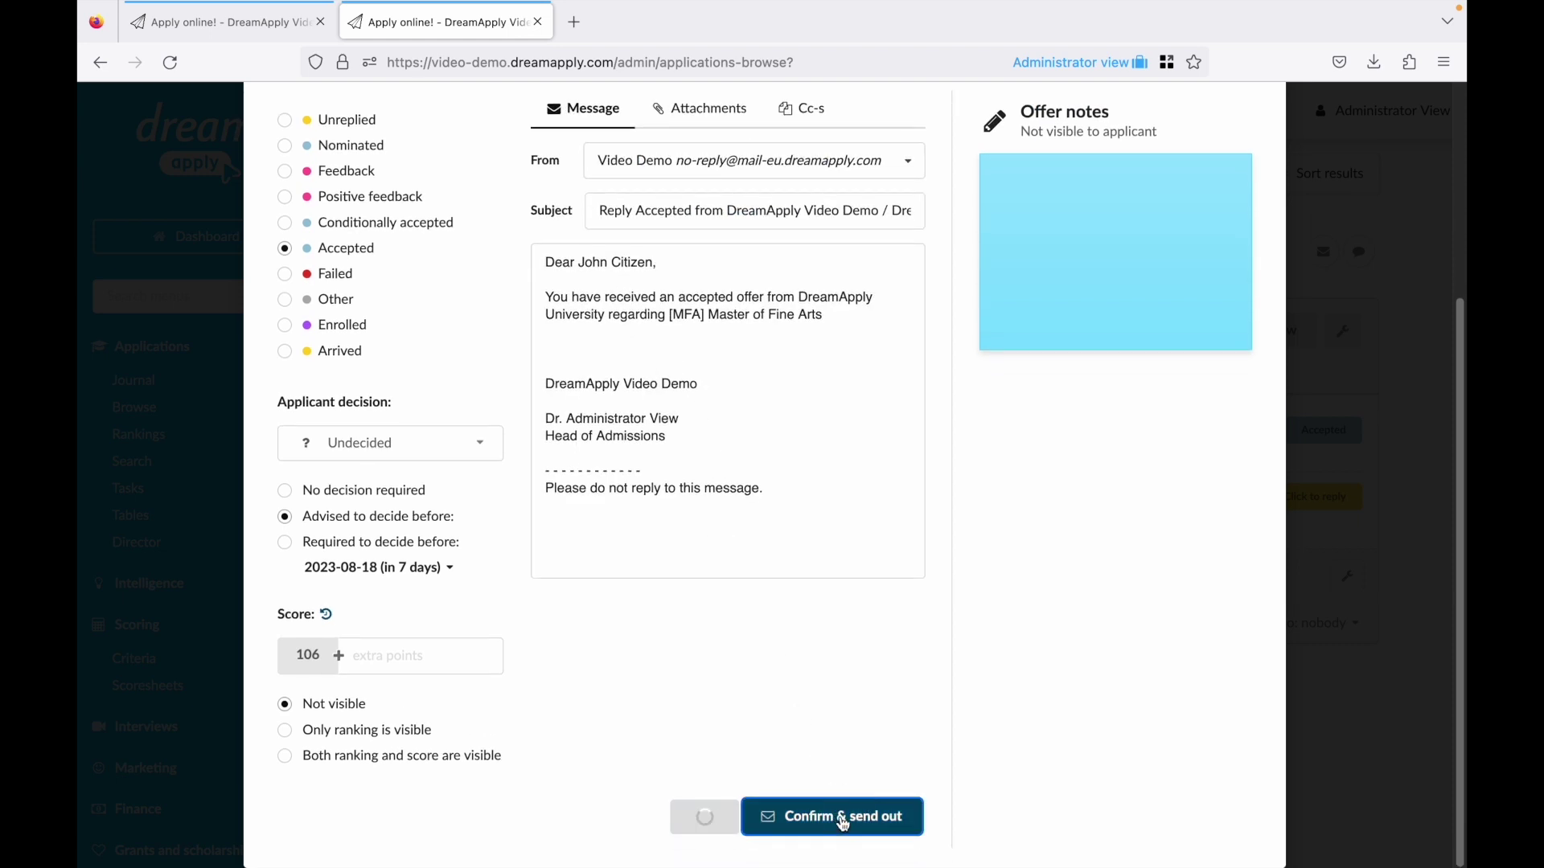
pyautogui.scroll(4, 785, 710)
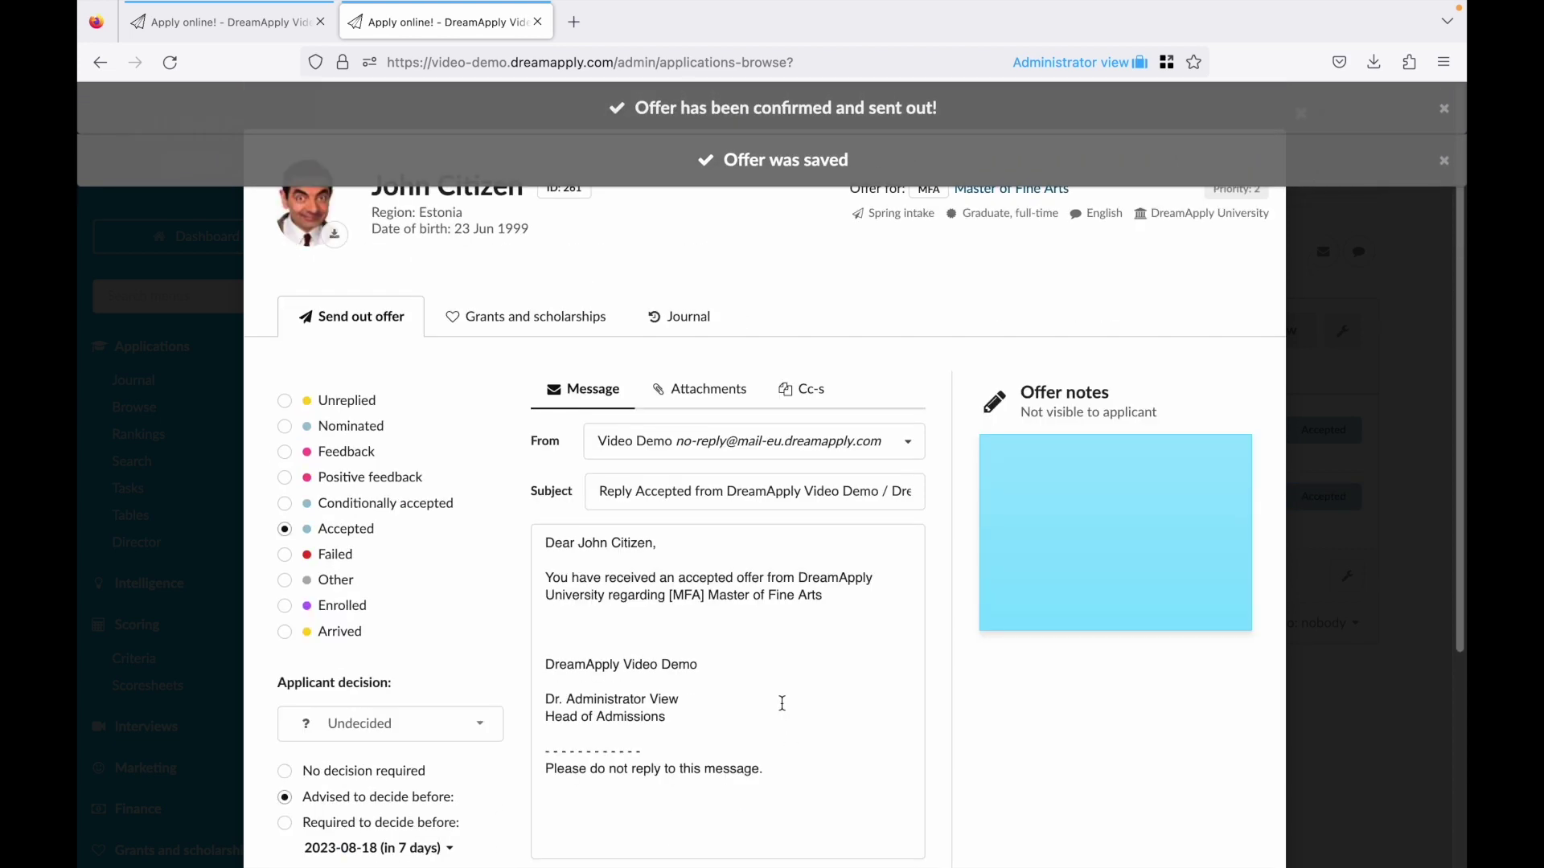
# Close the offer and download the Acceptance letter PDF from the applicant's Inbox.
pyautogui.click(217, 235)
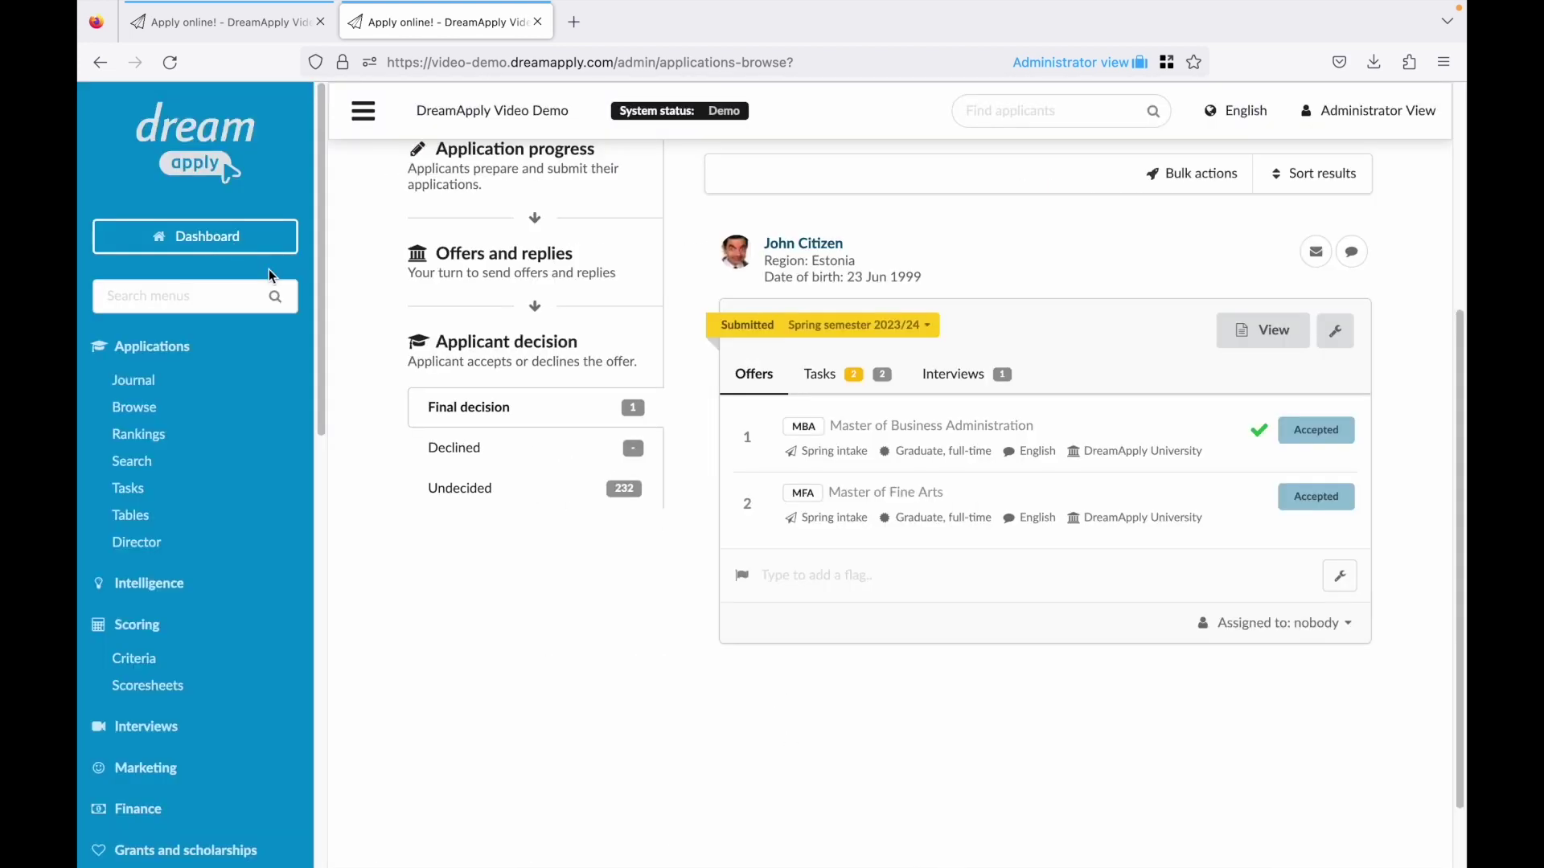
pyautogui.click(819, 245)
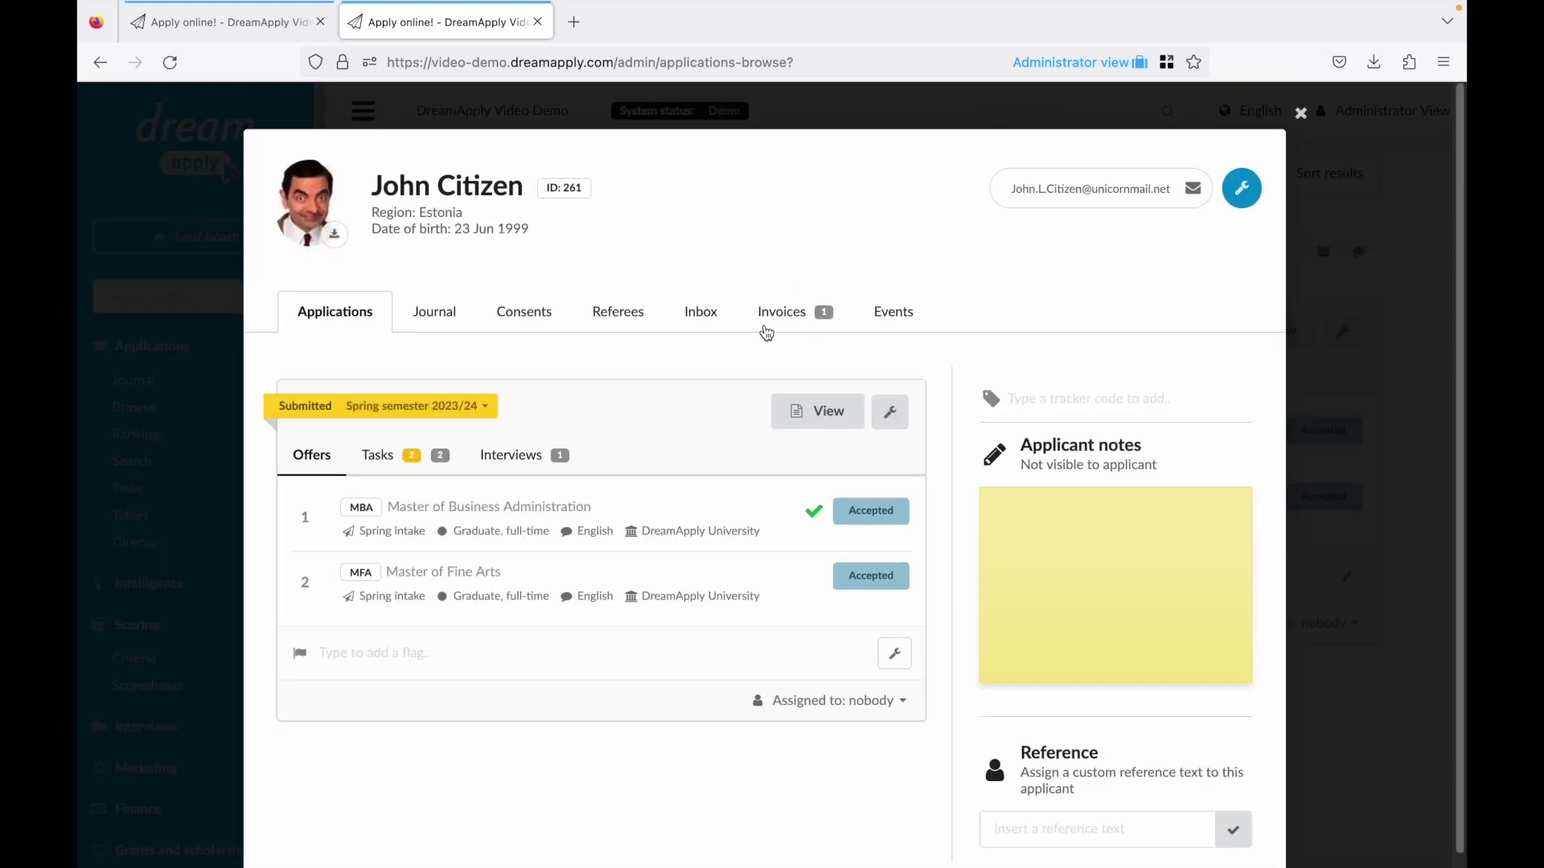
pyautogui.click(706, 314)
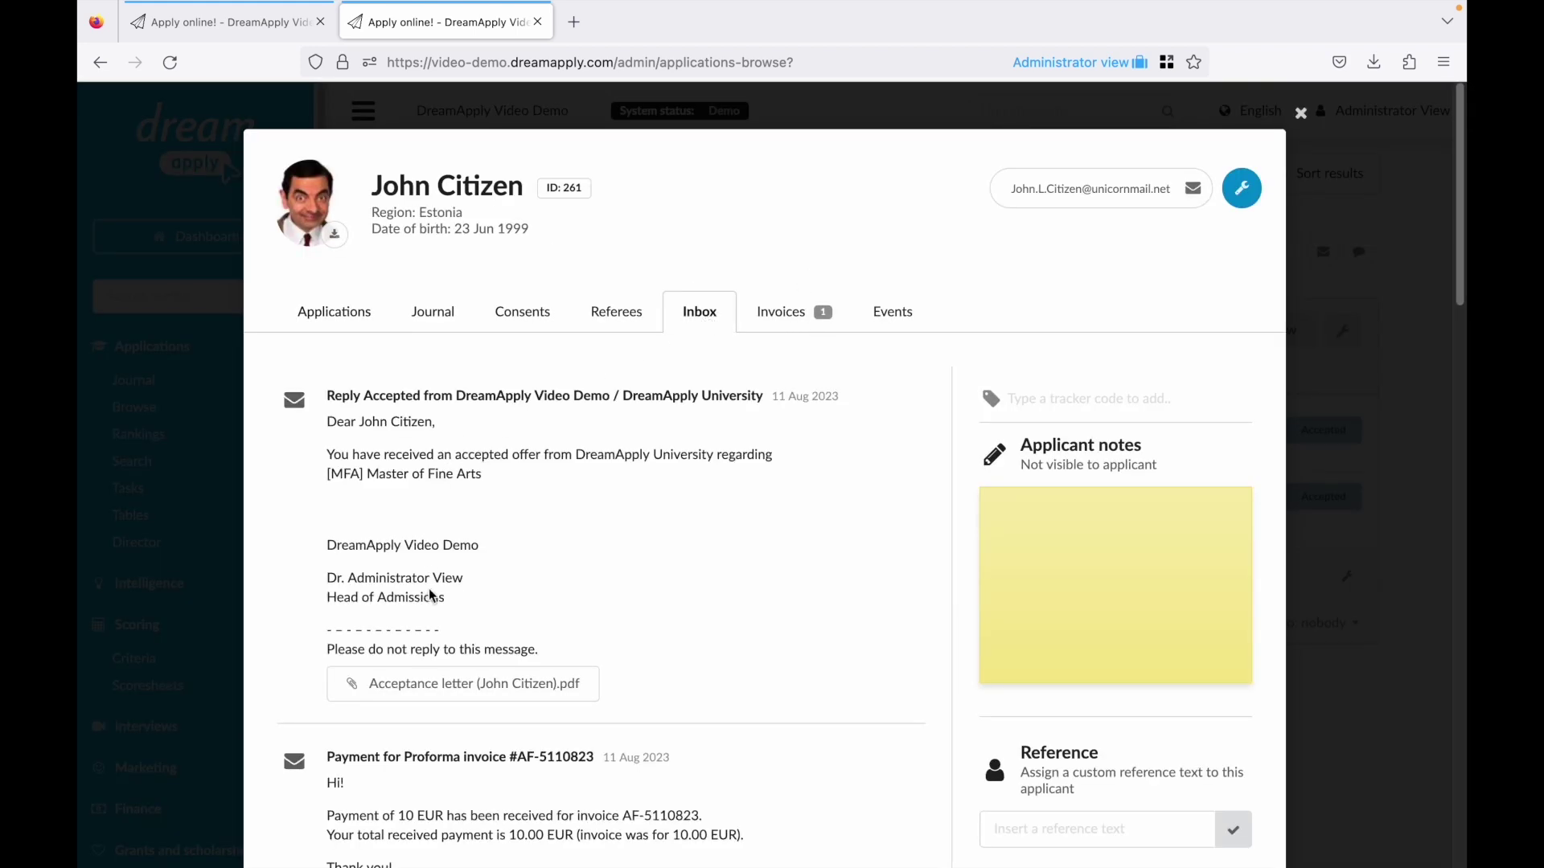
pyautogui.click(423, 688)
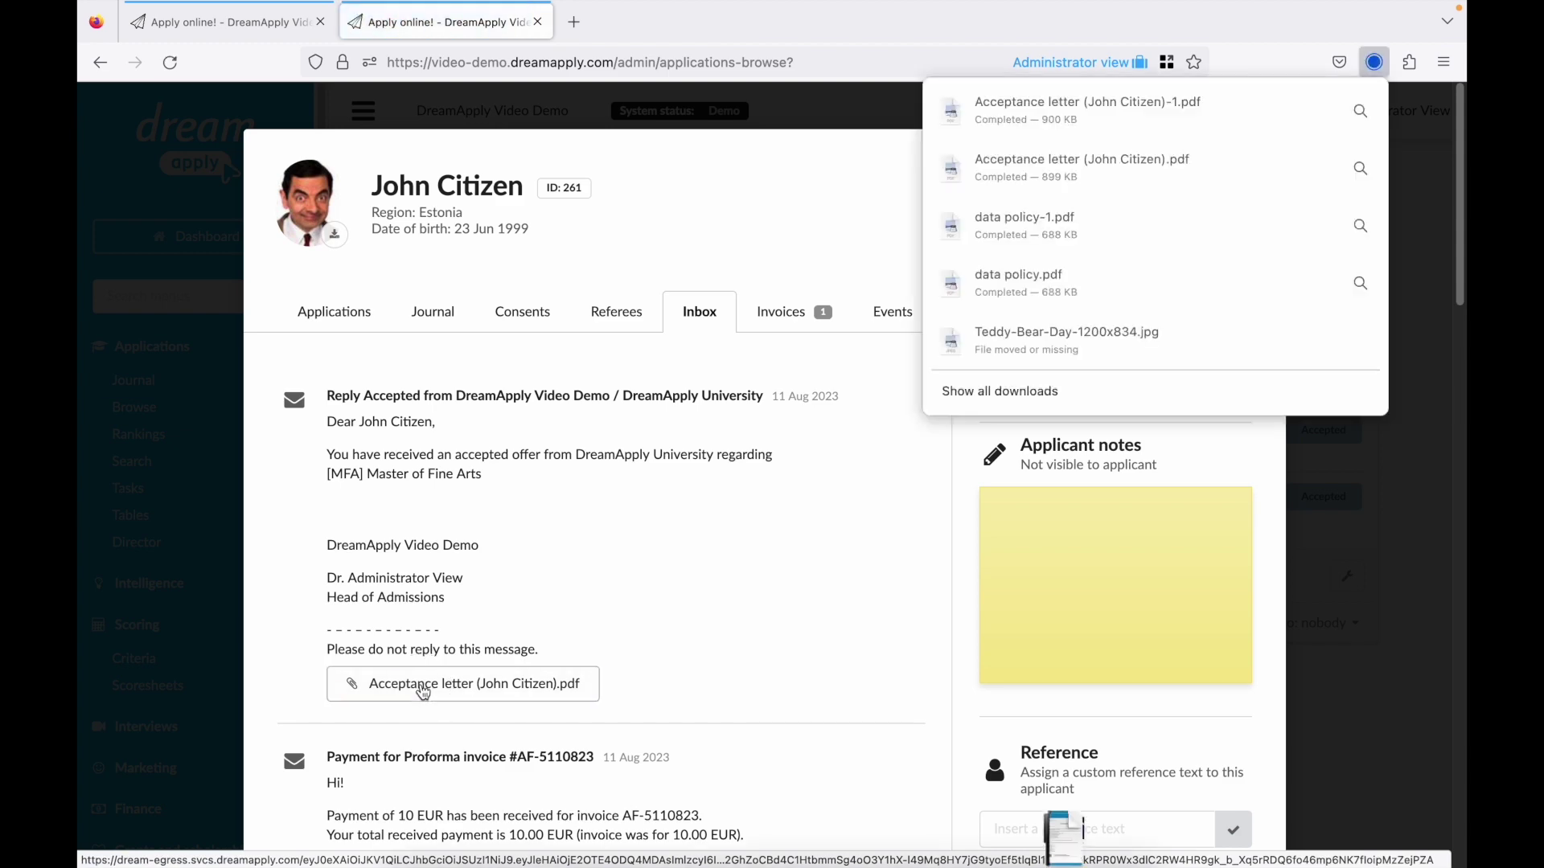
pyautogui.scroll(-3, 705, 553)
pyautogui.scroll(-5, 706, 553)
# Scroll the letter, highlight 'Master of Fine Arts' as the programme, and close the PDF tab.
pyautogui.scroll(-10, 705, 553)
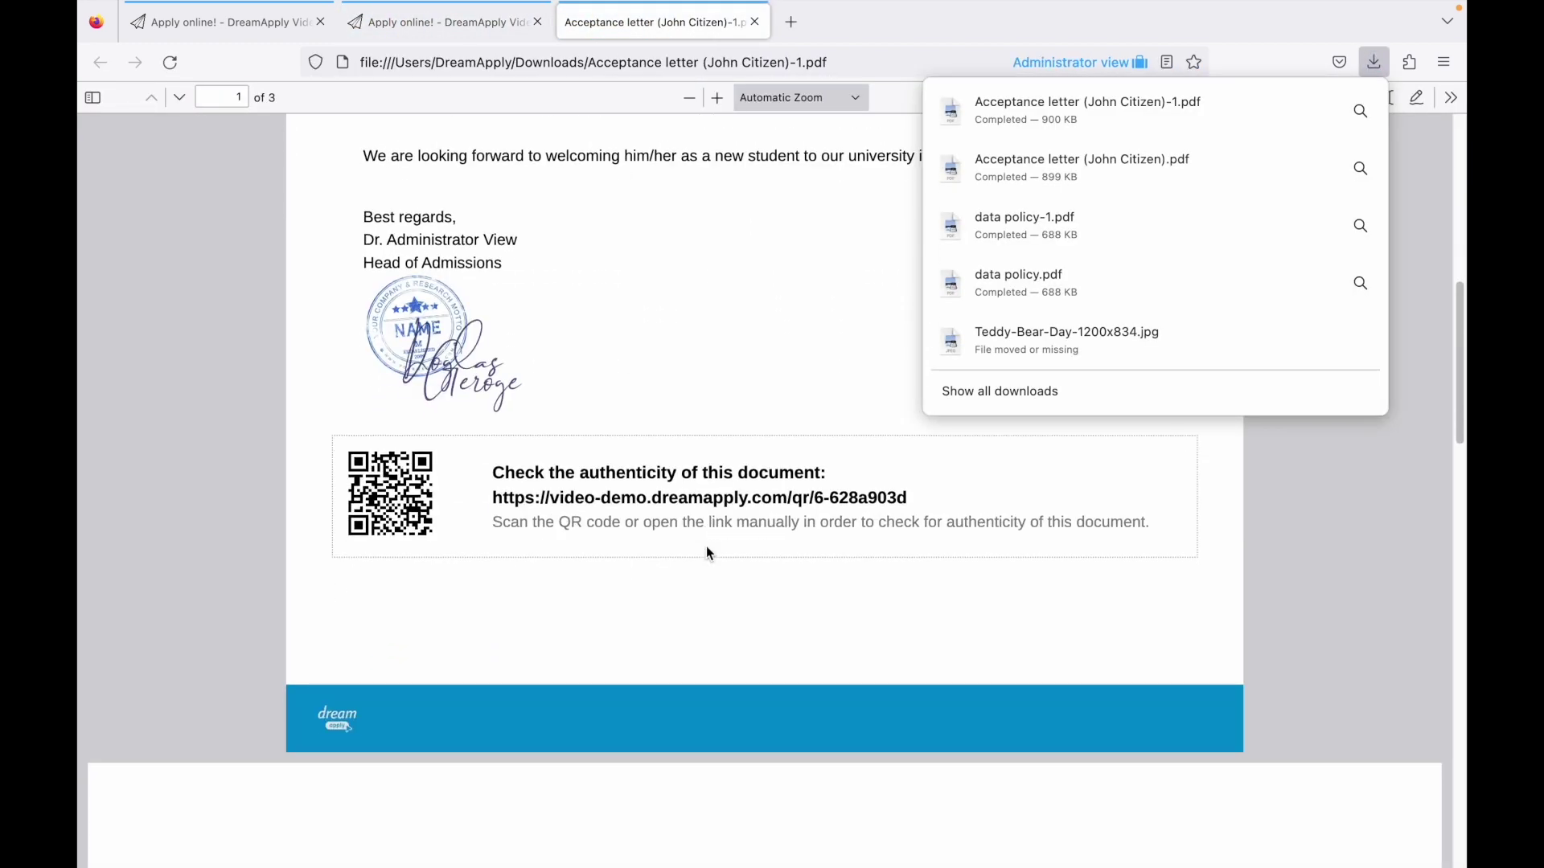
pyautogui.scroll(10, 710, 554)
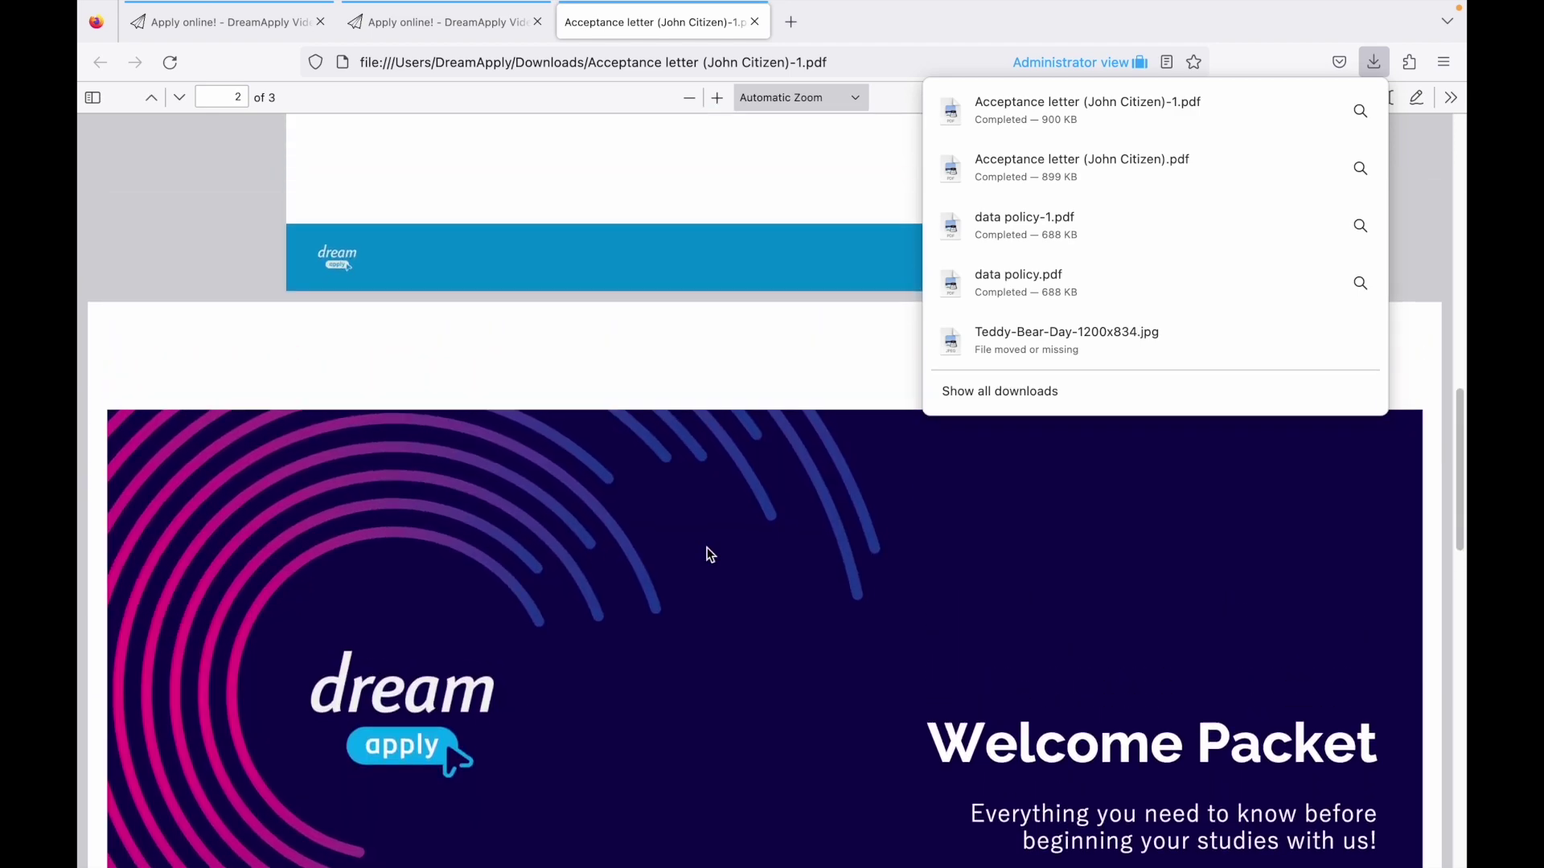
pyautogui.scroll(7, 708, 553)
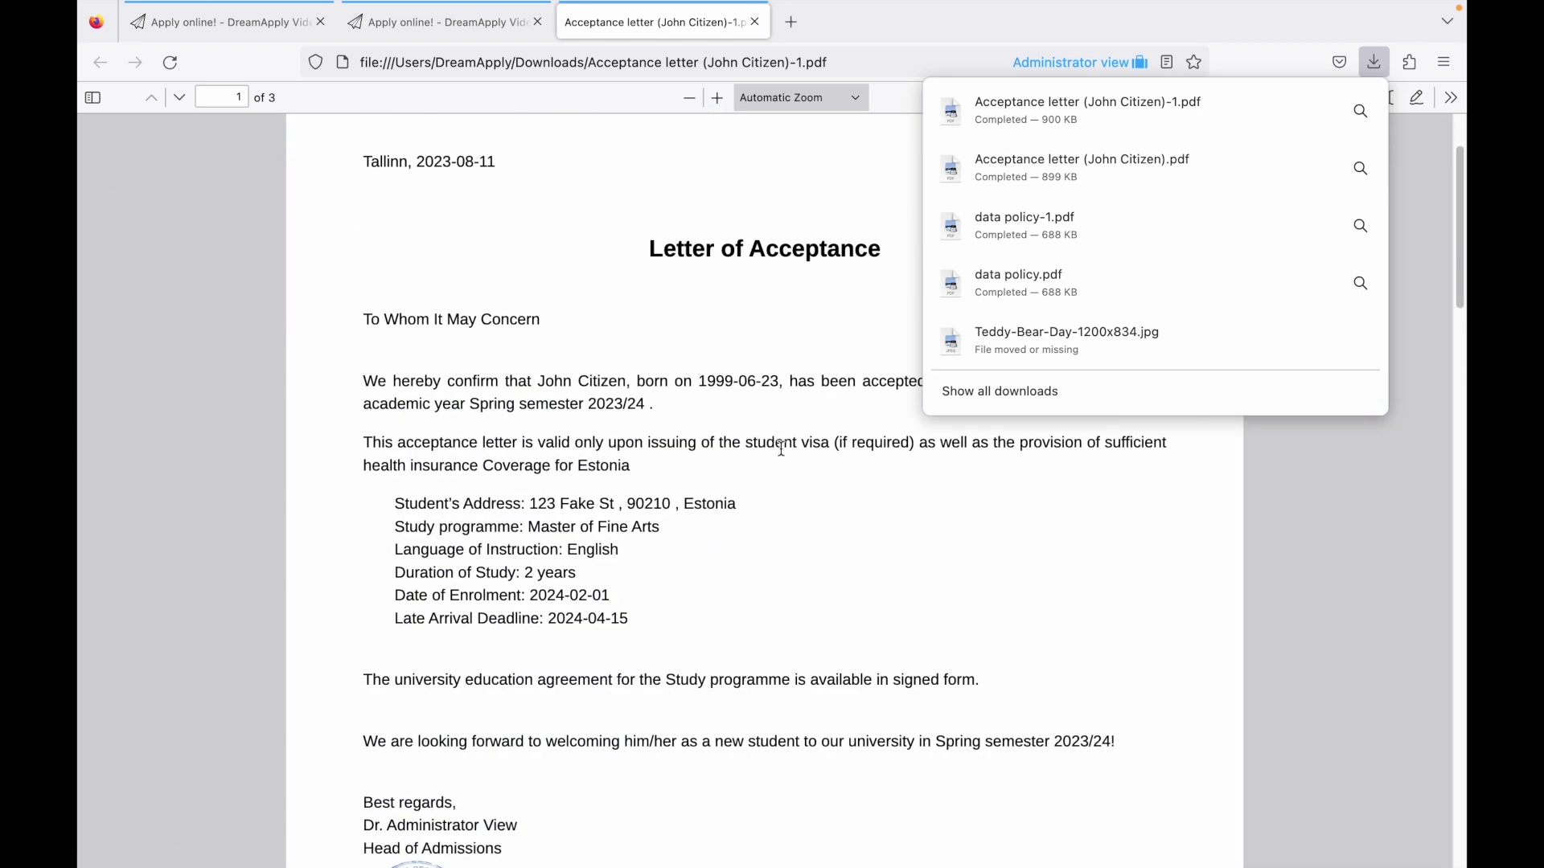
pyautogui.click(535, 523)
pyautogui.moveTo(529, 526); pyautogui.dragTo(667, 527)
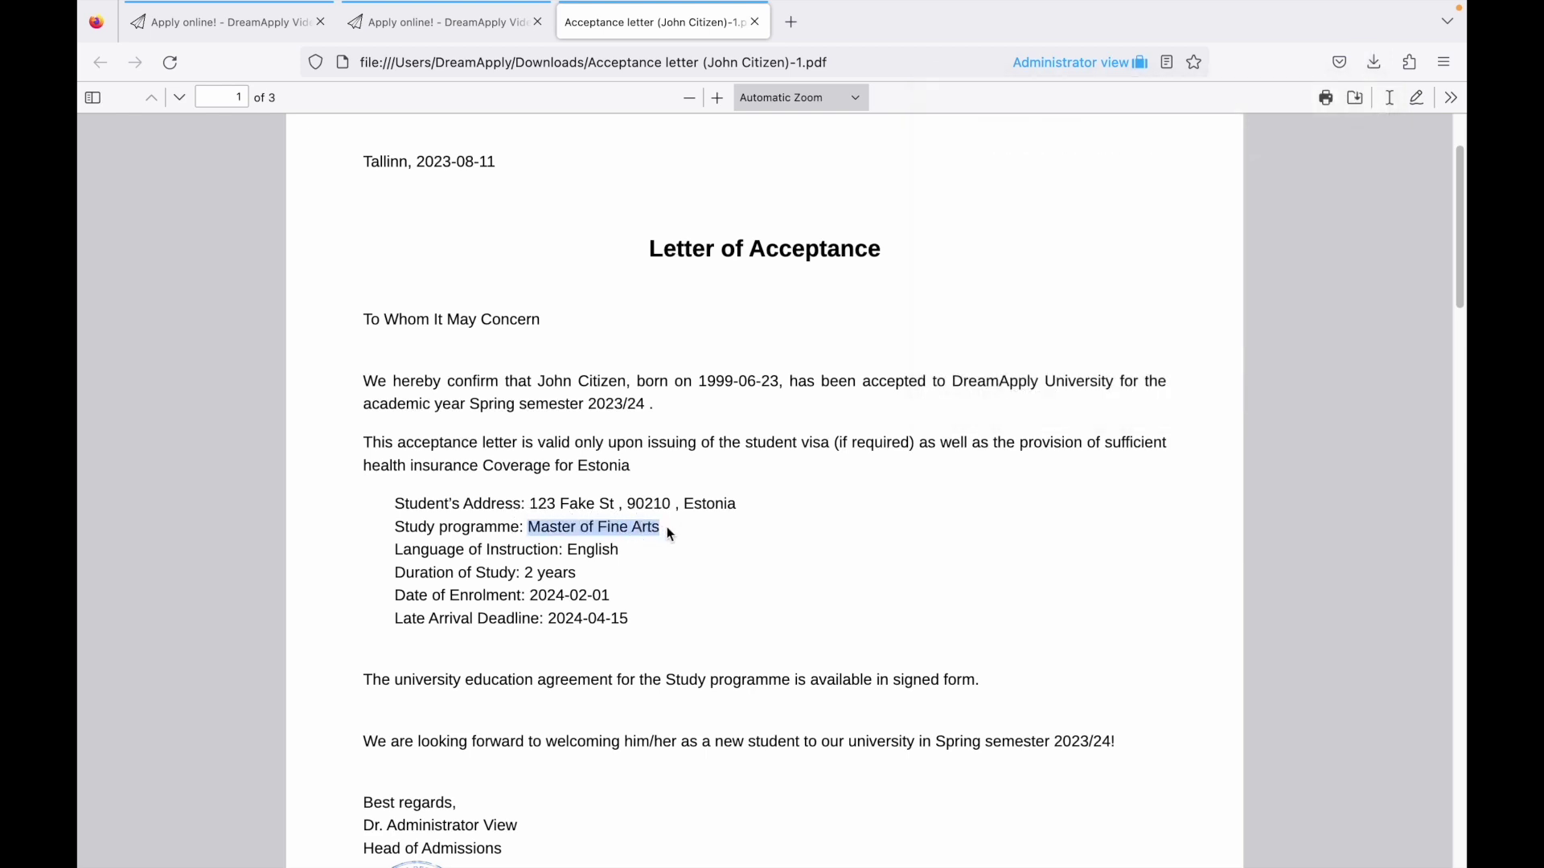
pyautogui.press('super+w')
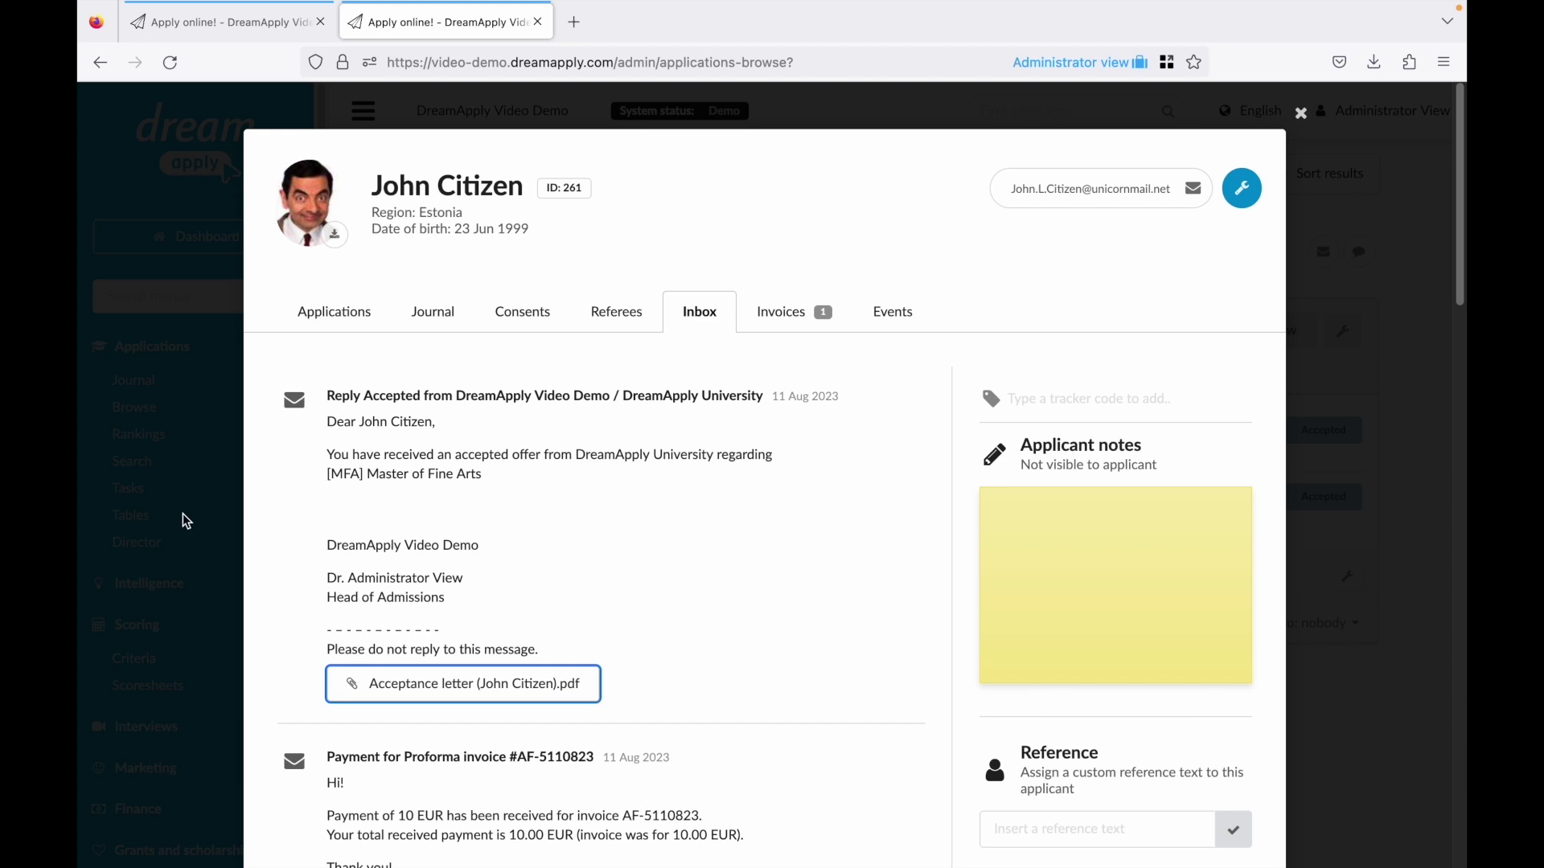
# Open the Sophism: Accepted table and inspect the first row's profile and application.
pyautogui.click(141, 521)
pyautogui.click(140, 521)
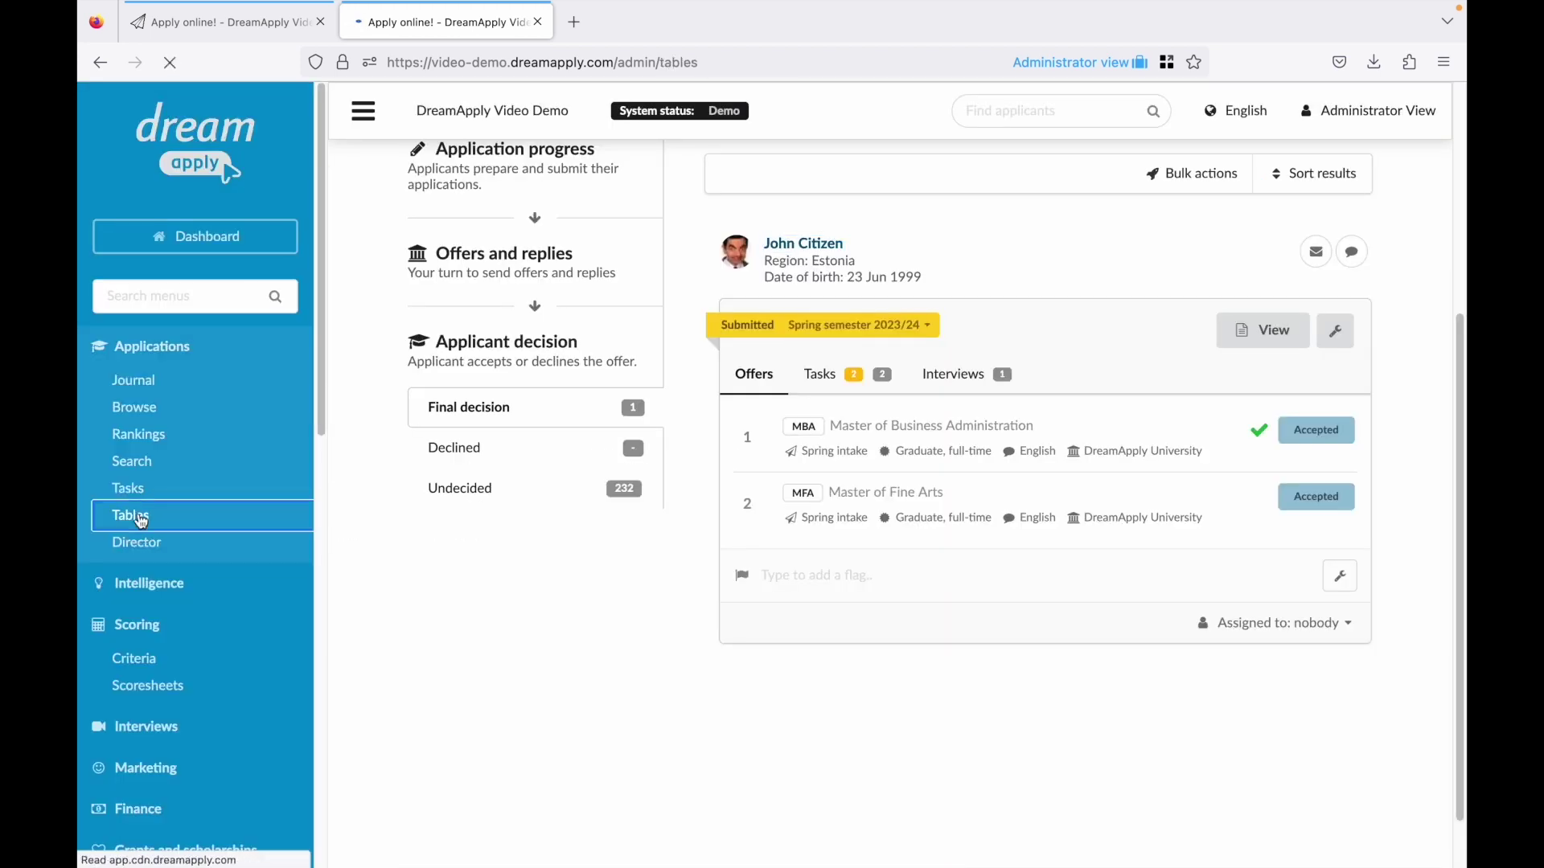
pyautogui.click(494, 632)
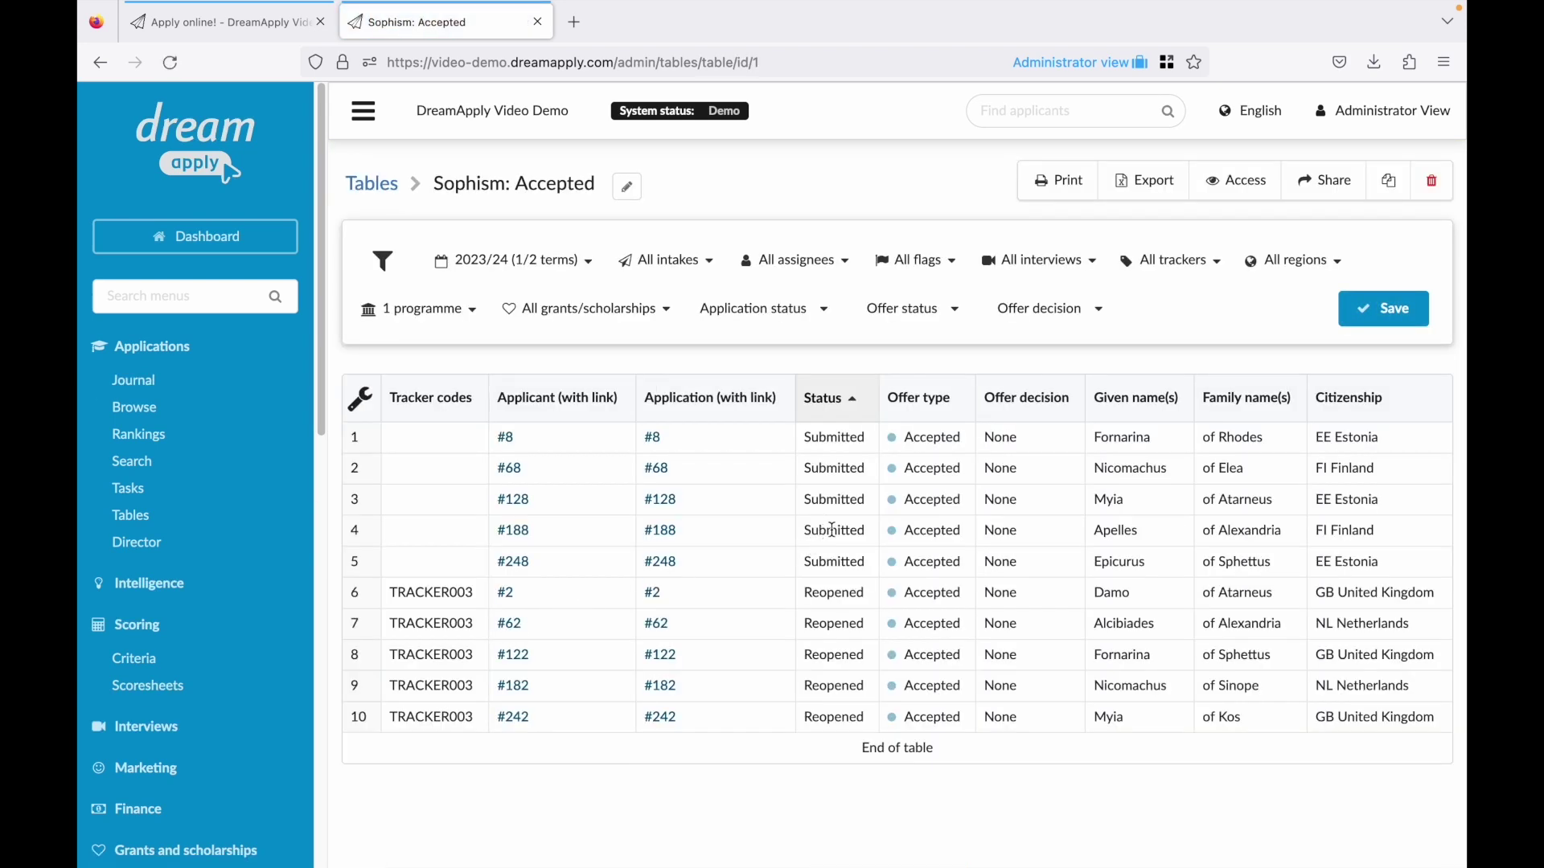
pyautogui.click(510, 435)
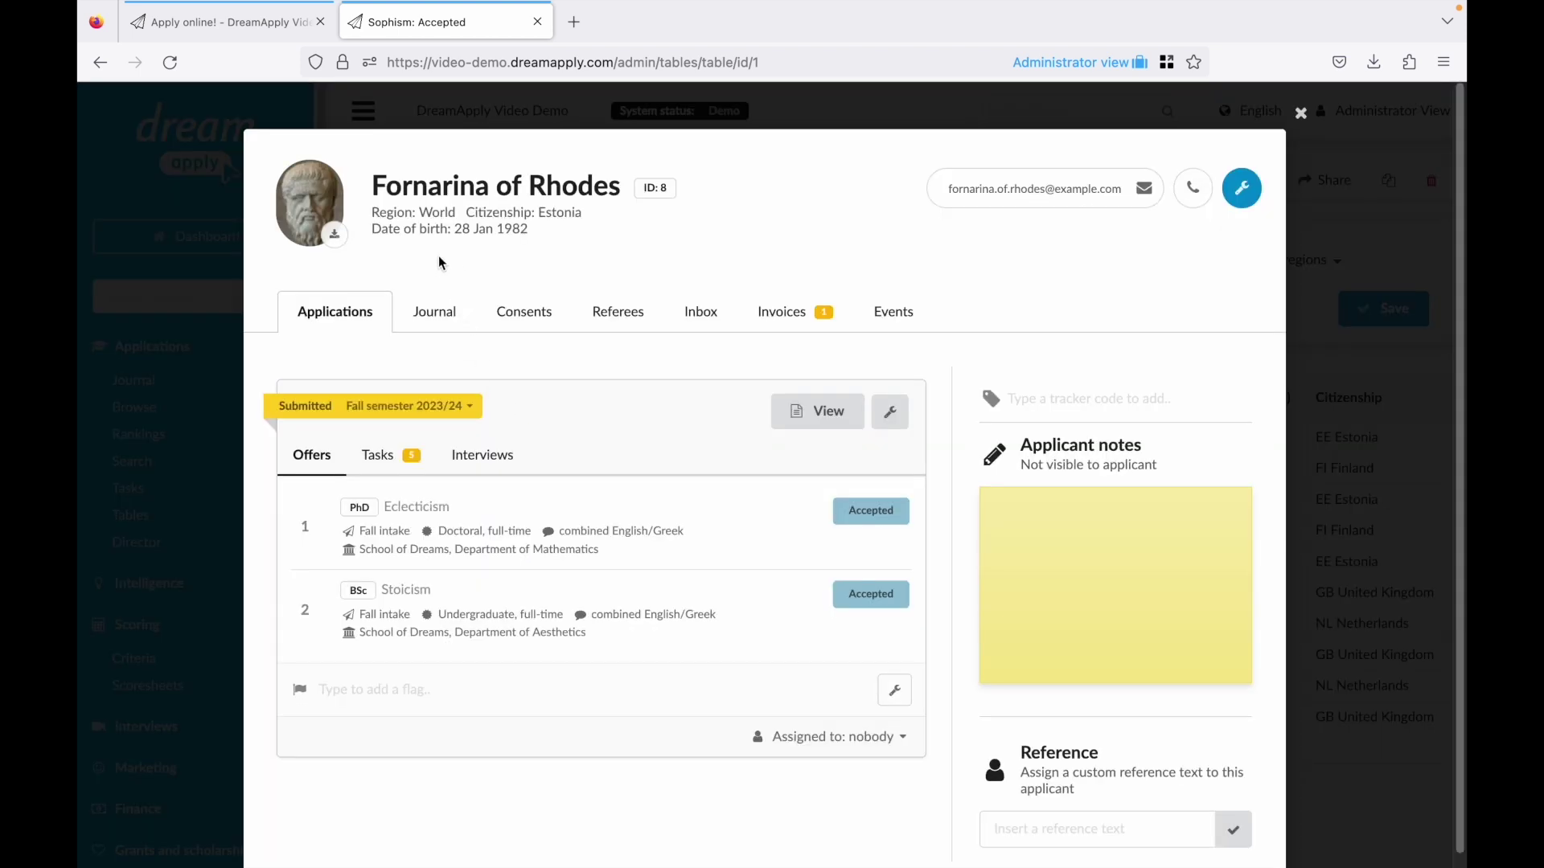
pyautogui.click(1352, 469)
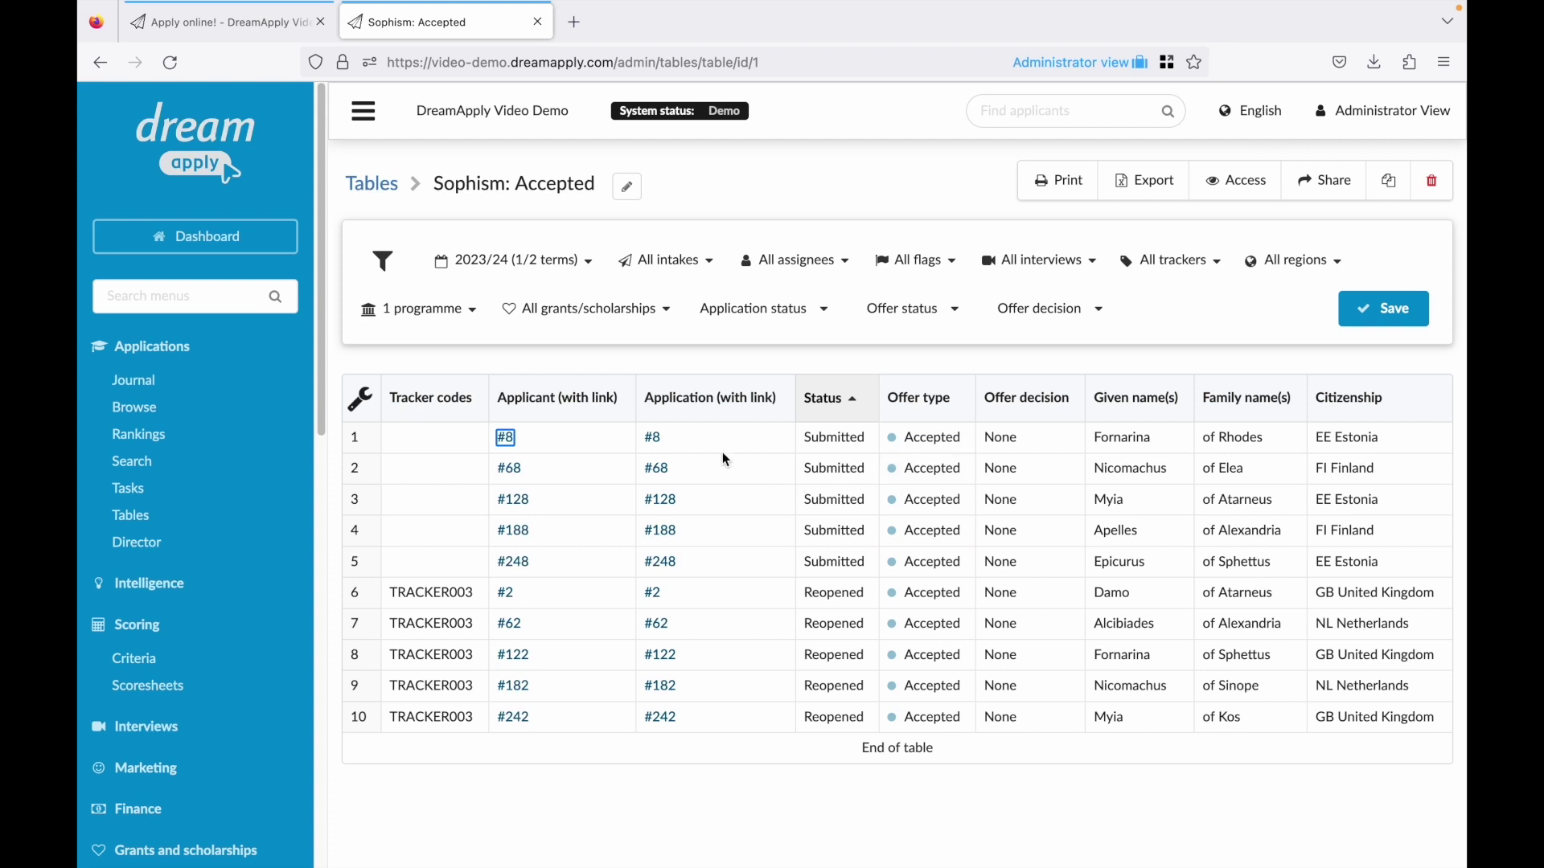
pyautogui.click(661, 444)
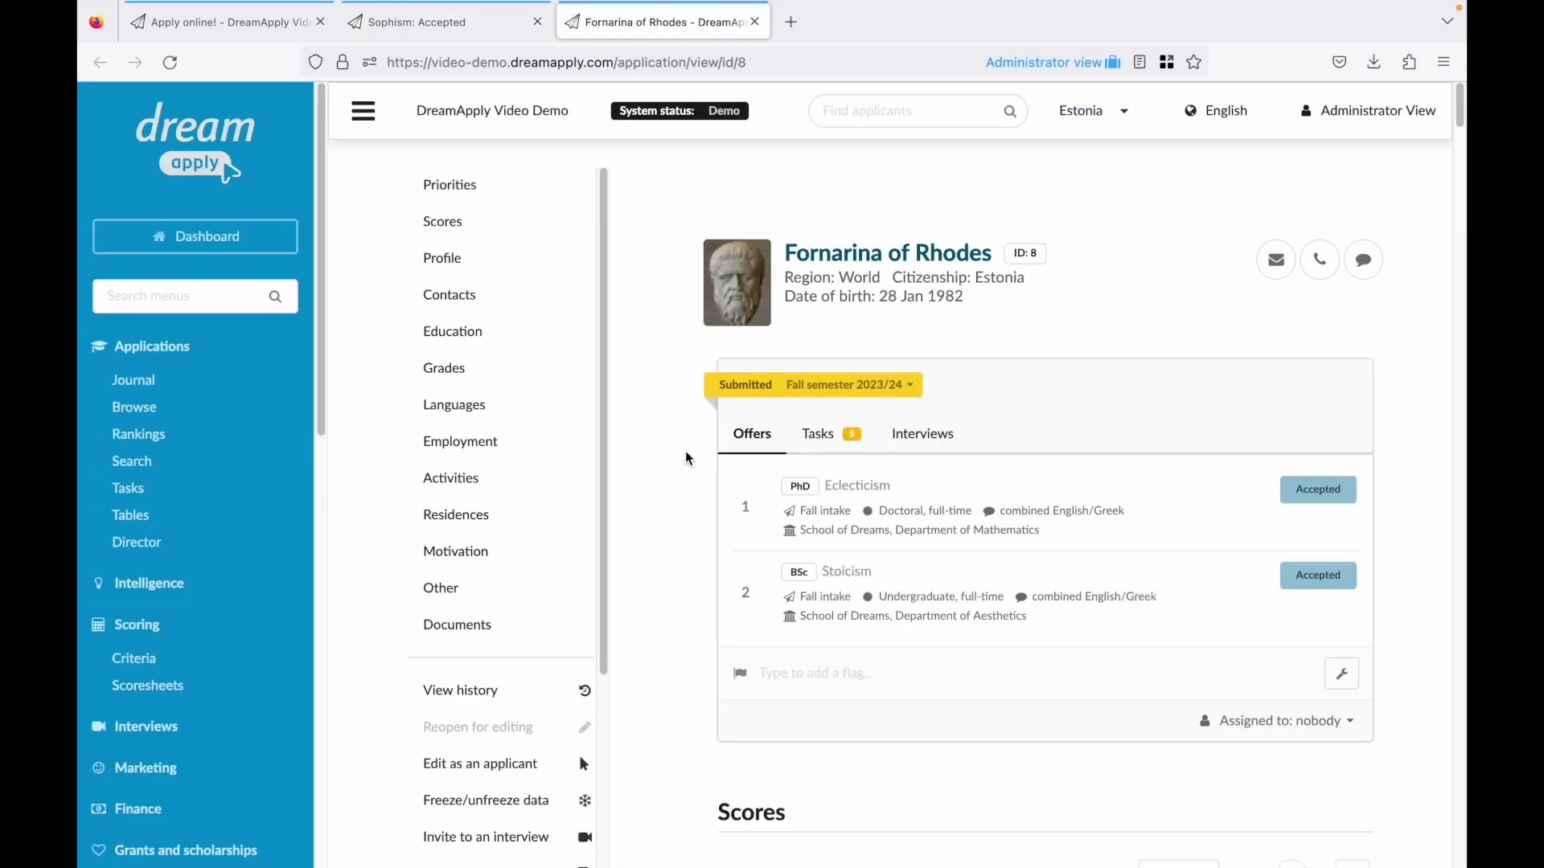
pyautogui.hotkey('ctrl', 'w')
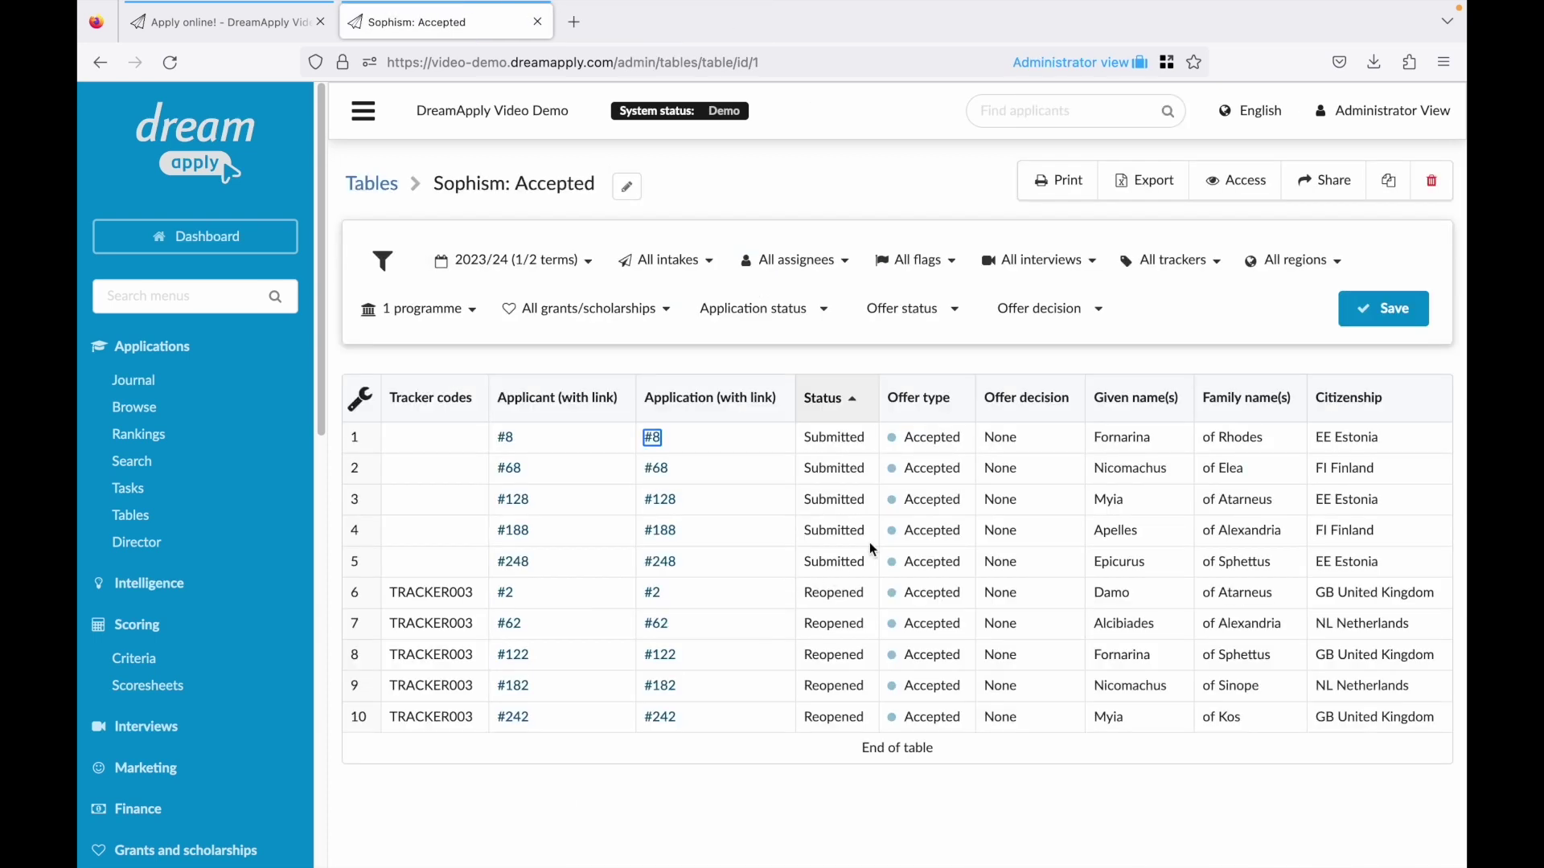
# Change the first row's offer status to Failed, save it, and return to Tables.
pyautogui.click(946, 446)
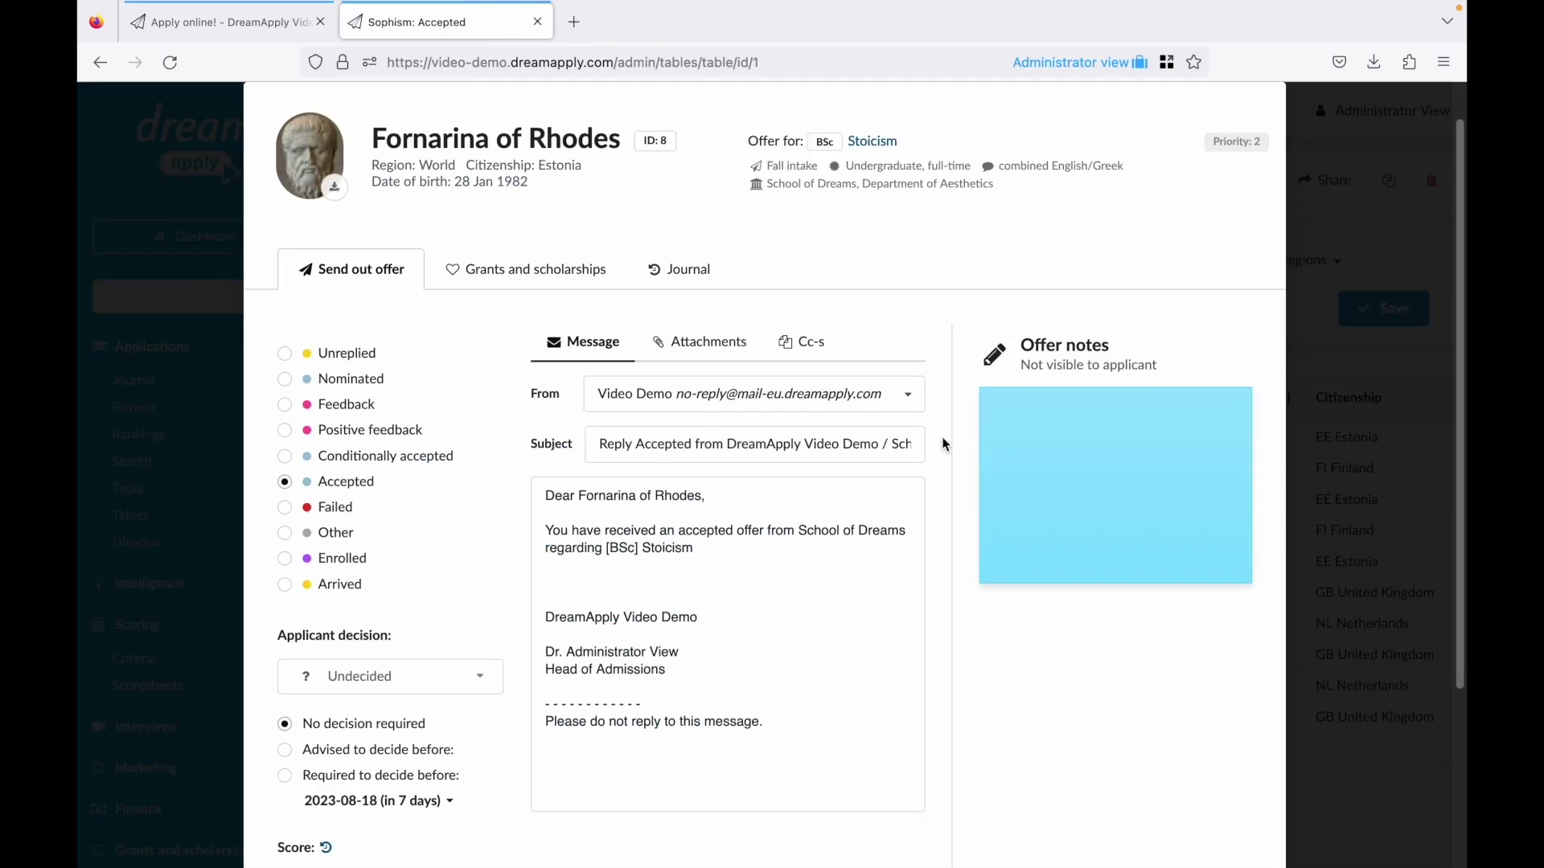
pyautogui.click(332, 512)
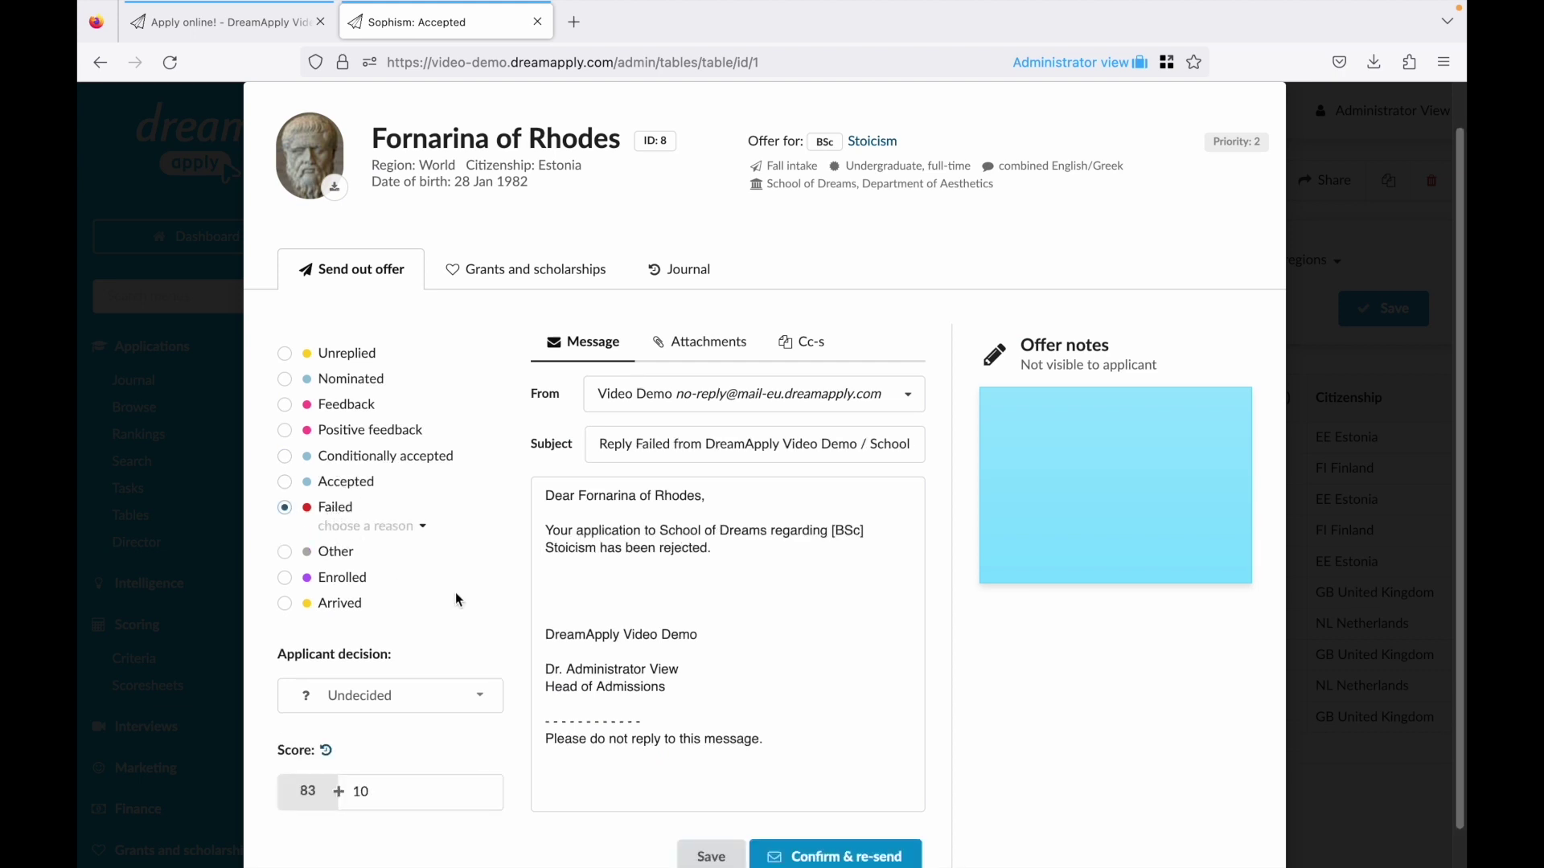
pyautogui.scroll(-1, 482, 607)
pyautogui.click(707, 814)
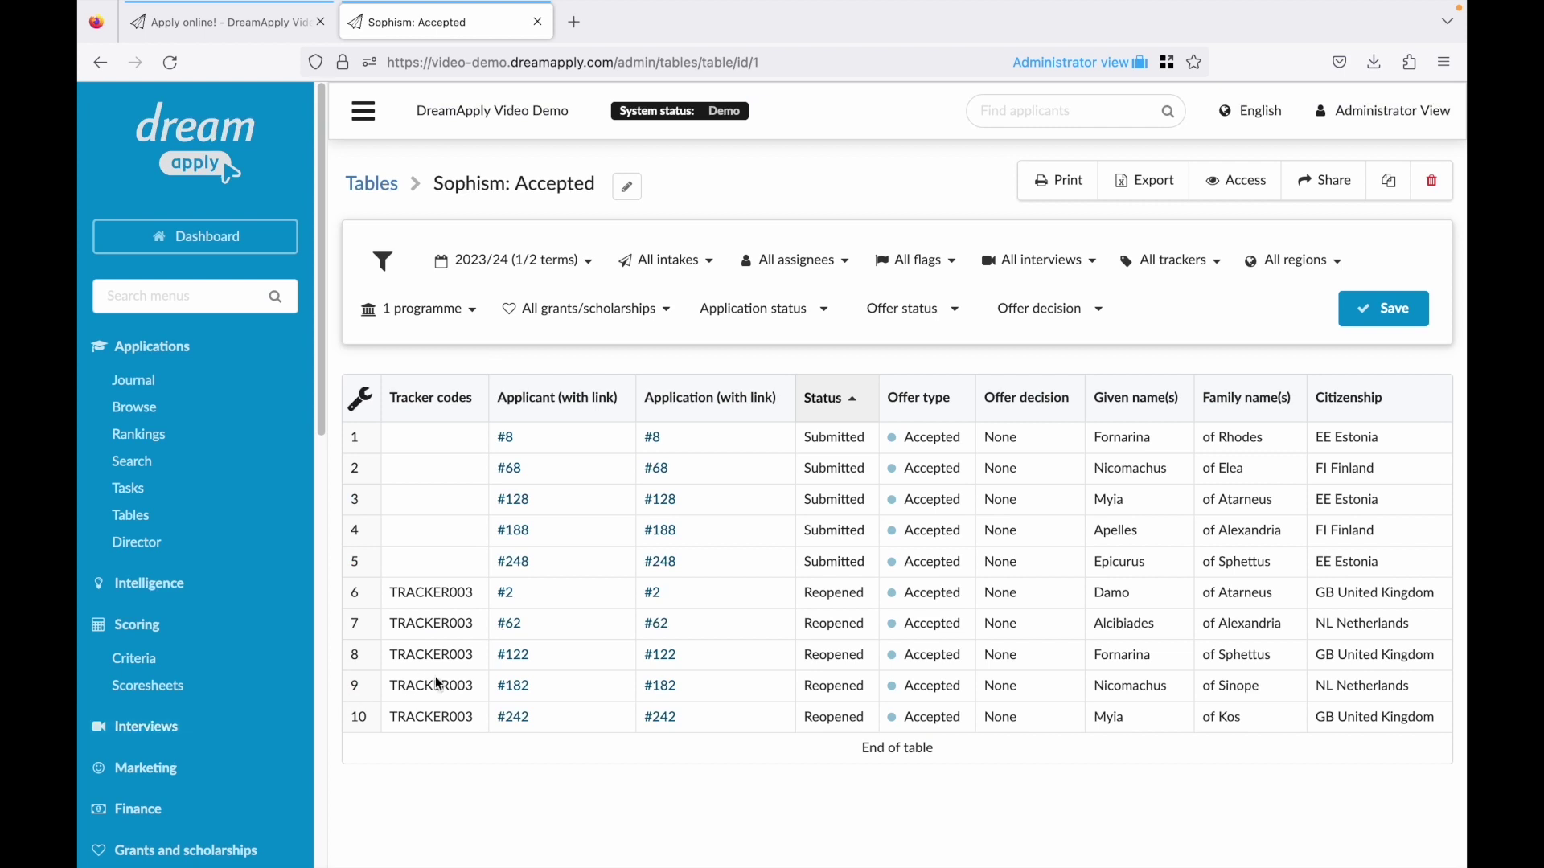
pyautogui.click(371, 184)
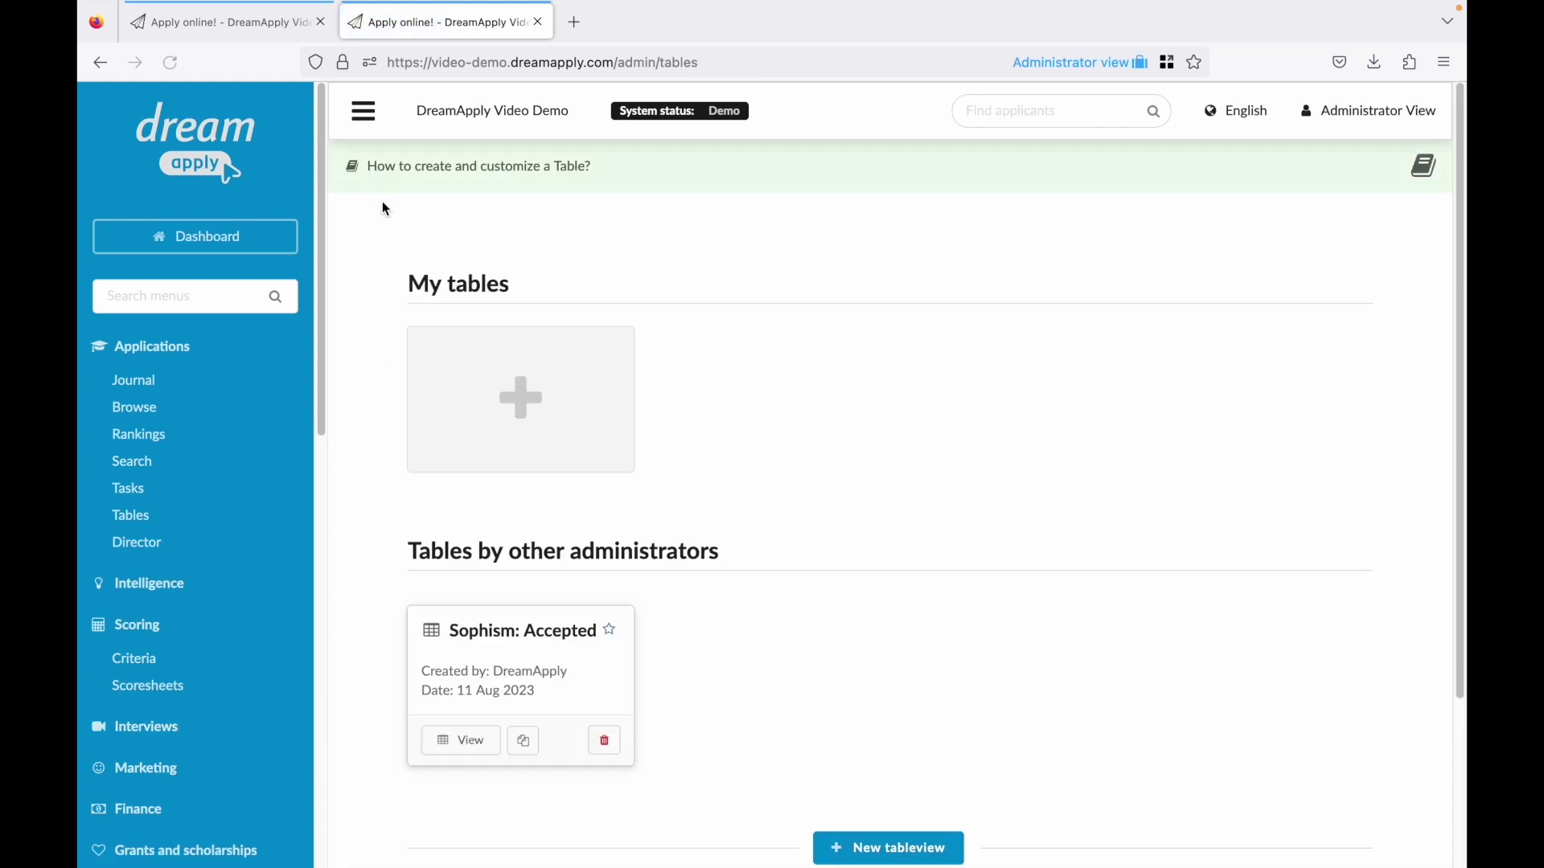
# Clone the Sophism: Accepted table and filter its programmes to the two Master programmes.
pyautogui.click(525, 742)
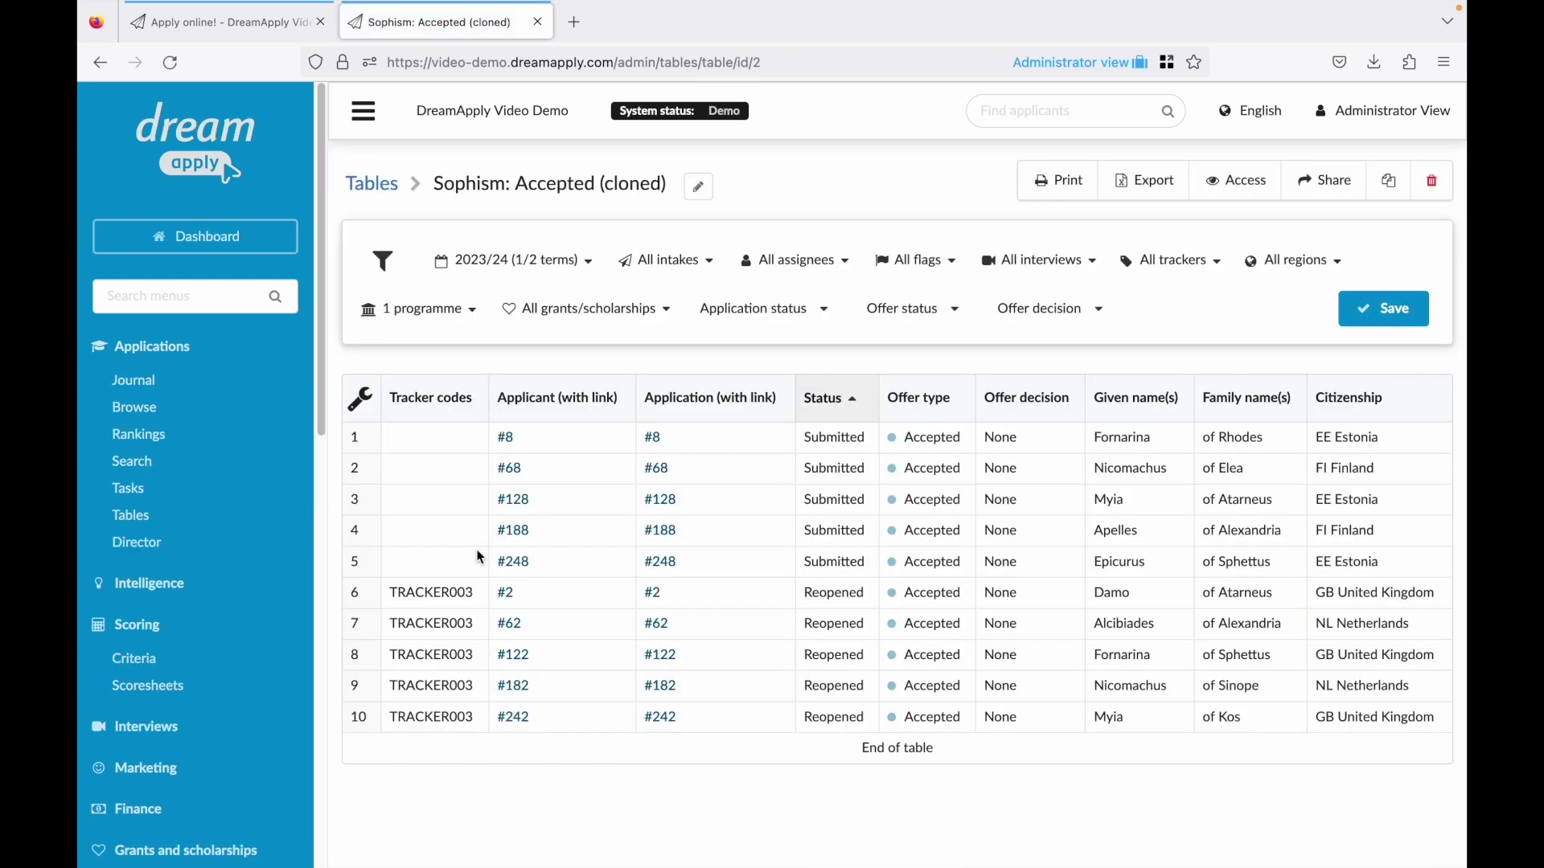
pyautogui.click(464, 312)
pyautogui.click(645, 469)
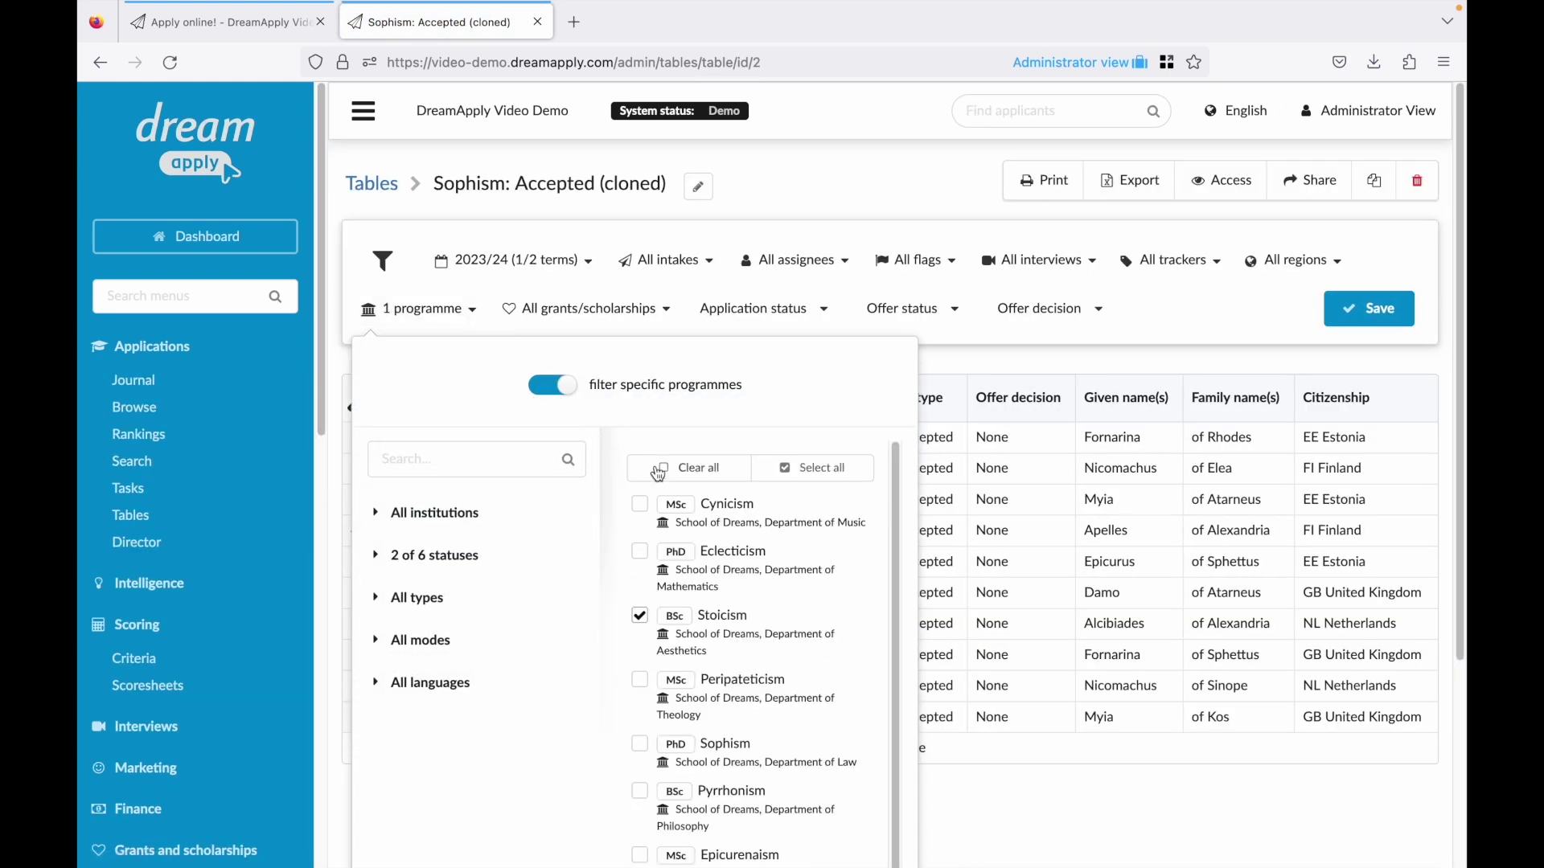
pyautogui.scroll(-1, 695, 555)
pyautogui.scroll(-3, 706, 571)
pyautogui.click(727, 744)
pyautogui.click(728, 816)
pyautogui.scroll(3, 1029, 568)
pyautogui.click(1383, 305)
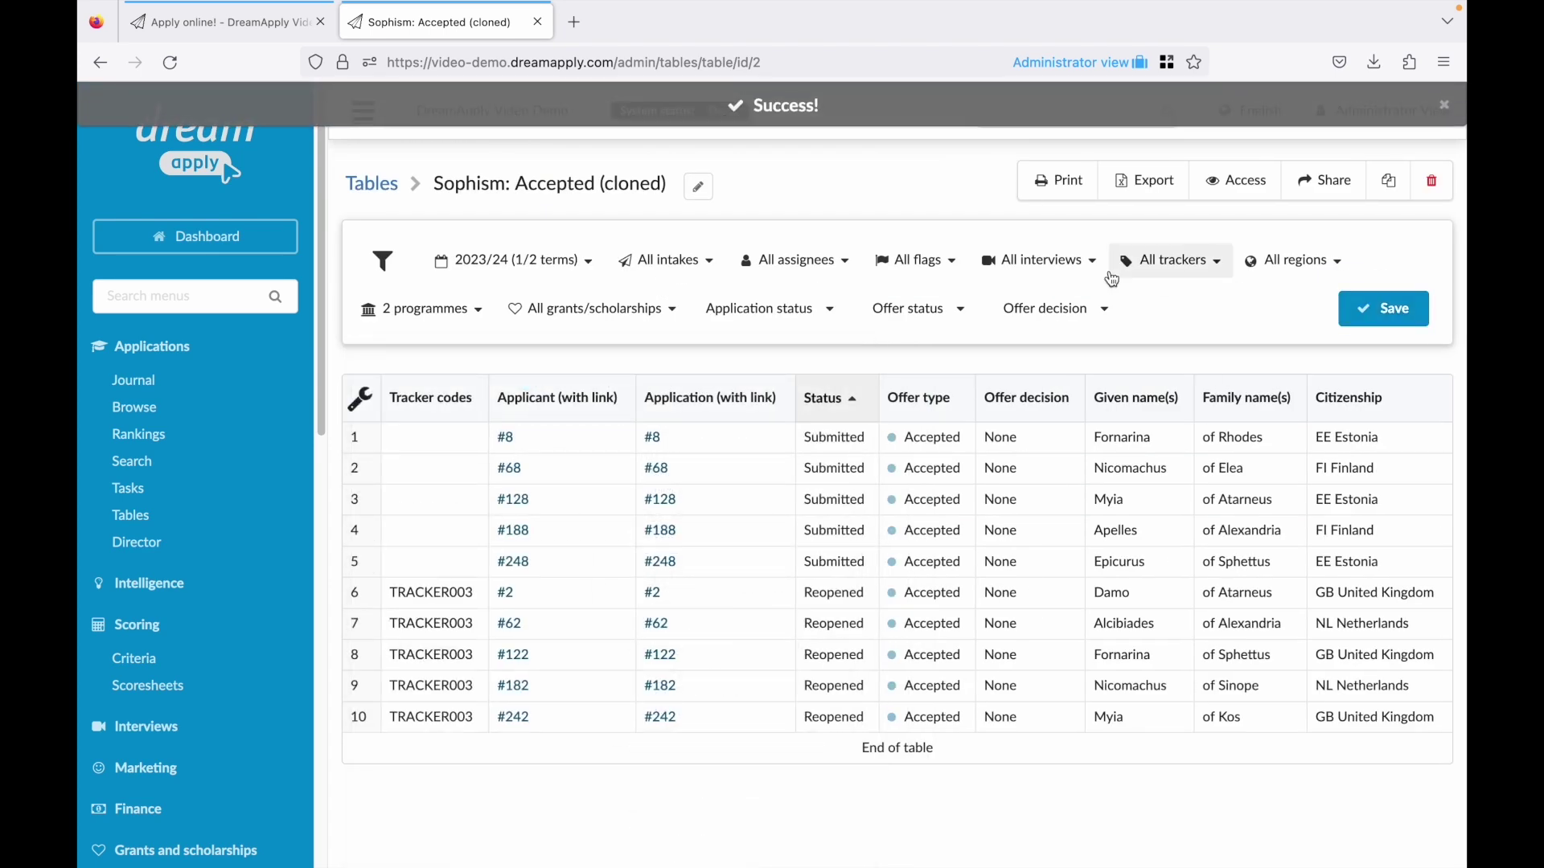
# Rename the cloned table to 'Masters: Accepted'.
pyautogui.click(700, 188)
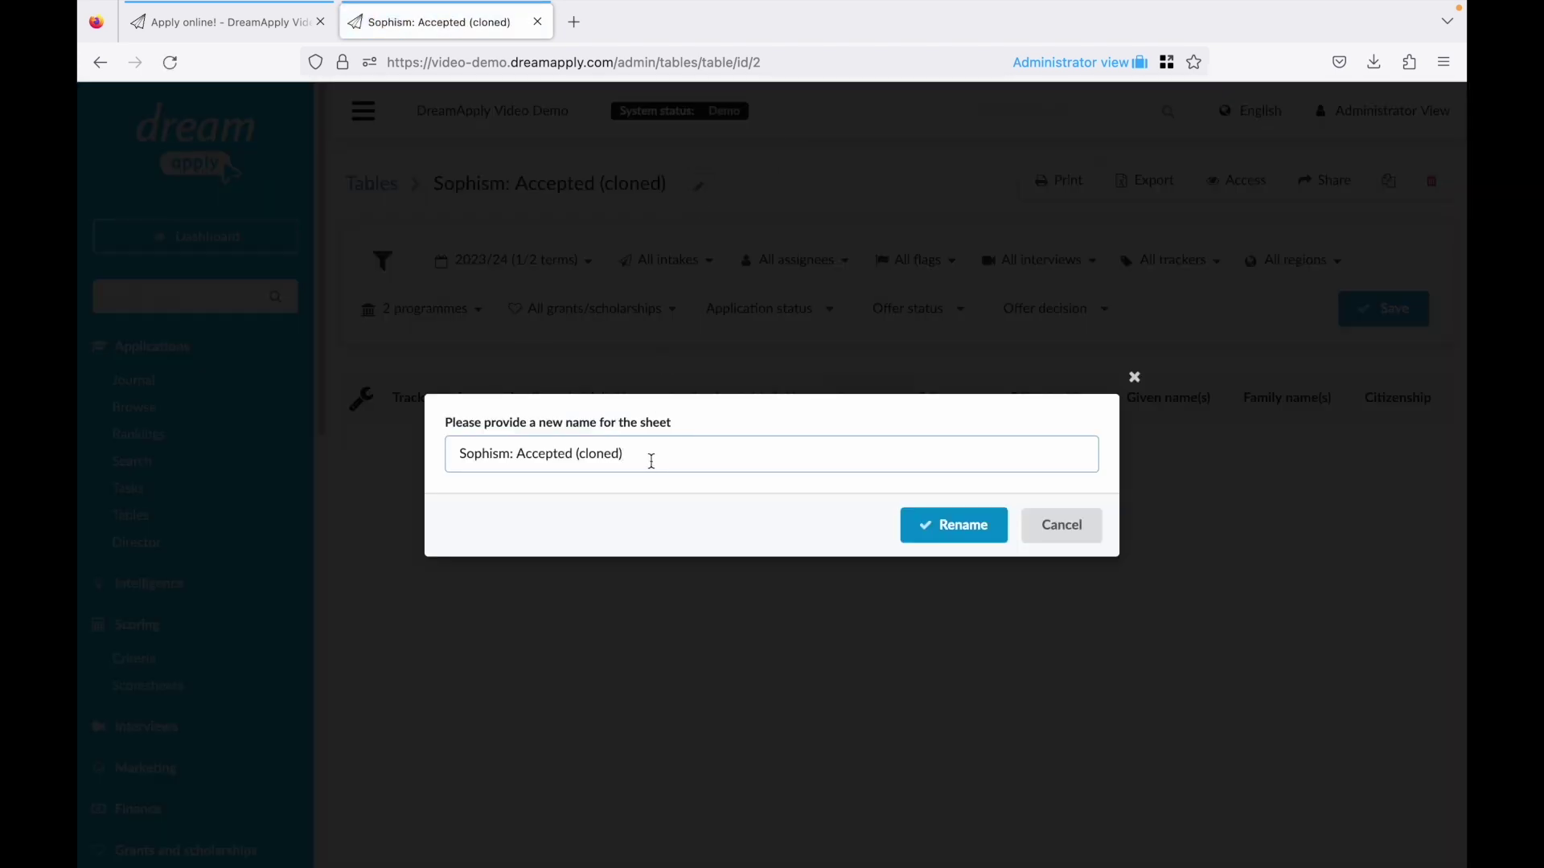
pyautogui.doubleClick(486, 452)
pyautogui.write('Masters')
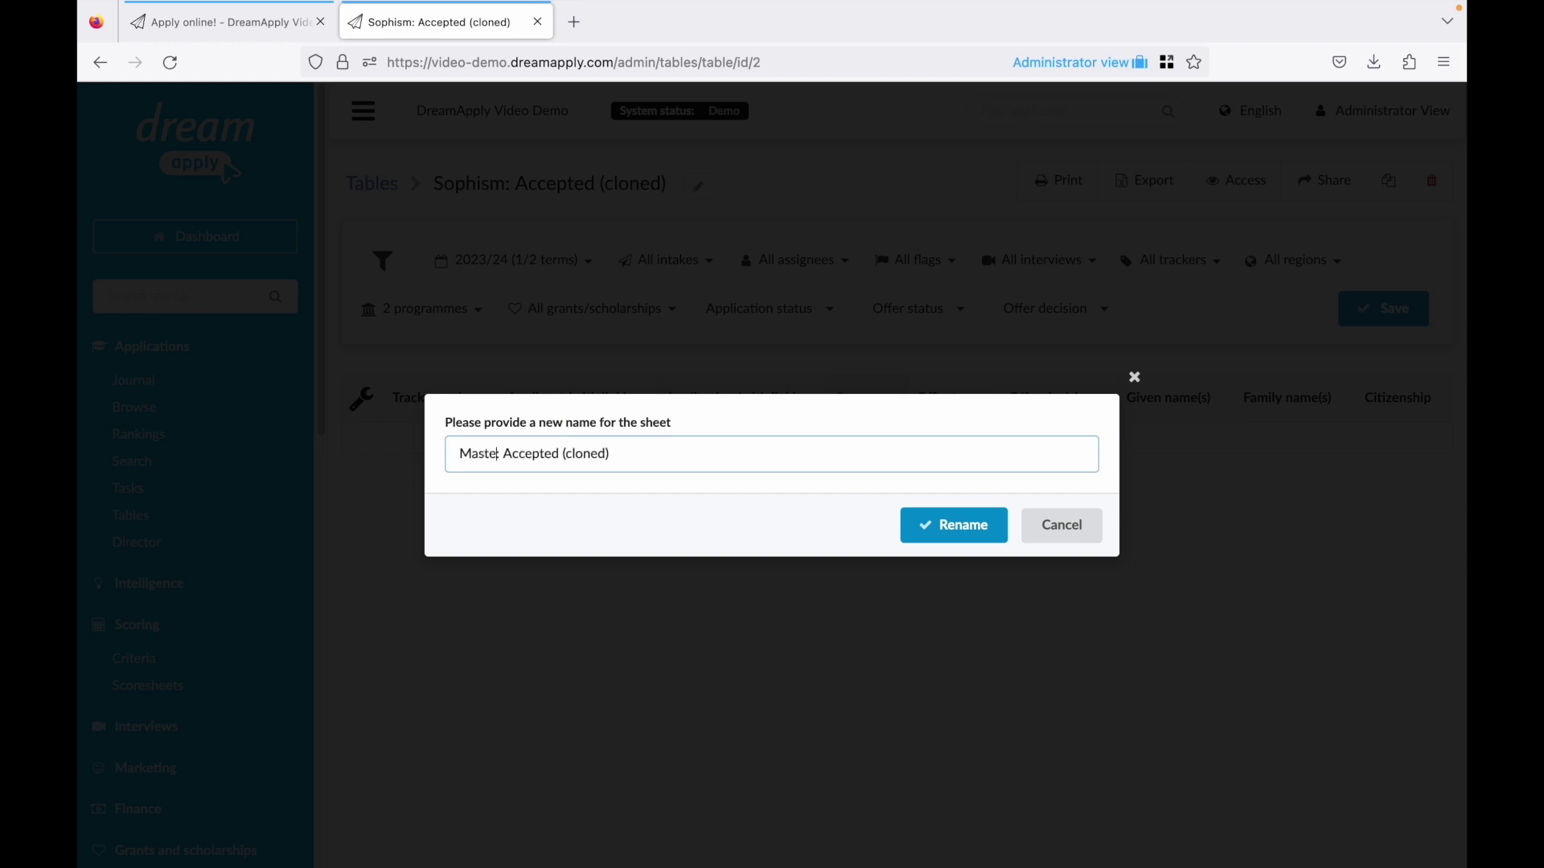
pyautogui.moveTo(626, 455); pyautogui.dragTo(574, 453)
pyautogui.press('BackSpace')
pyautogui.click(946, 525)
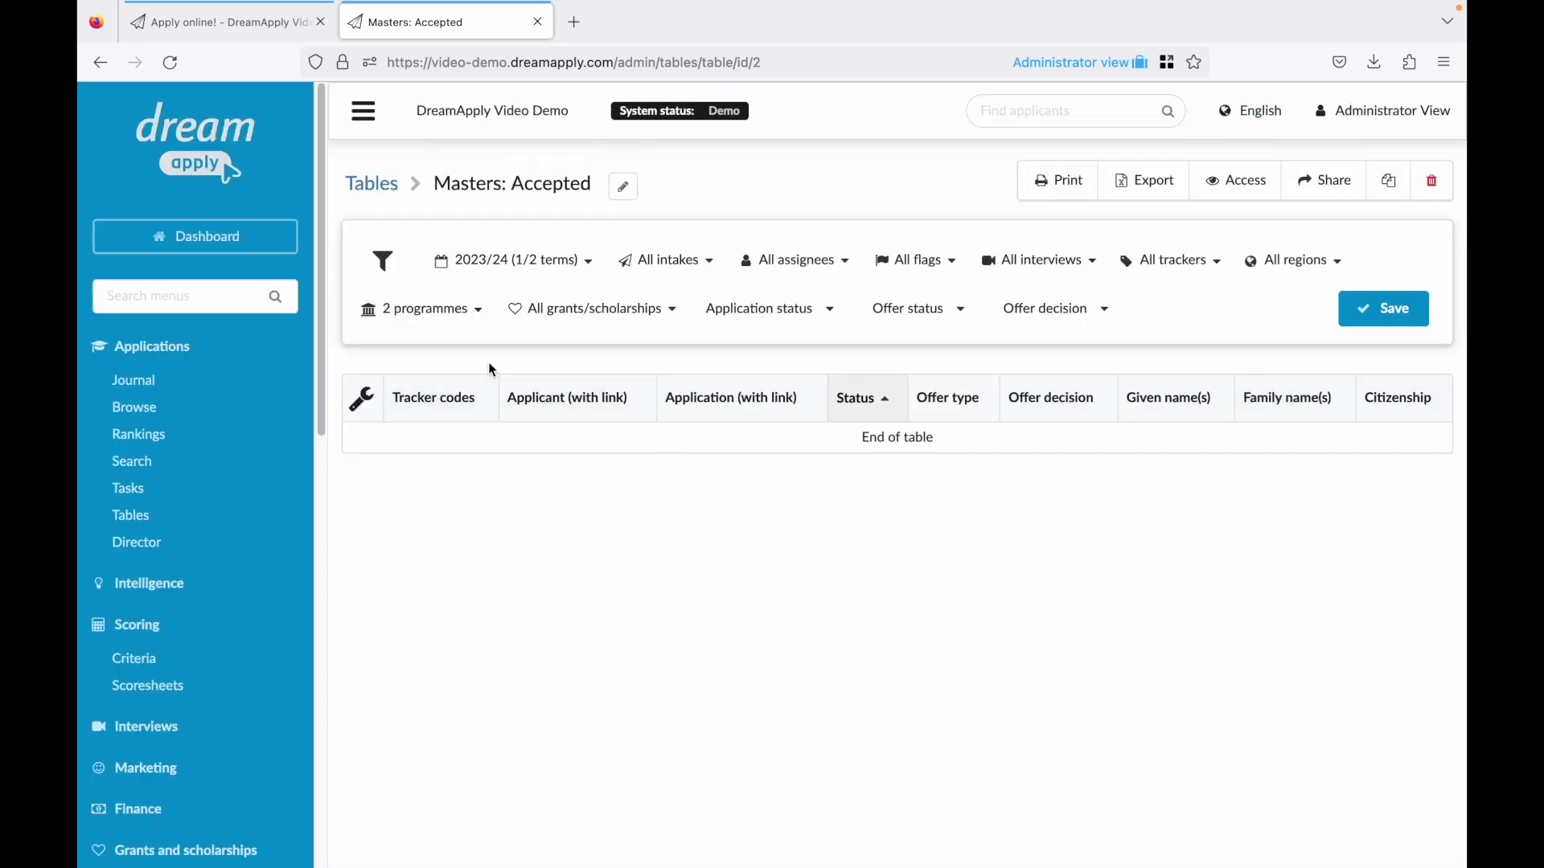
# Add Spring semester 2023/24 to the term filter and check the listed applicant.
pyautogui.click(451, 264)
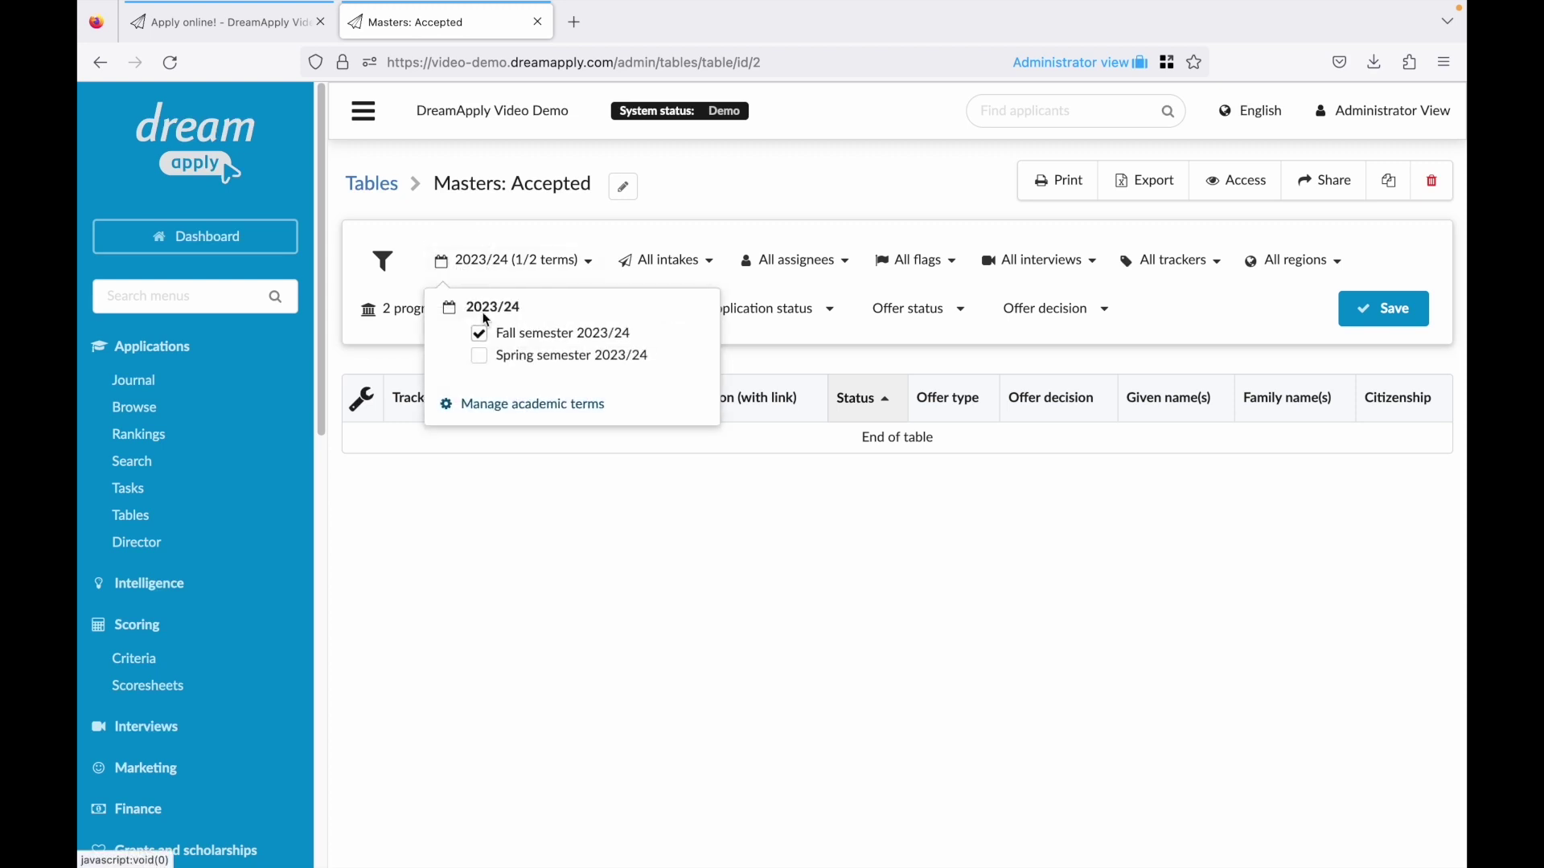
pyautogui.click(510, 363)
pyautogui.click(1389, 320)
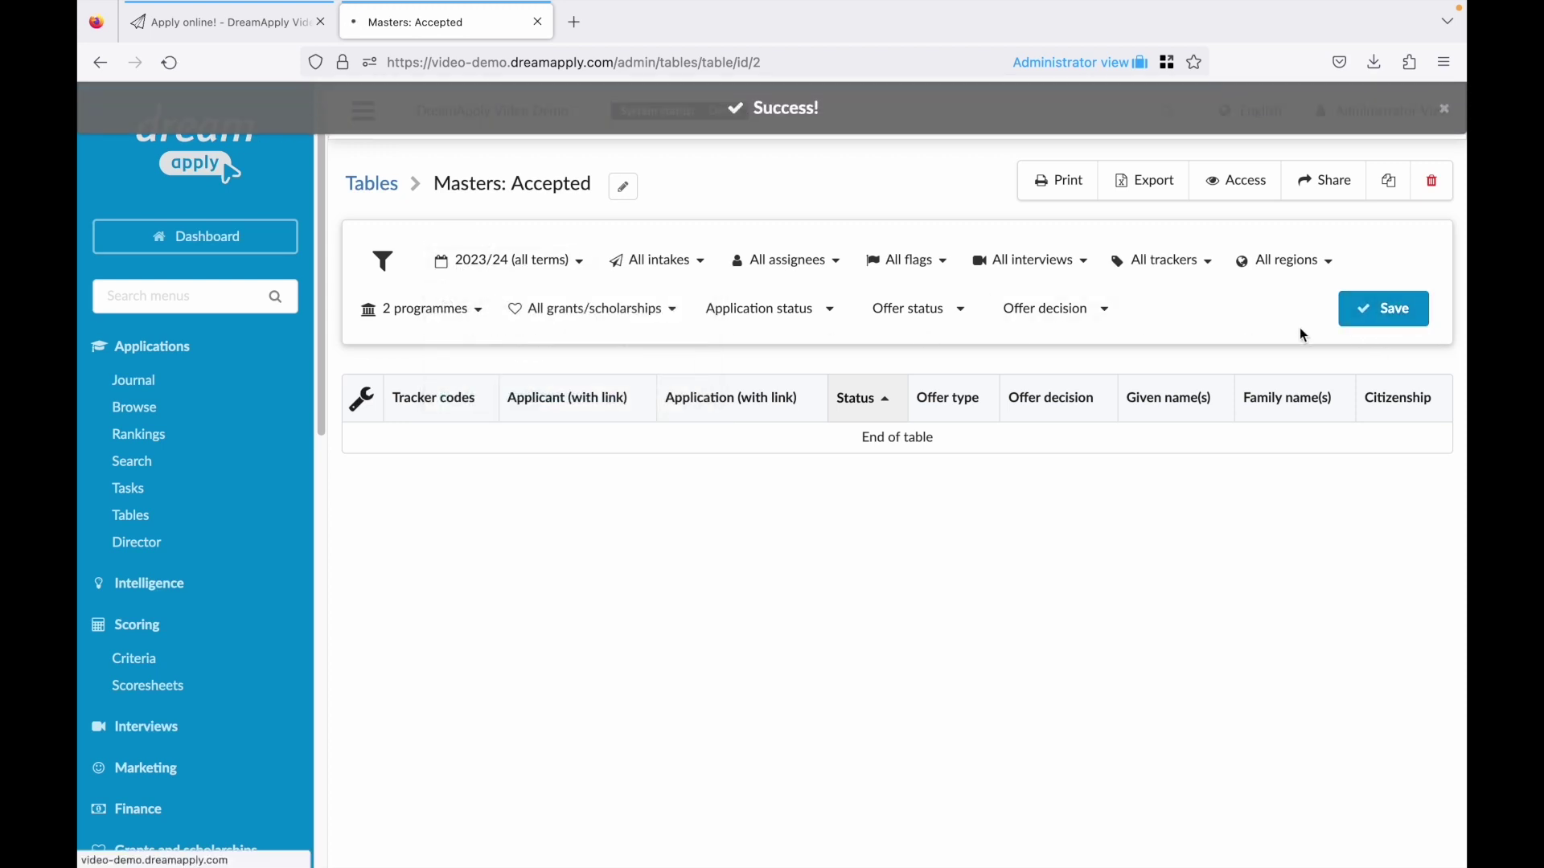
pyautogui.click(520, 438)
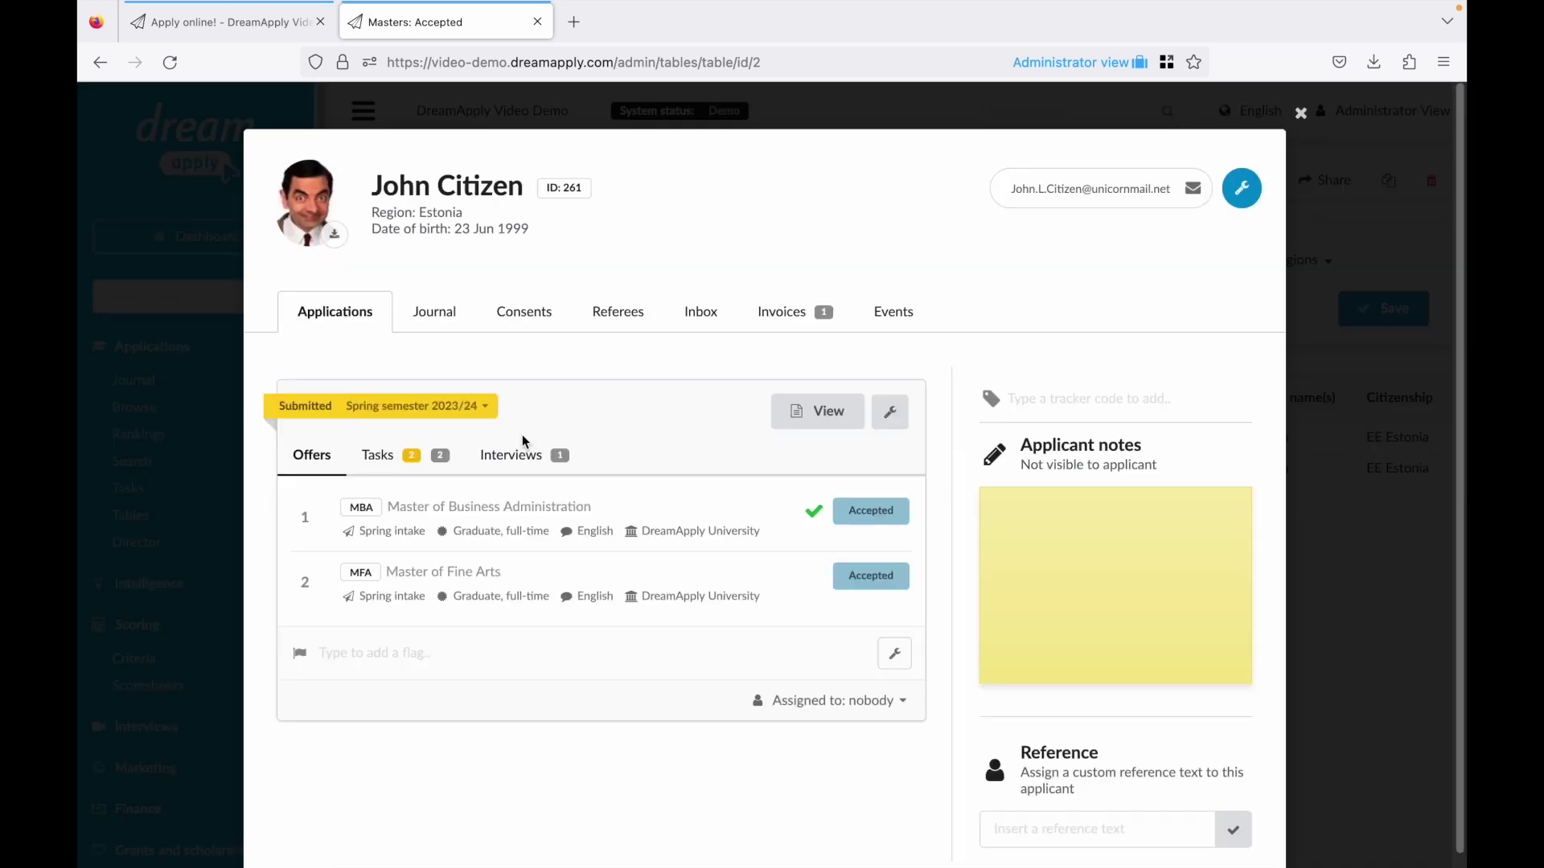
pyautogui.click(1331, 437)
# Filter to Final offer decisions, save, and rename the table 'Masters: Accepted Final'.
pyautogui.click(1059, 317)
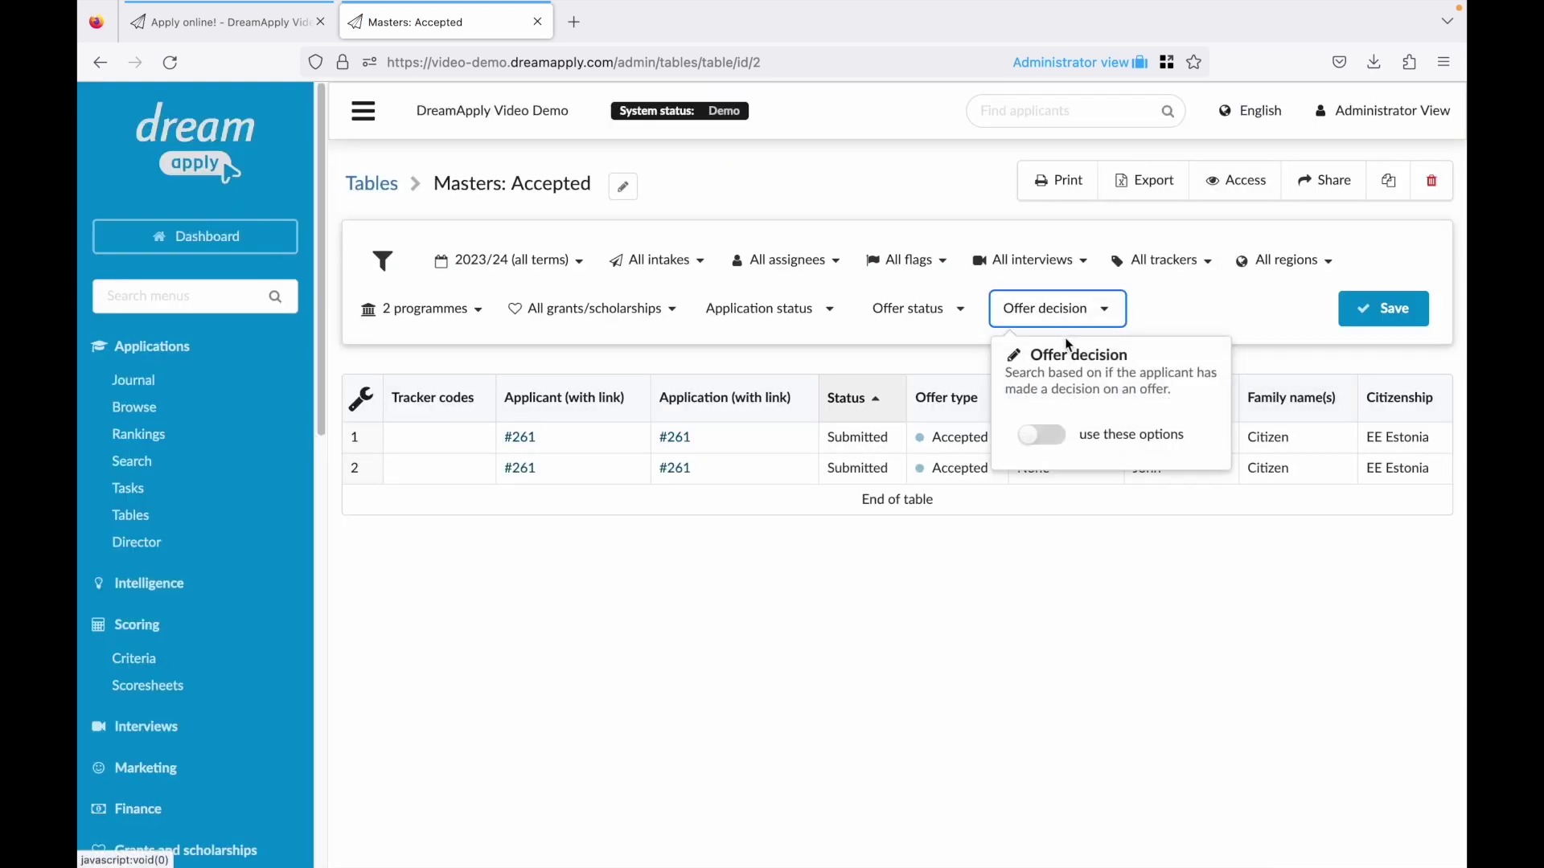
pyautogui.click(1047, 439)
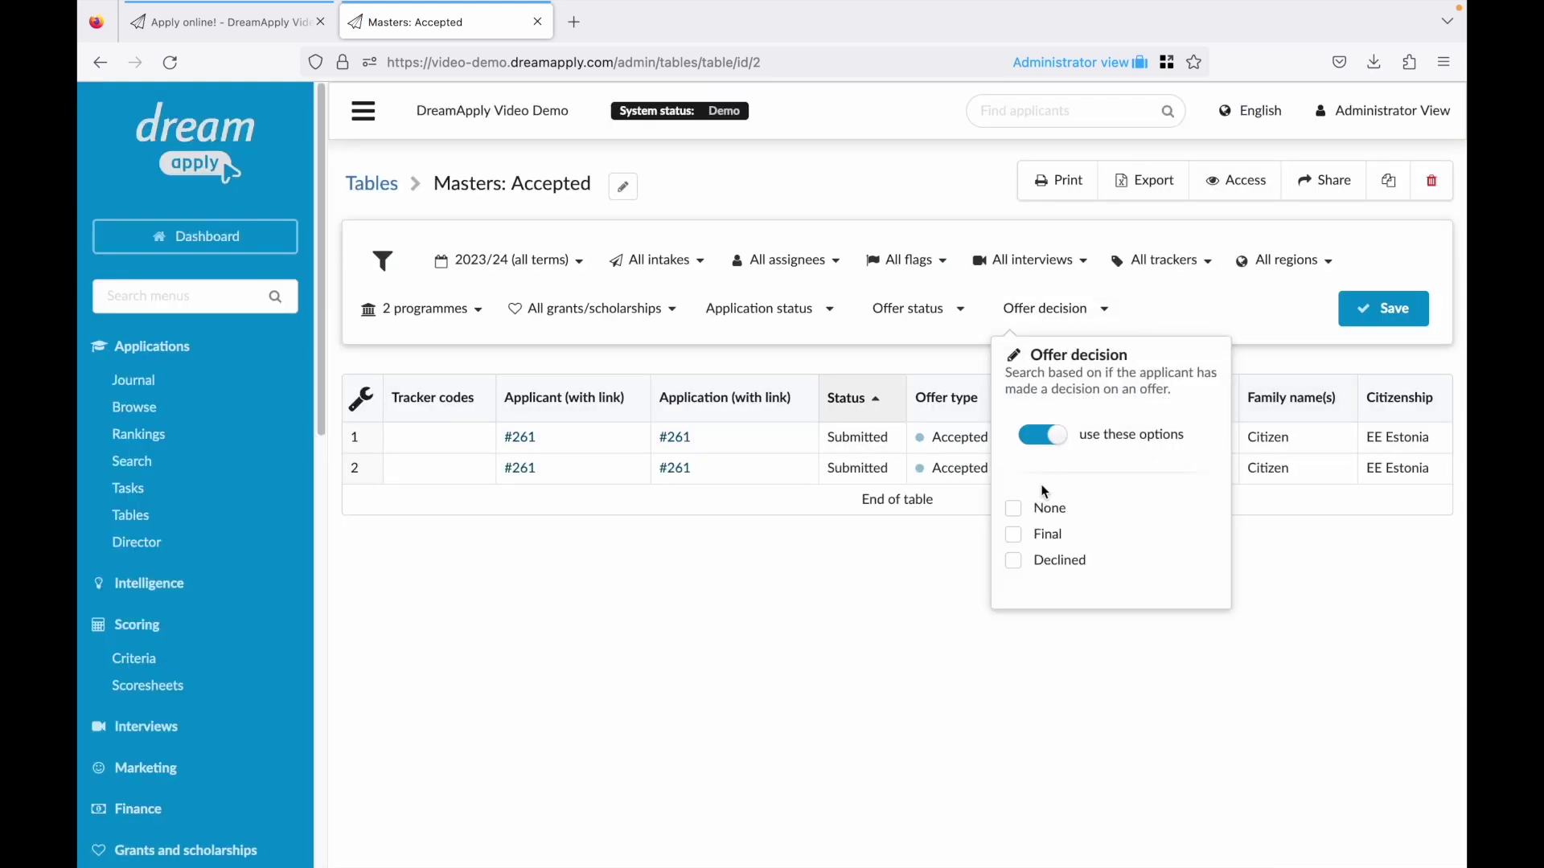
pyautogui.click(1376, 311)
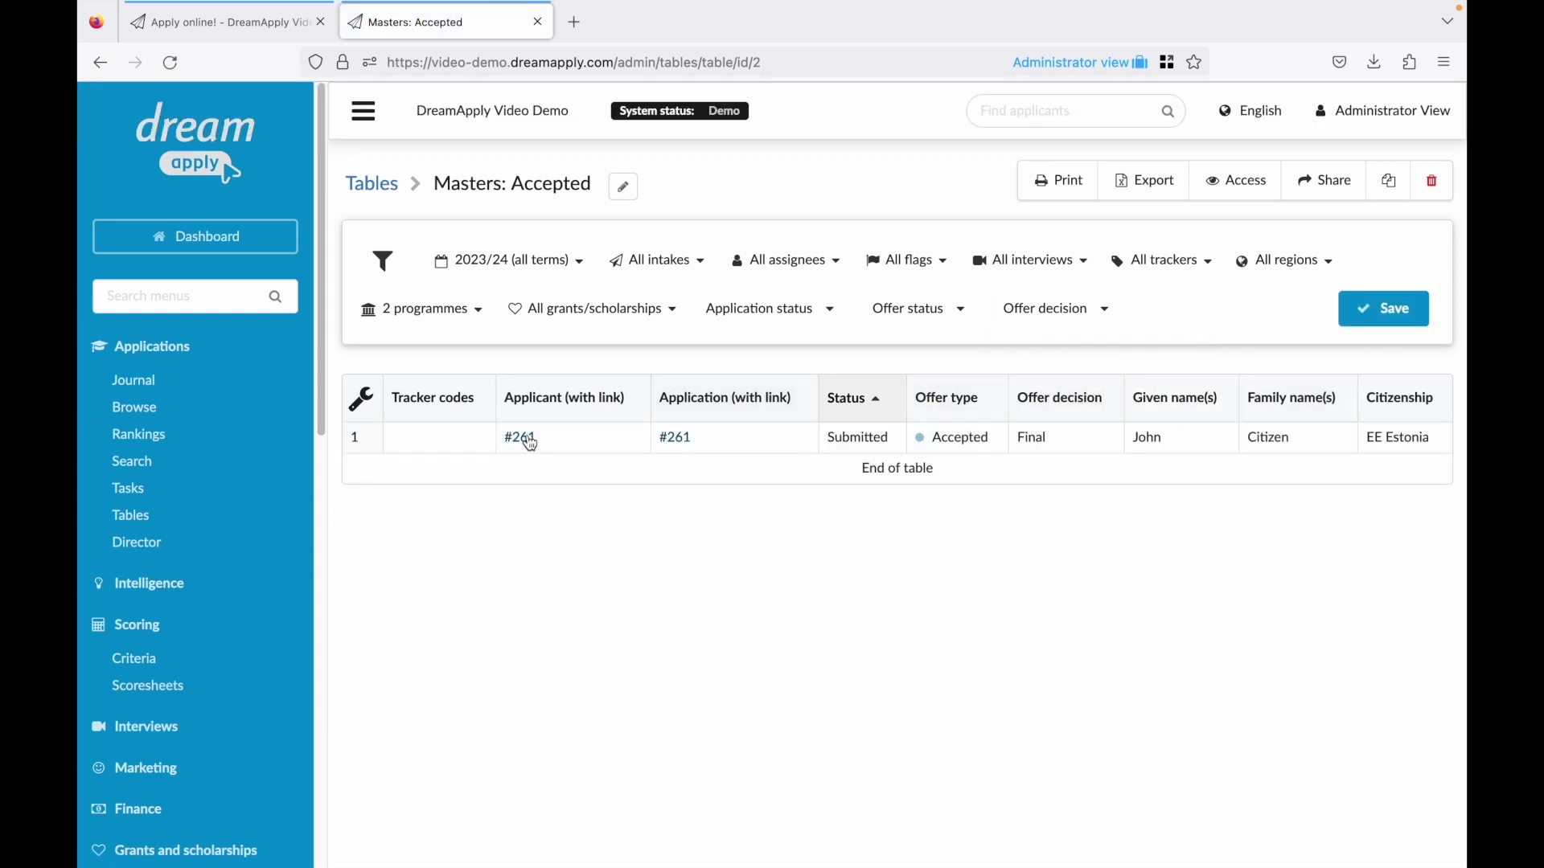
pyautogui.click(623, 188)
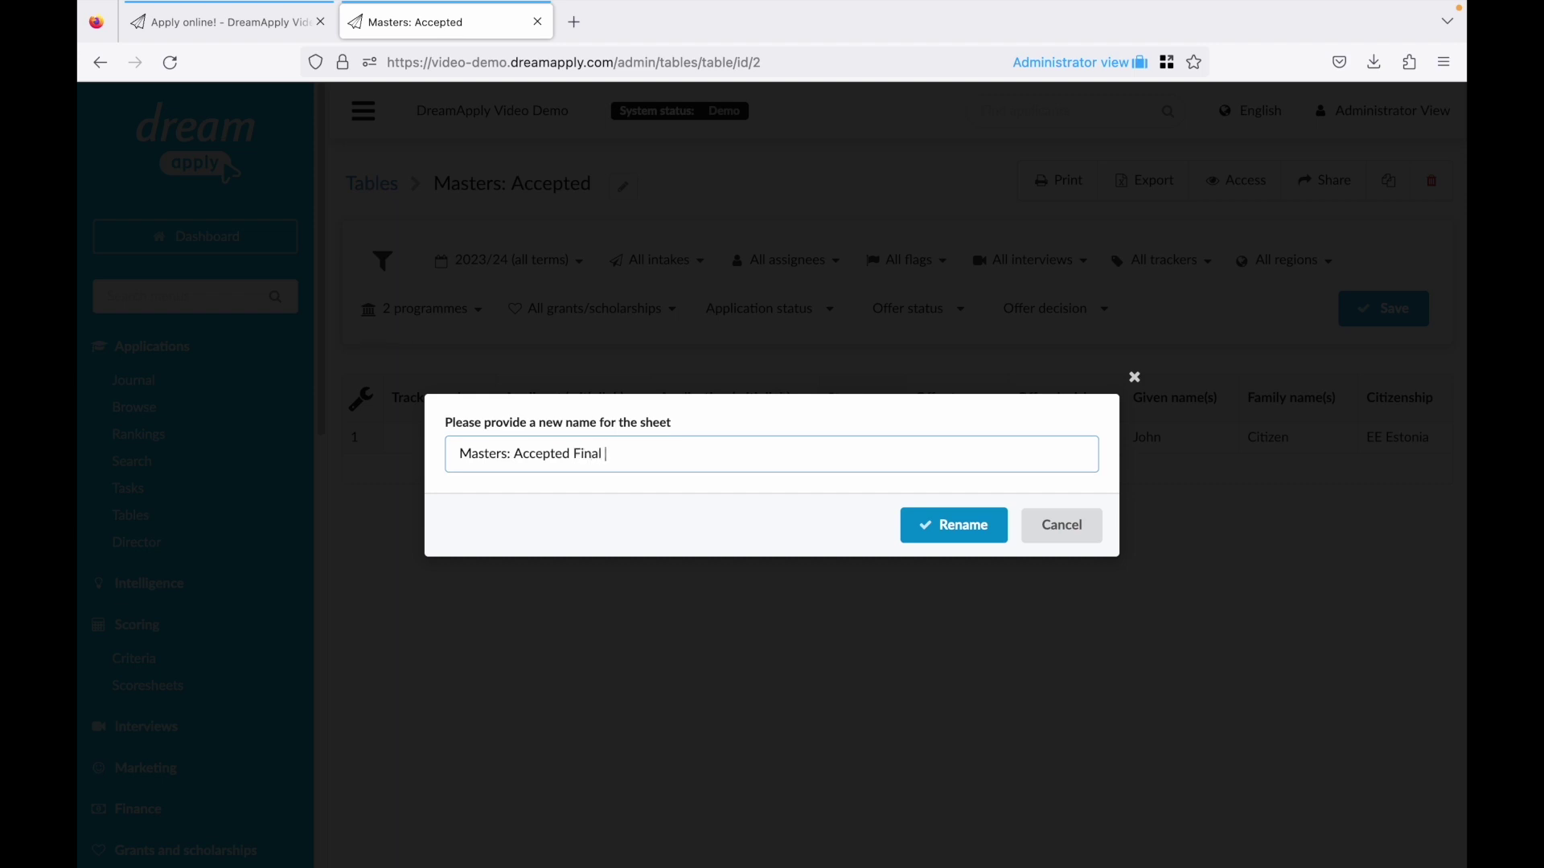
pyautogui.write('Final')
pyautogui.press('Return')
pyautogui.click(370, 184)
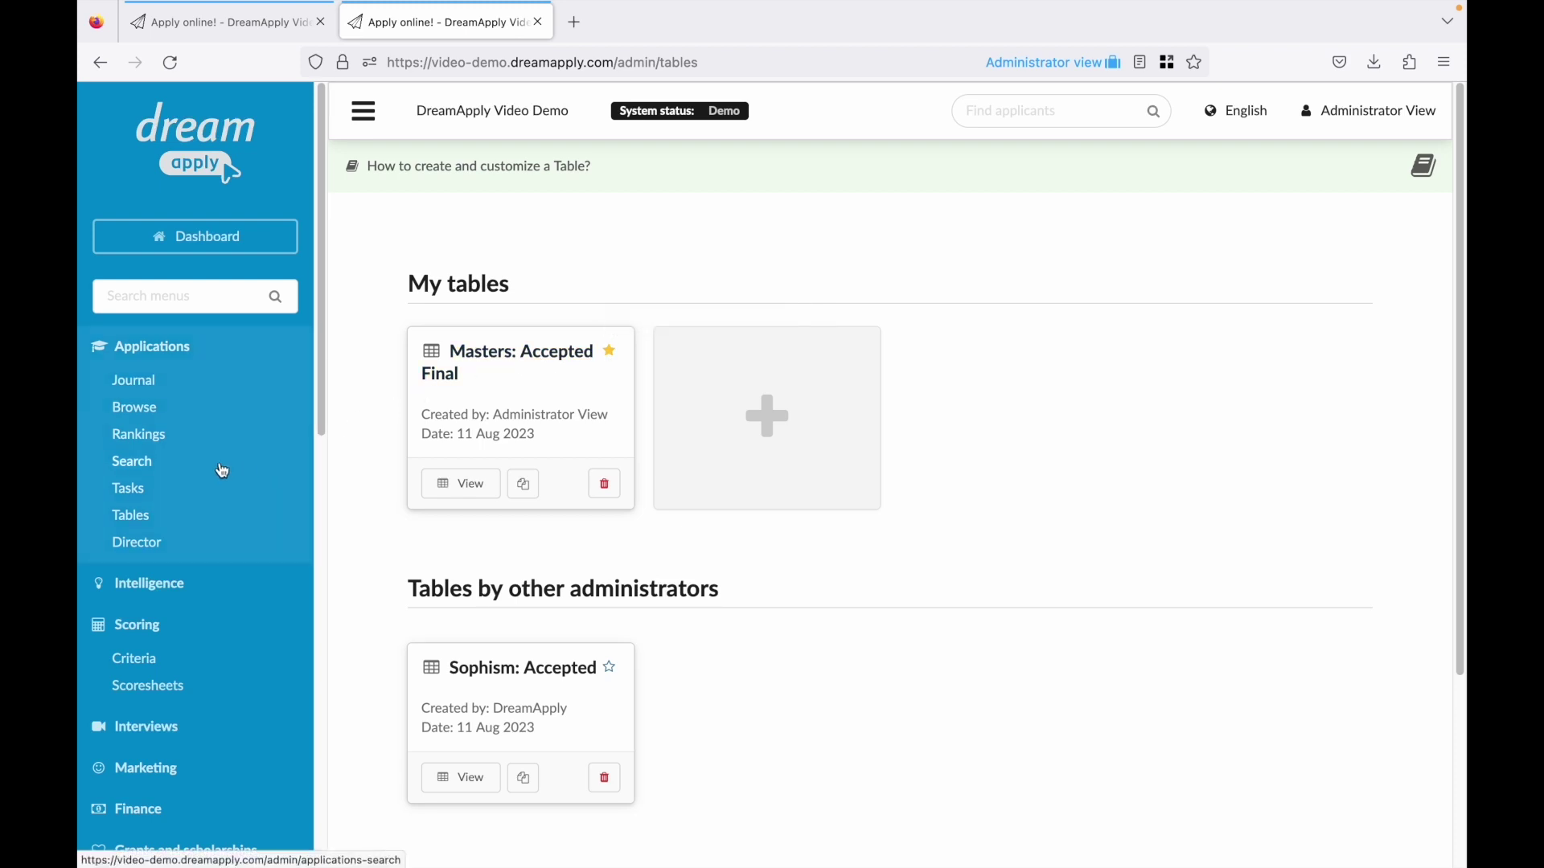
# Open the MBA ranking, review the 106 score breakdown, and open the Accepted offer.
pyautogui.click(188, 443)
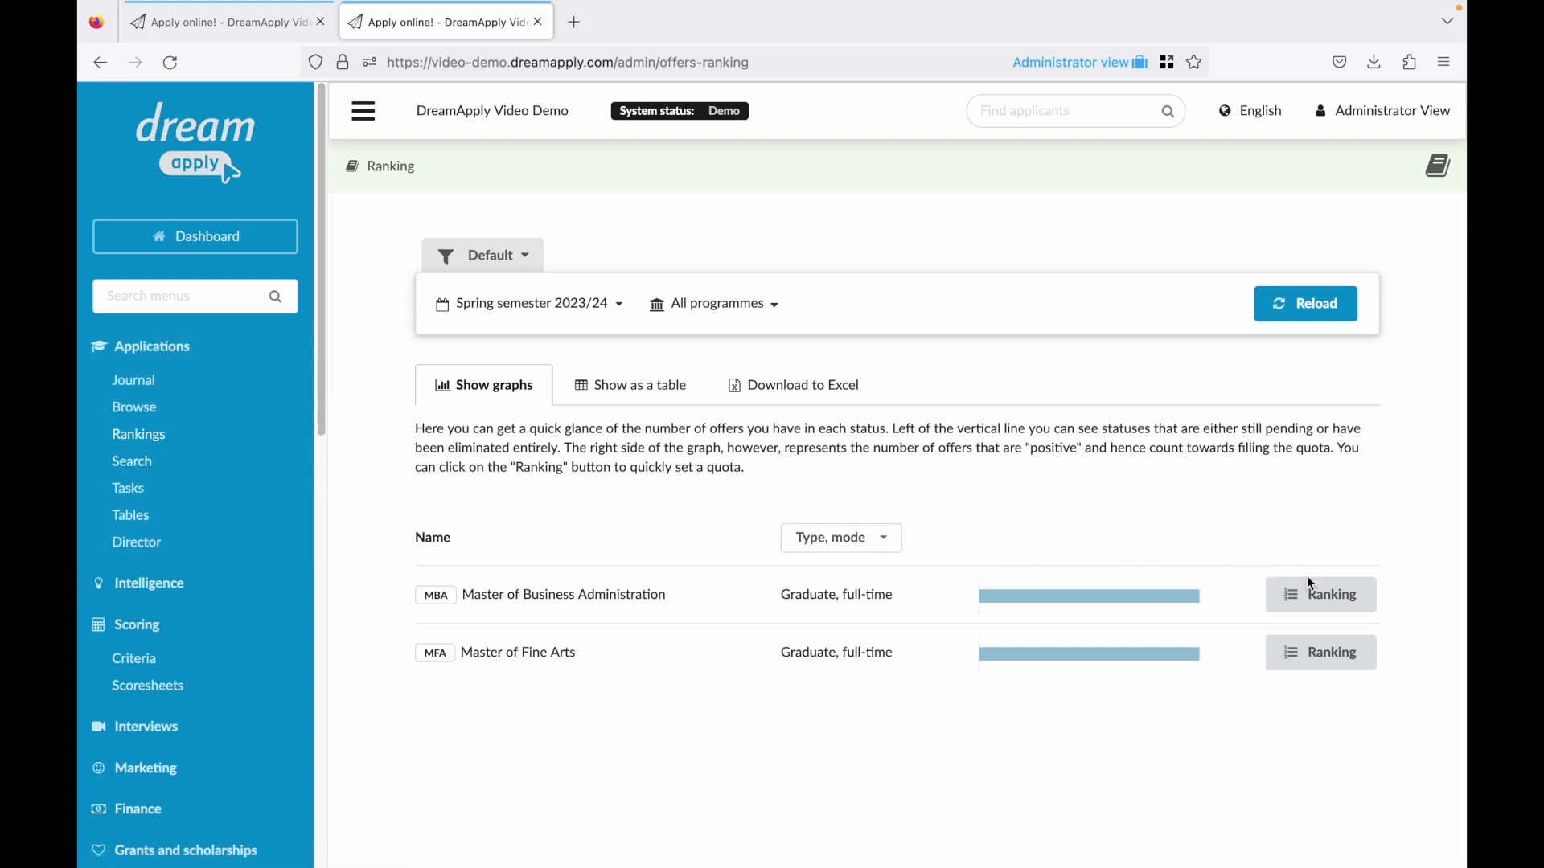
pyautogui.click(1325, 593)
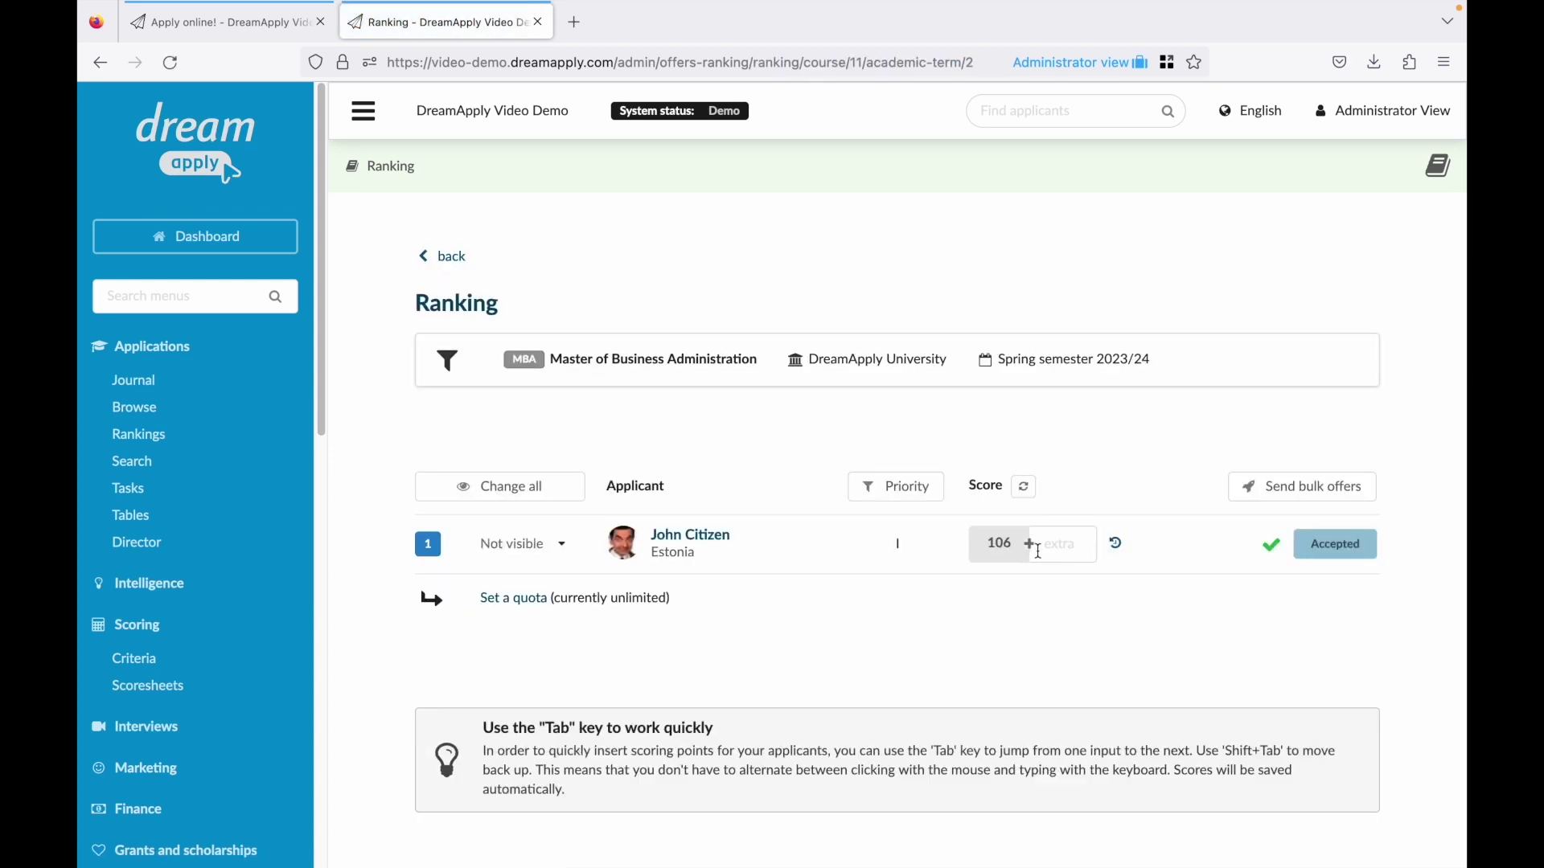
pyautogui.click(1009, 551)
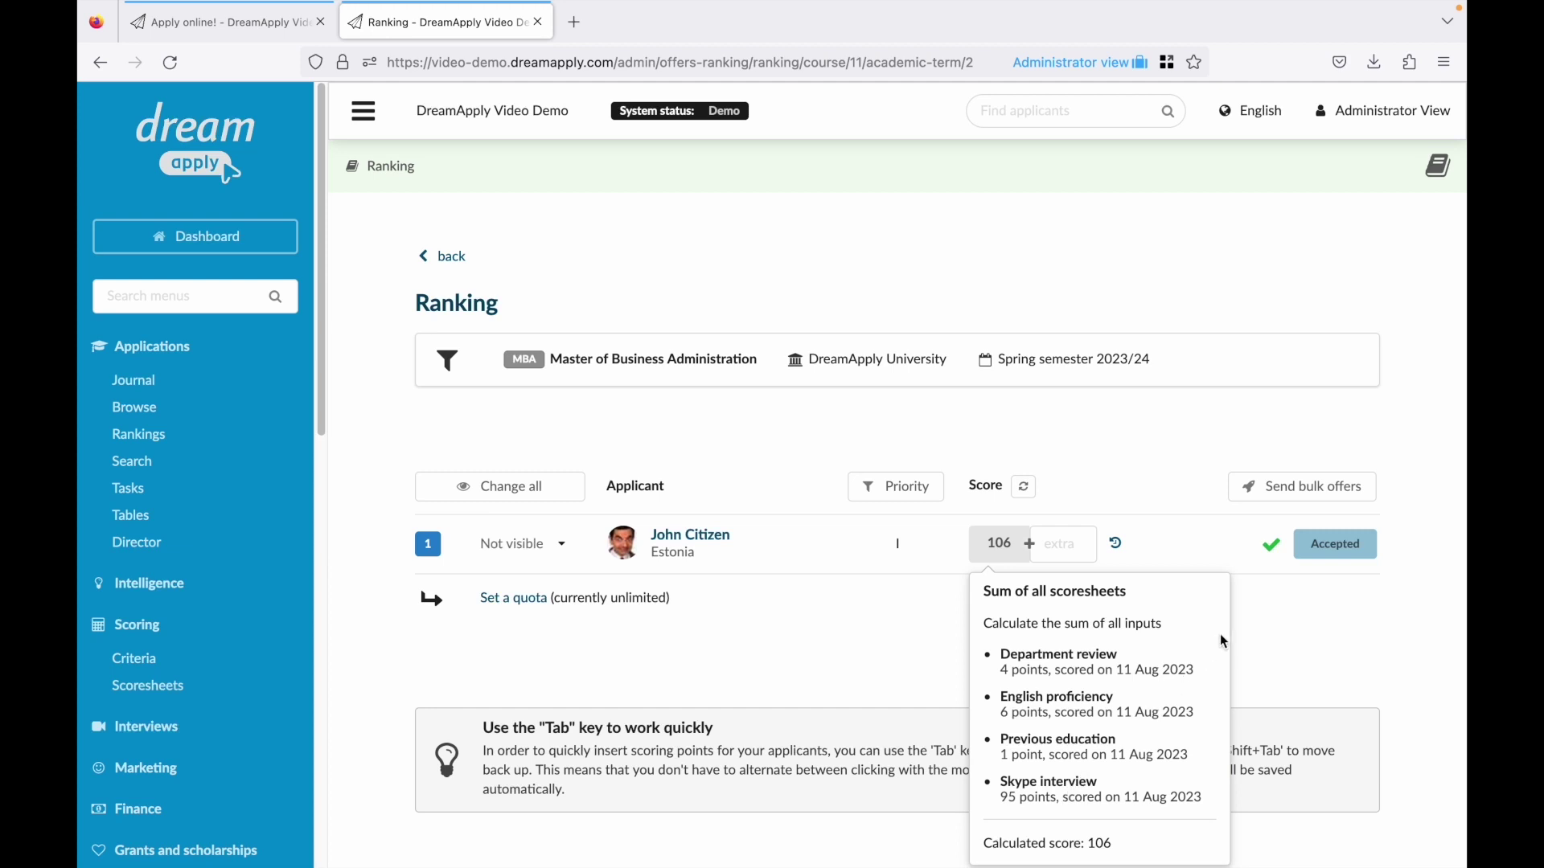
pyautogui.click(1335, 552)
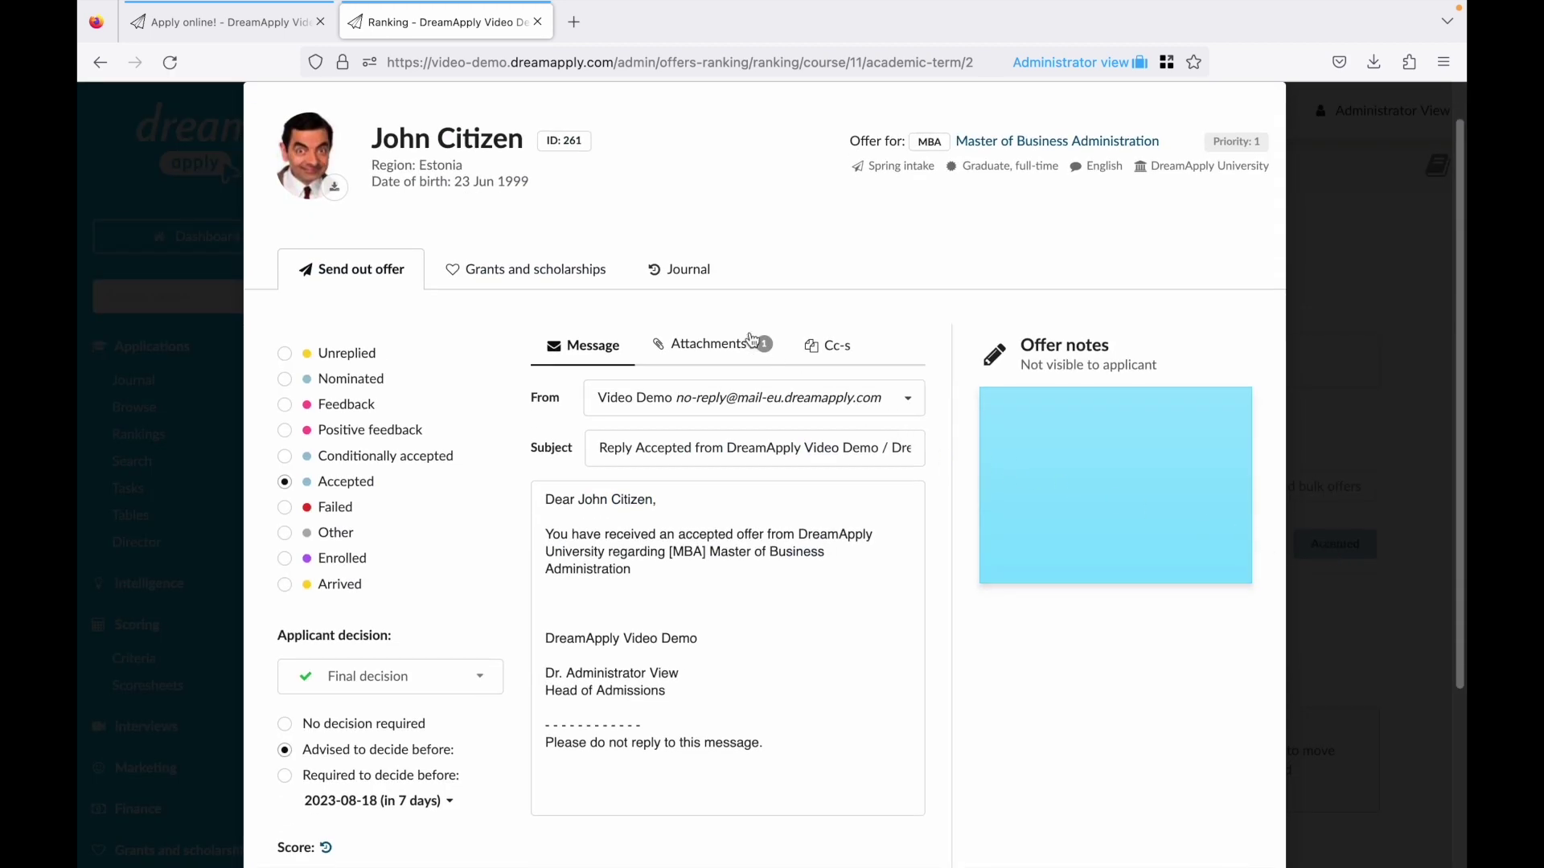
# Award Top Achievers: 11 allocations (€99 tuition, €1,000 travel, €200 allowances) to the MBA offer.
pyautogui.click(581, 269)
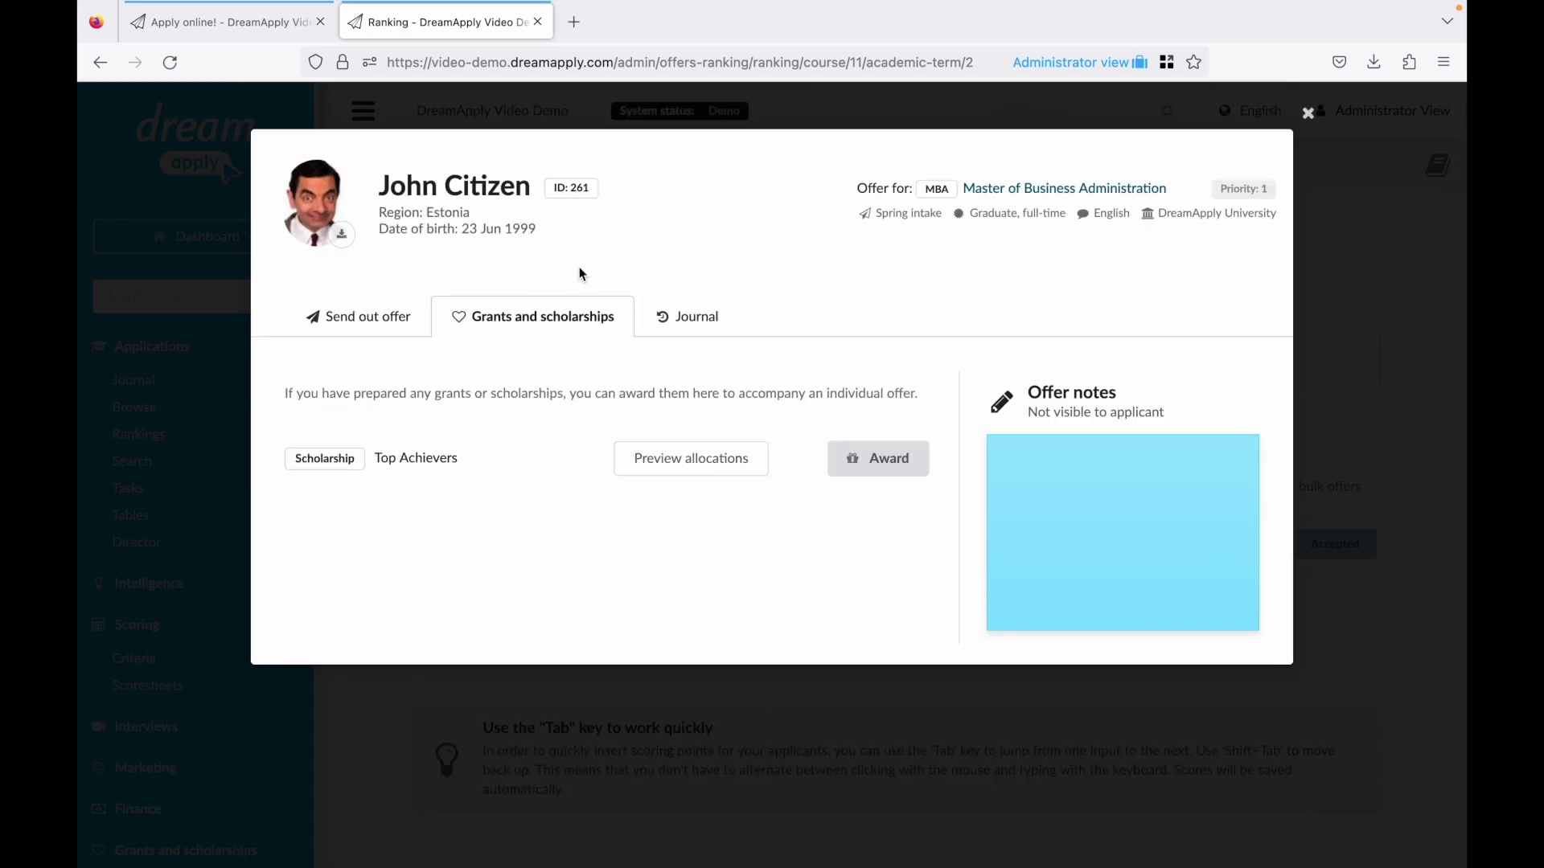
pyautogui.click(683, 457)
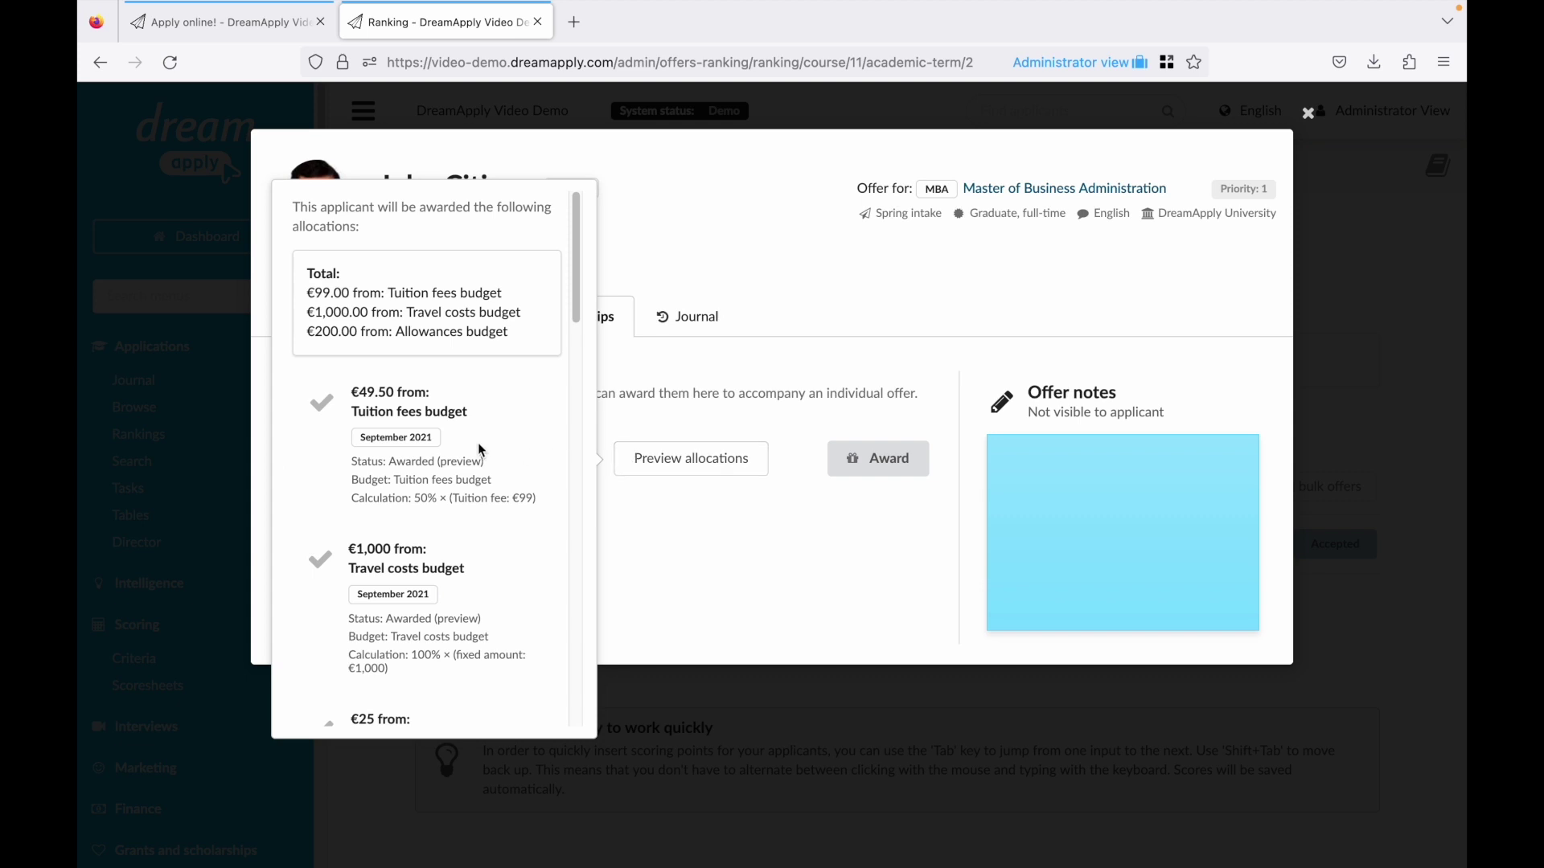
pyautogui.moveTo(582, 320); pyautogui.dragTo(589, 734)
pyautogui.click(850, 456)
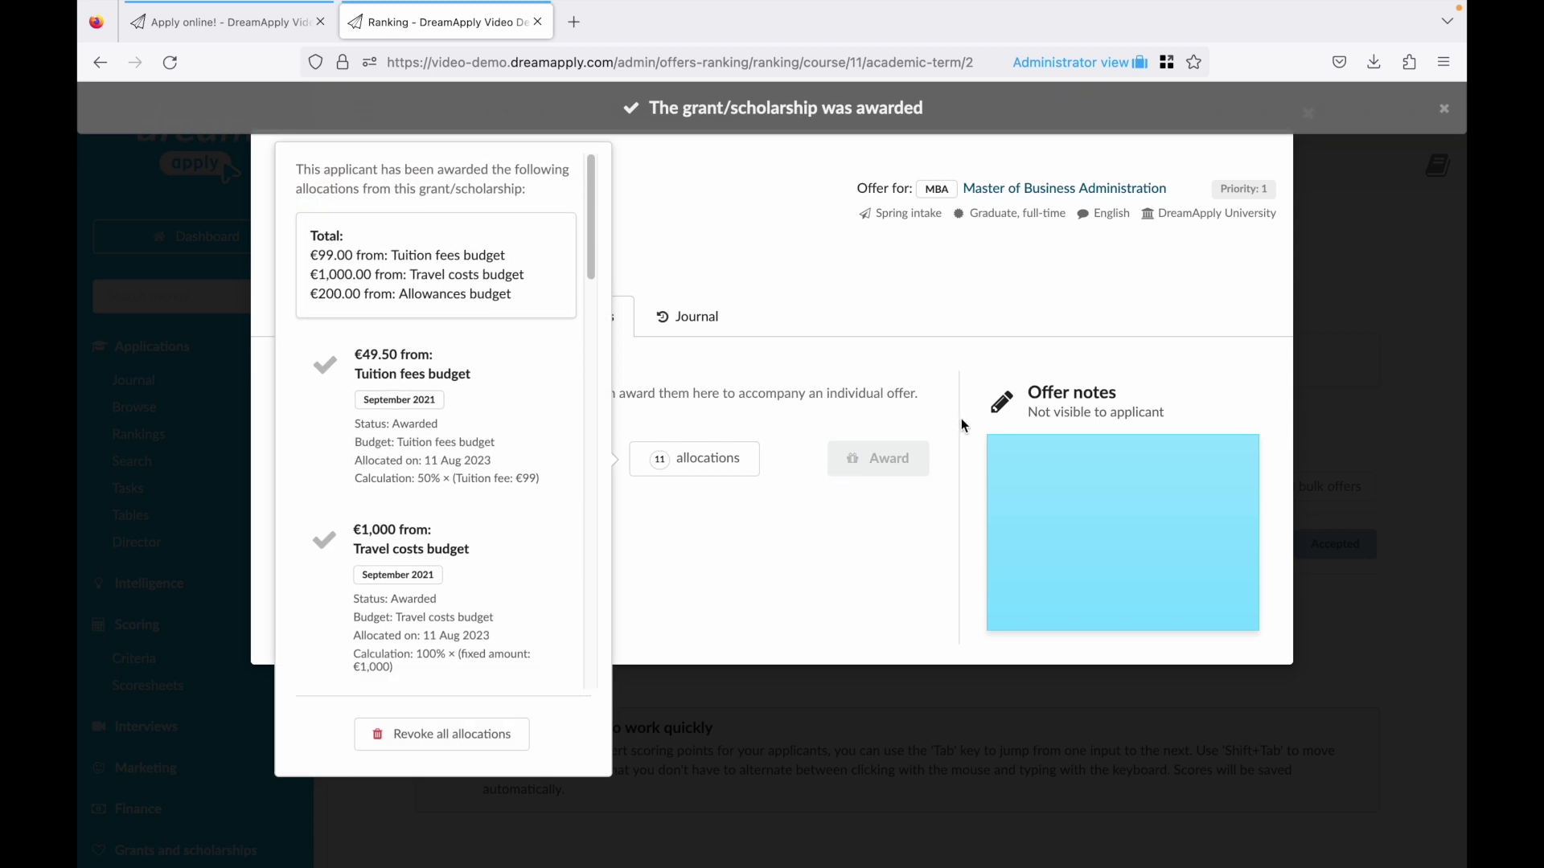
pyautogui.click(1325, 334)
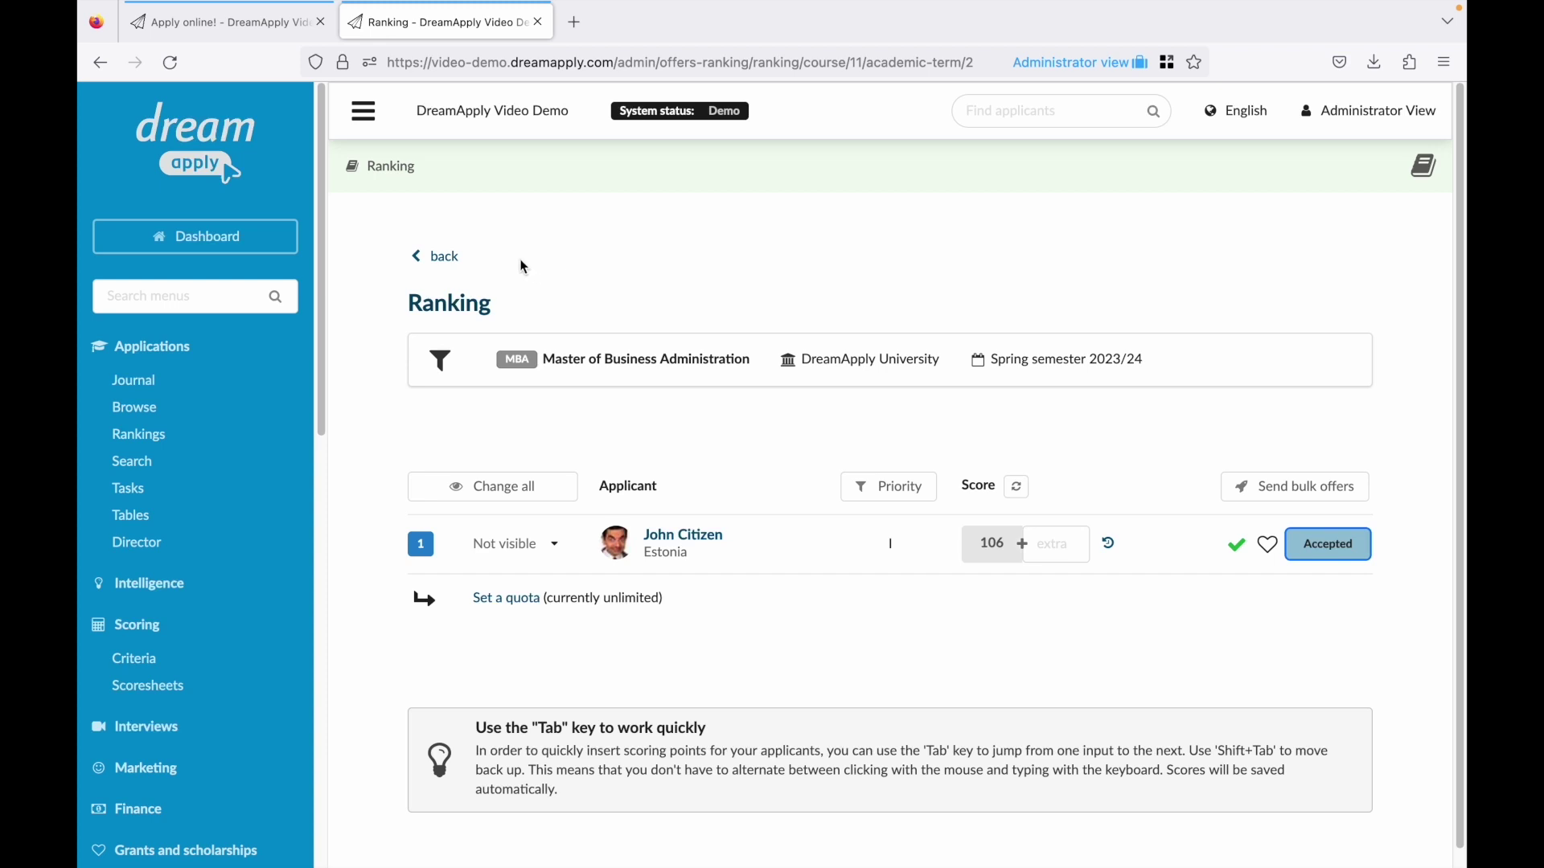
# Switch the rankings to Fall semester 2023/24 and open the MSc Peripateticism ranking.
pyautogui.click(457, 262)
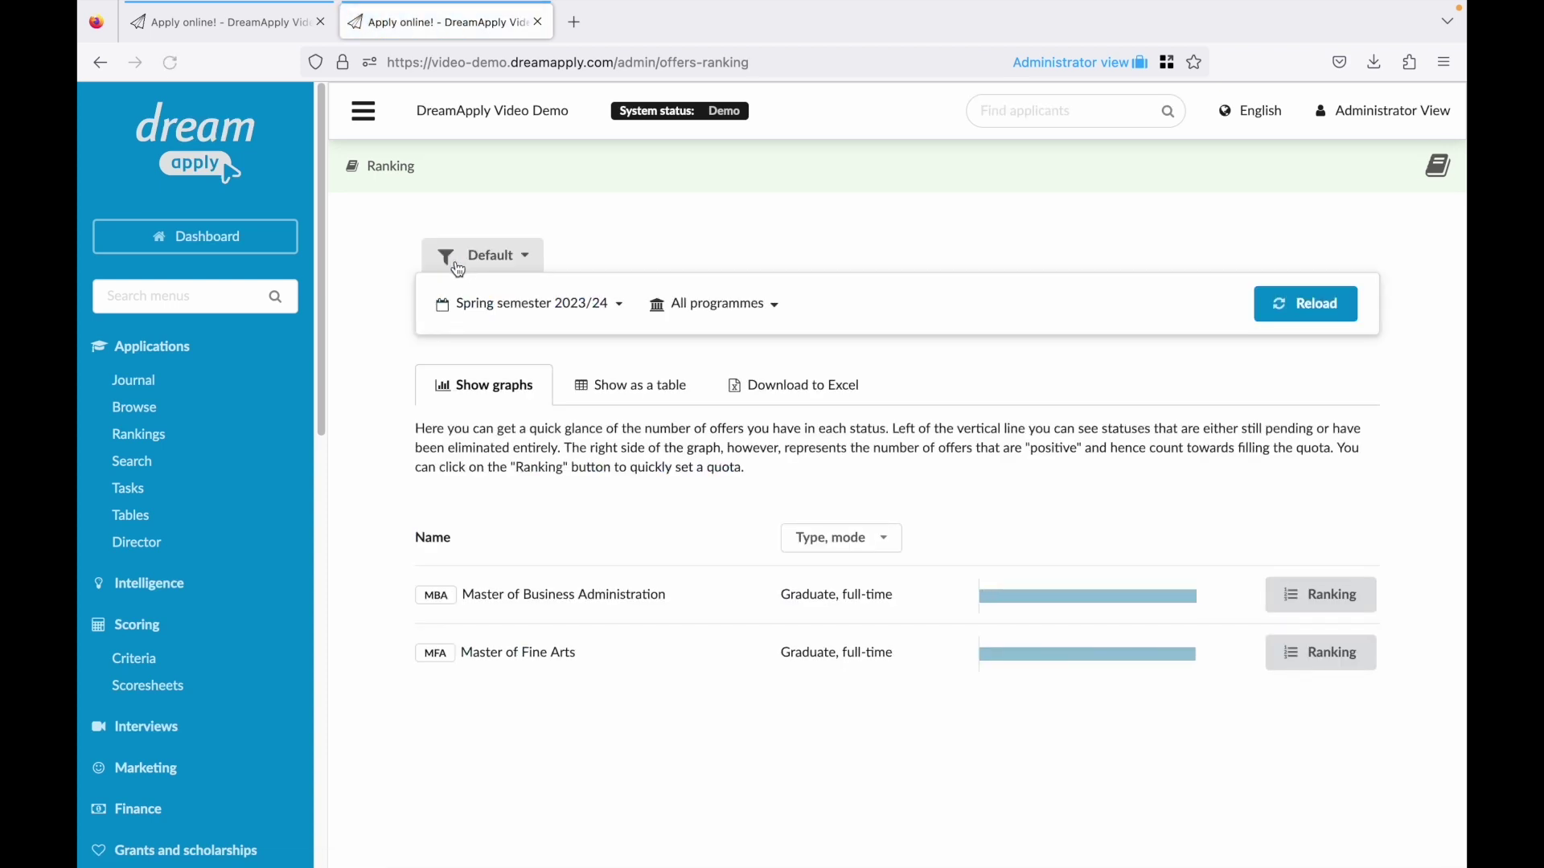
pyautogui.click(530, 318)
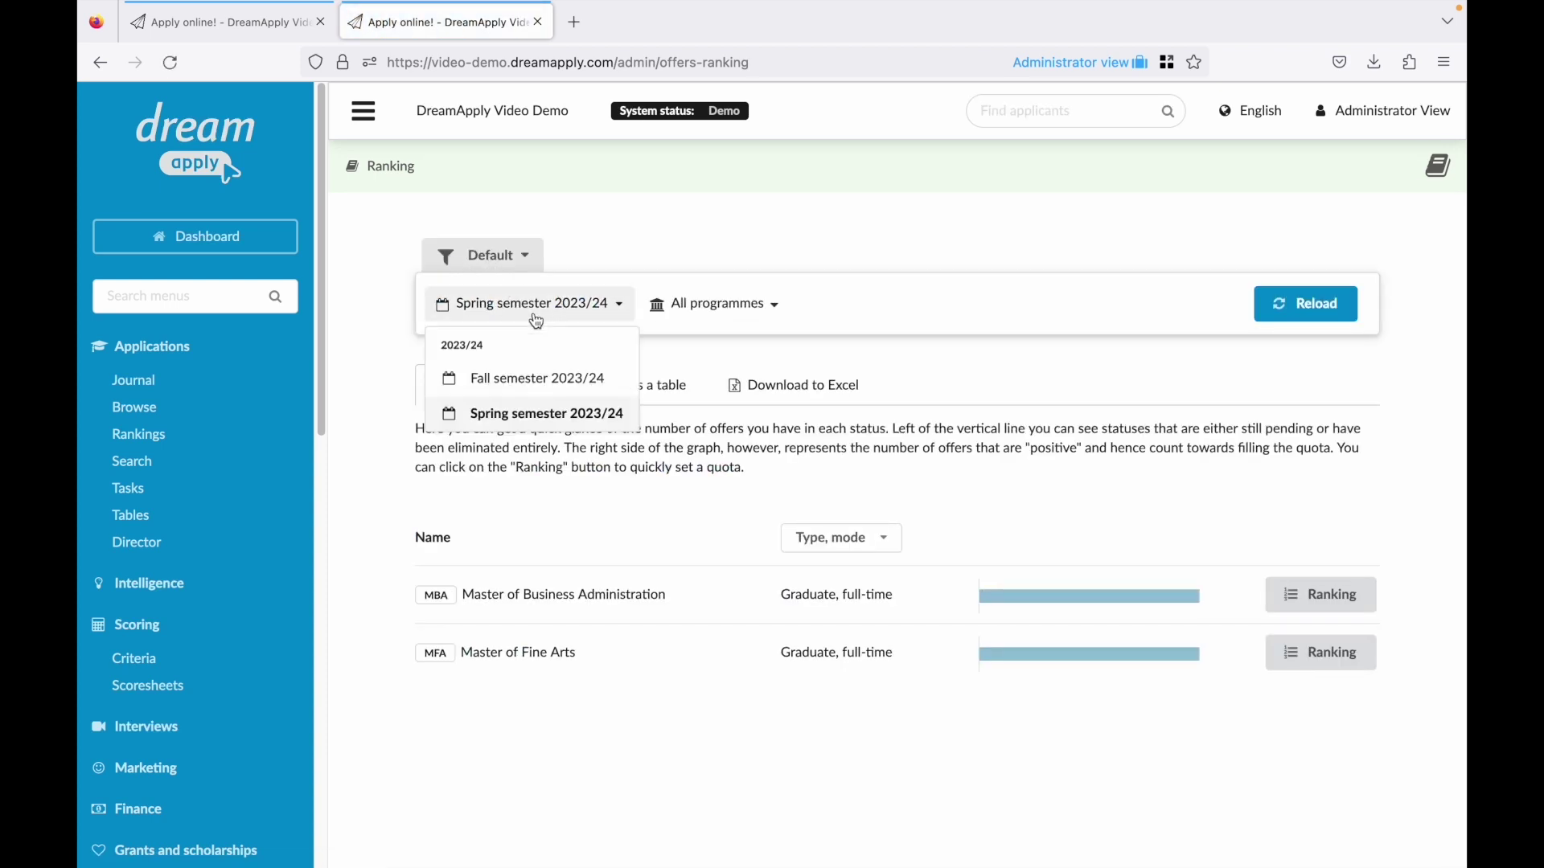
pyautogui.click(565, 390)
pyautogui.click(1307, 303)
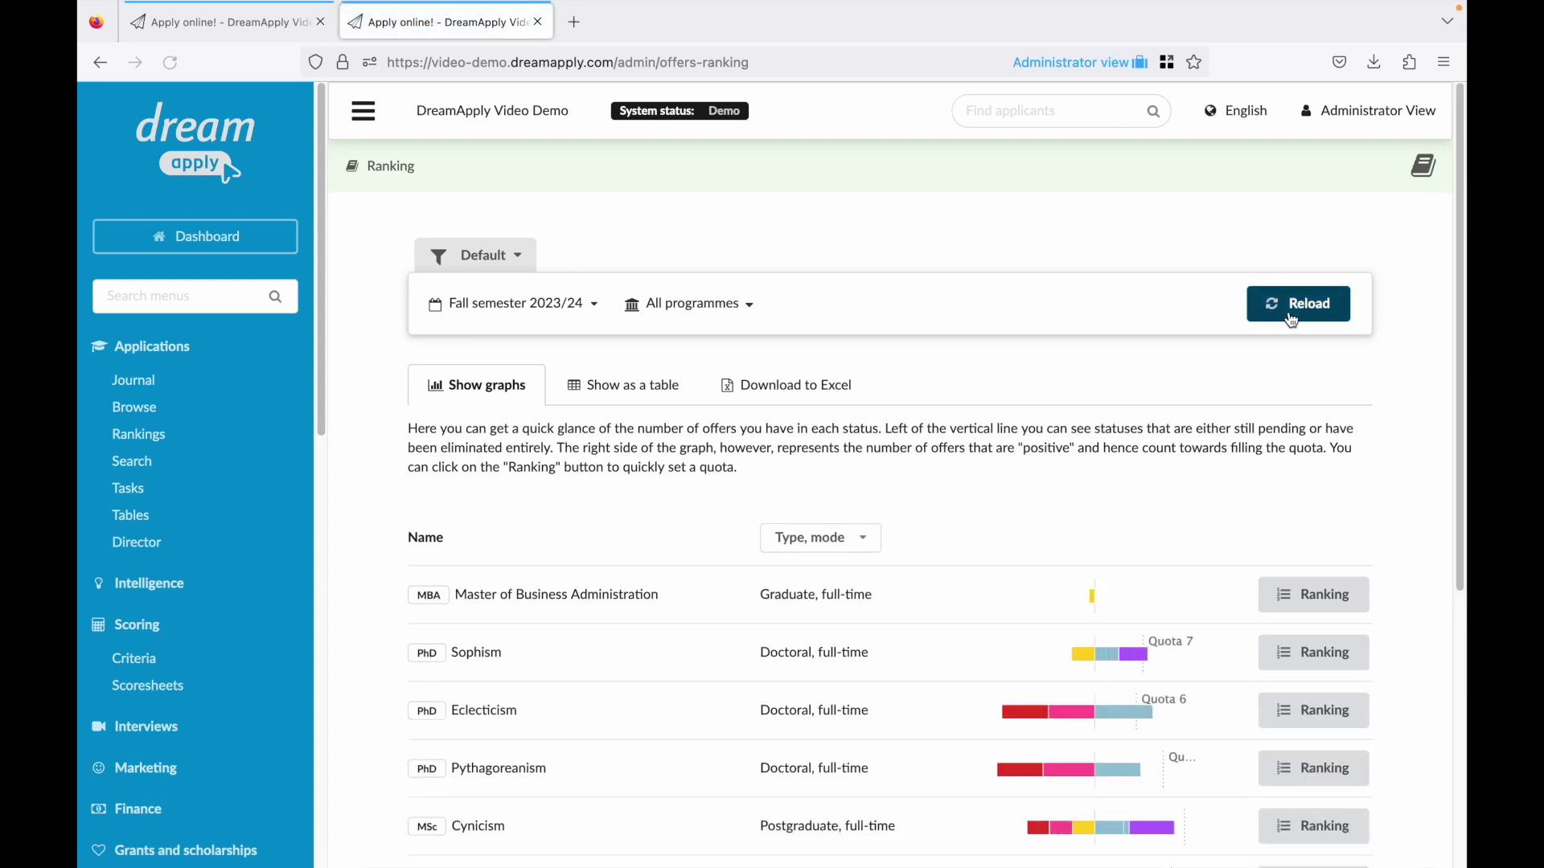
pyautogui.scroll(-5, 1458, 402)
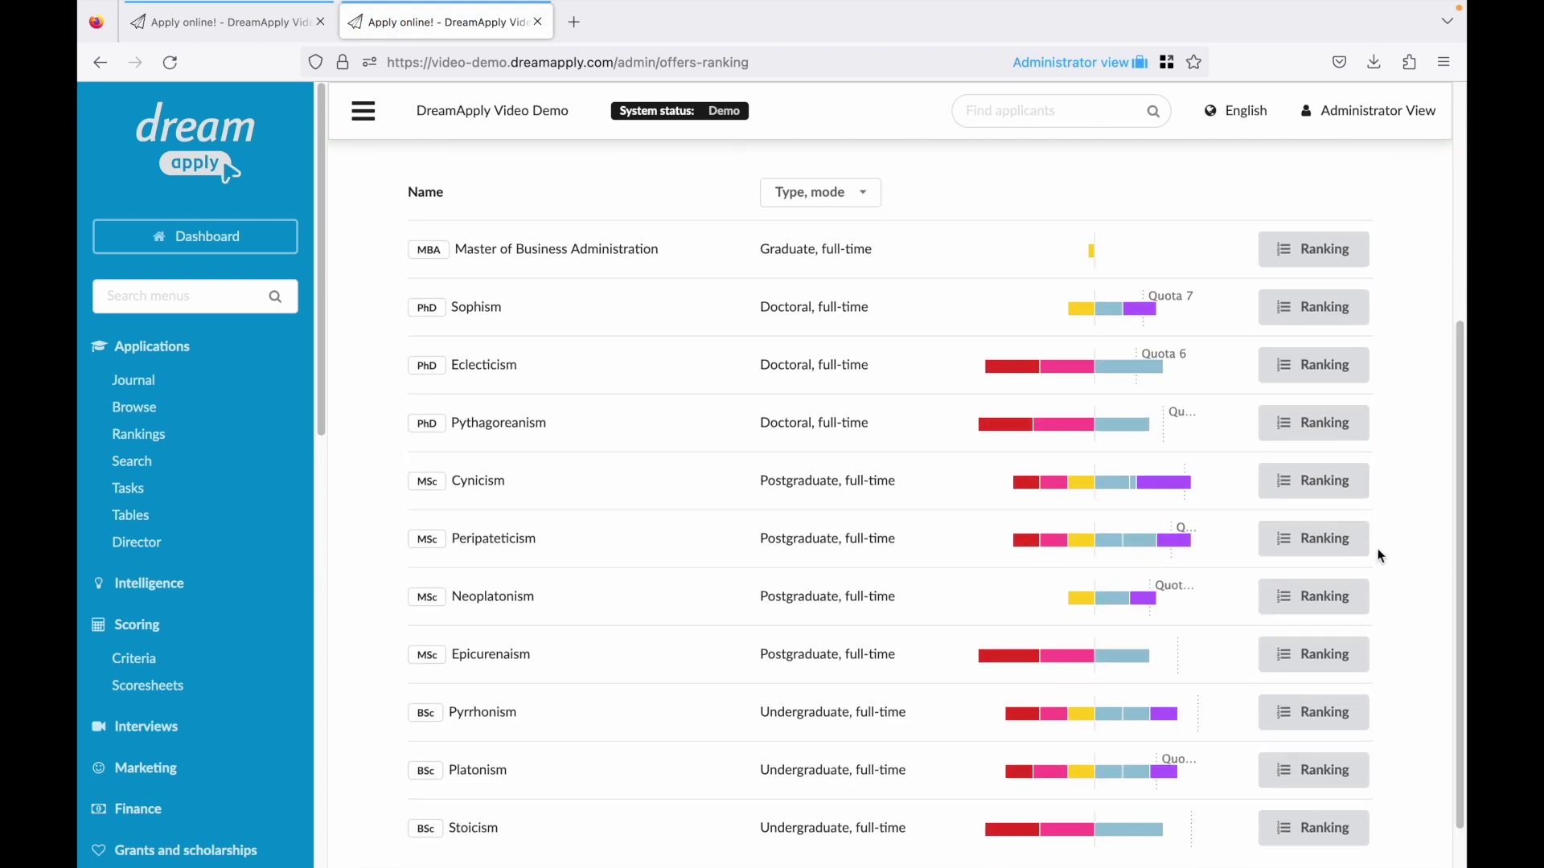
pyautogui.click(1328, 537)
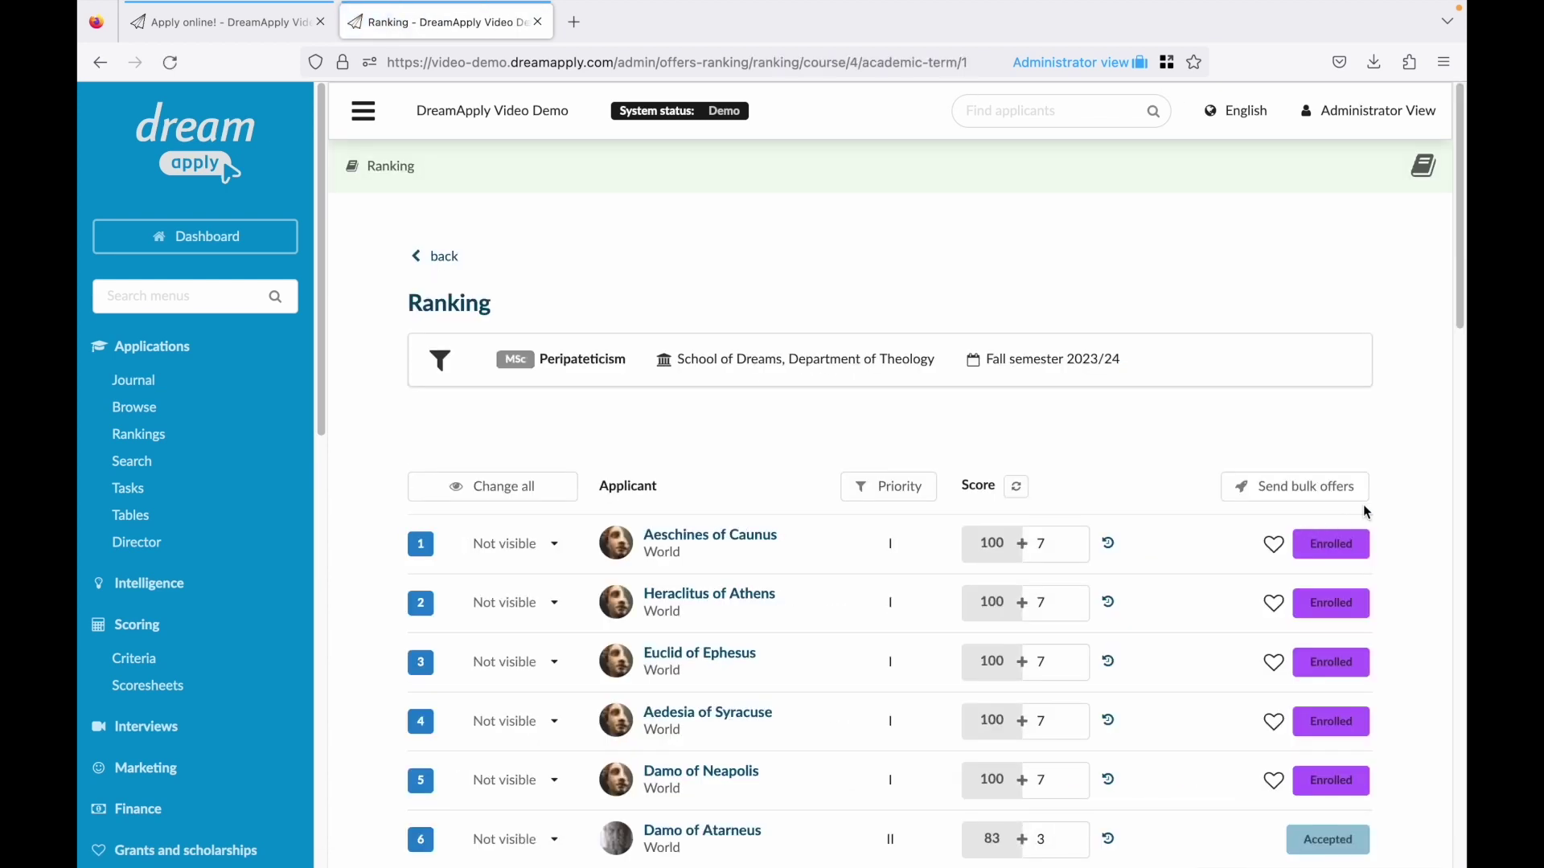
# Select the applicants ranked 6–9 for a bulk offer change and continue.
pyautogui.scroll(-4, 1456, 374)
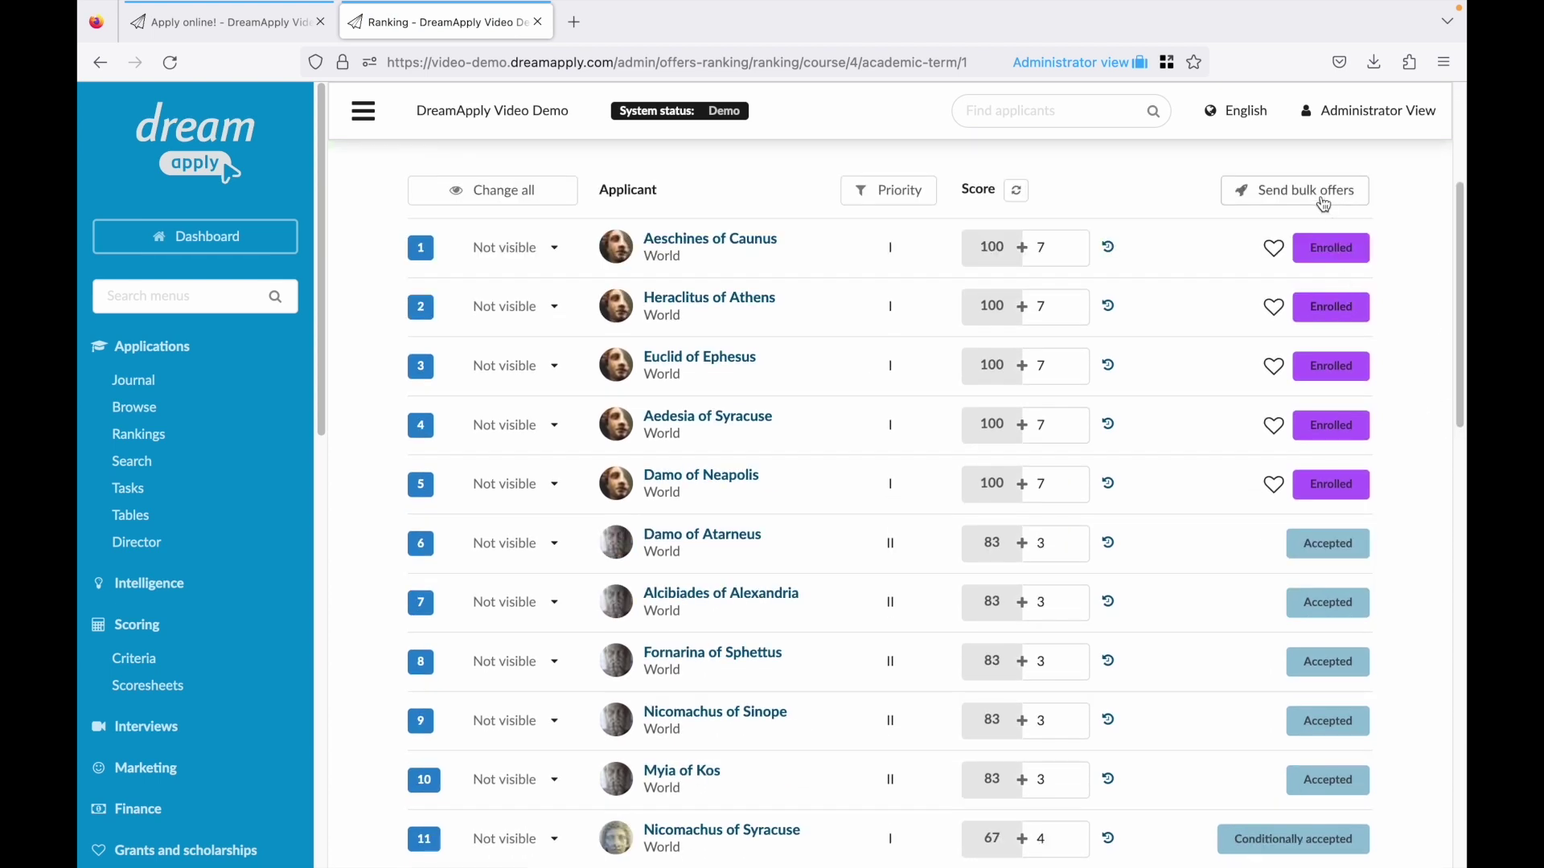
pyautogui.click(1325, 201)
pyautogui.click(1155, 544)
pyautogui.click(1155, 603)
pyautogui.click(1155, 662)
pyautogui.click(1155, 721)
pyautogui.scroll(3, 1232, 556)
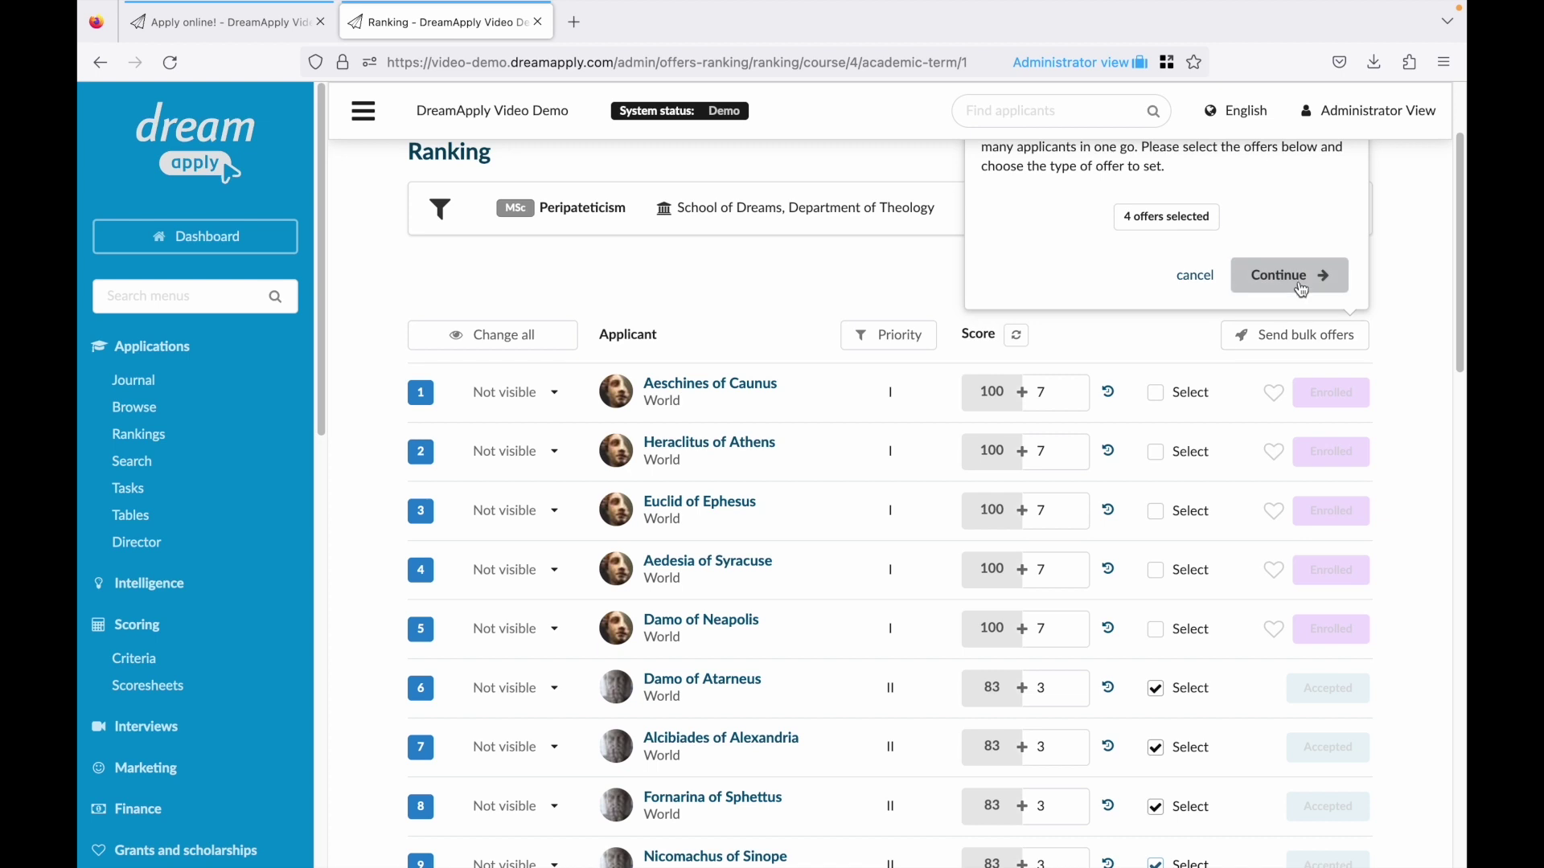
pyautogui.click(1310, 325)
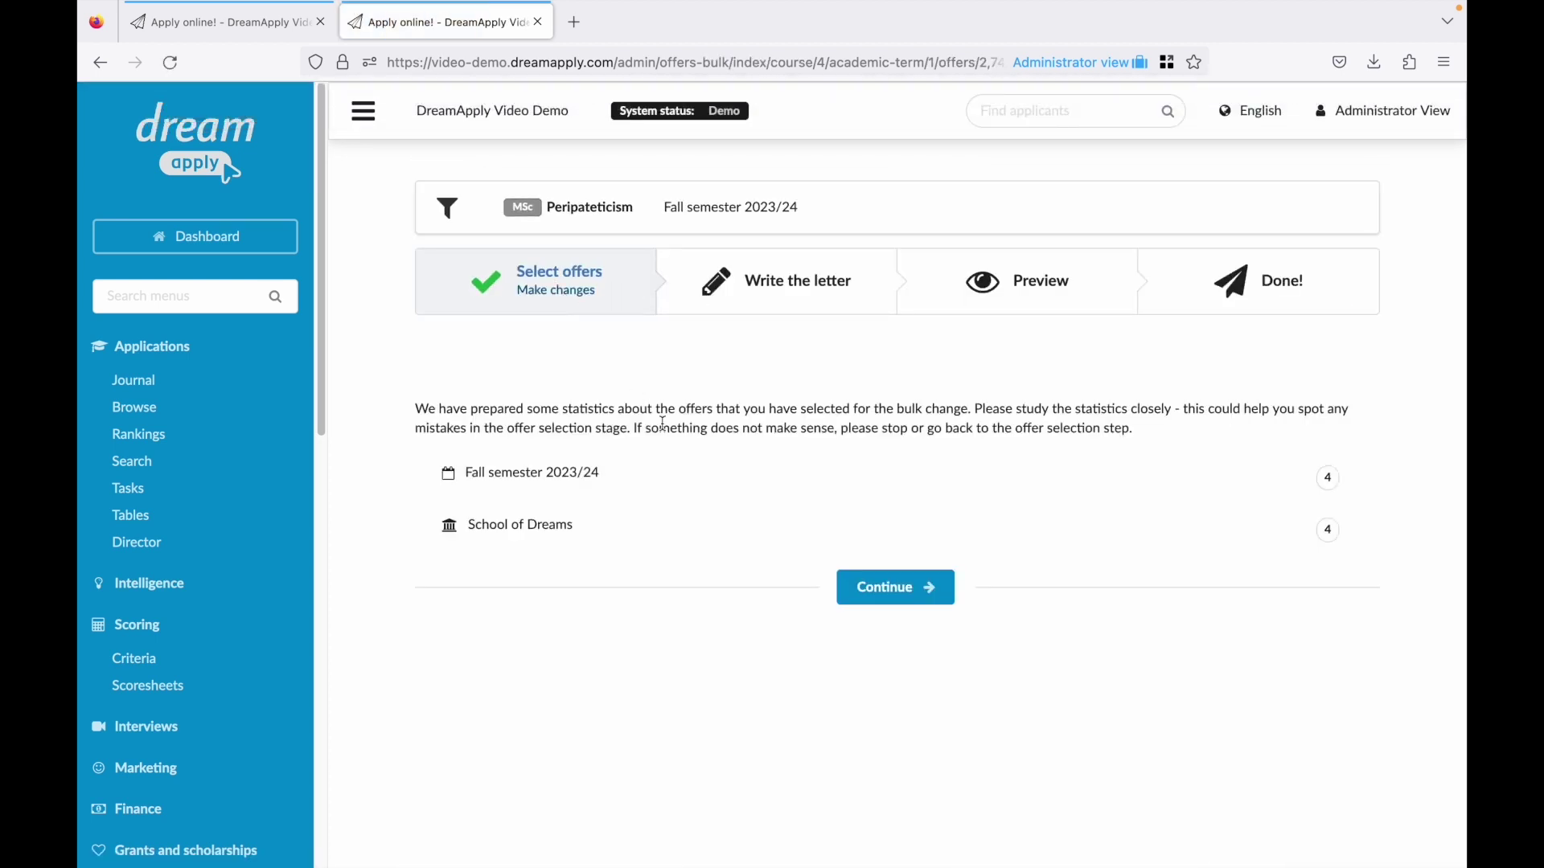
# Change the four offers to Enrolled, review detailed changes, send them, and open the first applicant.
pyautogui.click(873, 587)
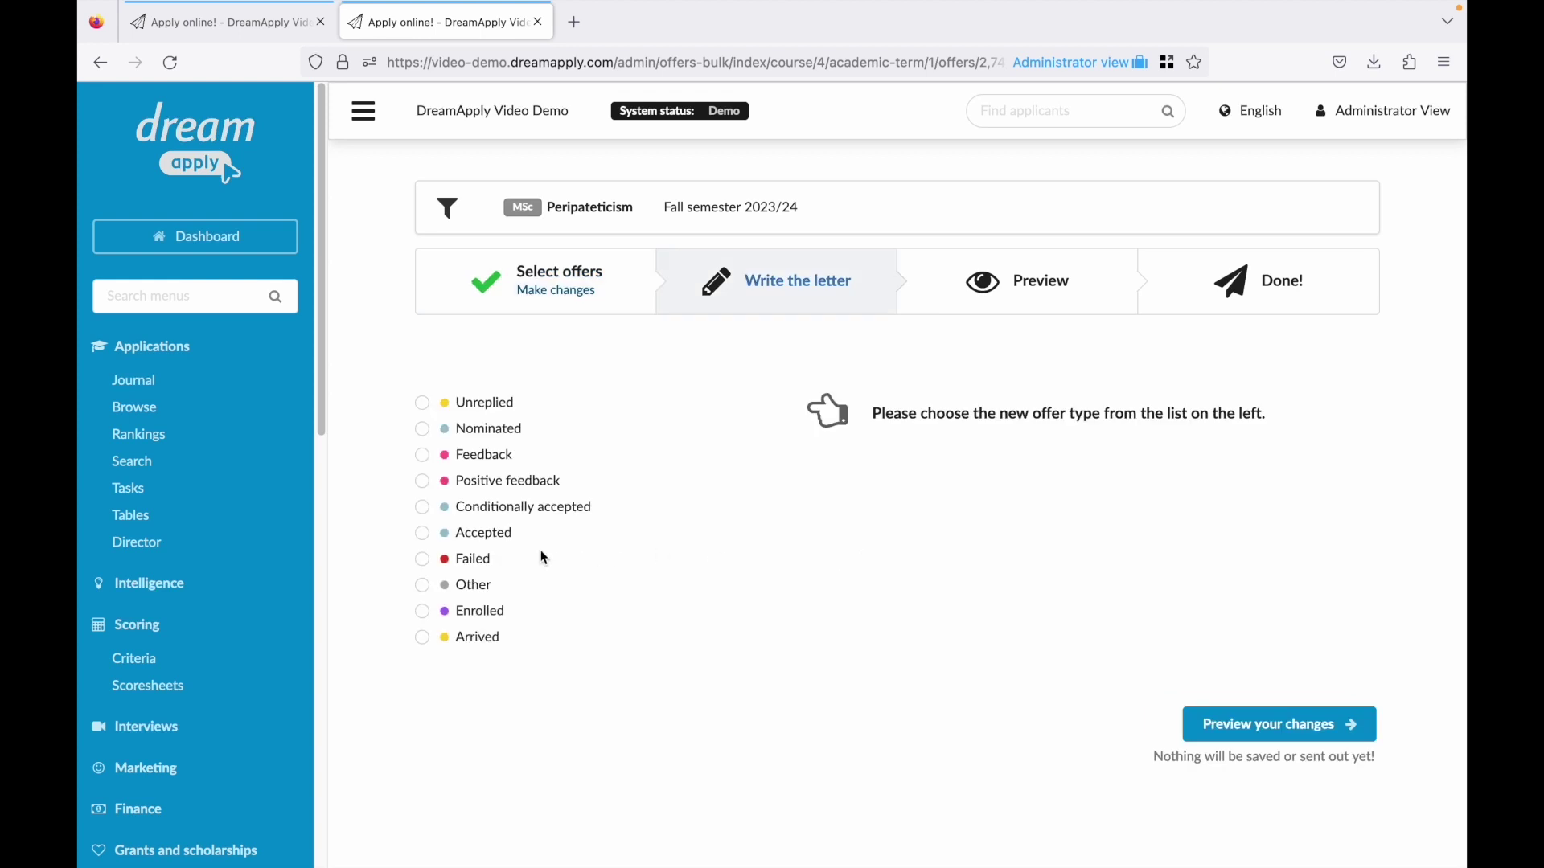
pyautogui.click(484, 619)
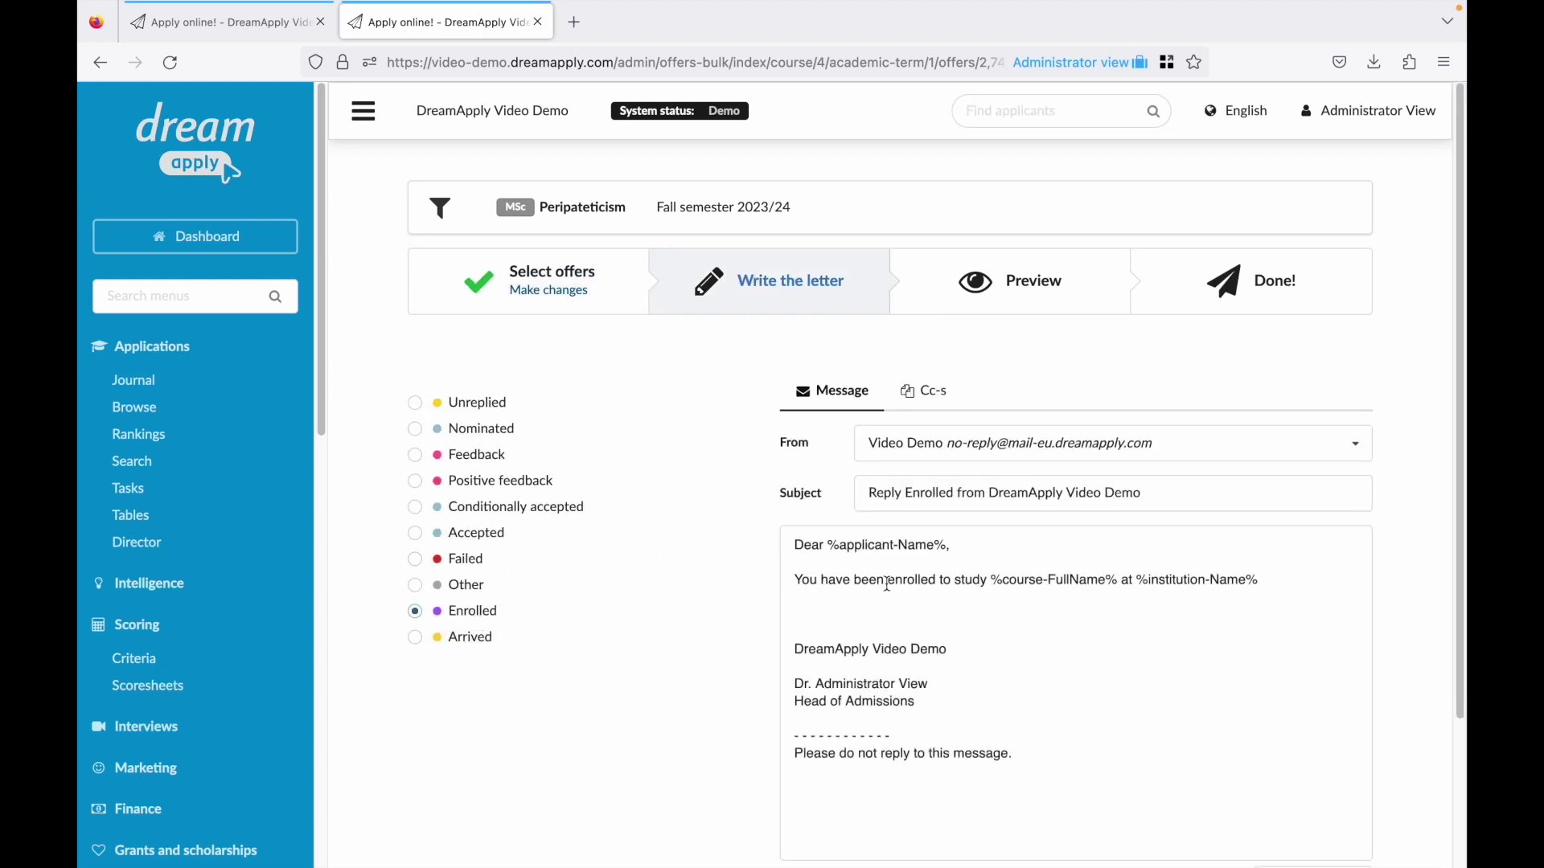
pyautogui.scroll(-3, 1013, 611)
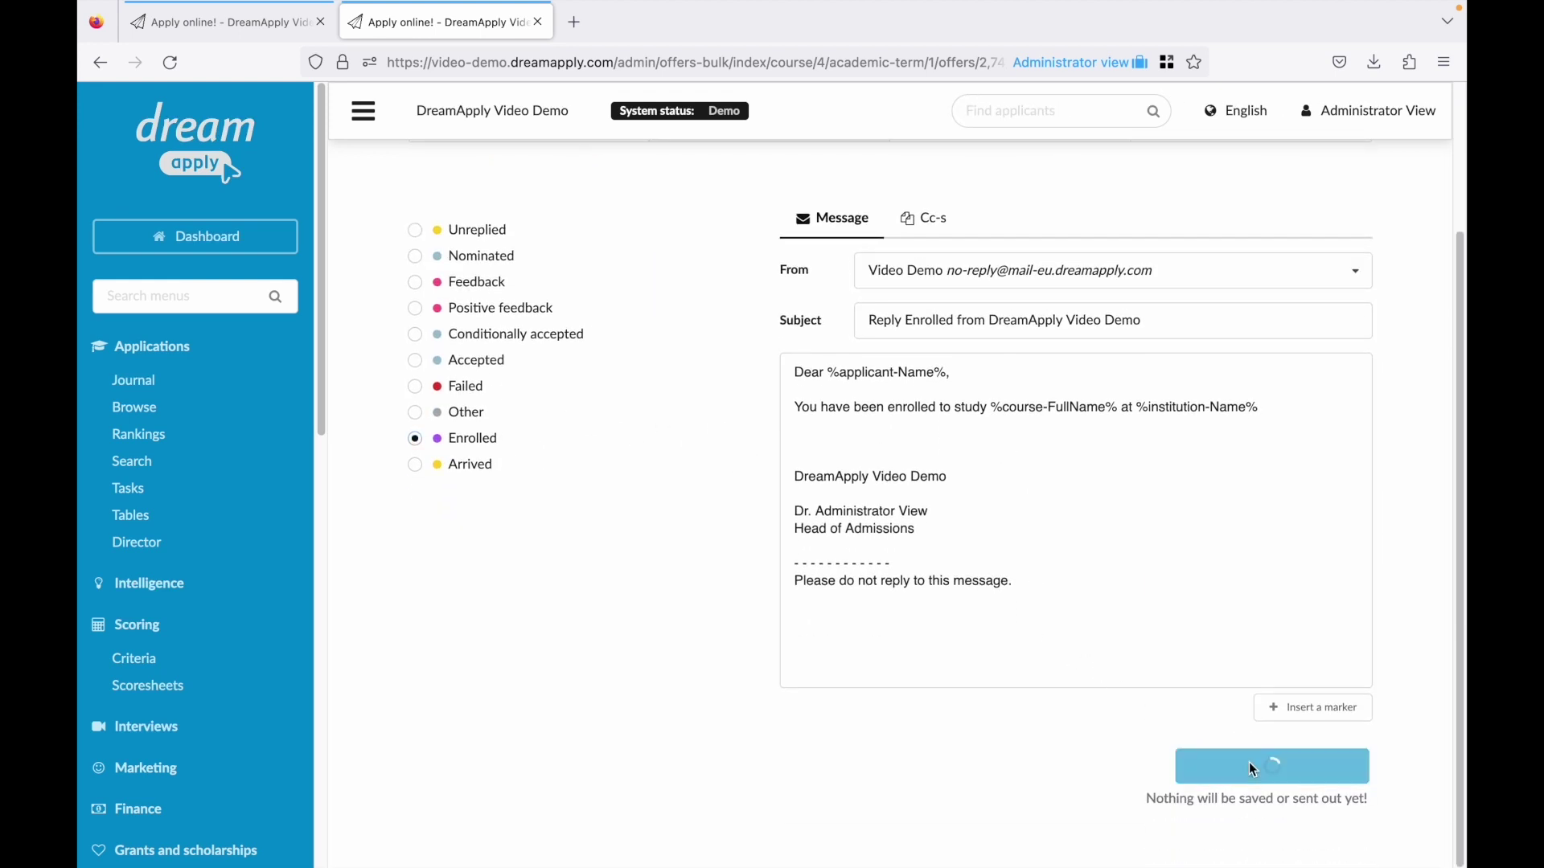
pyautogui.click(1248, 762)
pyautogui.click(952, 647)
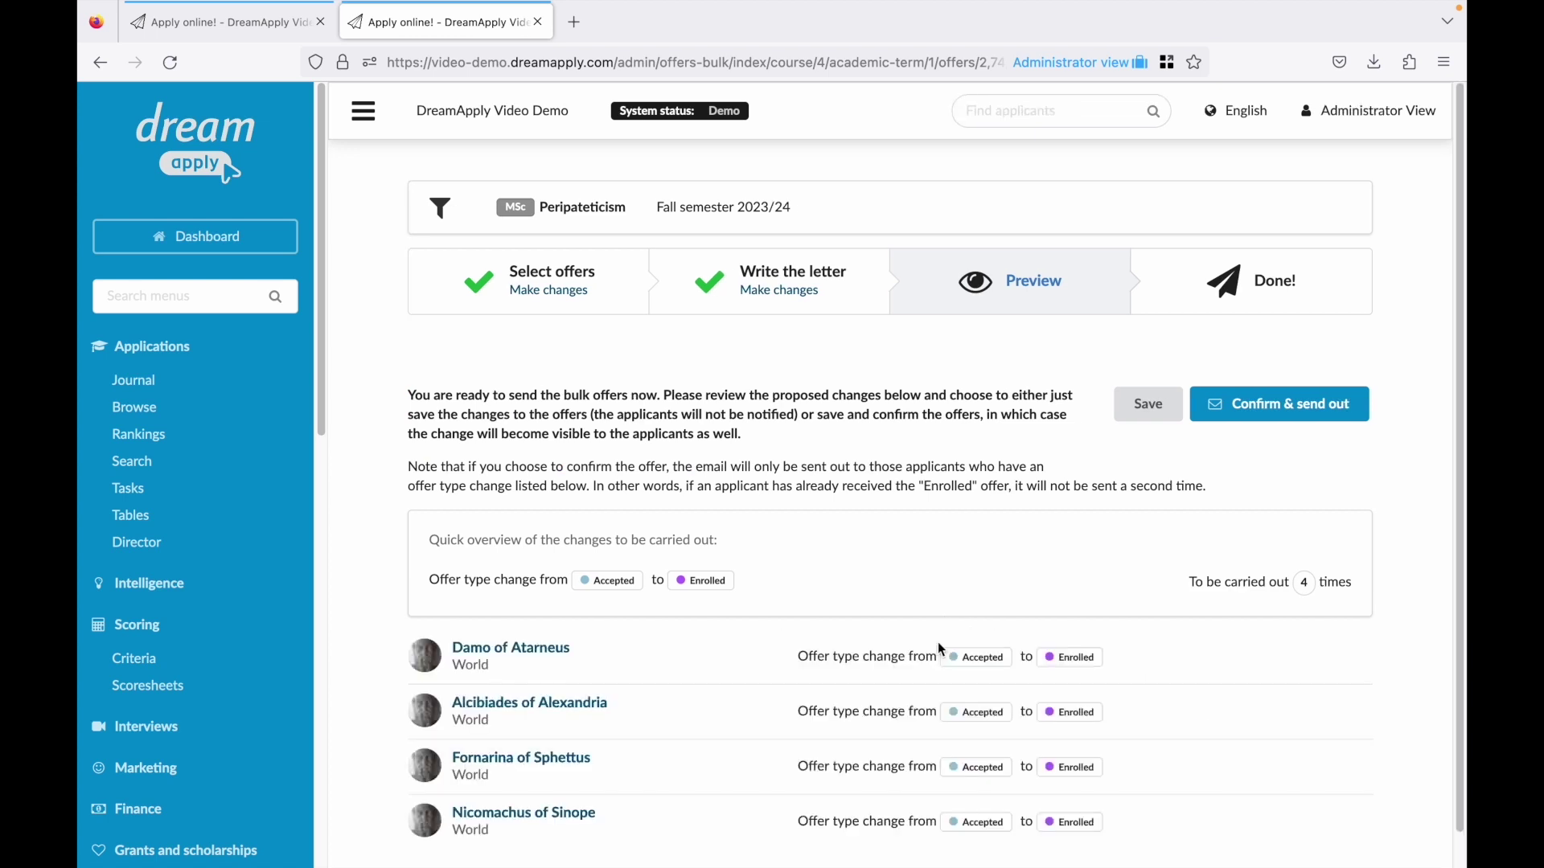
pyautogui.scroll(-1, 941, 656)
pyautogui.scroll(1, 941, 654)
pyautogui.click(1261, 407)
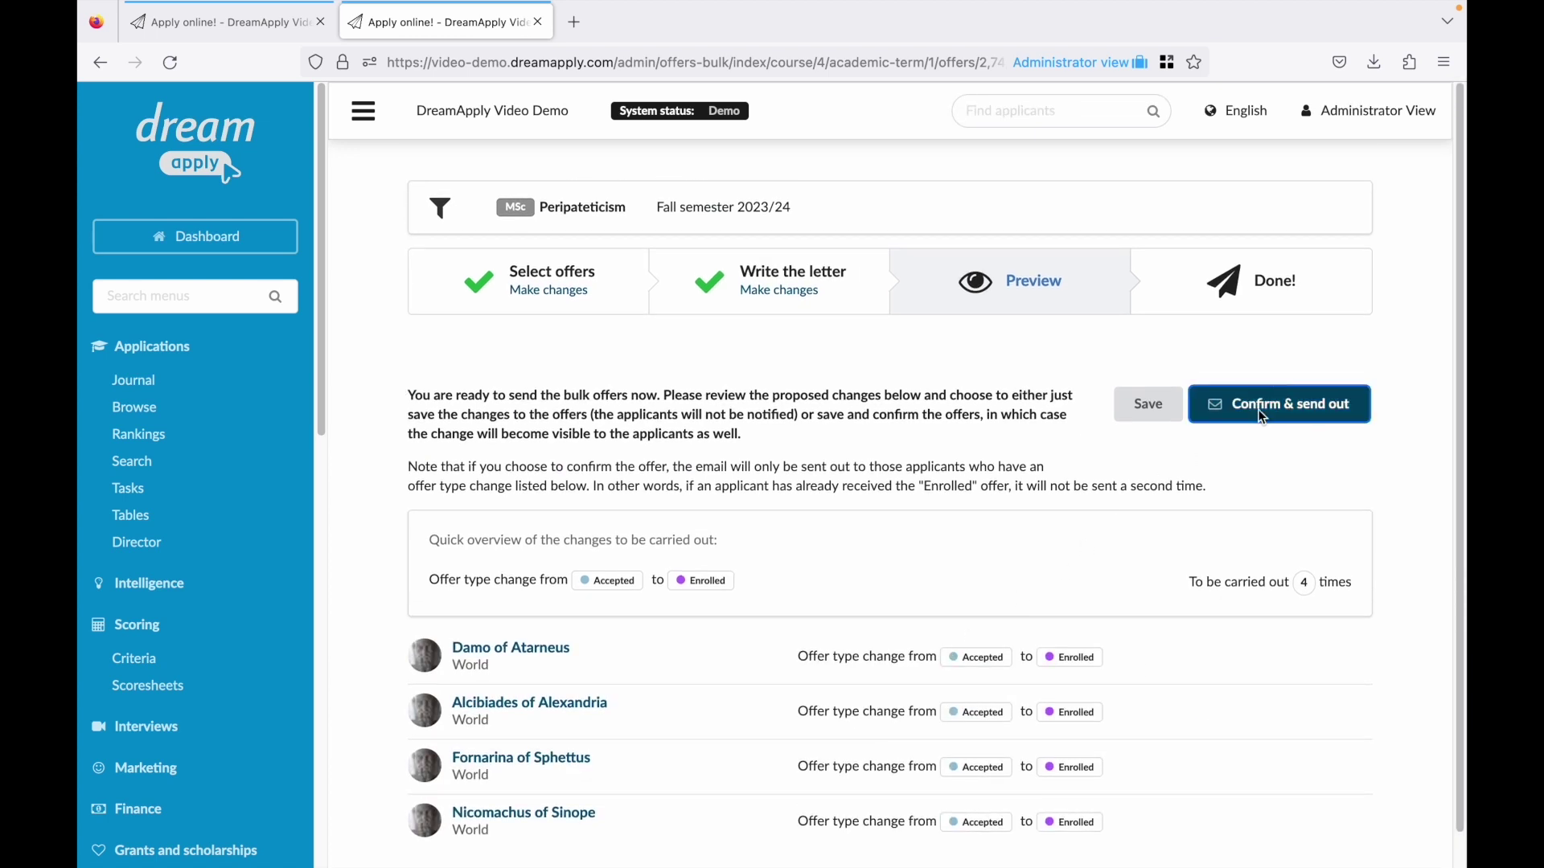
pyautogui.click(549, 655)
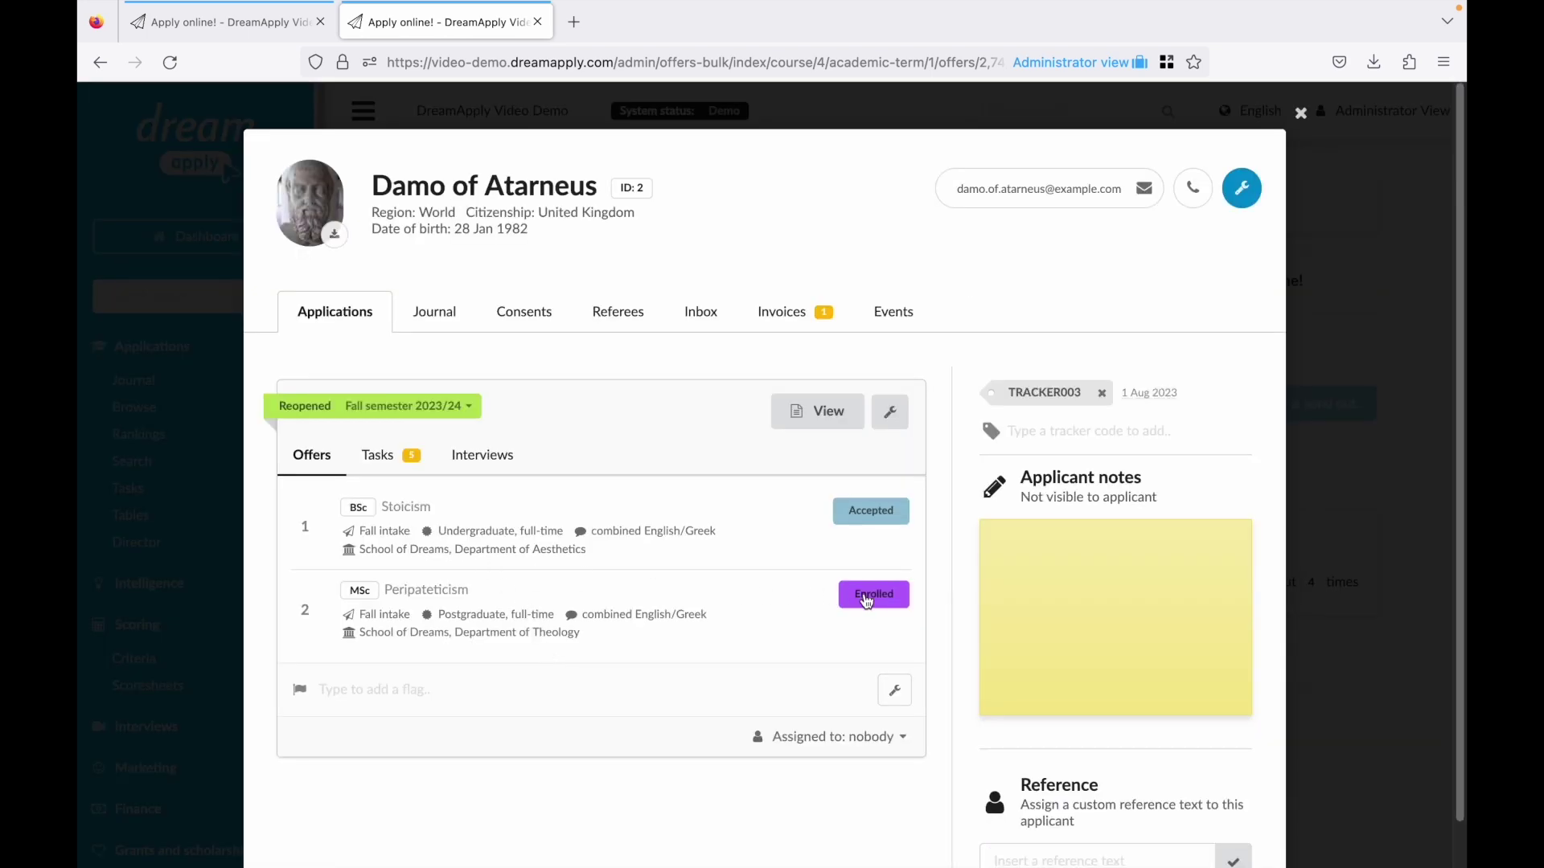